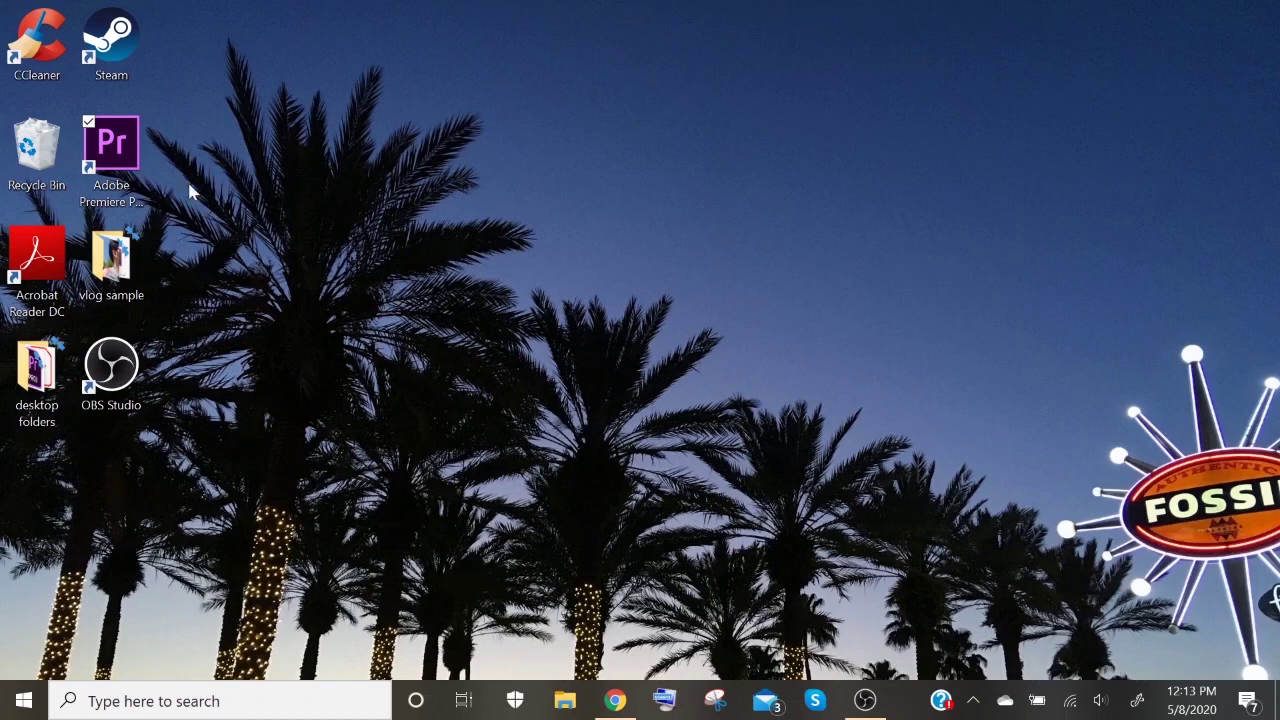
- Launch Adobe Premiere Pro 2020 from the desktop and dismiss its Home window
{"action": "left_click", "coordinate": [123, 175]}
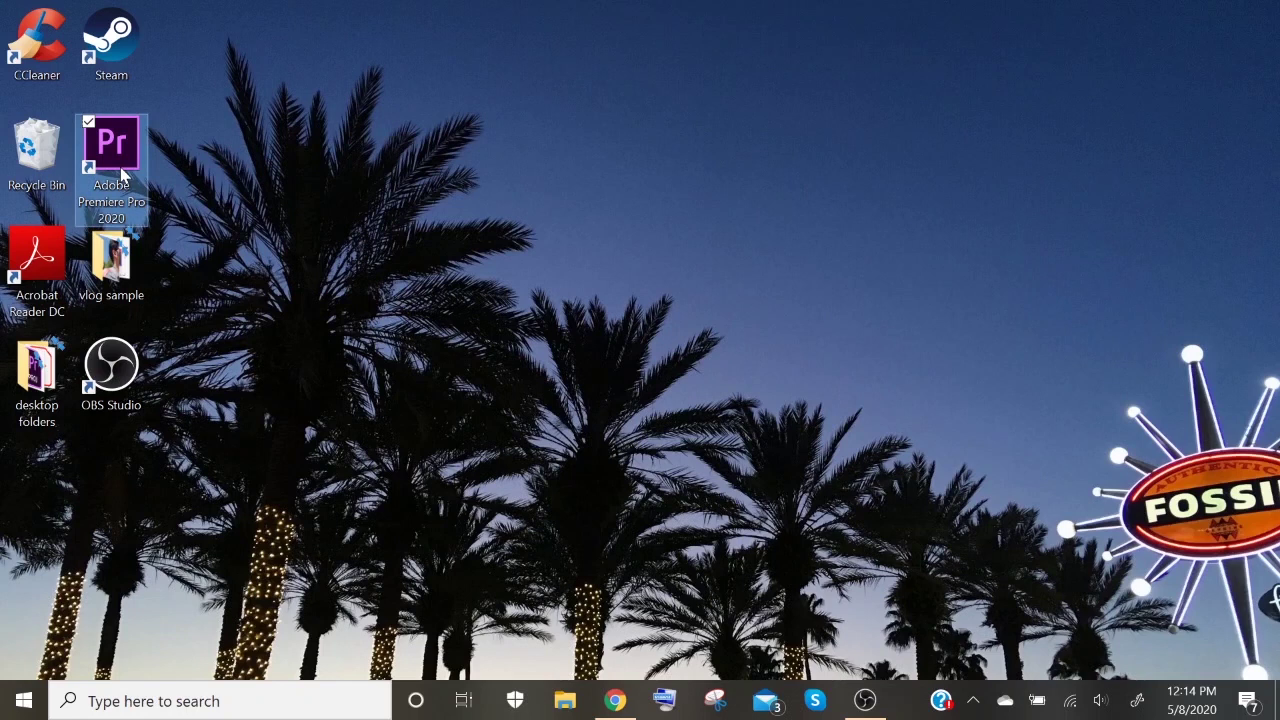
{"action": "double_click", "coordinate": [123, 174]}
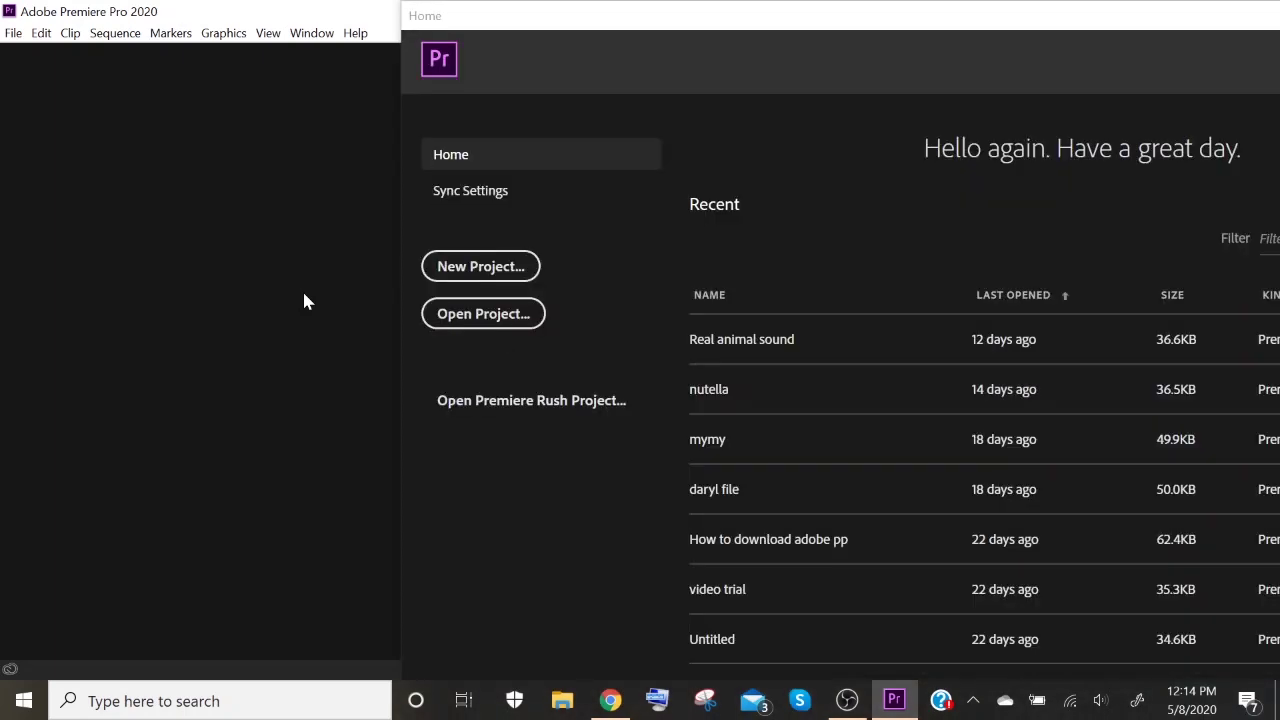
{"action": "left_click_drag", "start_coordinate": [571, 23], "coordinate": [329, 31]}
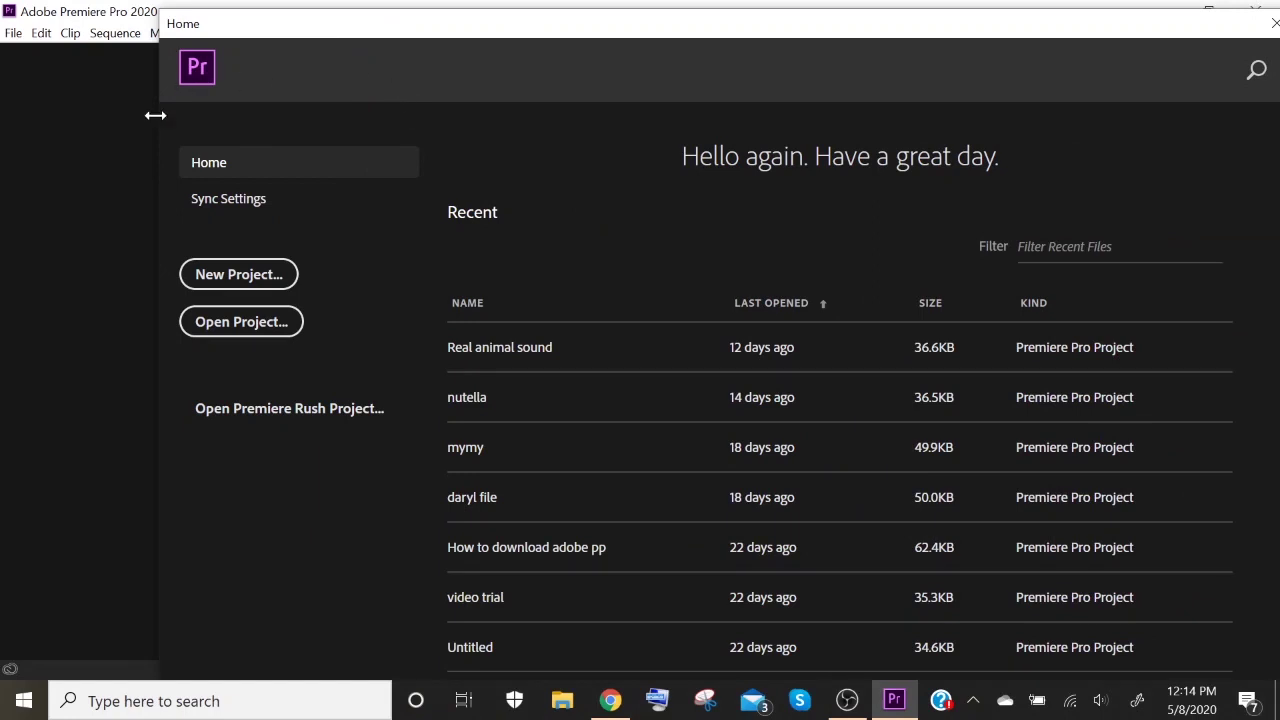
{"action": "left_click_drag", "start_coordinate": [851, 23], "coordinate": [774, 20]}
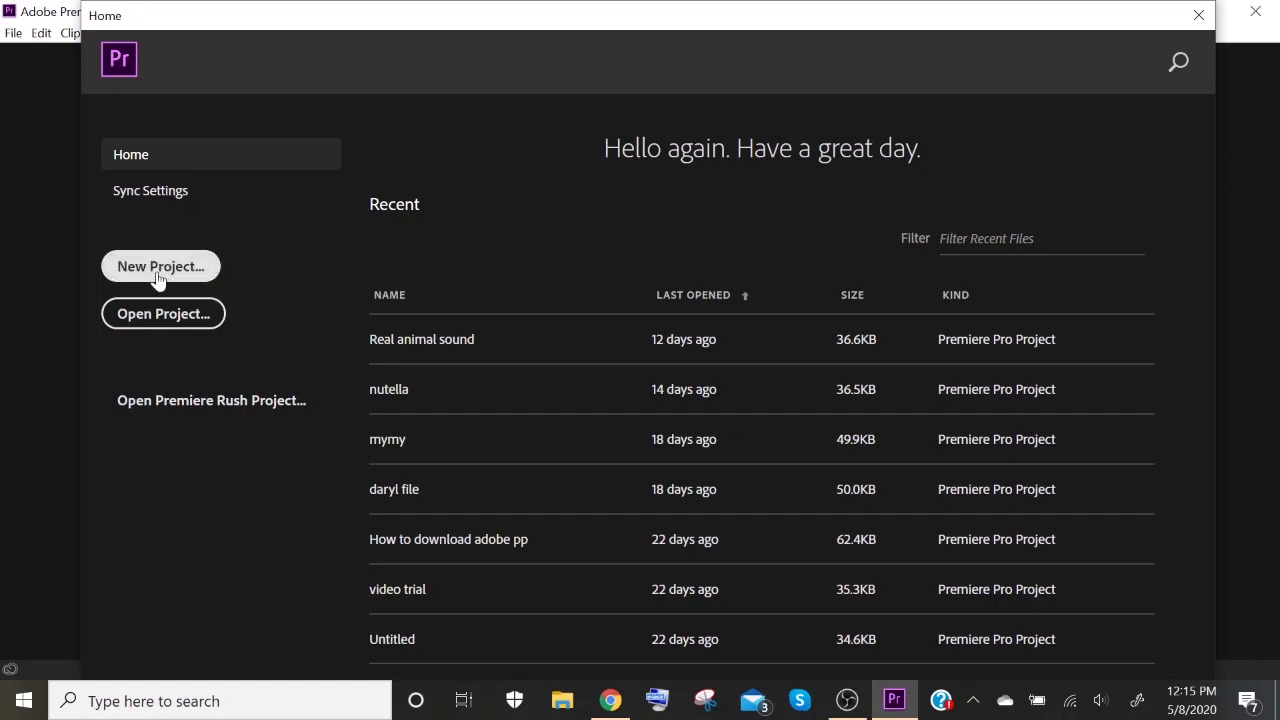
{"action": "left_click", "coordinate": [1199, 17]}
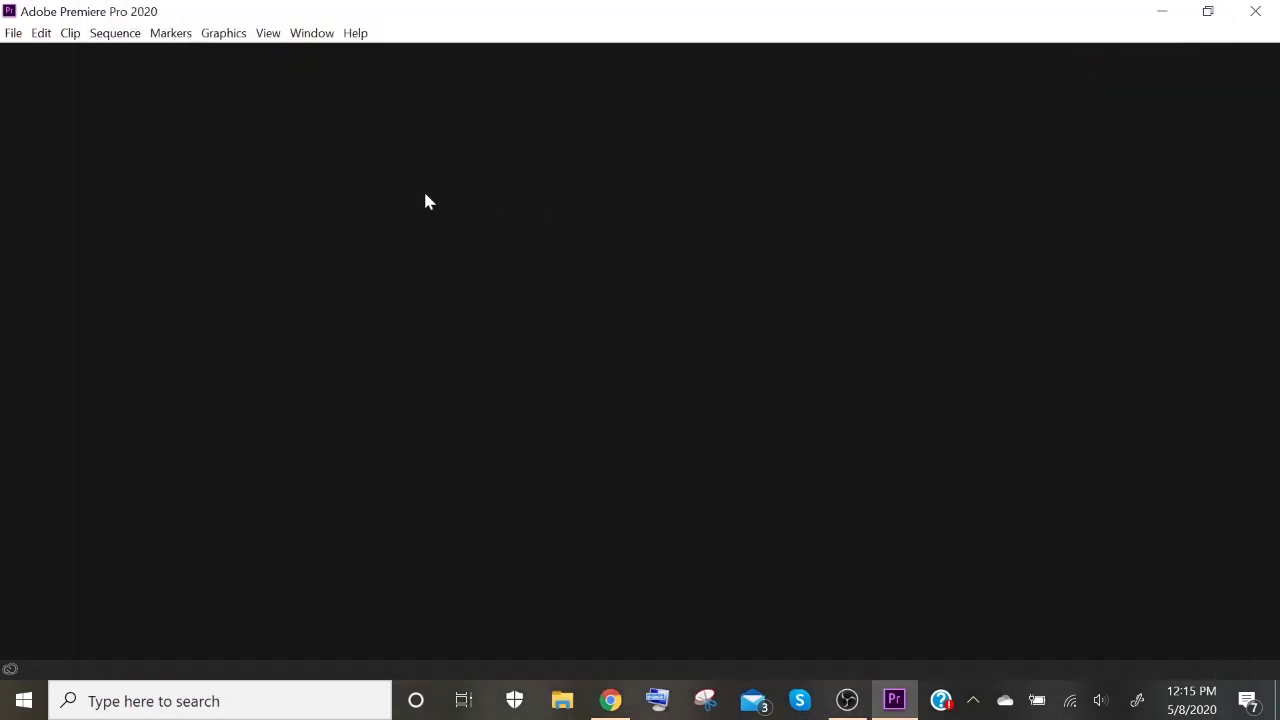
- Start a new project and name it "sample vlog"
{"action": "left_click", "coordinate": [13, 33]}
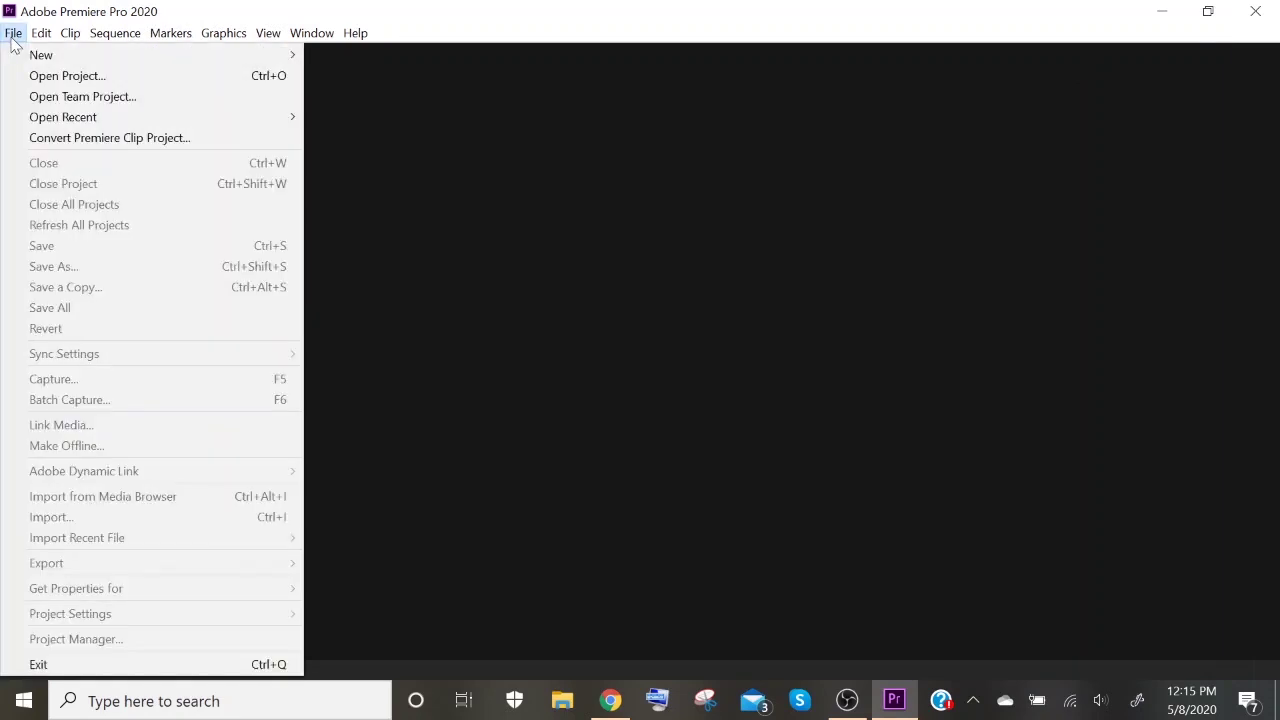
{"action": "mouse_move", "coordinate": [58, 57]}
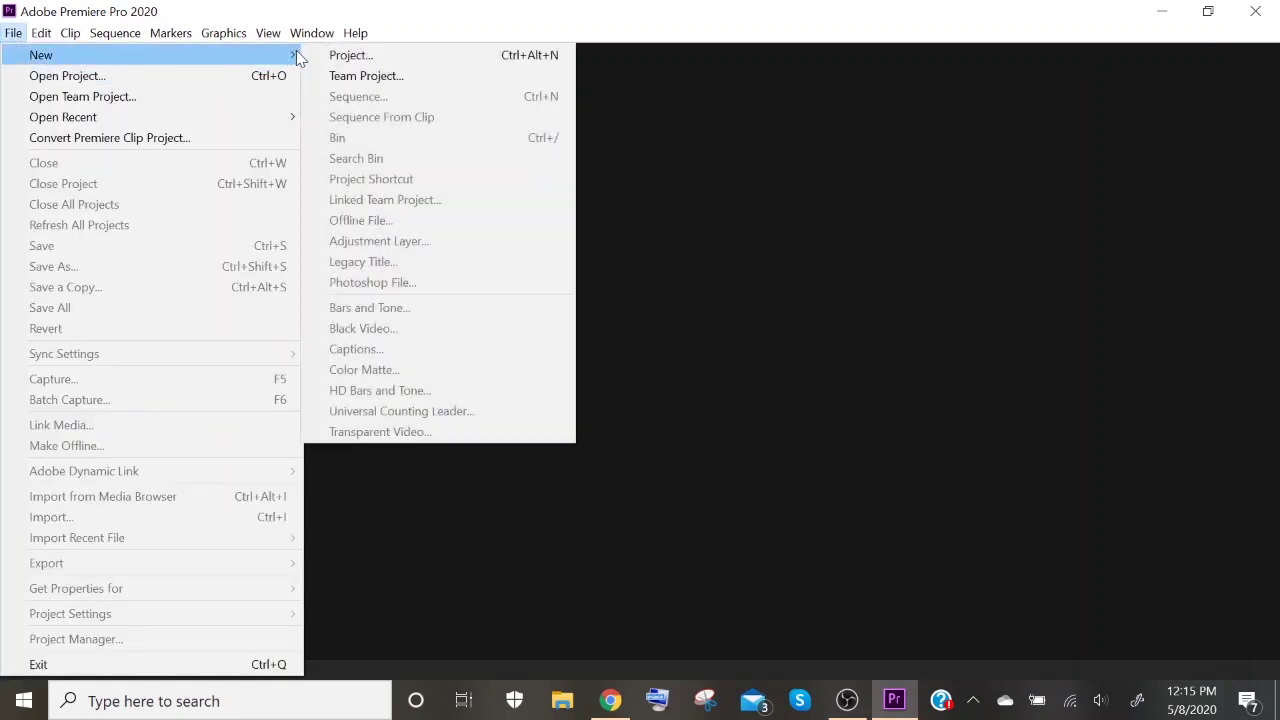
{"action": "left_click", "coordinate": [343, 57]}
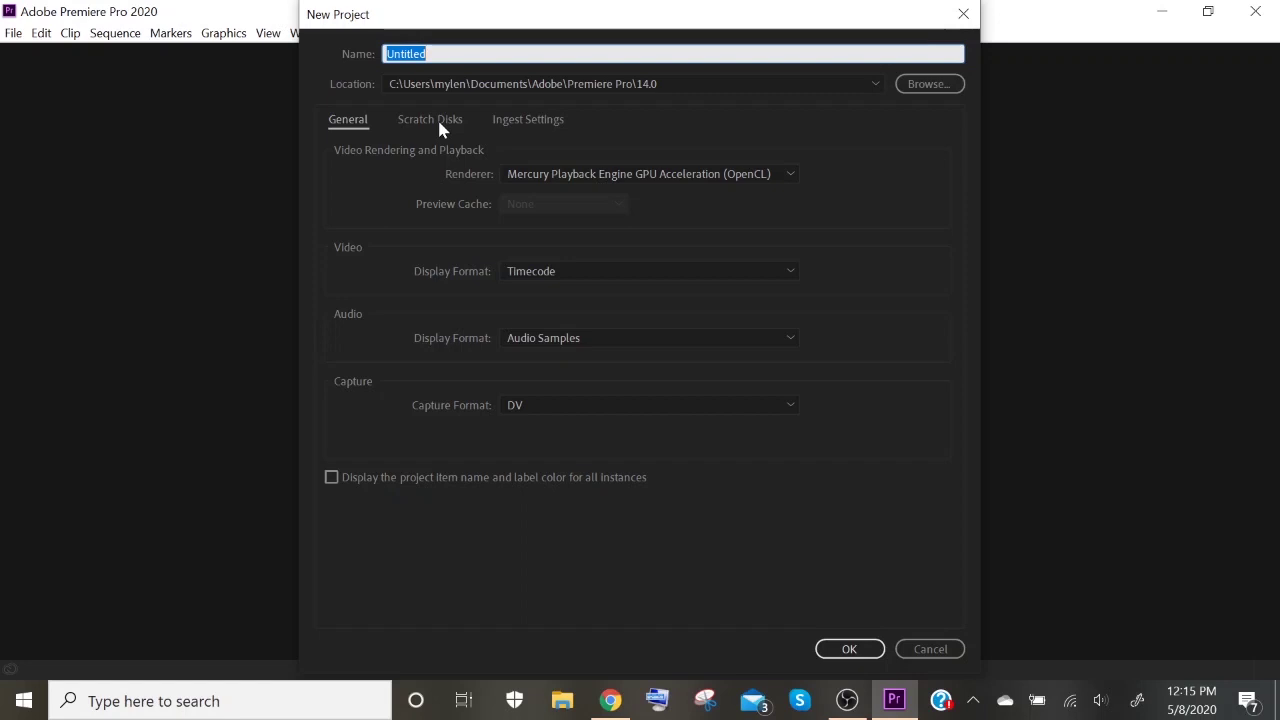
{"action": "type", "text": "samp"}
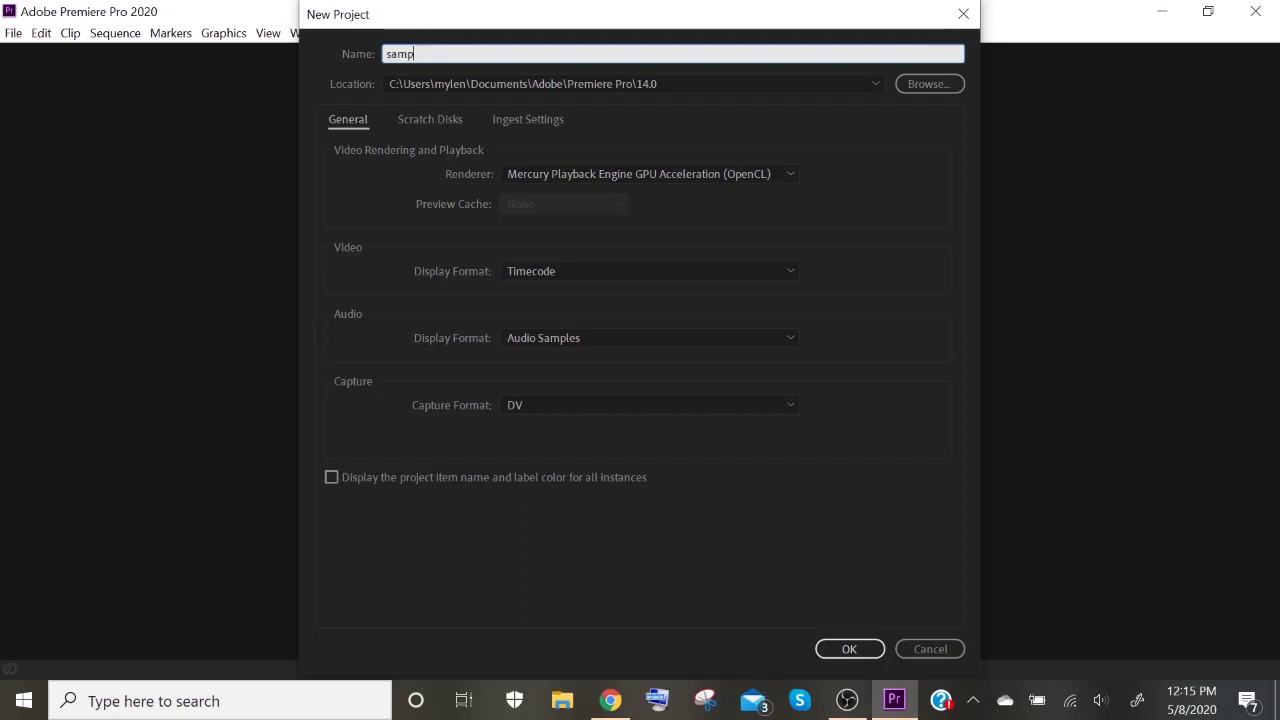
{"action": "type", "text": "le vlog"}
- Check the scratch disk and ingest settings, set the project's save location to the Desktop, and create the project
{"action": "left_click", "coordinate": [441, 124]}
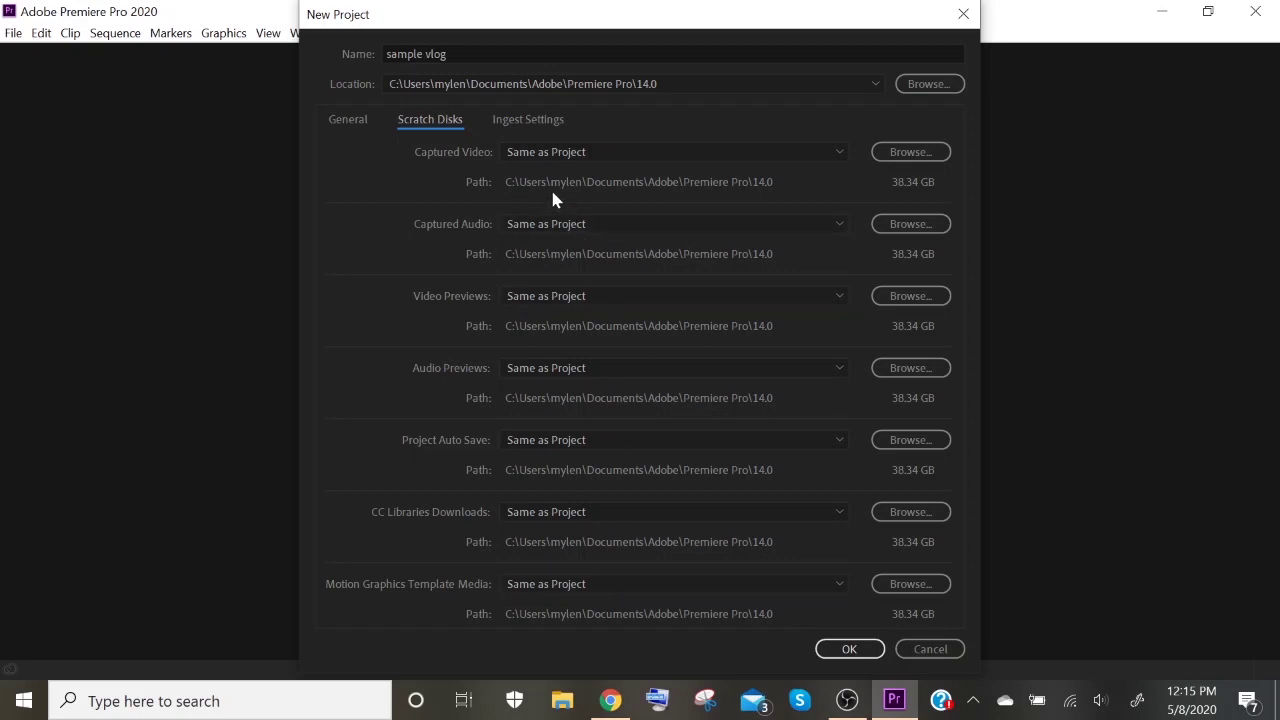
{"action": "left_click", "coordinate": [516, 122]}
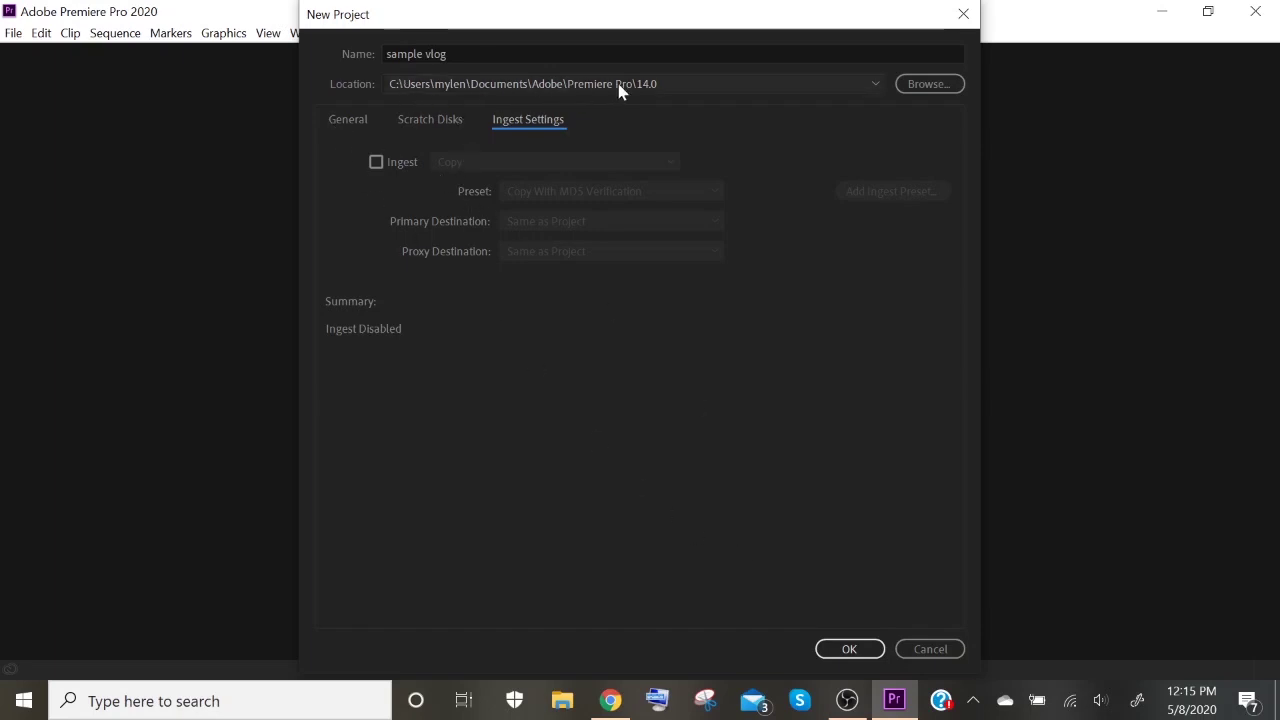
{"action": "left_click", "coordinate": [929, 85]}
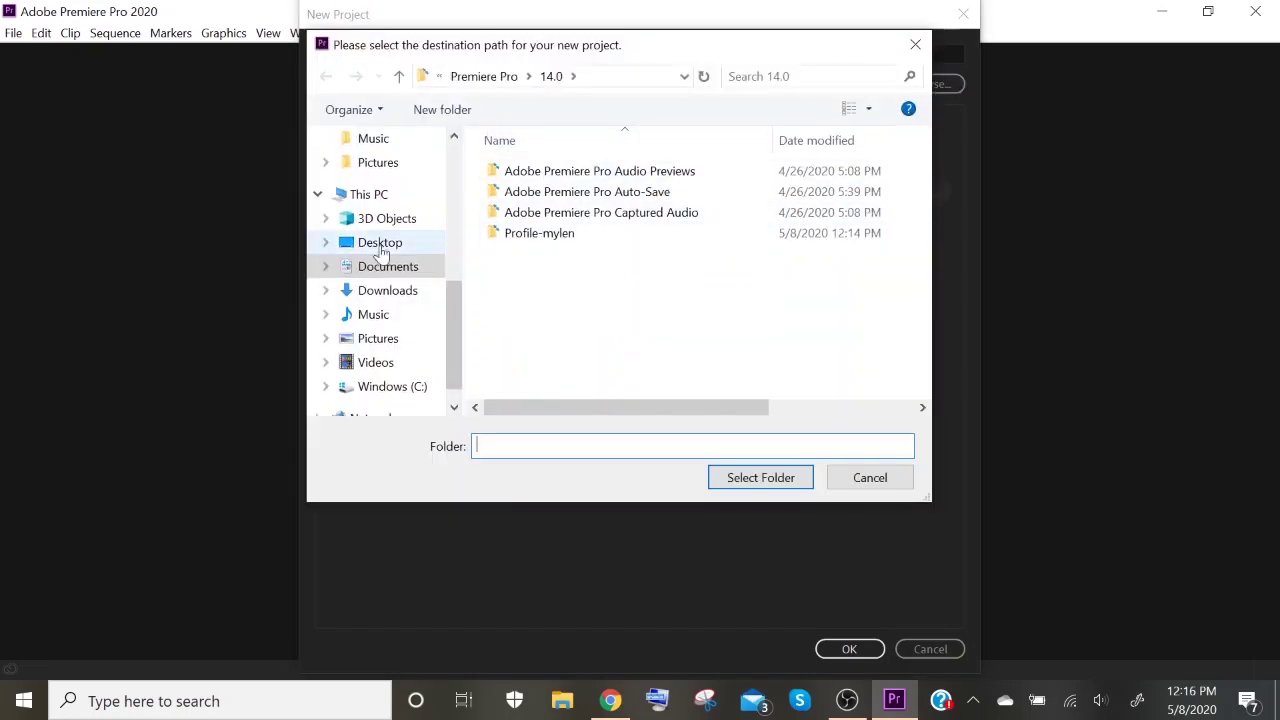
{"action": "left_click", "coordinate": [384, 251]}
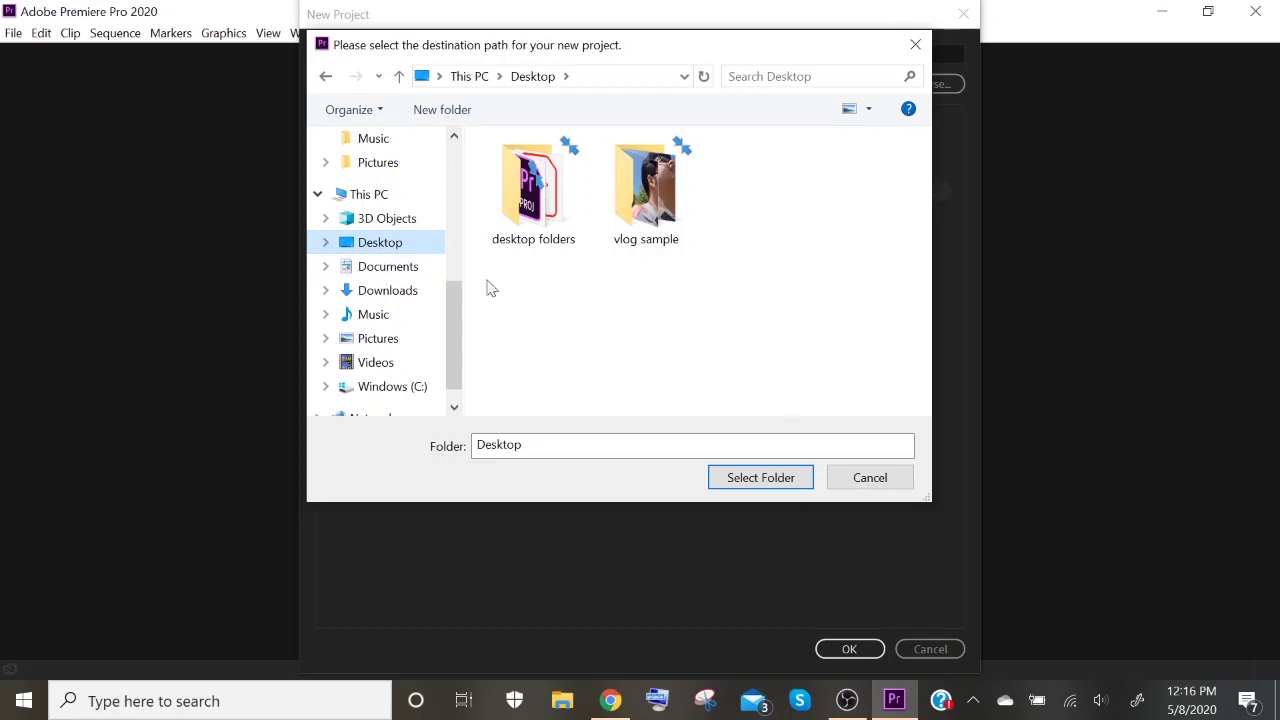
{"action": "left_click", "coordinate": [764, 481]}
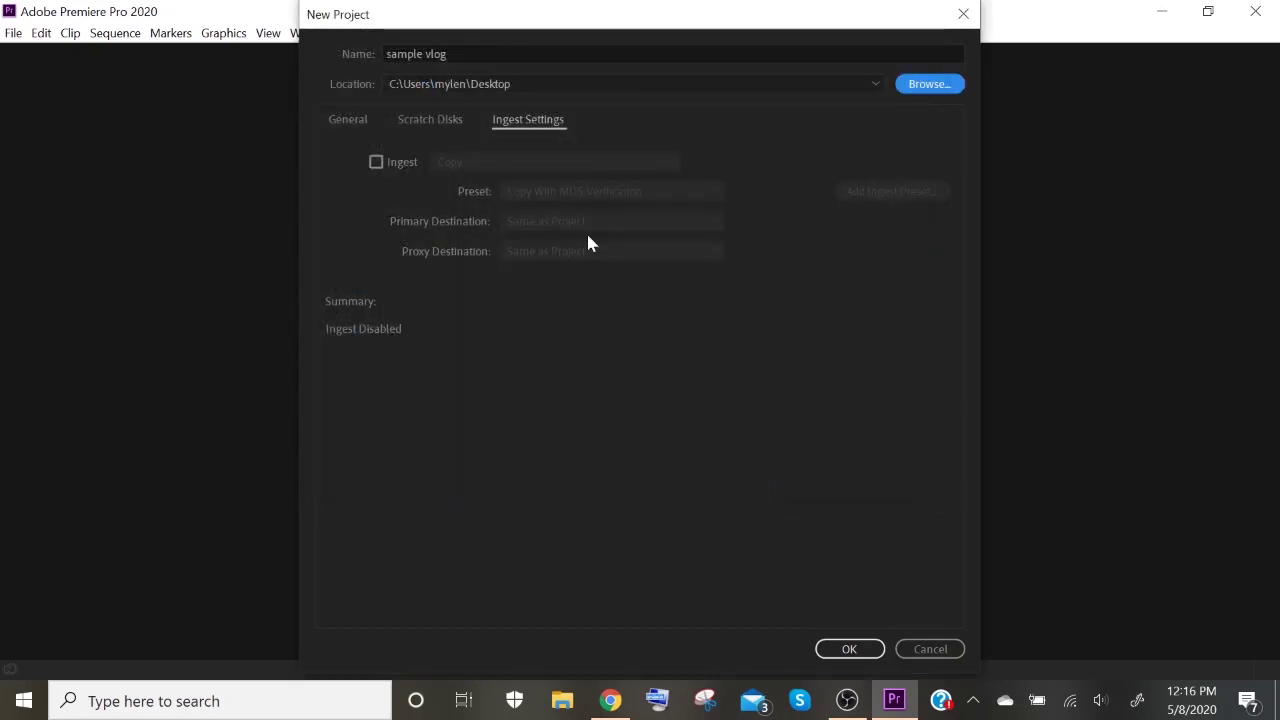
{"action": "left_click", "coordinate": [840, 649]}
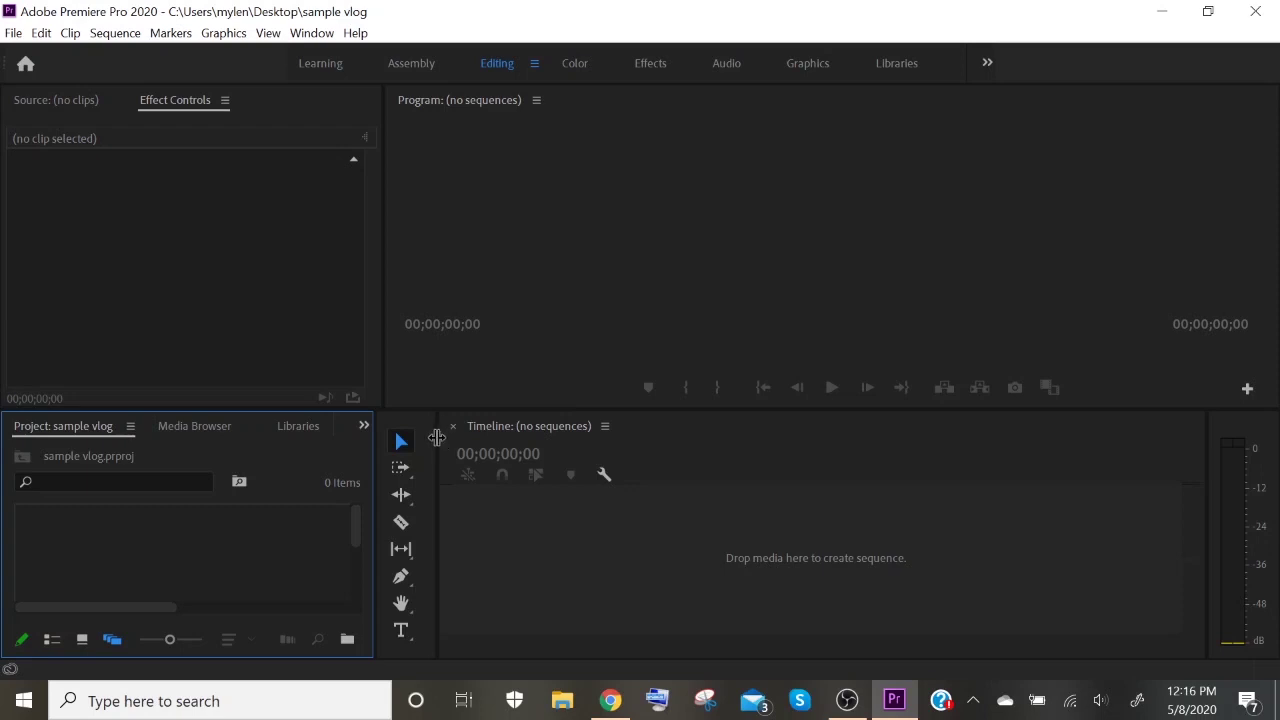
- Import the four clips 20200213_145042, 145057, 145107 and 145204 from the desktop's "vlog sample" folder into the project
{"action": "left_click_drag", "start_coordinate": [437, 437], "coordinate": [387, 459]}
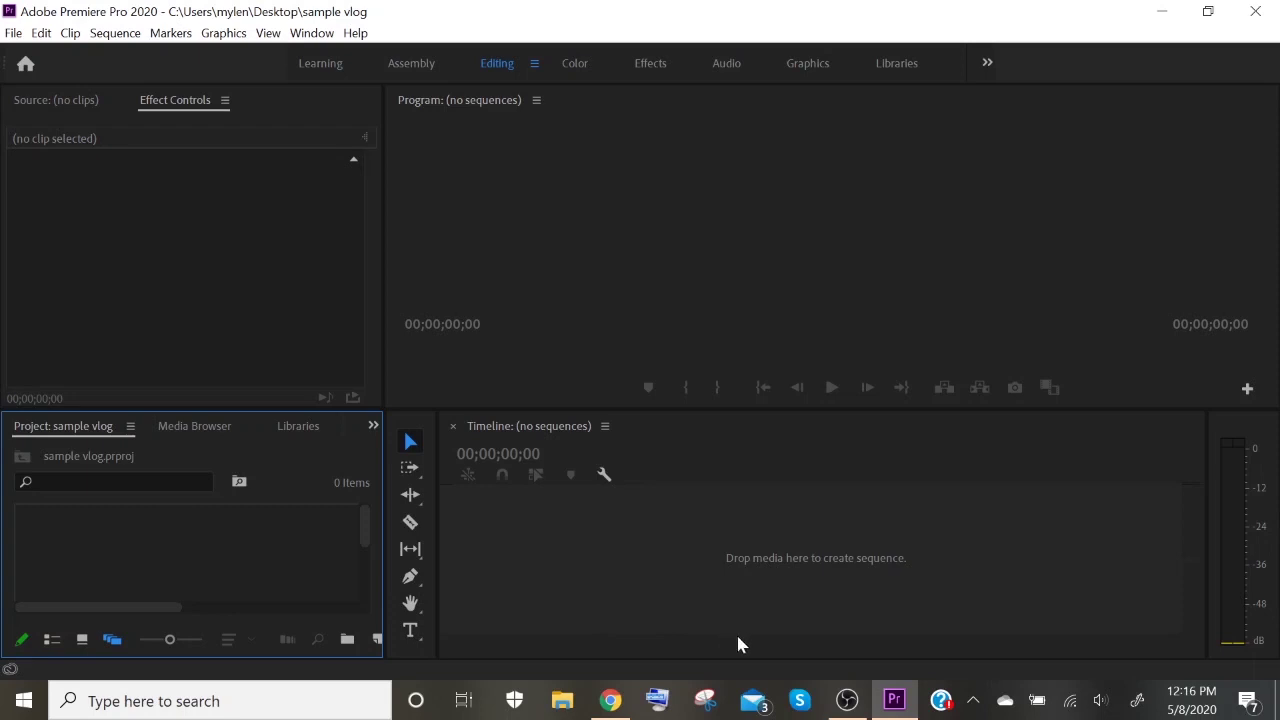
{"action": "left_click", "coordinate": [1162, 12]}
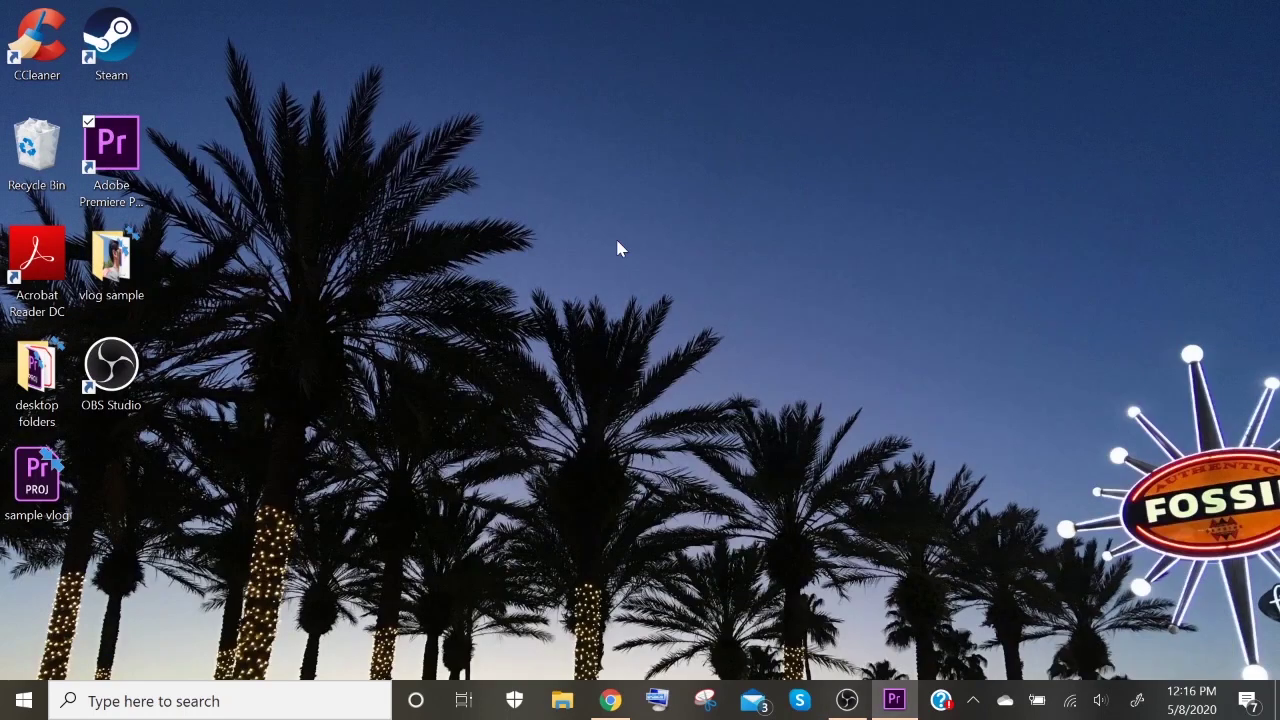
{"action": "double_click", "coordinate": [116, 276]}
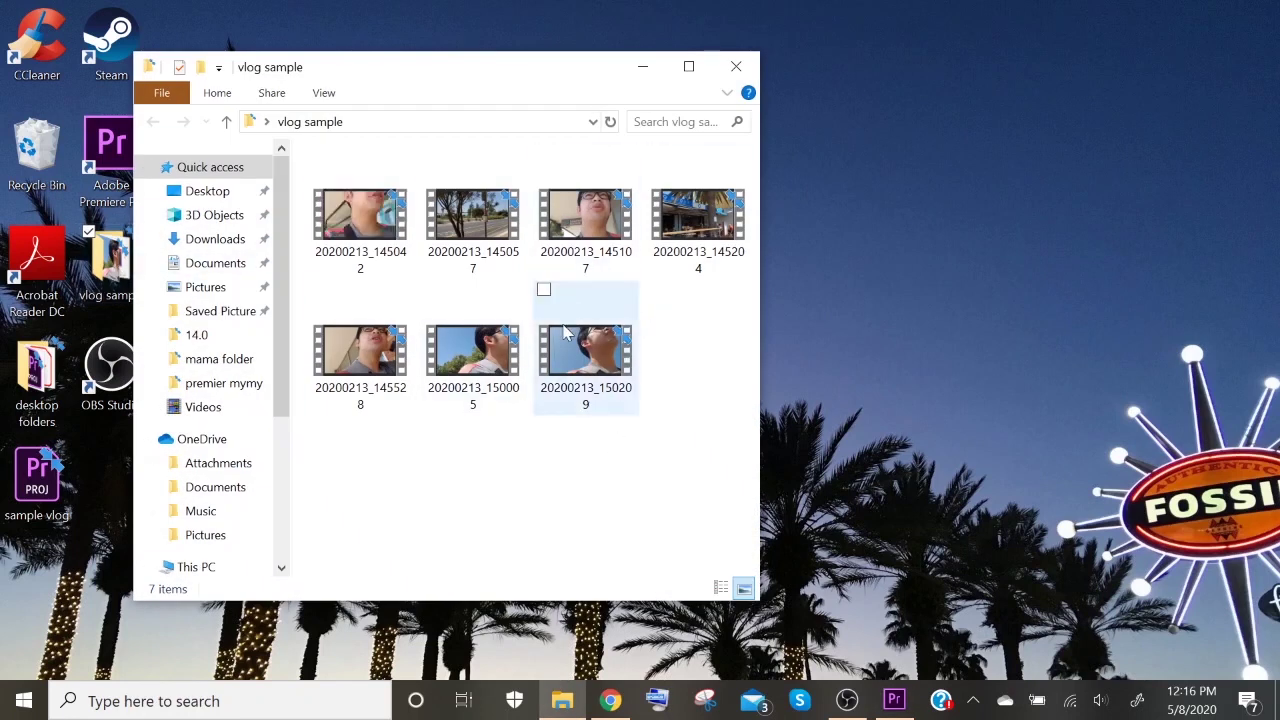
{"action": "left_click_drag", "start_coordinate": [520, 58], "coordinate": [1000, 20]}
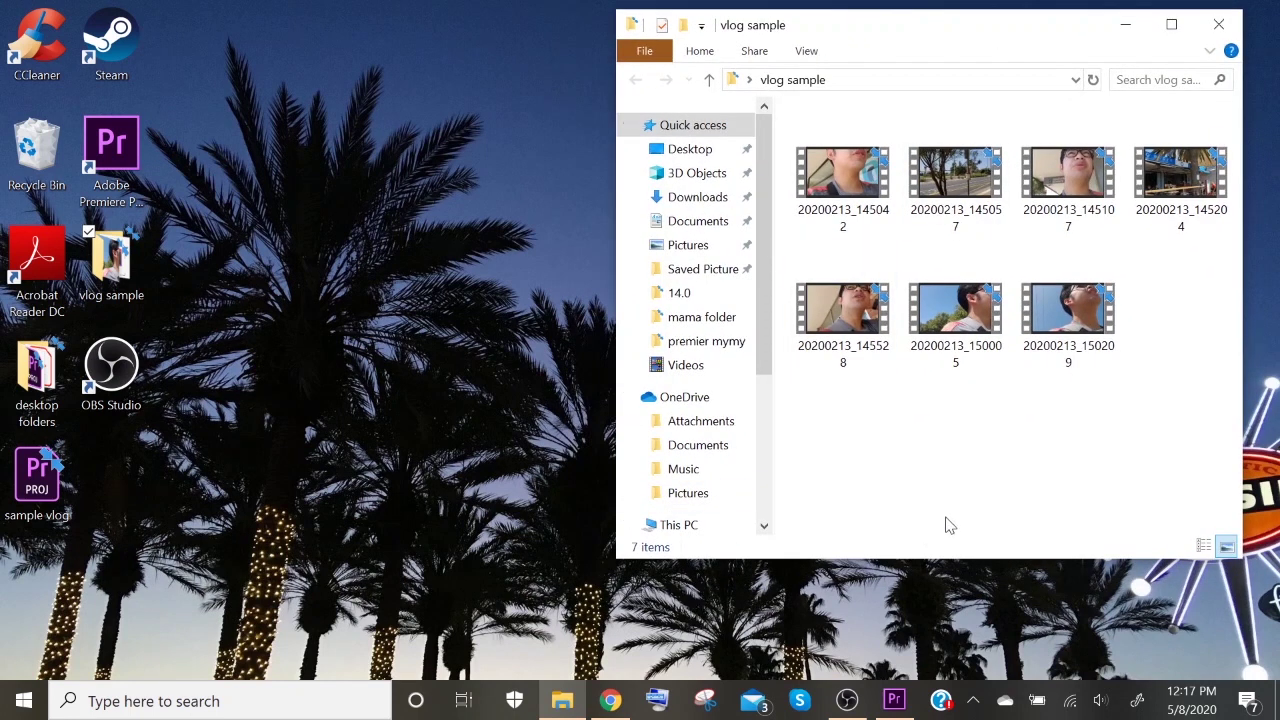
{"action": "left_click", "coordinate": [900, 710]}
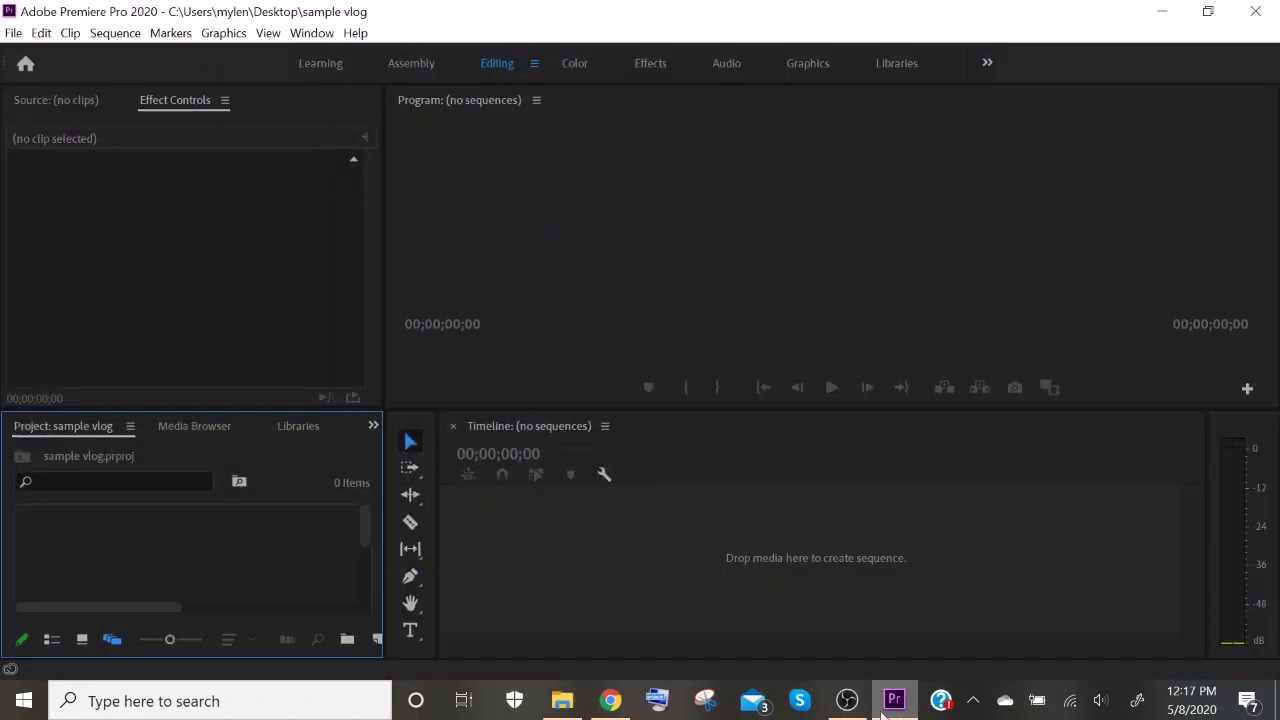
{"action": "left_click", "coordinate": [562, 705]}
{"action": "left_click_drag", "start_coordinate": [828, 429], "coordinate": [1185, 160]}
{"action": "left_click_drag", "start_coordinate": [852, 190], "coordinate": [184, 558]}
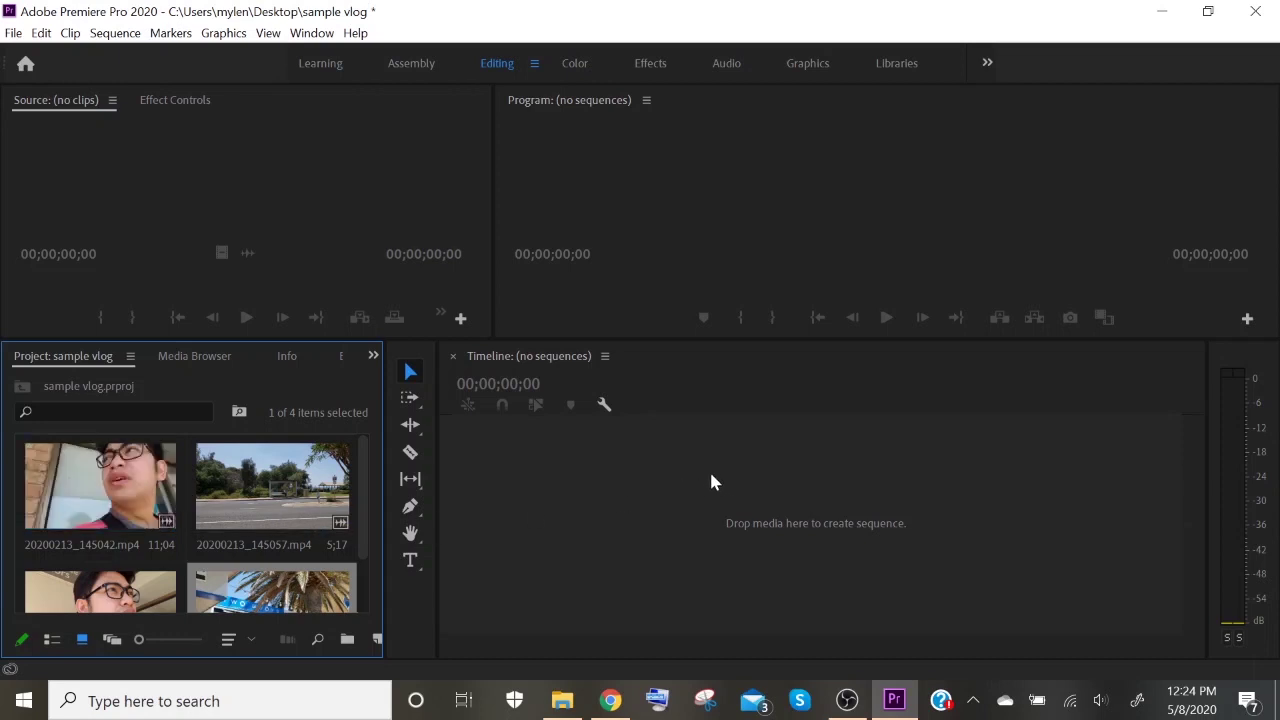
- Preview 20200213_145042.mp4 from its start in the Source monitor and place it on the empty timeline as a new sequence
{"action": "double_click", "coordinate": [65, 490]}
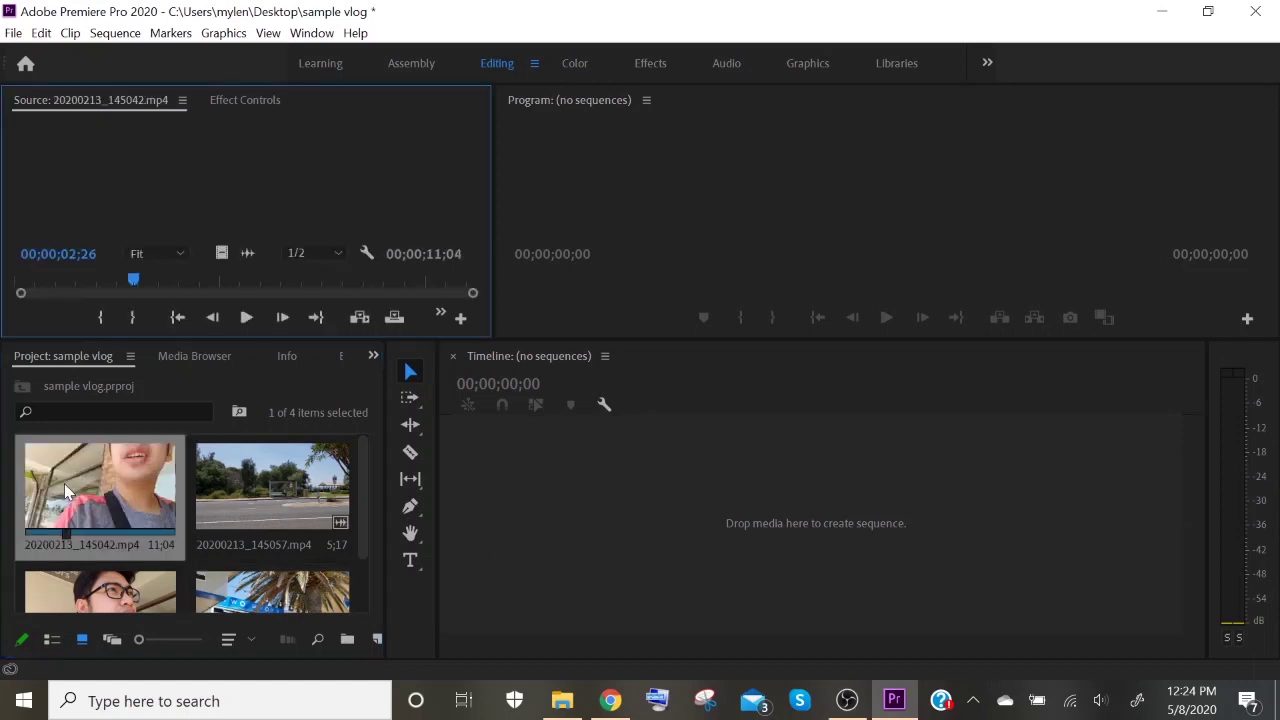
{"action": "left_click", "coordinate": [22, 289]}
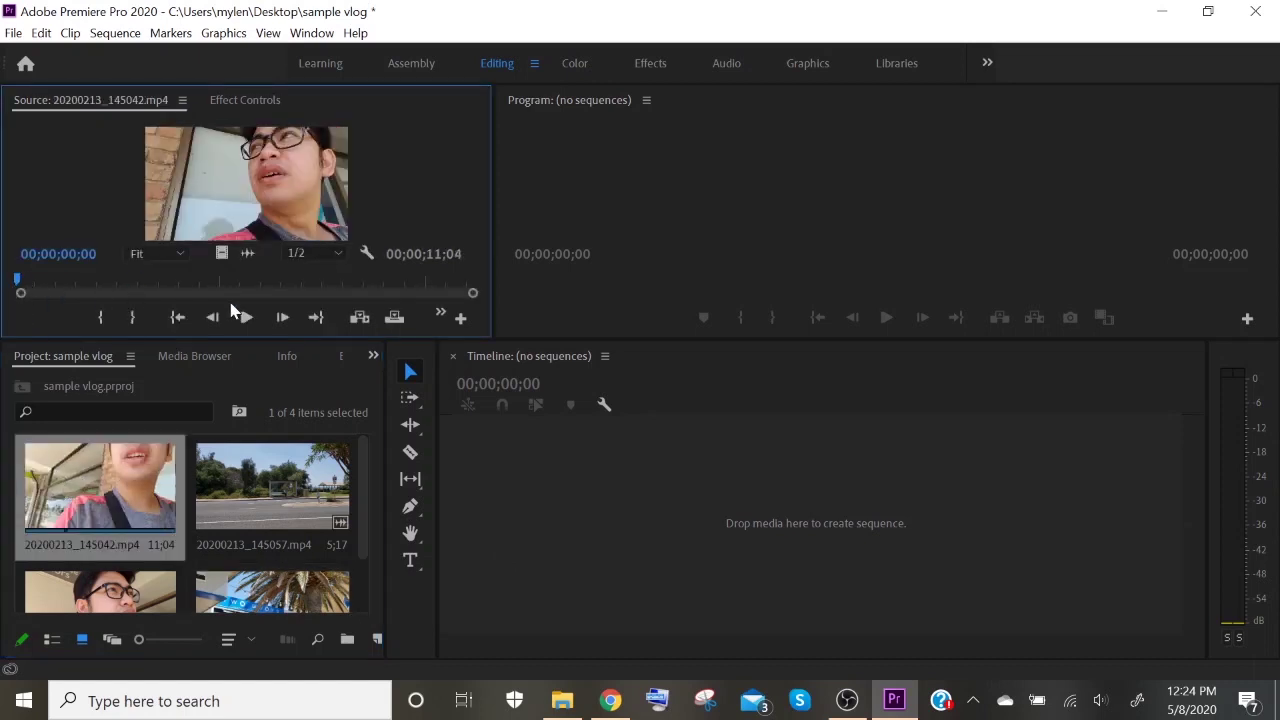
{"action": "left_click", "coordinate": [246, 317]}
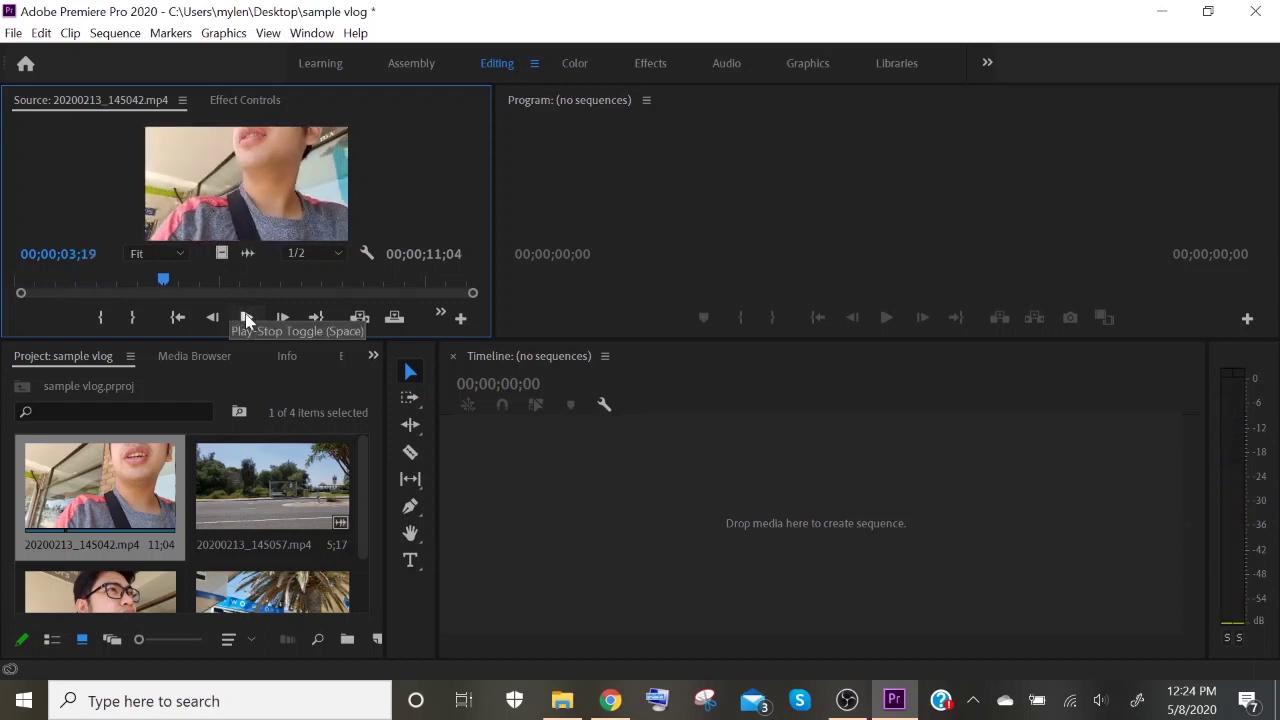
{"action": "left_click", "coordinate": [246, 317]}
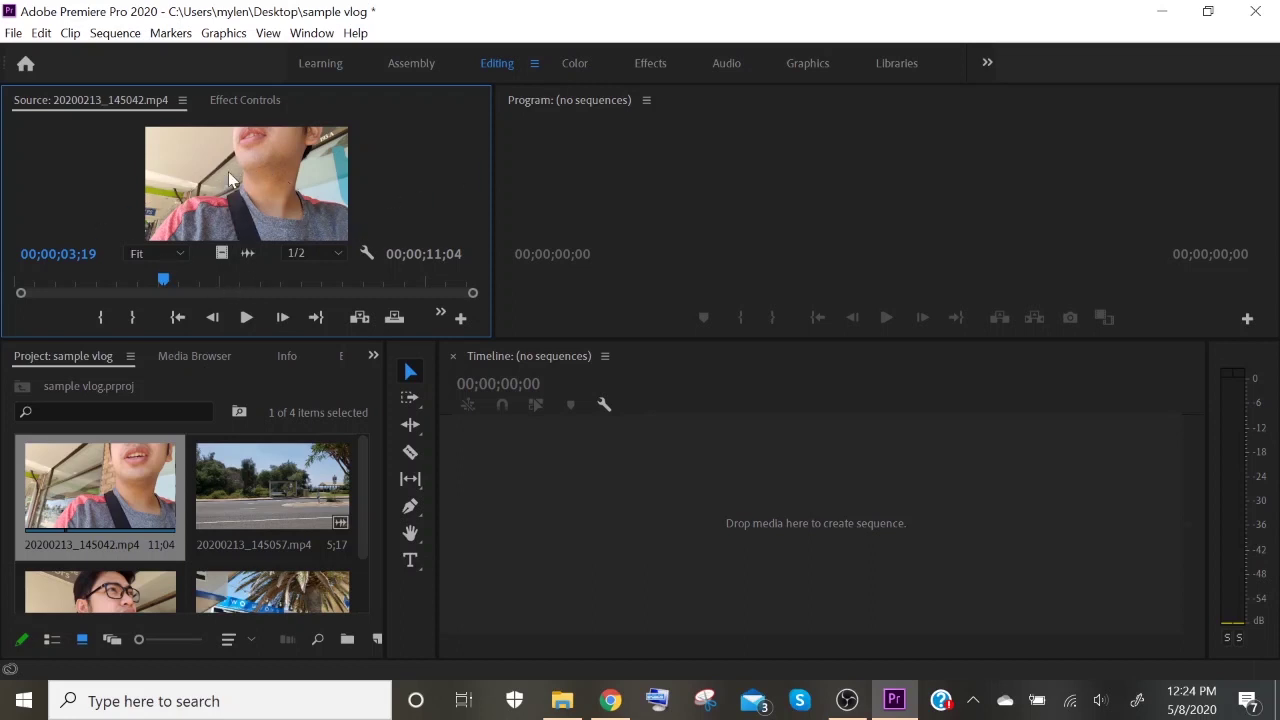
{"action": "left_click_drag", "start_coordinate": [229, 174], "coordinate": [524, 515]}
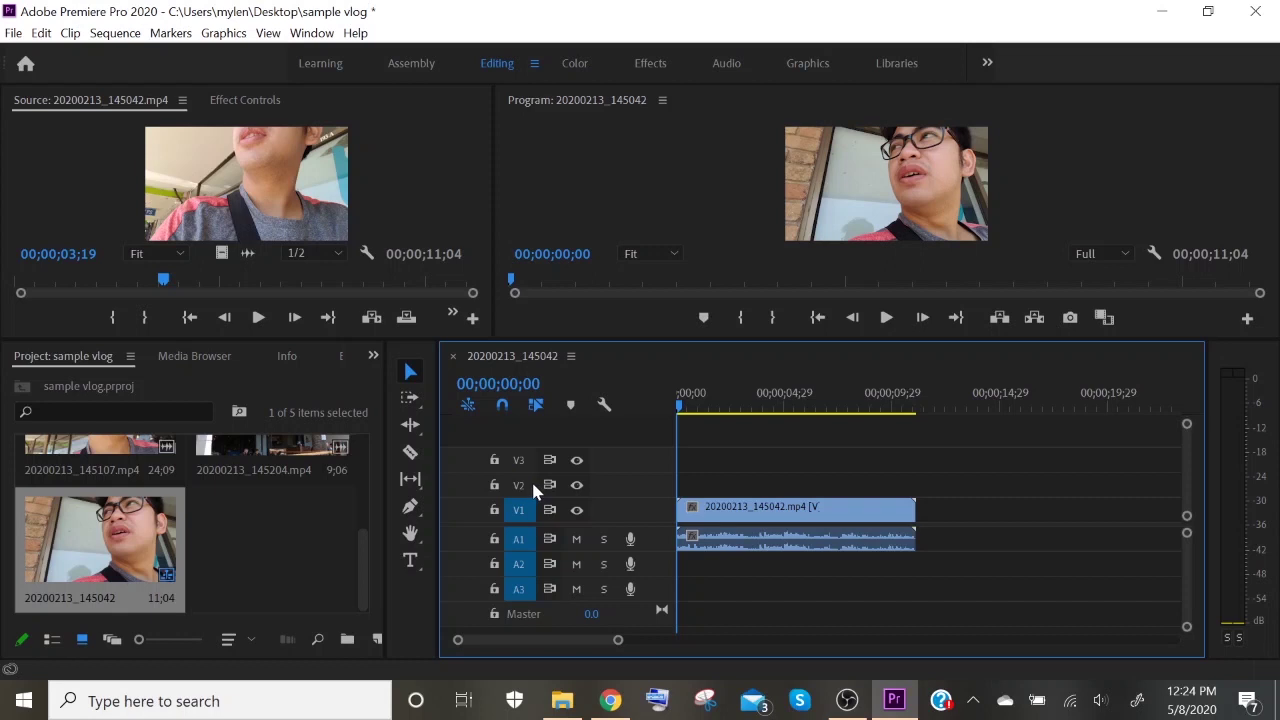
- Widen the timeline area and increase the height of the Video 1 and Audio 1 tracks
{"action": "left_click_drag", "start_coordinate": [386, 436], "coordinate": [242, 452]}
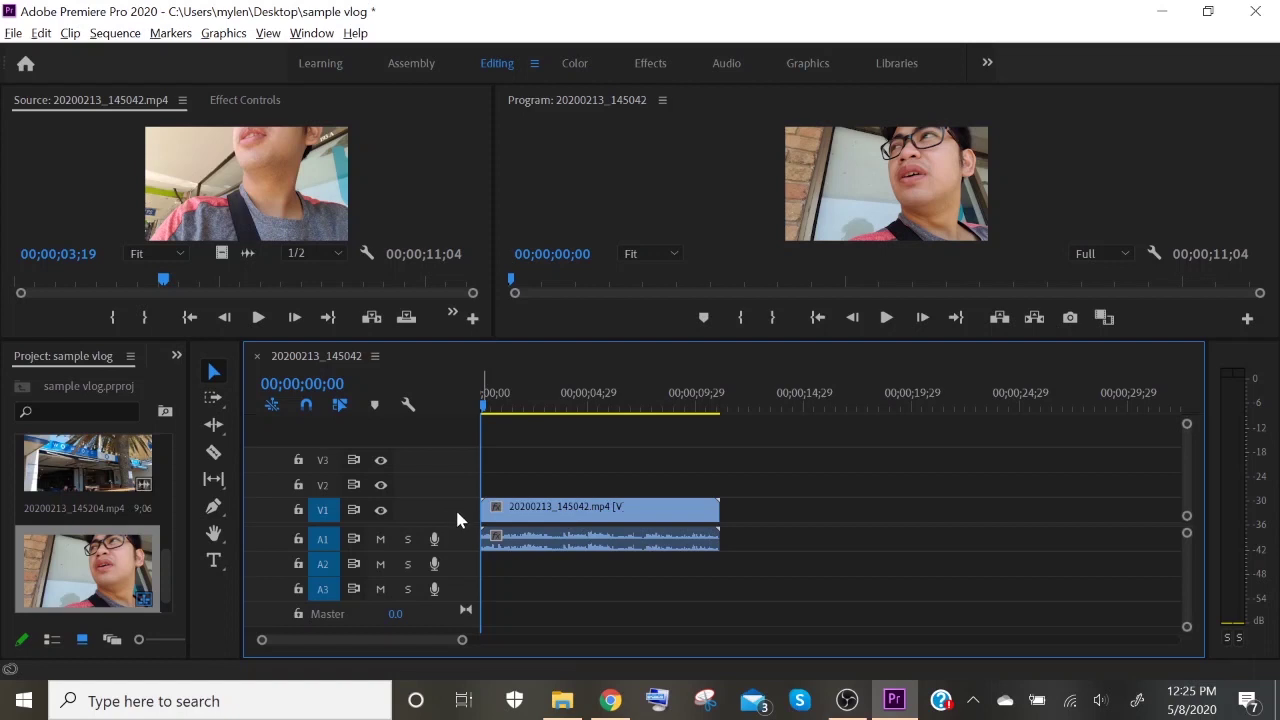
{"action": "scroll", "coordinate": [455, 507], "scroll_direction": "up", "scroll_amount": 3}
{"action": "scroll", "coordinate": [460, 541], "scroll_direction": "up", "scroll_amount": 3}
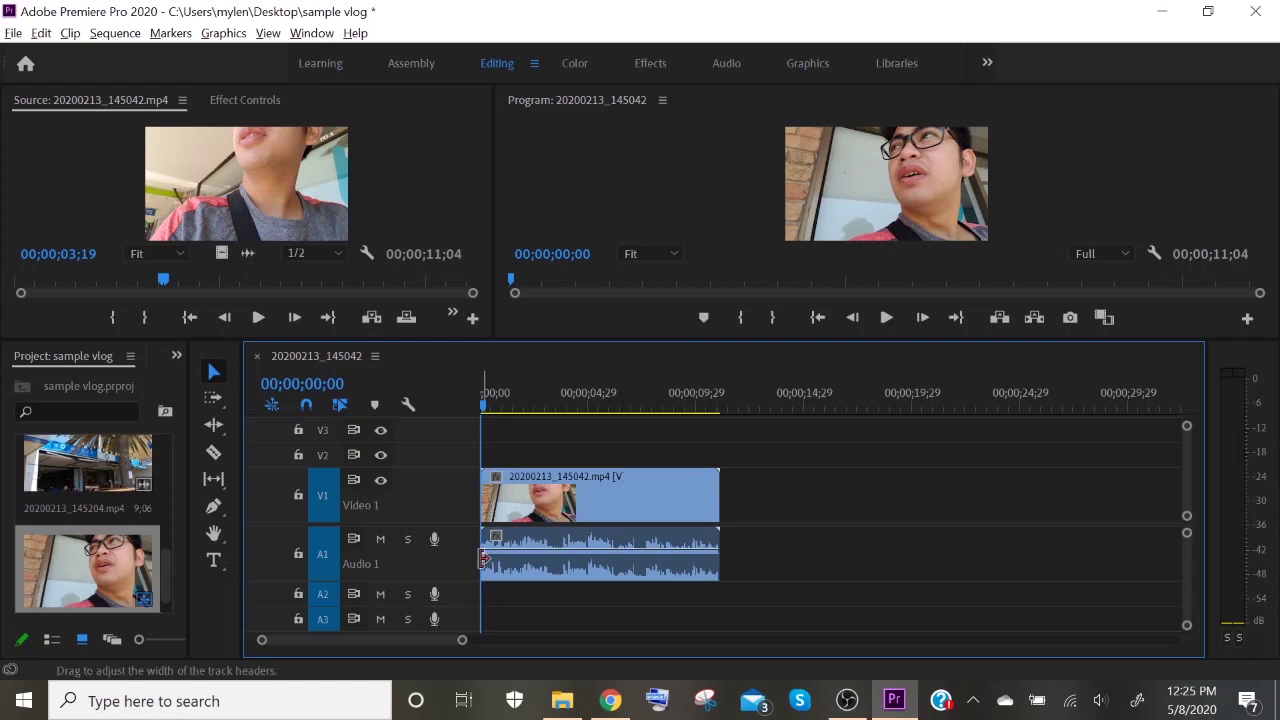
- Zoom in on the timeline to examine the 20200213_145042.mp4 clip and its audio waveform at a finer time scale
{"action": "key", "text": "alt"}
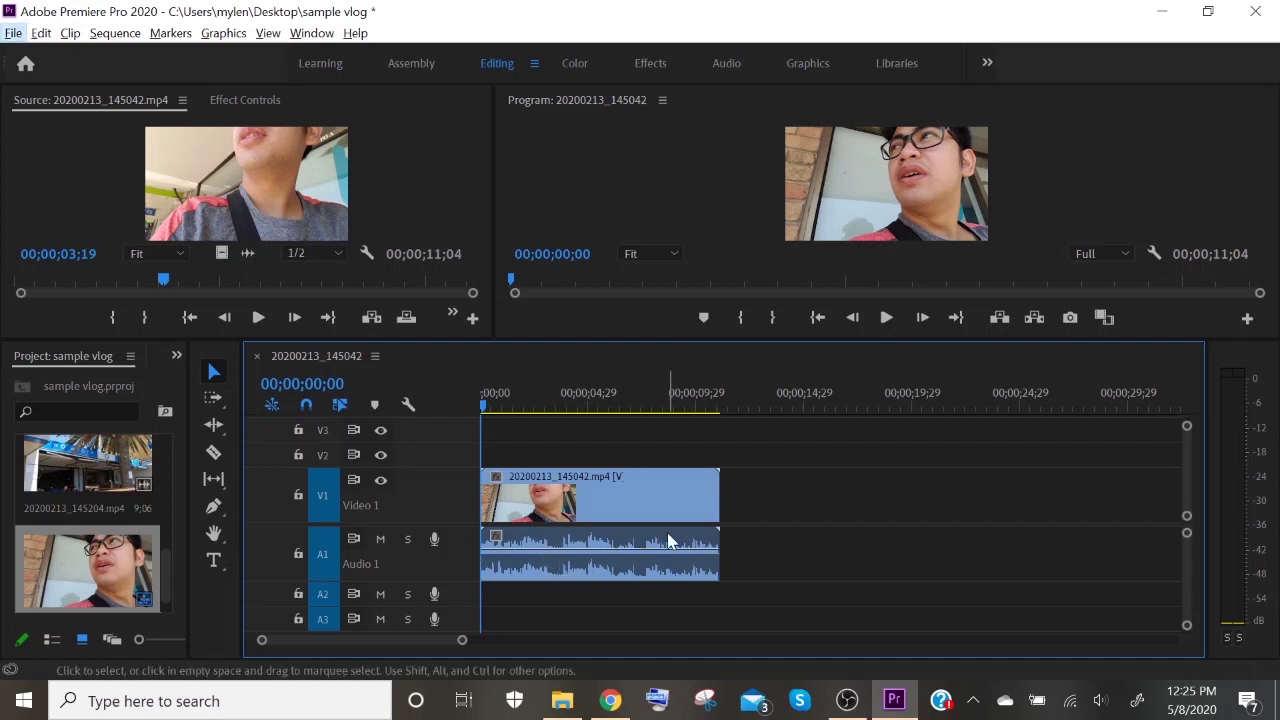
{"action": "key", "text": "alt"}
{"action": "scroll", "coordinate": [634, 520], "scroll_direction": "up", "scroll_amount": 1}
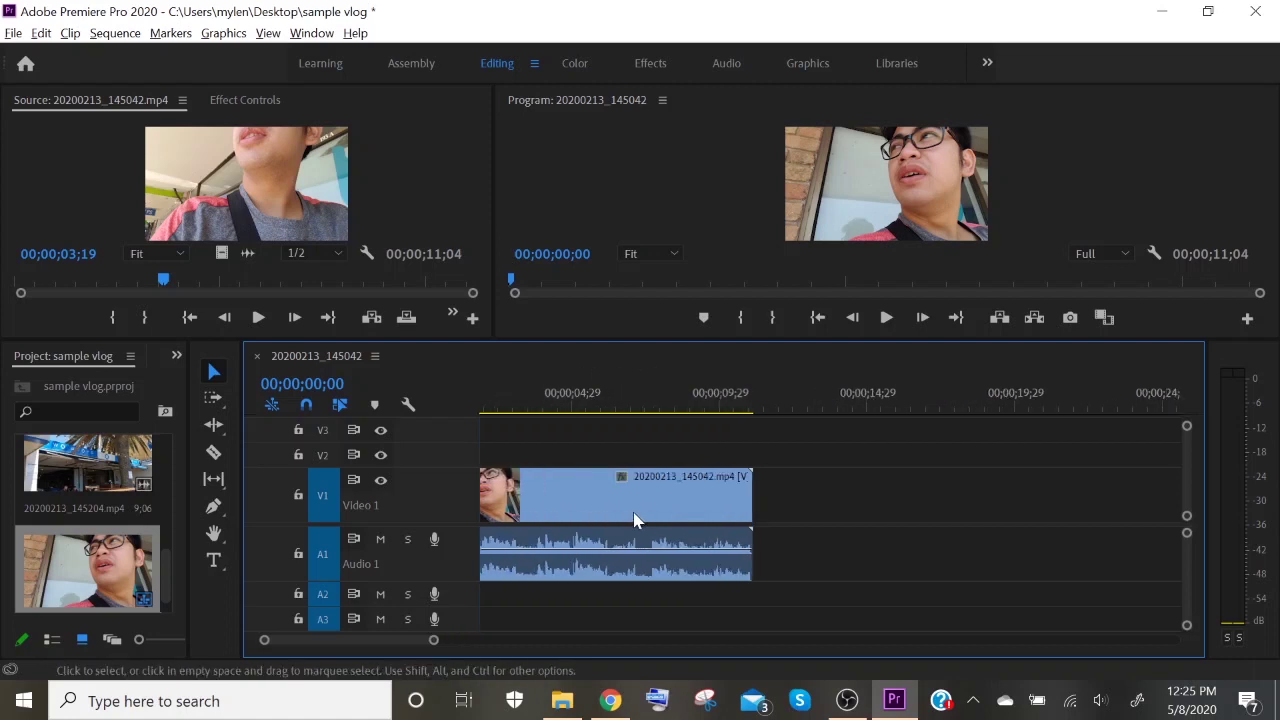
{"action": "scroll", "coordinate": [634, 520], "scroll_direction": "up", "scroll_amount": 2}
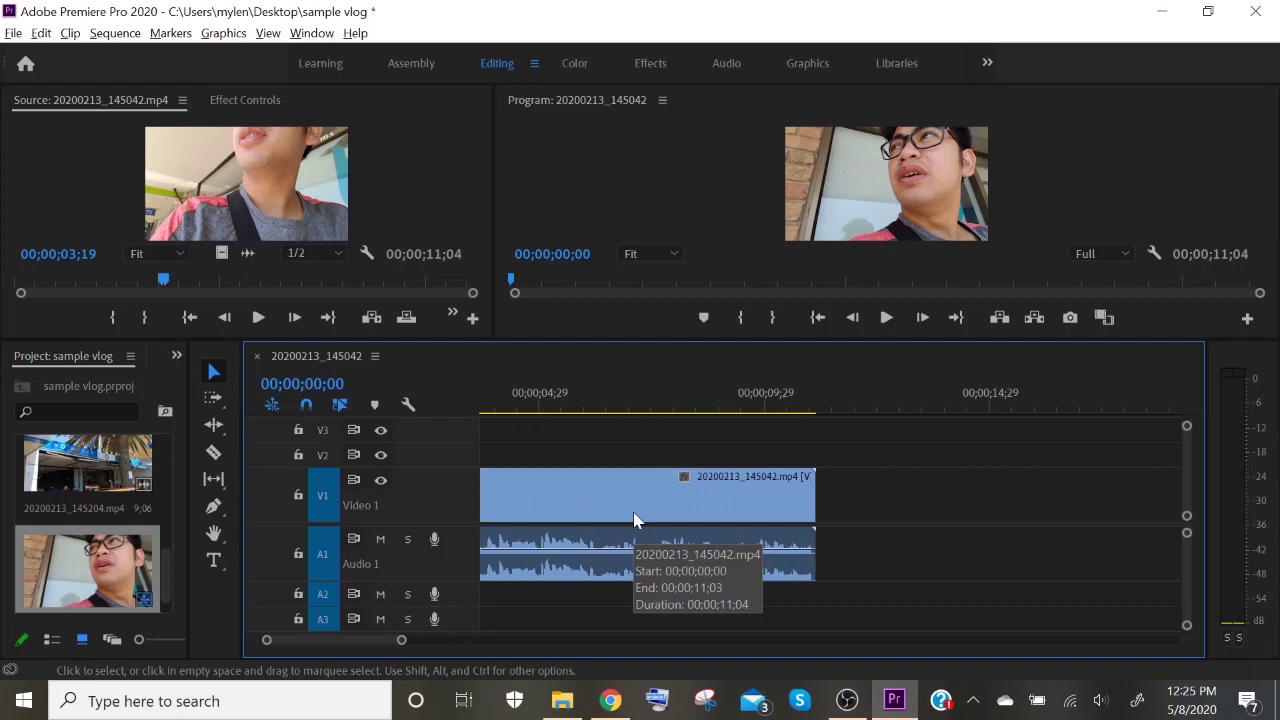
{"action": "scroll", "coordinate": [352, 633], "scroll_direction": "up", "scroll_amount": 2}
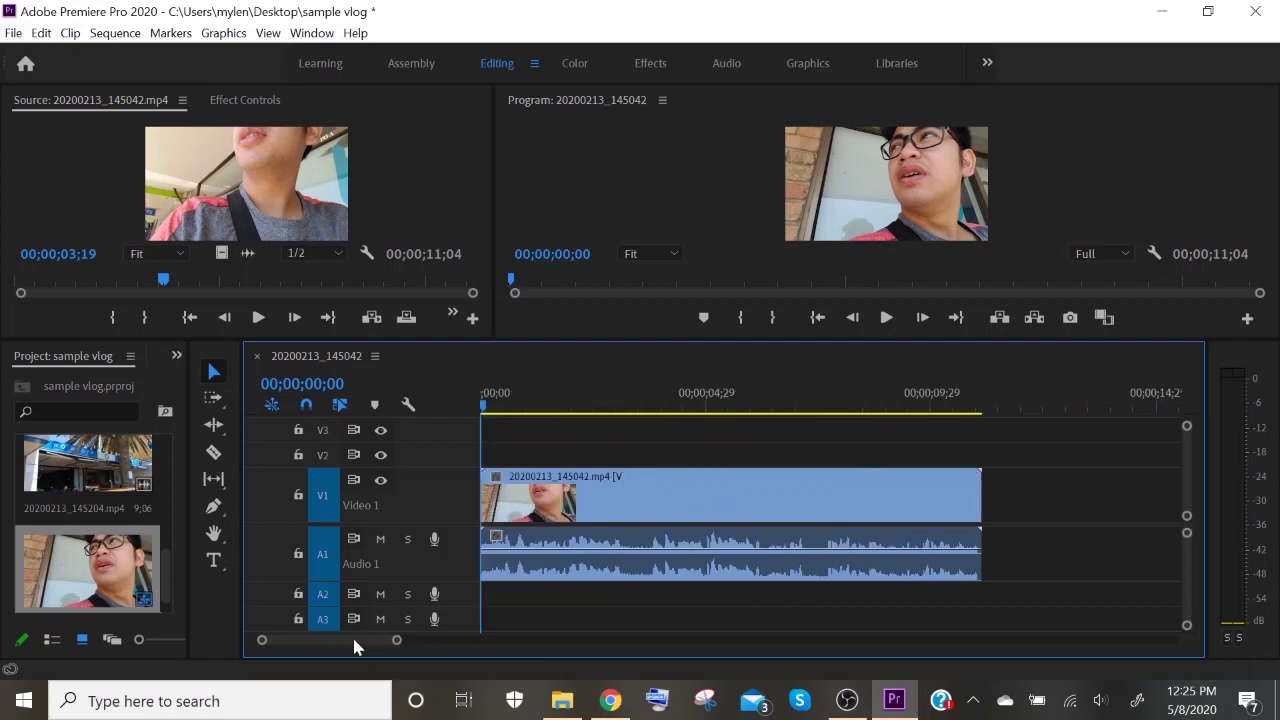
{"action": "scroll", "coordinate": [356, 633], "scroll_direction": "down", "scroll_amount": 3}
{"action": "scroll", "coordinate": [356, 633], "scroll_direction": "up", "scroll_amount": 3}
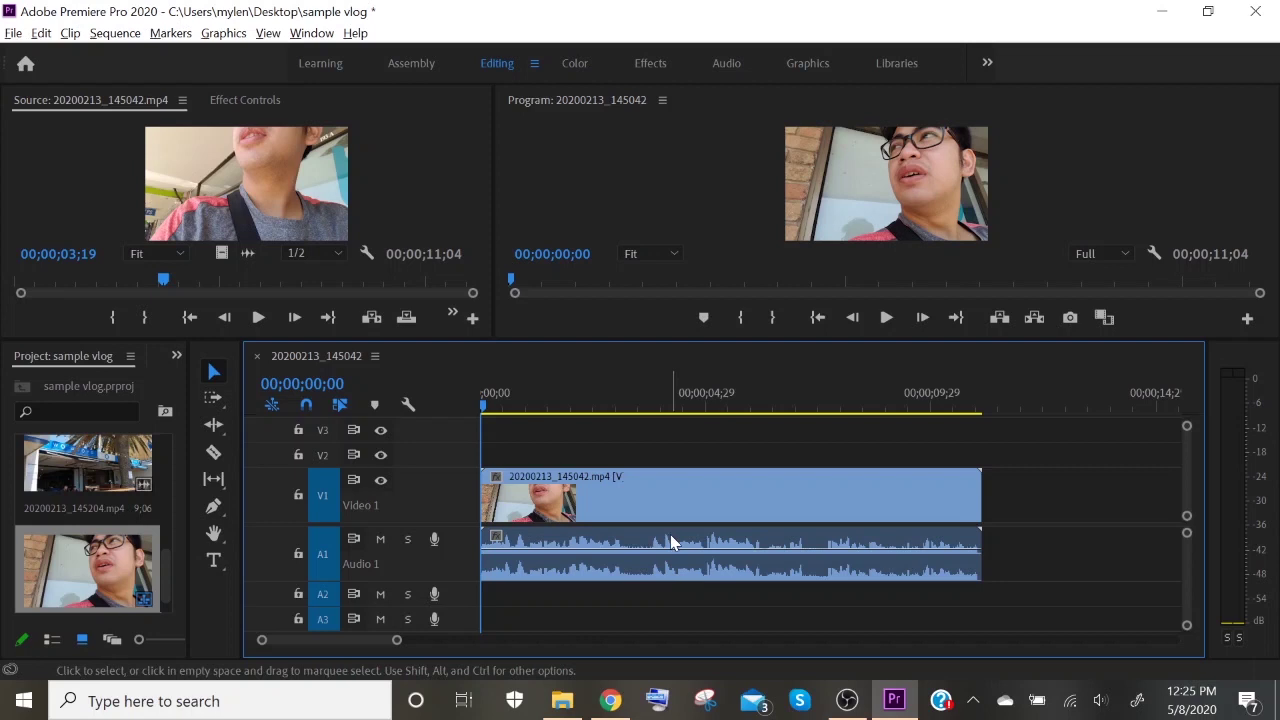
{"action": "key", "text": "alt"}
{"action": "scroll", "coordinate": [700, 507], "scroll_direction": "up", "scroll_amount": 1}
{"action": "scroll", "coordinate": [704, 512], "scroll_direction": "up", "scroll_amount": 1}
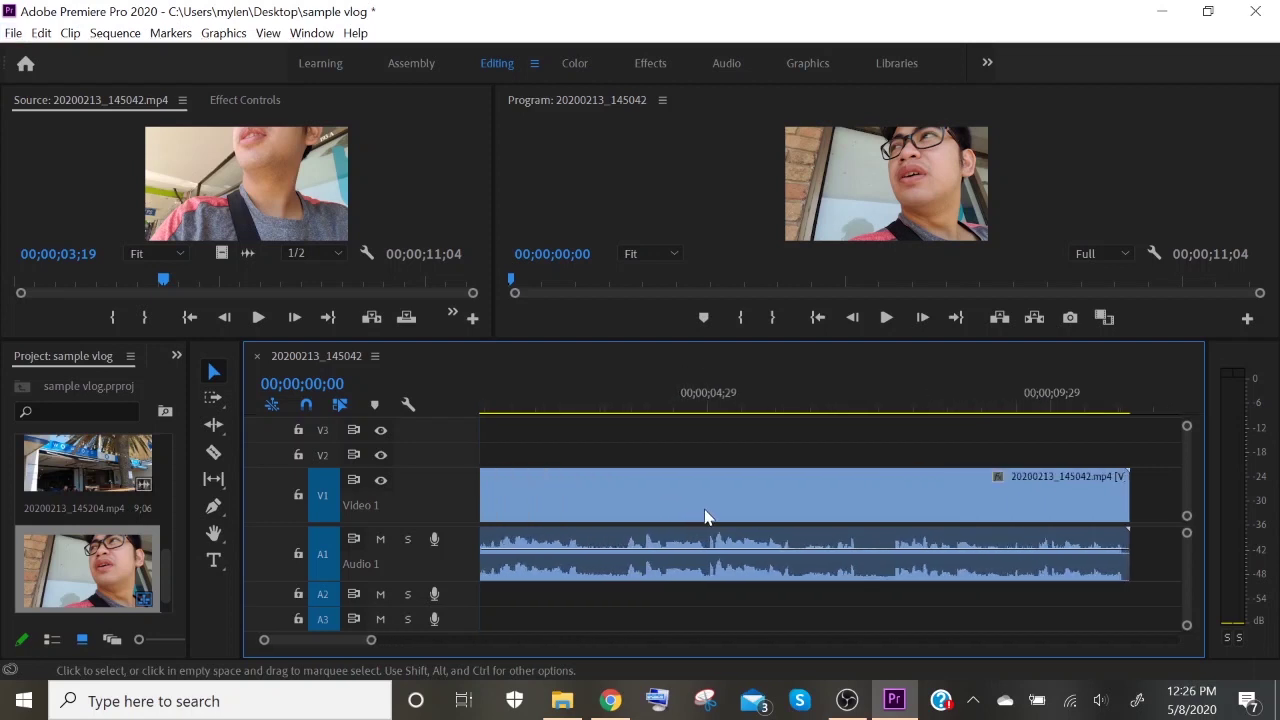
{"action": "scroll", "coordinate": [704, 510], "scroll_direction": "up", "scroll_amount": 1}
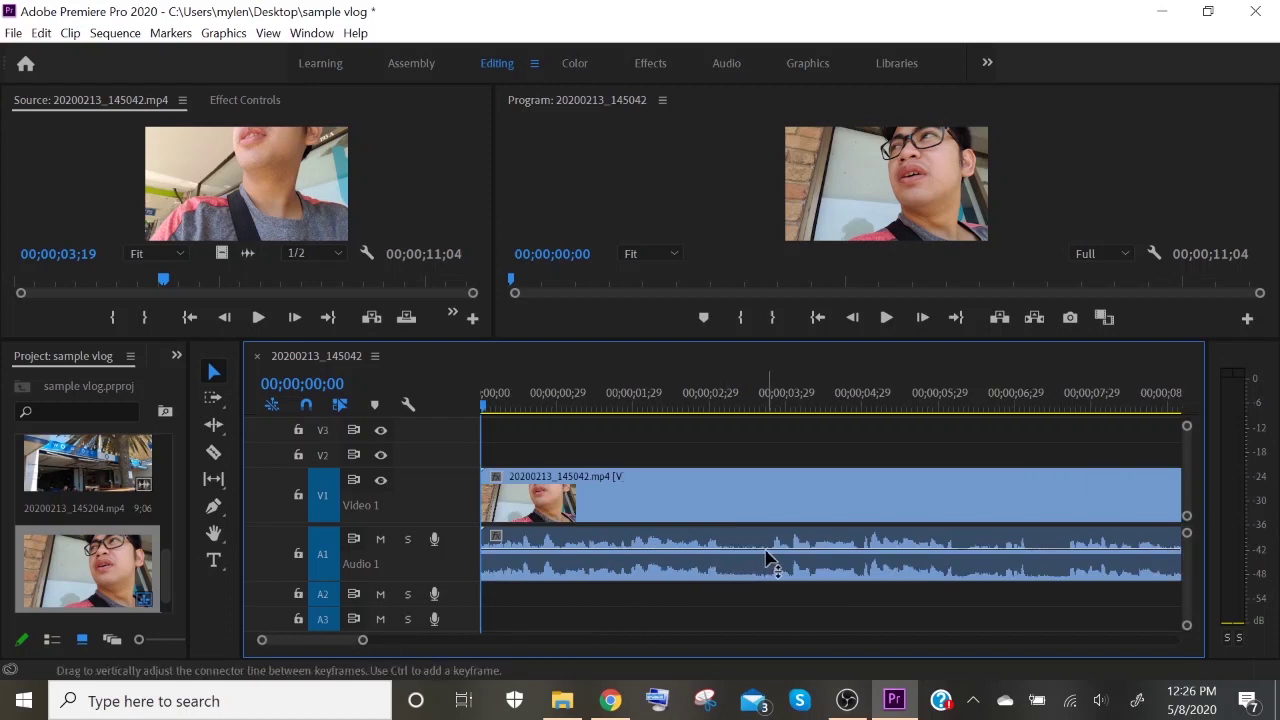
- Play the timeline from the start and split 20200213_145042.mp4 at about 00;00;03;03 and 00;00;03;23 to isolate the pause
{"action": "key", "text": "space"}
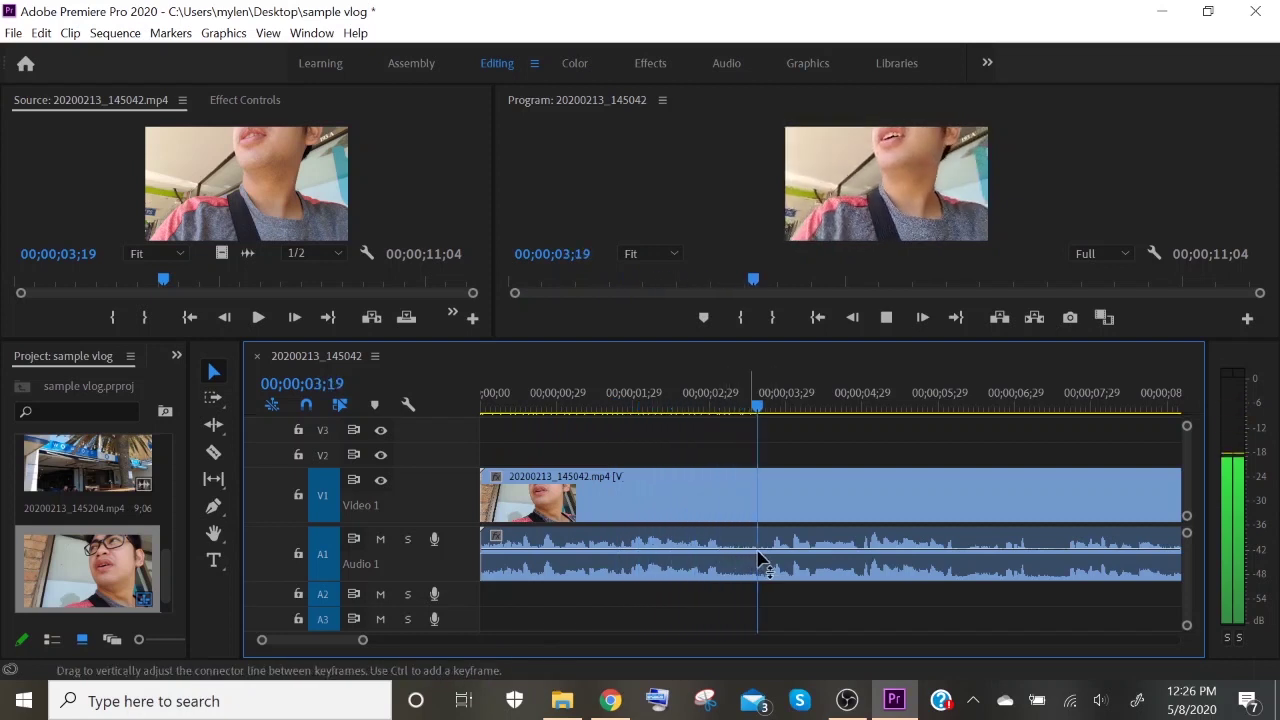
{"action": "key", "text": "space"}
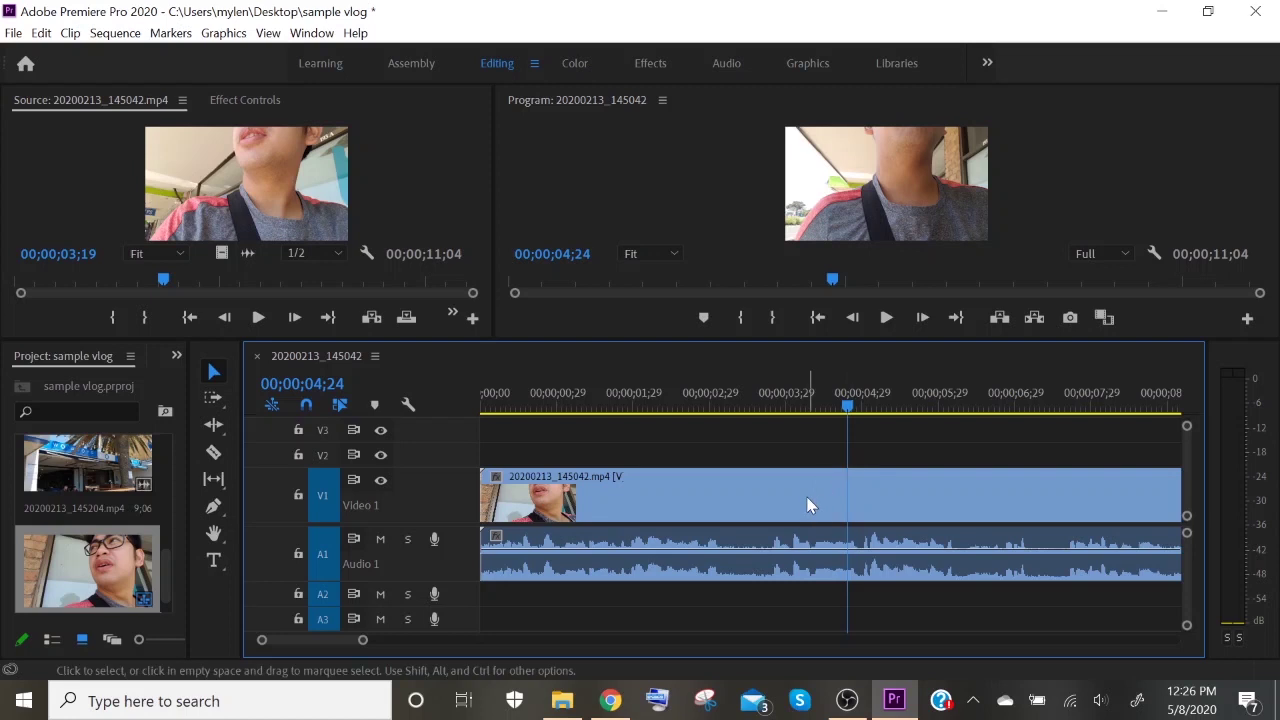
{"action": "key", "text": "c"}
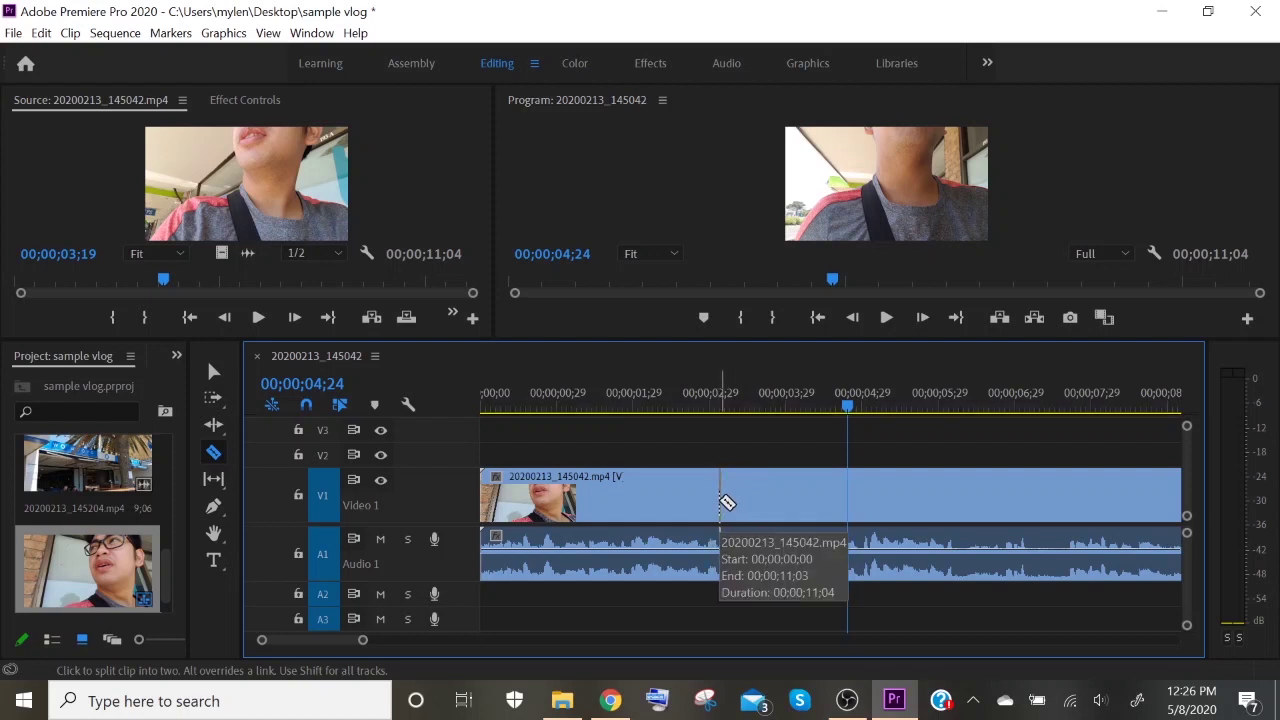
{"action": "left_click", "coordinate": [721, 500]}
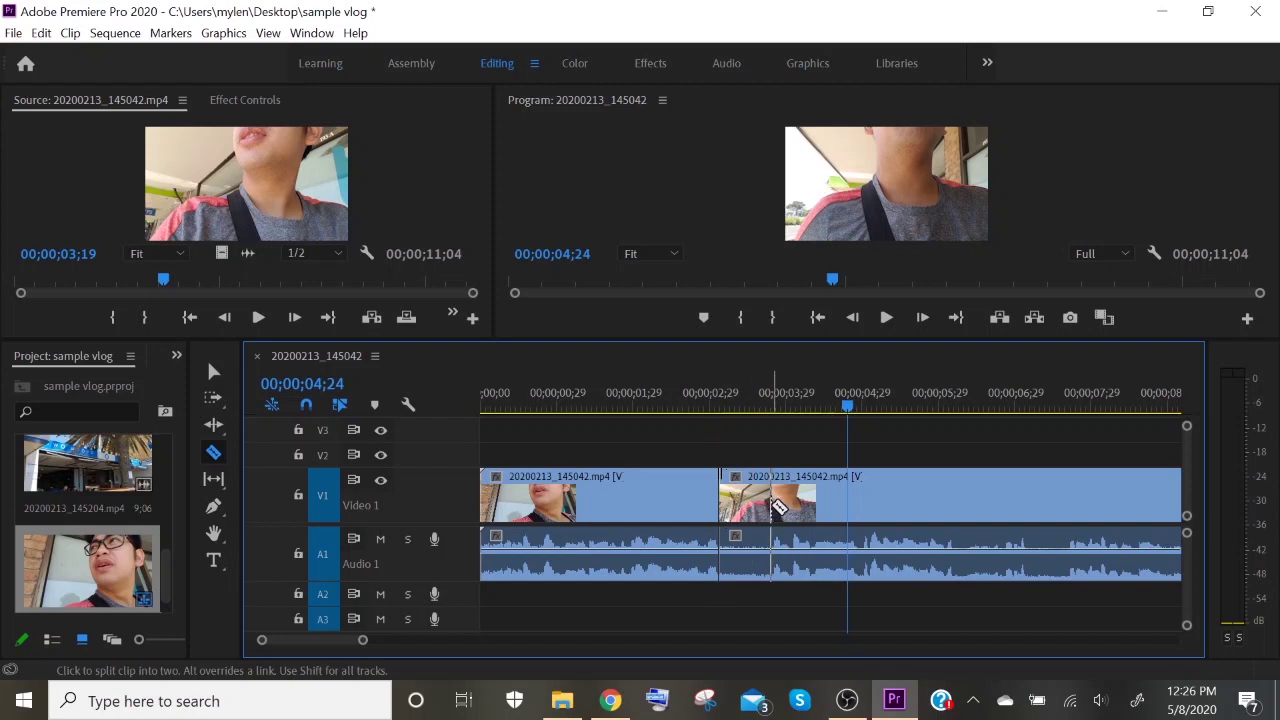
{"action": "left_click", "coordinate": [771, 505]}
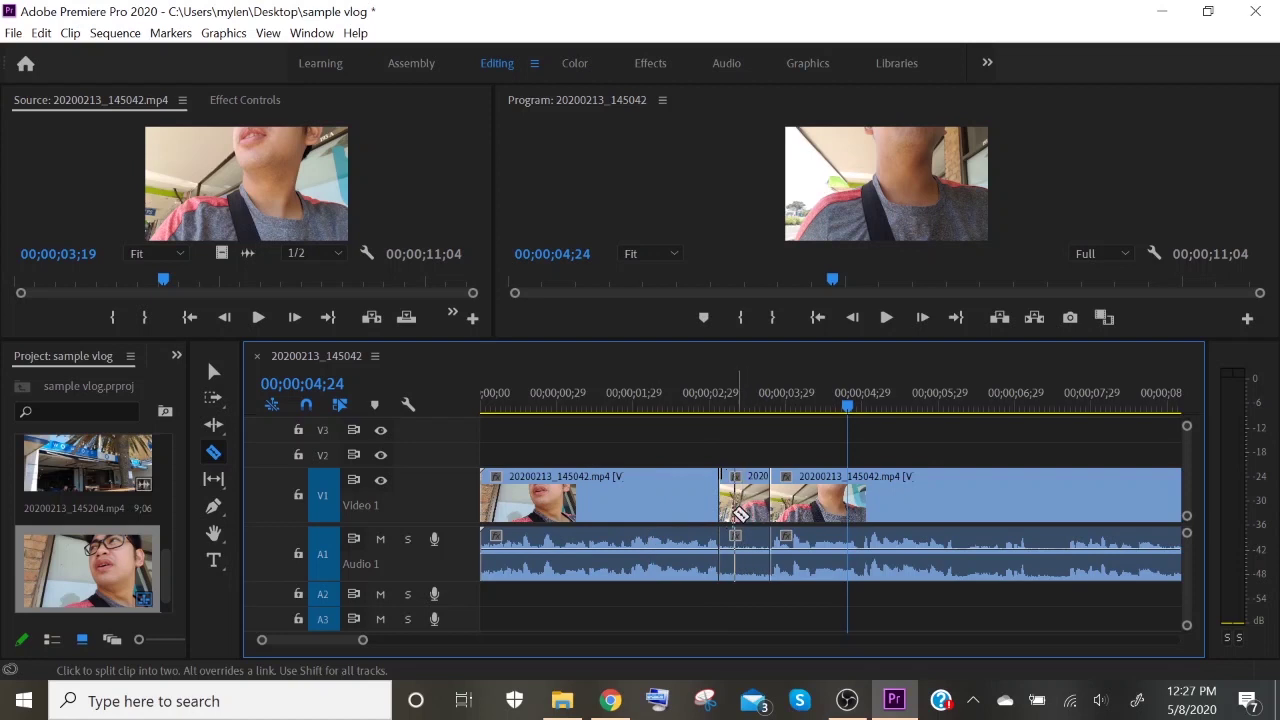
- Delete the short middle piece between the two cuts in 20200213_145042.mp4
{"action": "key", "text": "v"}
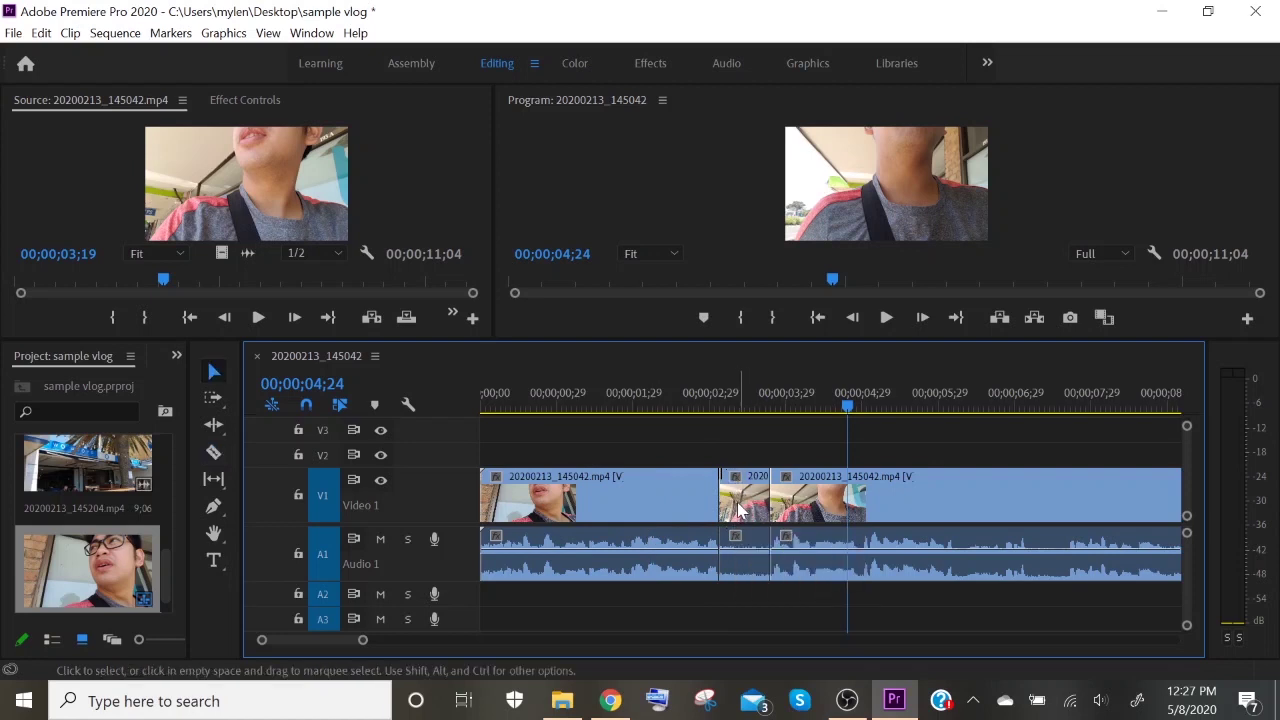
{"action": "left_click", "coordinate": [742, 486]}
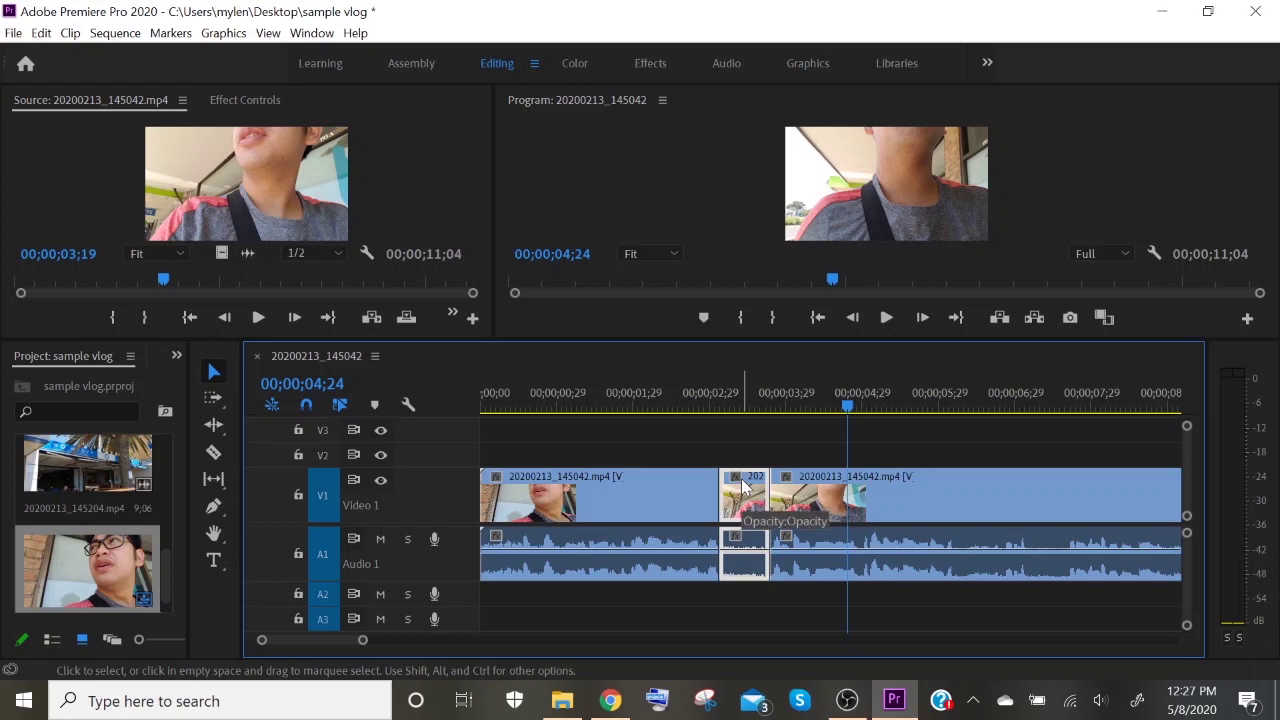
{"action": "key", "text": "Delete"}
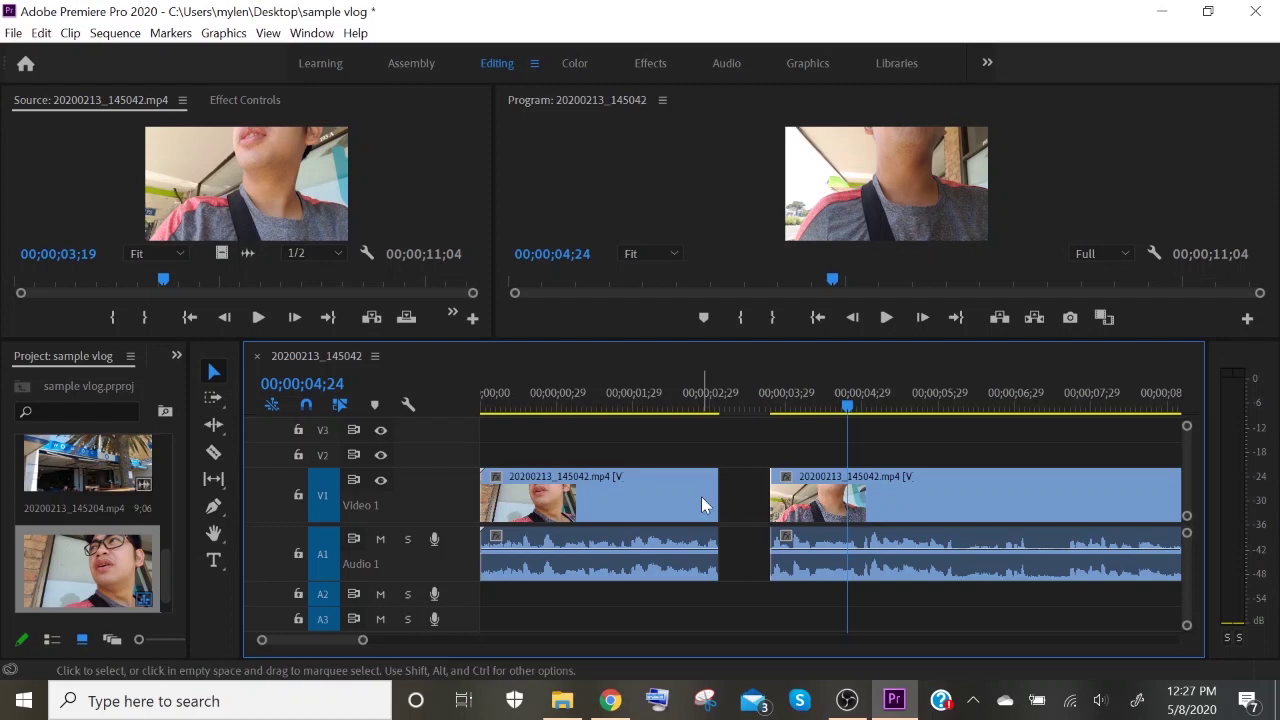
{"action": "left_click", "coordinate": [744, 491]}
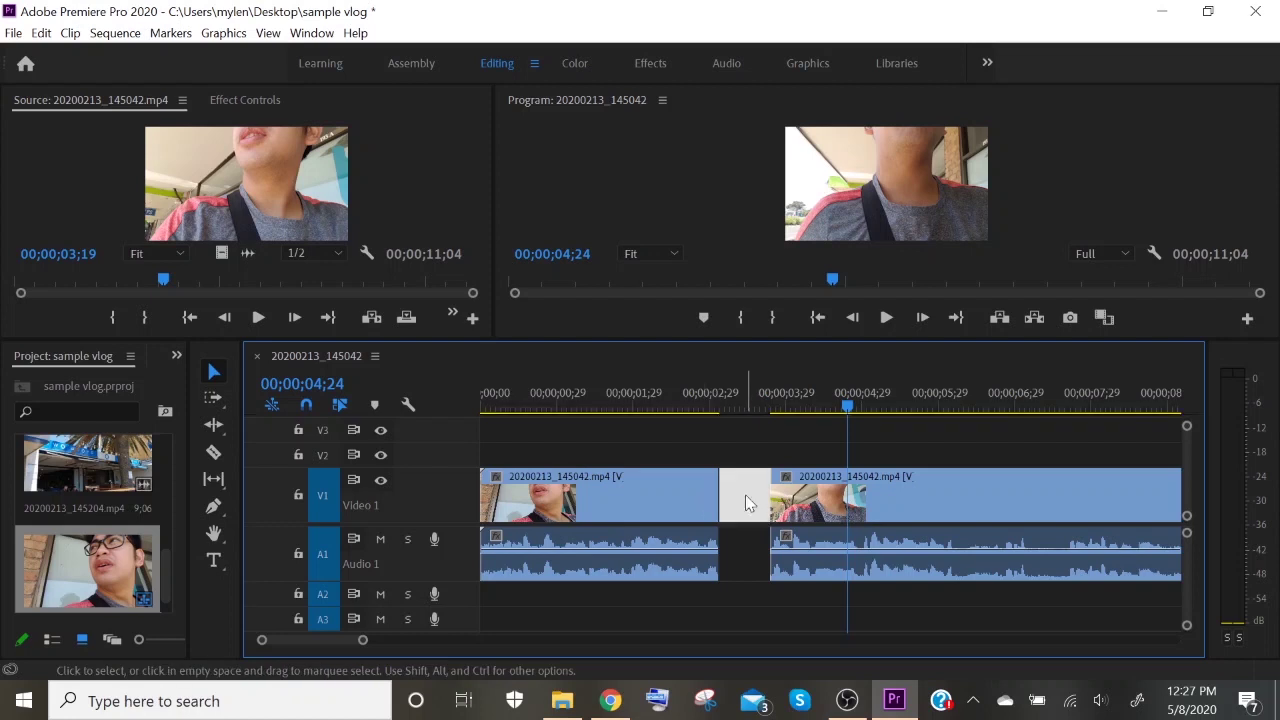
{"action": "left_click", "coordinate": [736, 447]}
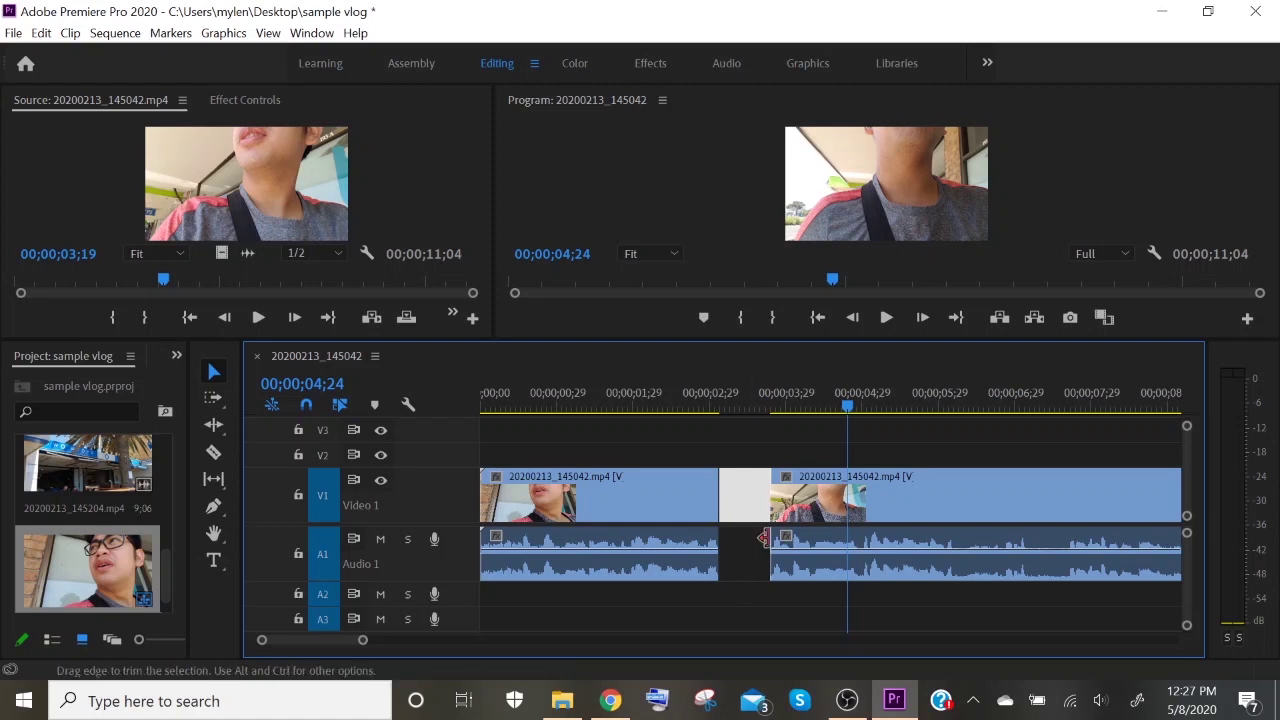
{"action": "left_click", "coordinate": [771, 449]}
{"action": "left_click", "coordinate": [804, 496]}
{"action": "left_click_drag", "start_coordinate": [800, 497], "coordinate": [757, 499]}
{"action": "key", "text": "Escape"}
- Close the gap between the two clip pieces on Video 1 and play the sequence from 00;00;01;25 to review the cut
{"action": "left_click", "coordinate": [748, 485]}
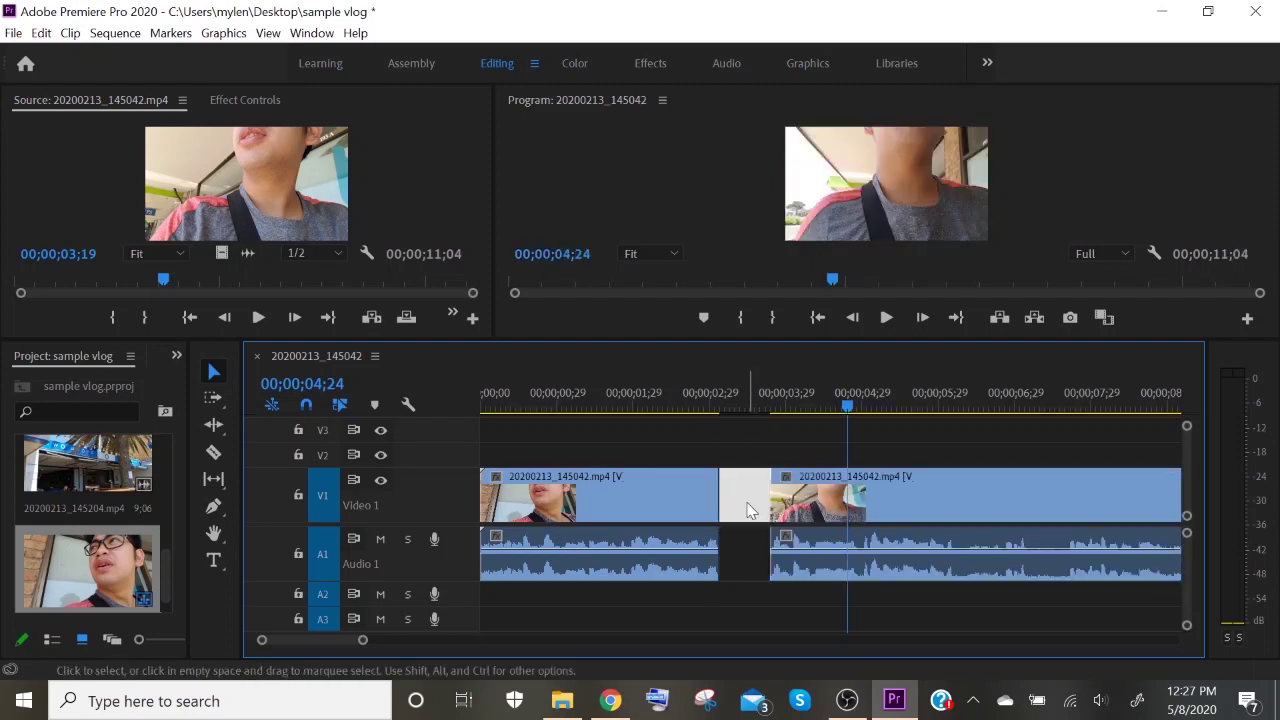
{"action": "key", "text": "Delete"}
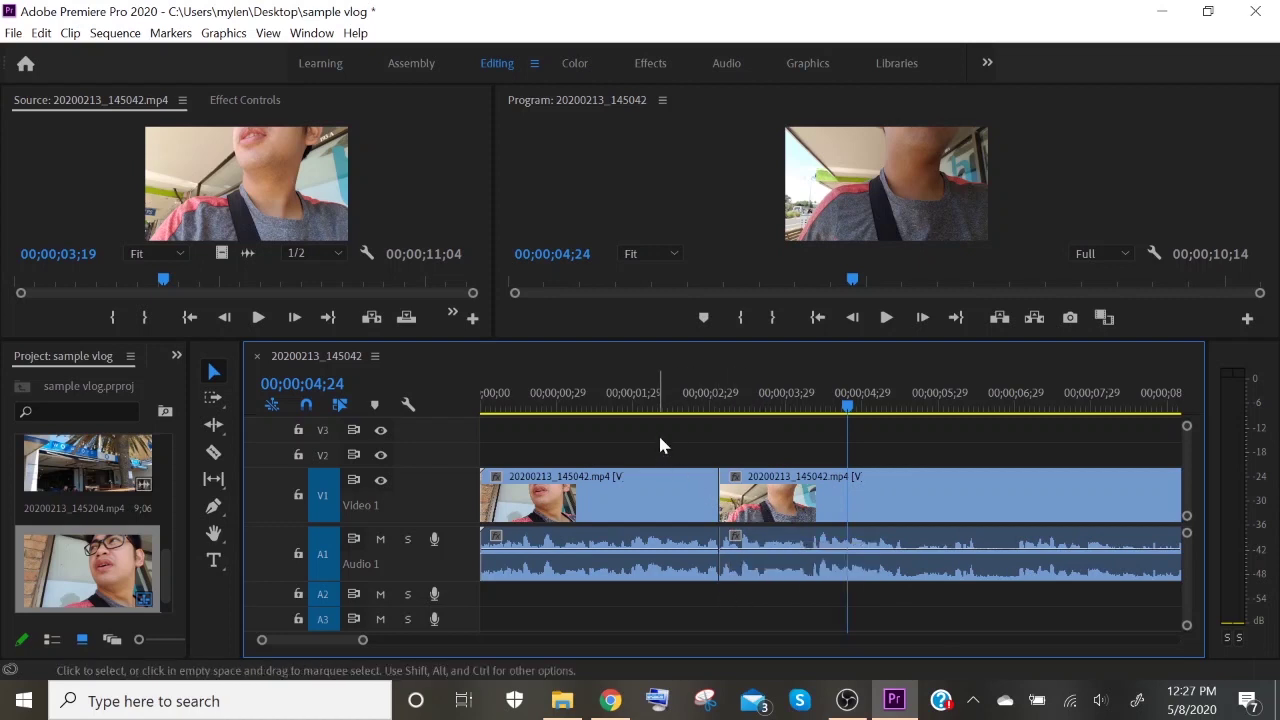
{"action": "left_click", "coordinate": [647, 408]}
{"action": "left_click", "coordinate": [623, 408]}
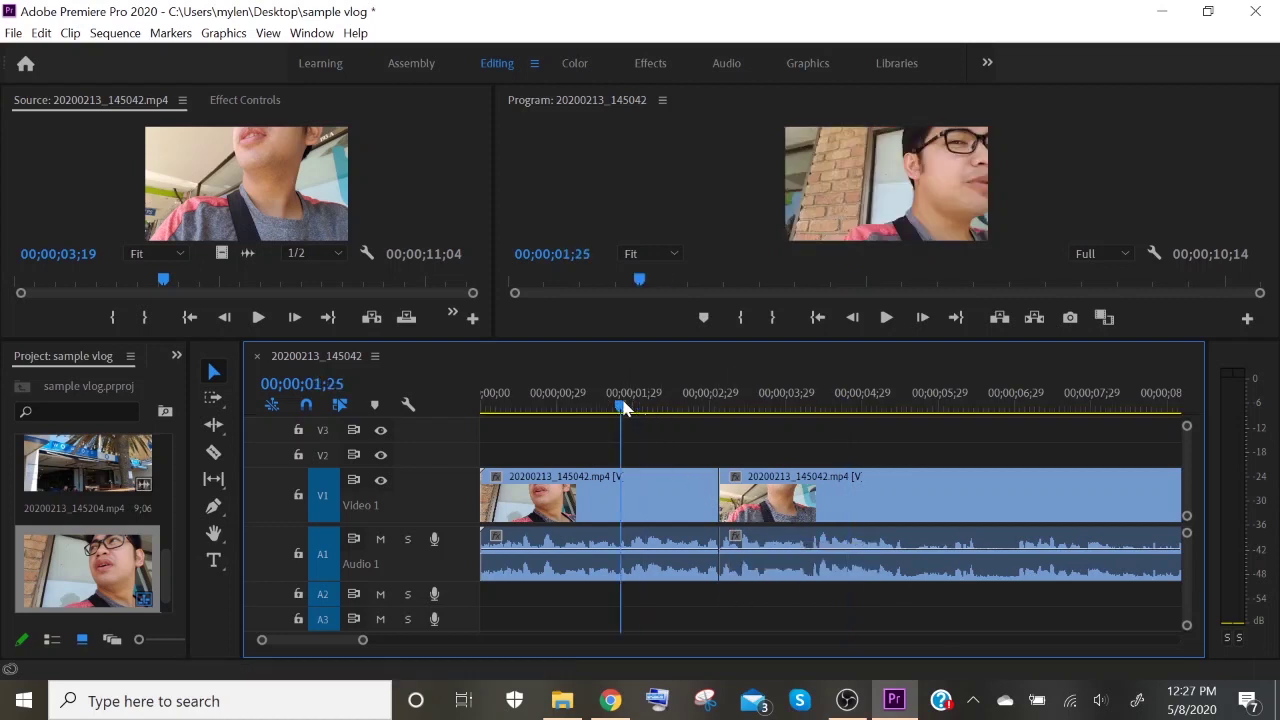
{"action": "key", "text": "space"}
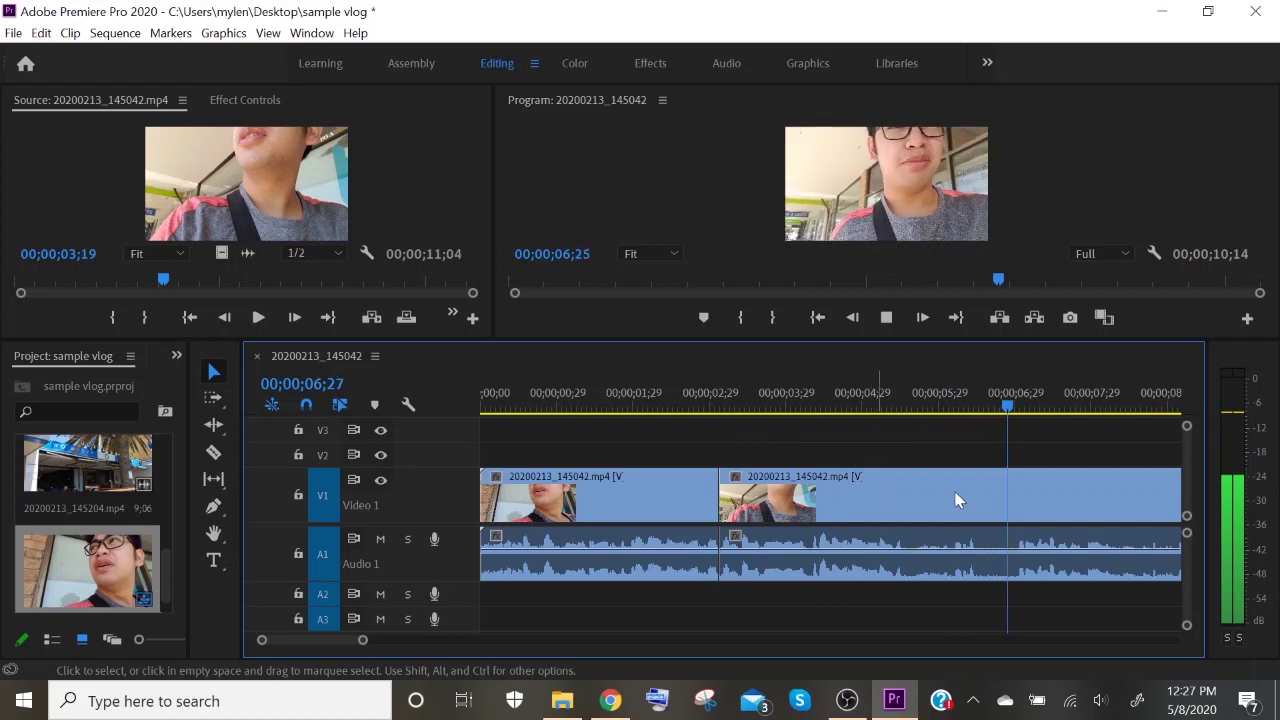
{"action": "key", "text": "space"}
- Split the second clip piece at 00;00;06;15 and about 00;00;07;00 to isolate the quiet part of the audio
{"action": "key", "text": "c"}
{"action": "left_click", "coordinate": [983, 558]}
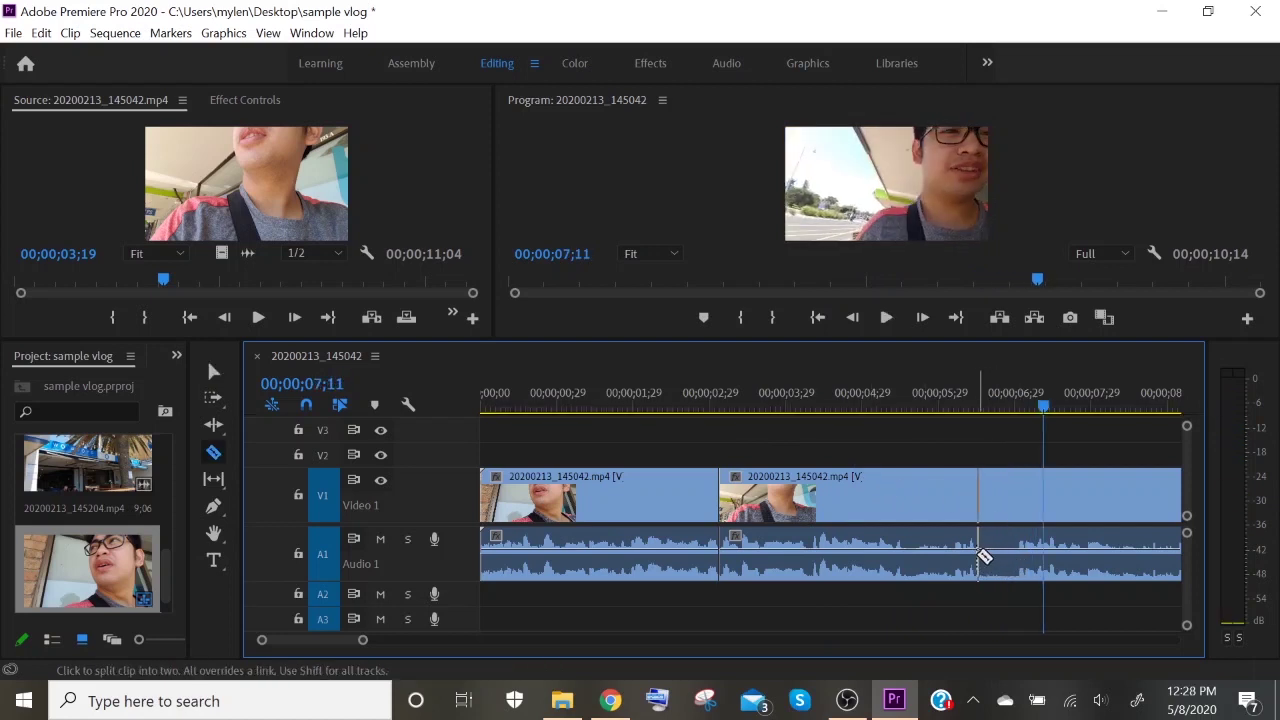
{"action": "left_click", "coordinate": [980, 557]}
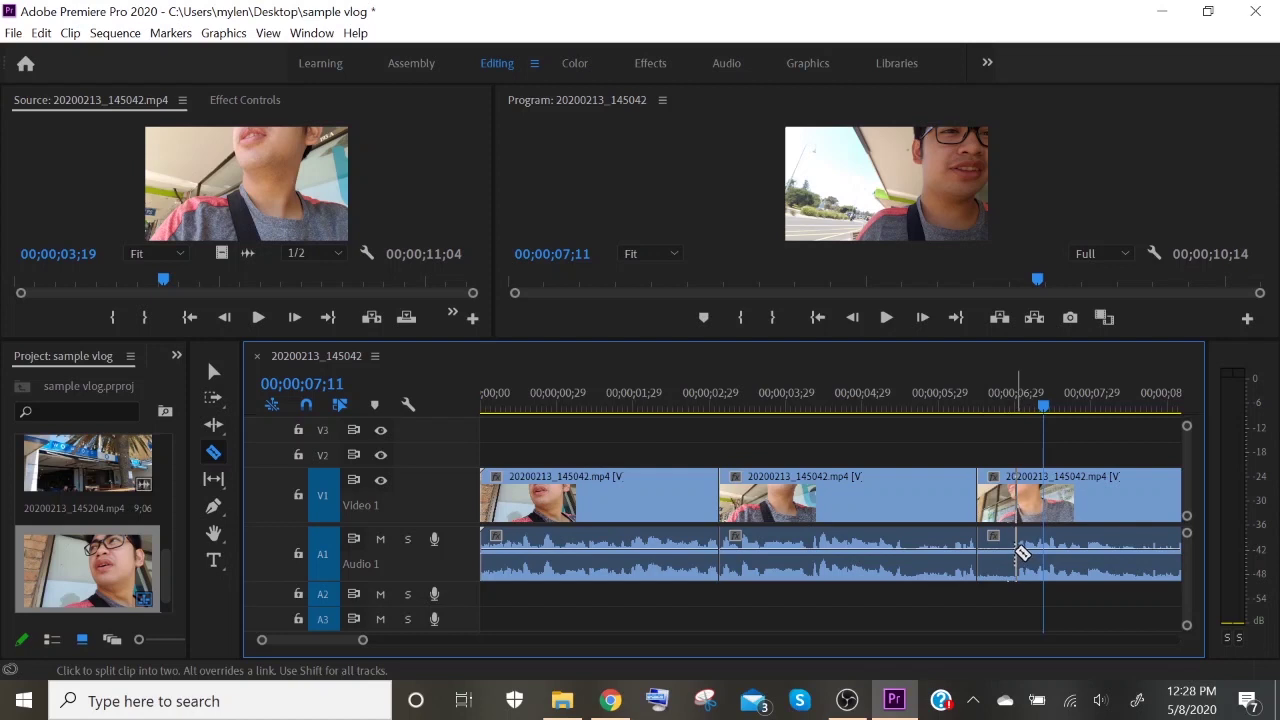
{"action": "left_click", "coordinate": [1015, 553]}
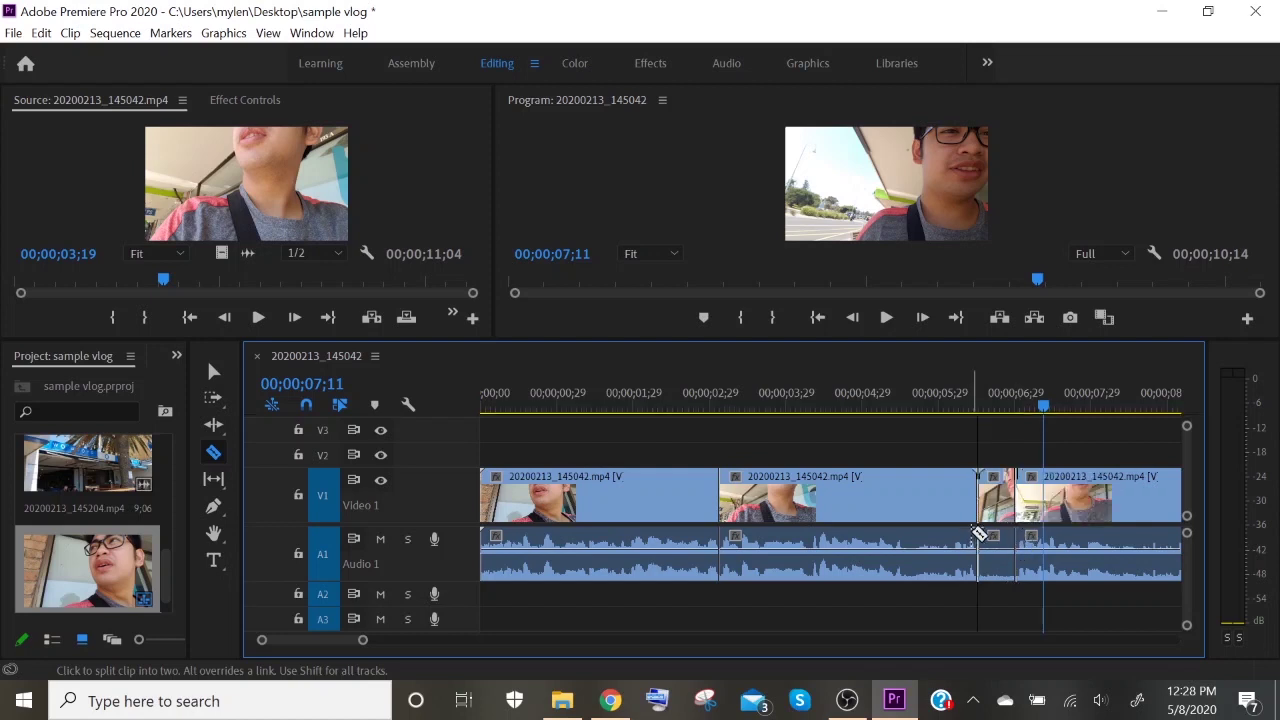
- Delete the short piece starting at 00;00;06;15 and close the gap it leaves before the final clip piece
{"action": "key", "text": "v"}
{"action": "left_click", "coordinate": [994, 514]}
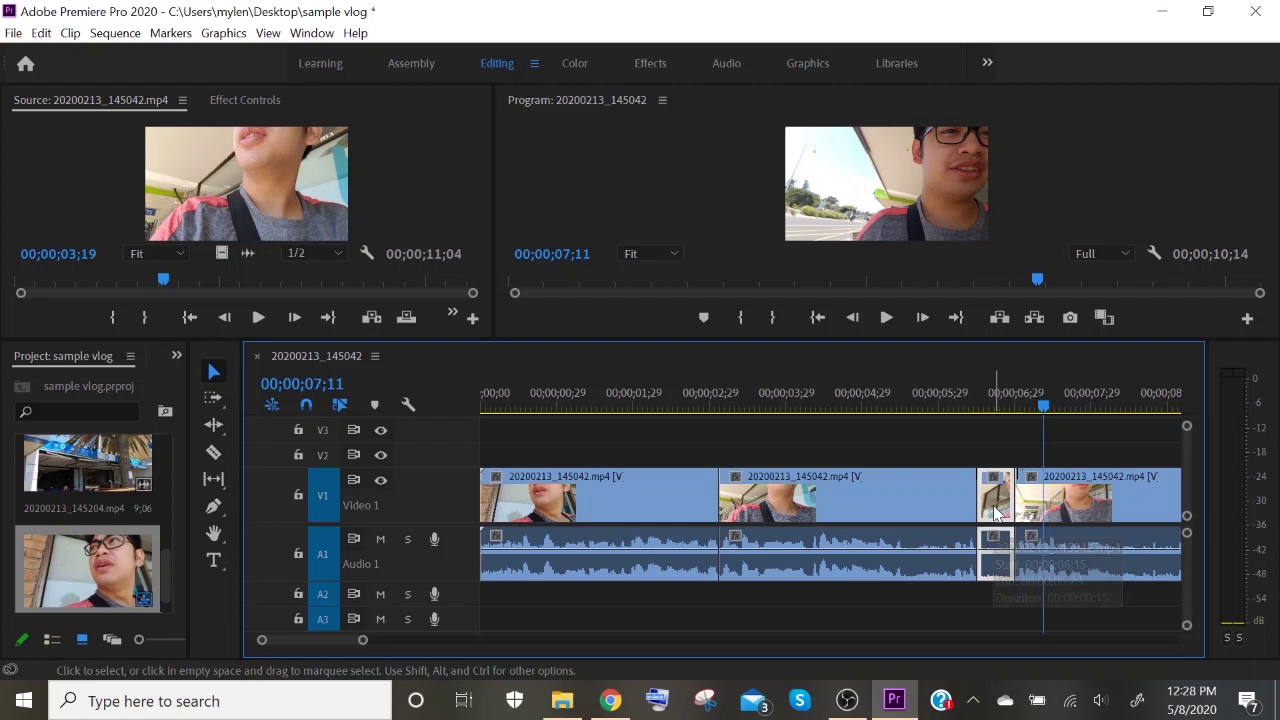
{"action": "key", "text": "Delete"}
{"action": "left_click", "coordinate": [994, 514]}
{"action": "key", "text": "Delete"}
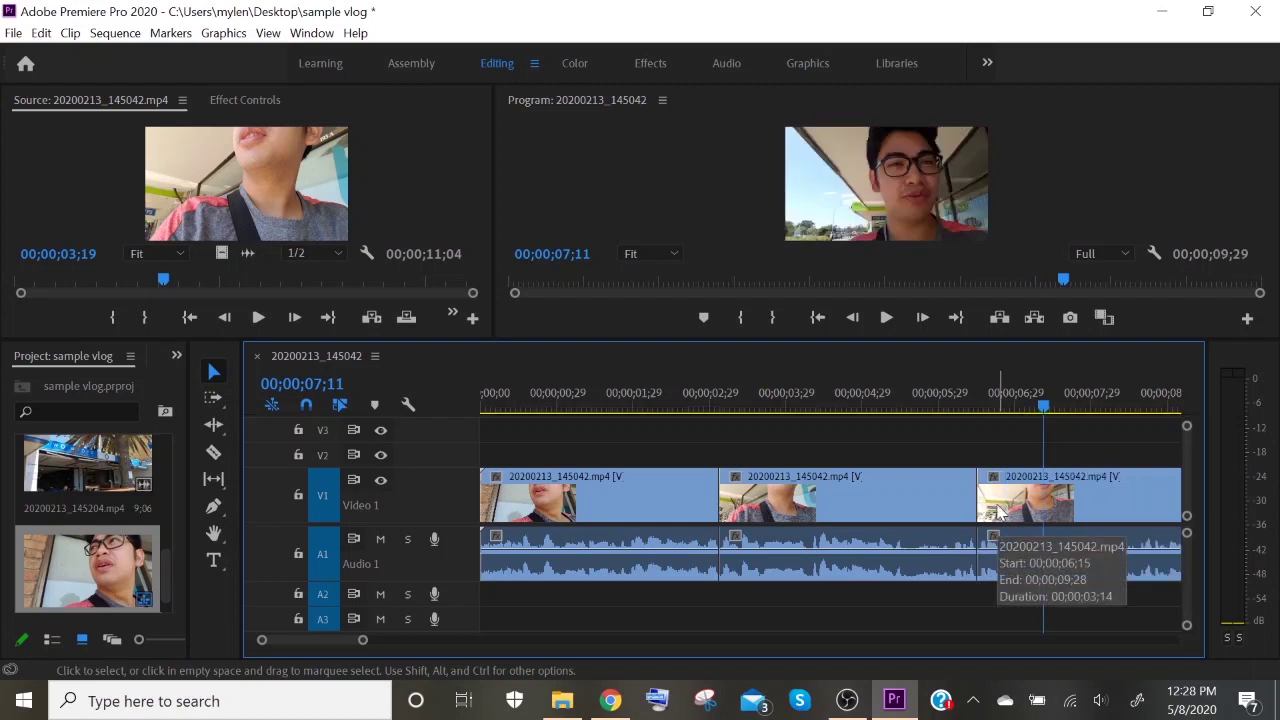
{"action": "scroll", "coordinate": [849, 589], "scroll_direction": "down", "scroll_amount": 3}
{"action": "scroll", "coordinate": [782, 597], "scroll_direction": "up", "scroll_amount": 3}
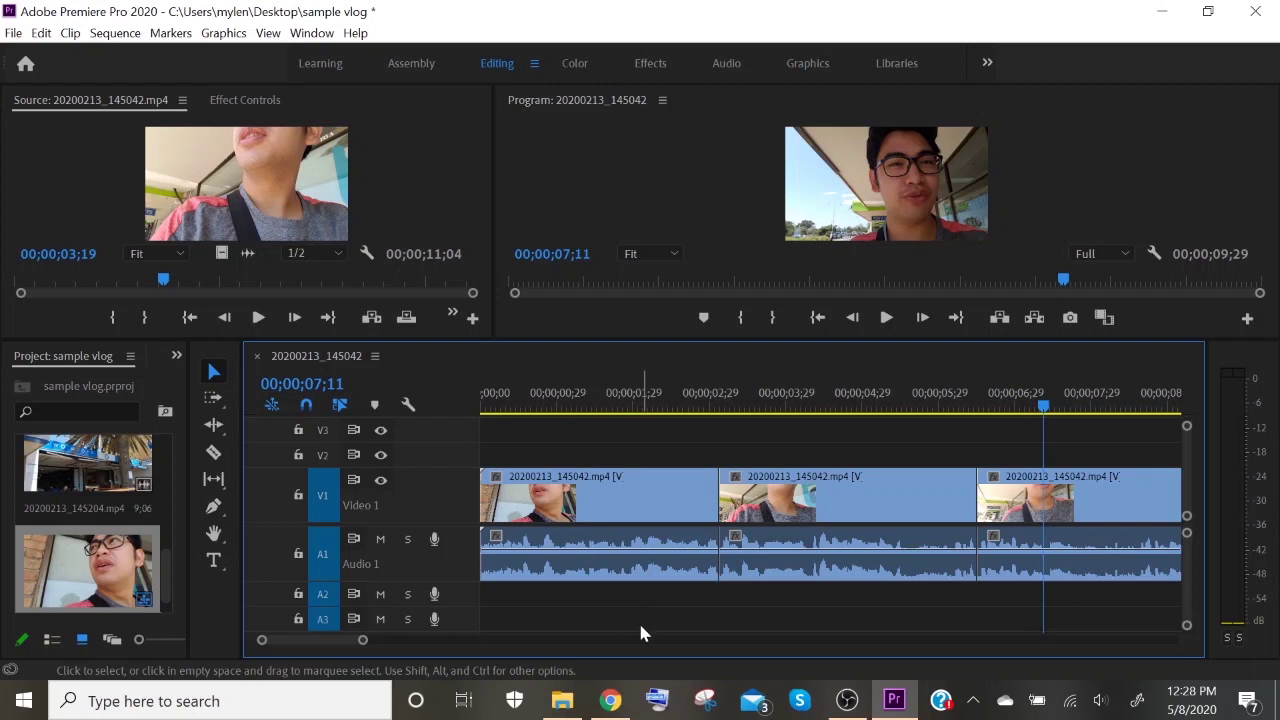
- Switch to Chrome and open youtube.com
{"action": "left_click", "coordinate": [610, 700]}
{"action": "left_click", "coordinate": [194, 40]}
{"action": "type", "text": "youtube.com"}
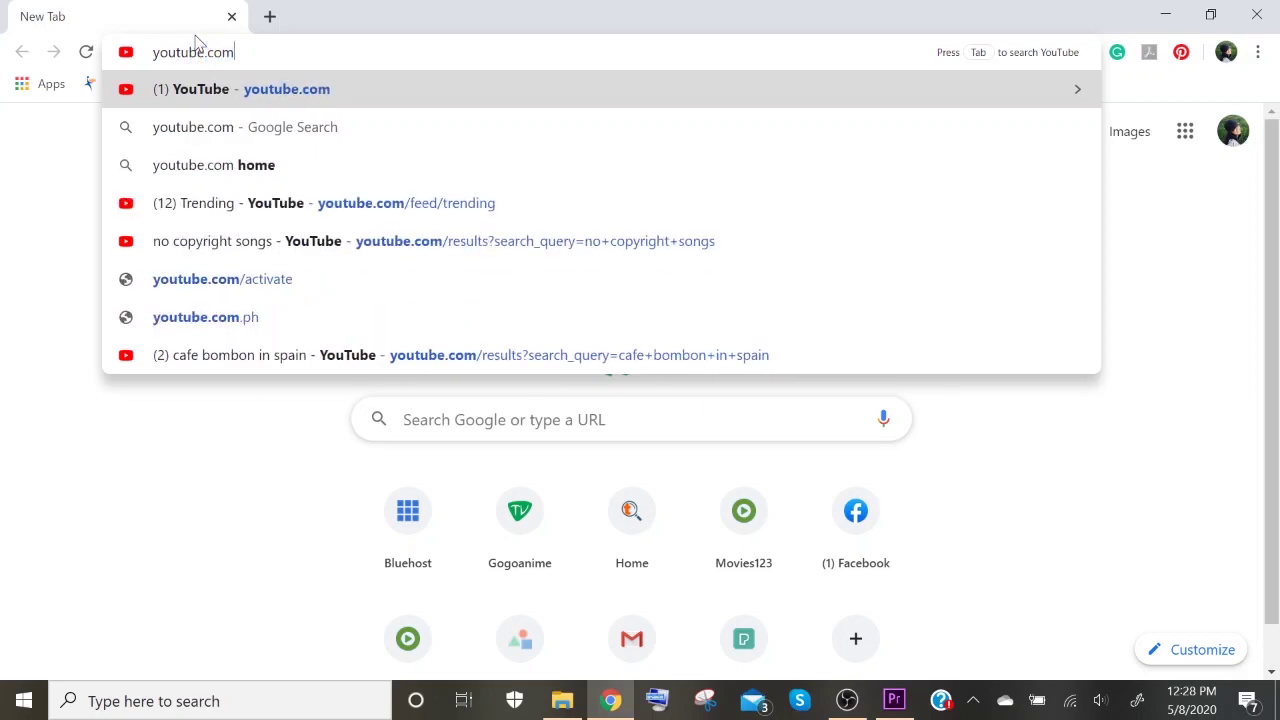
{"action": "key", "text": "Return"}
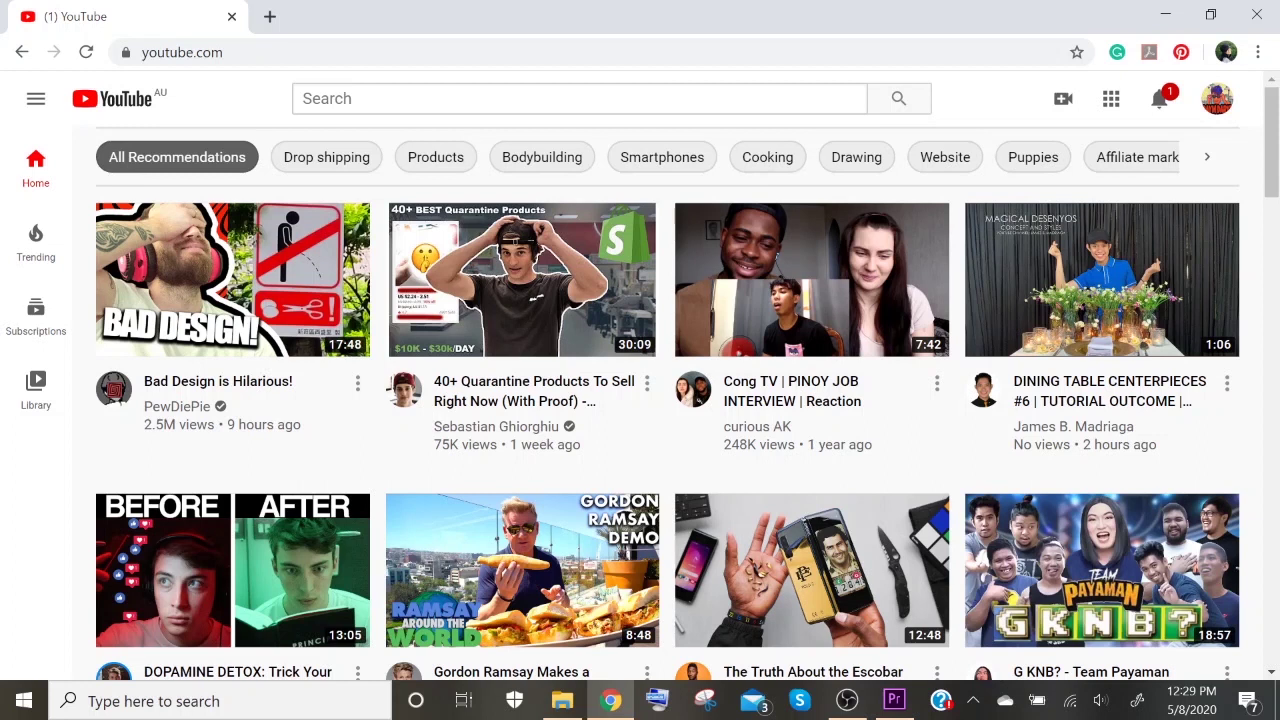
- Search YouTube for "copyright free music chill" and look through the results
{"action": "left_click", "coordinate": [400, 98]}
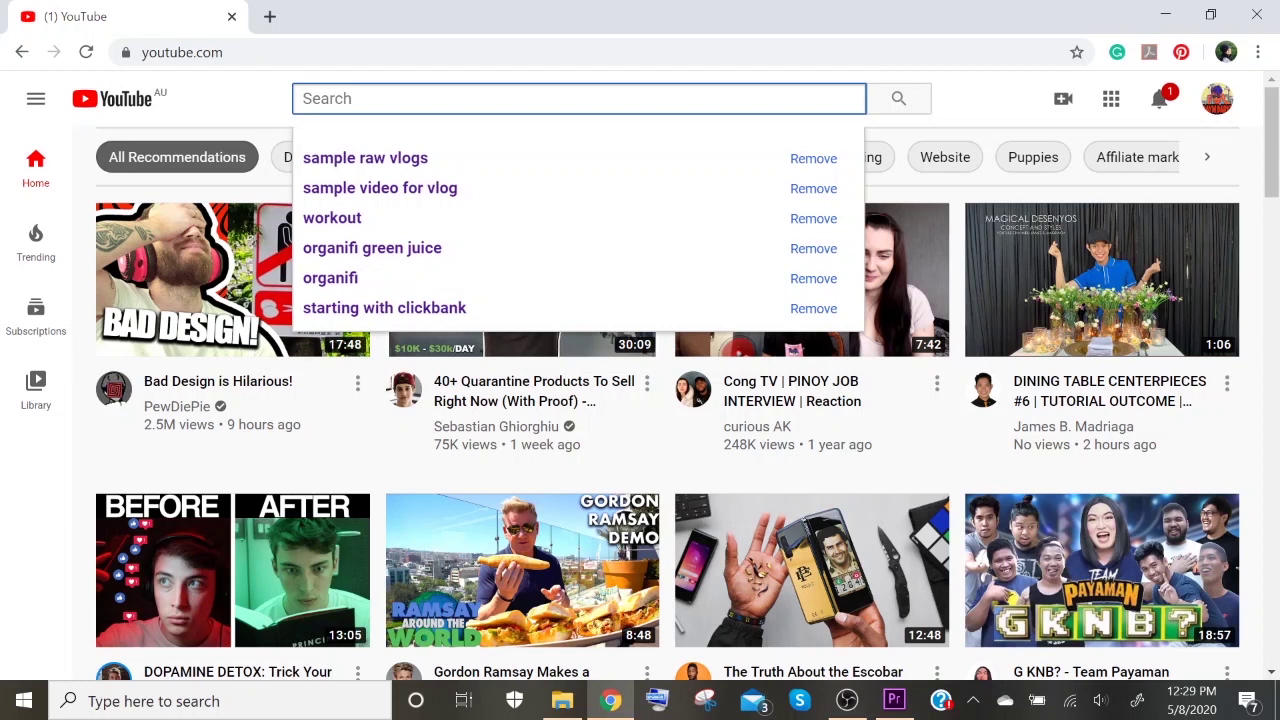
{"action": "type", "text": "copyright"}
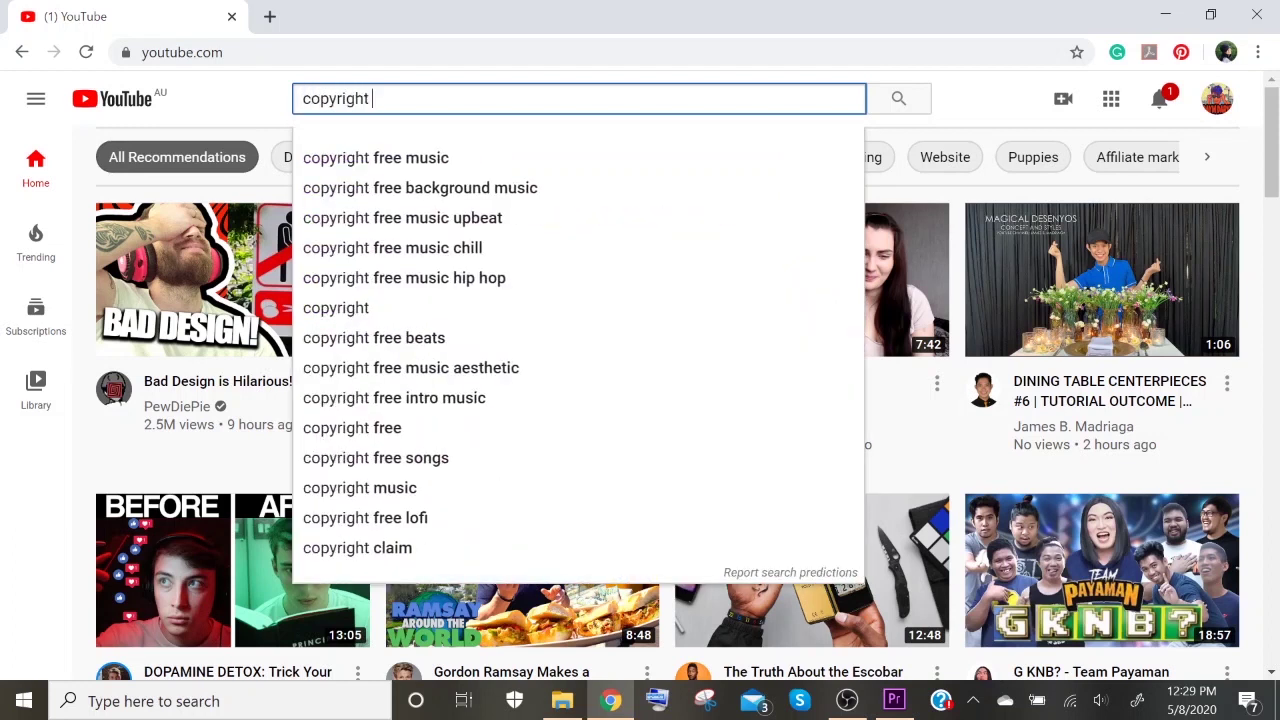
{"action": "type", "text": " free music"}
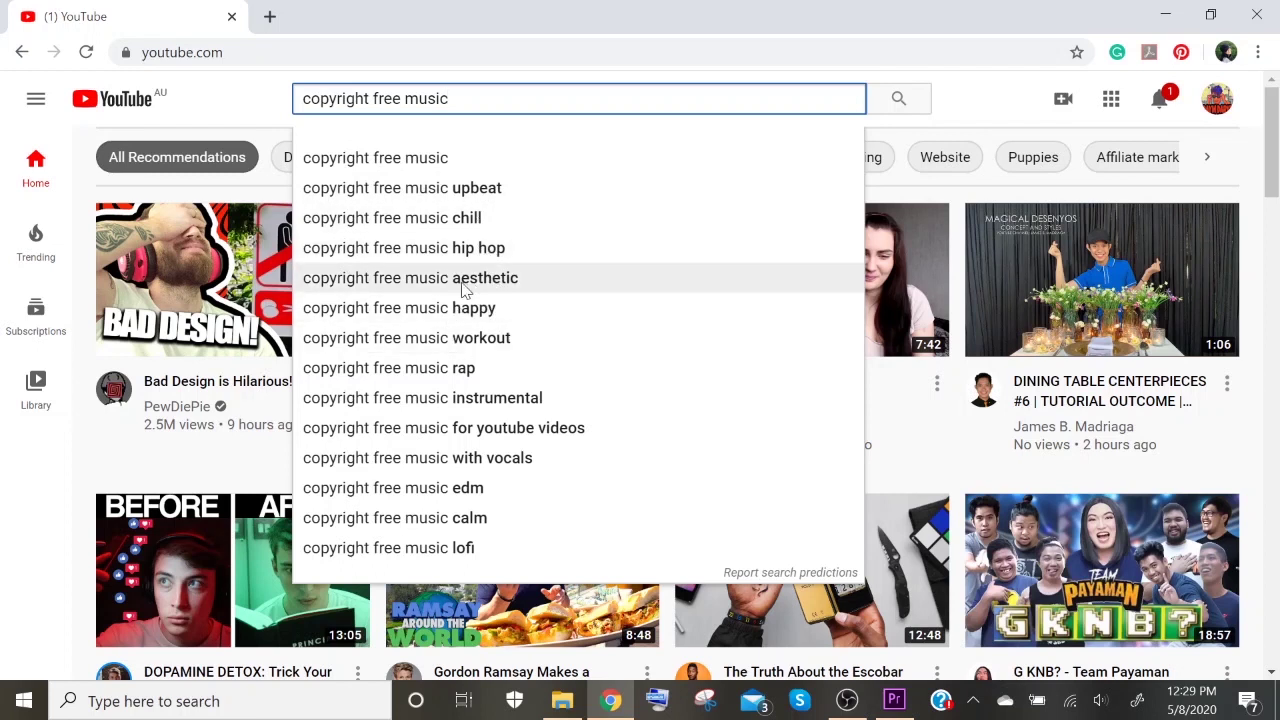
{"action": "left_click", "coordinate": [418, 228]}
{"action": "scroll", "coordinate": [300, 330], "scroll_direction": "down", "scroll_amount": 2}
{"action": "scroll", "coordinate": [255, 352], "scroll_direction": "up", "scroll_amount": 2}
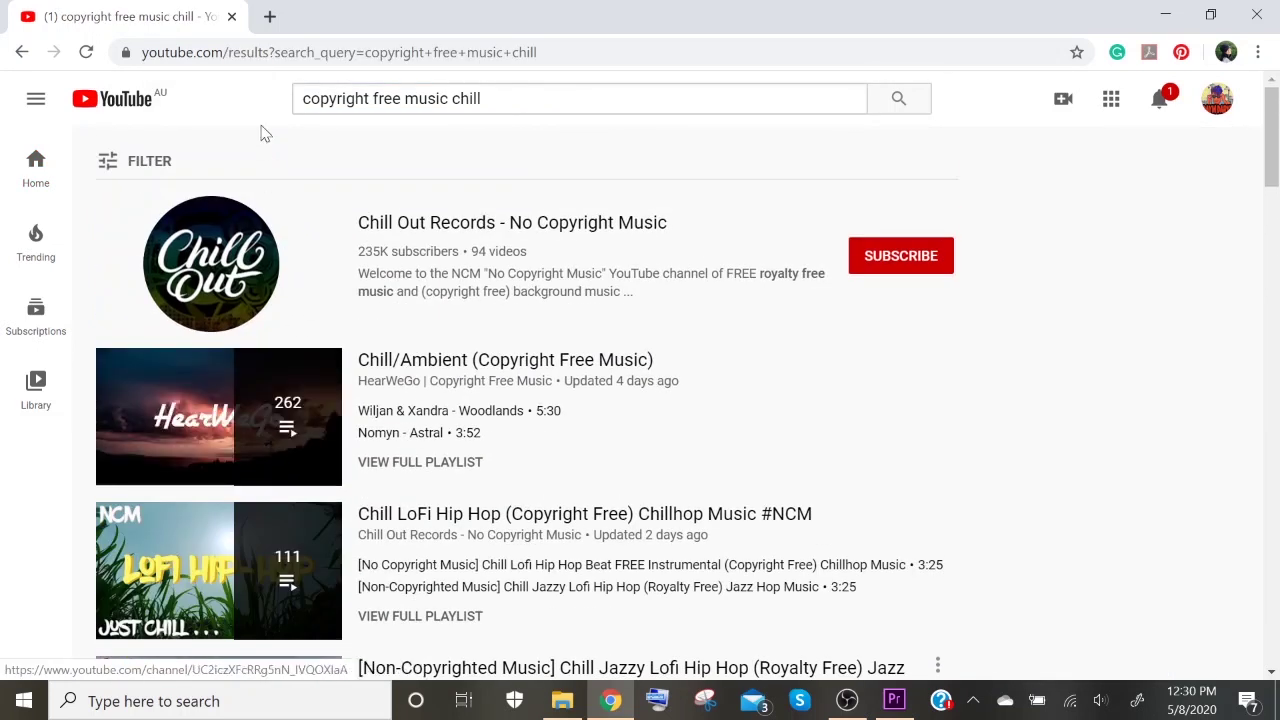
- Search Google for "youtube library" in a new browser tab and open the YouTube Music Library result
{"action": "left_click", "coordinate": [269, 16]}
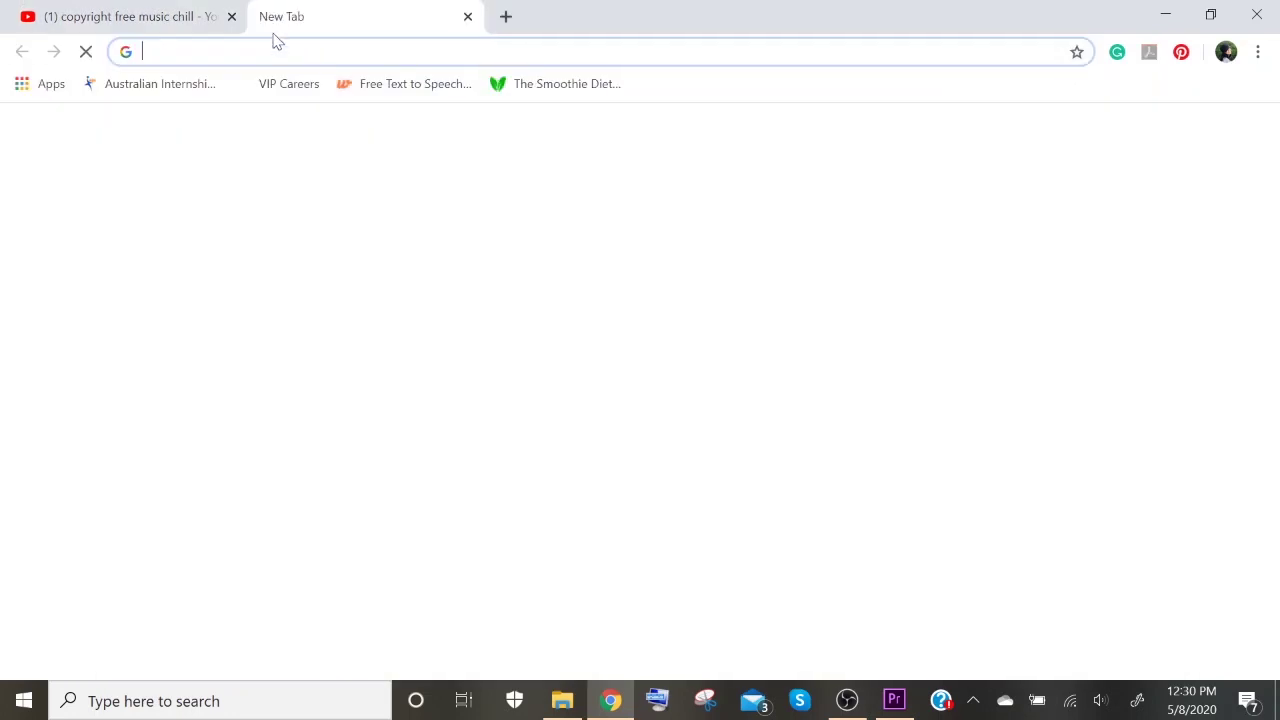
{"action": "type", "text": "youtube"}
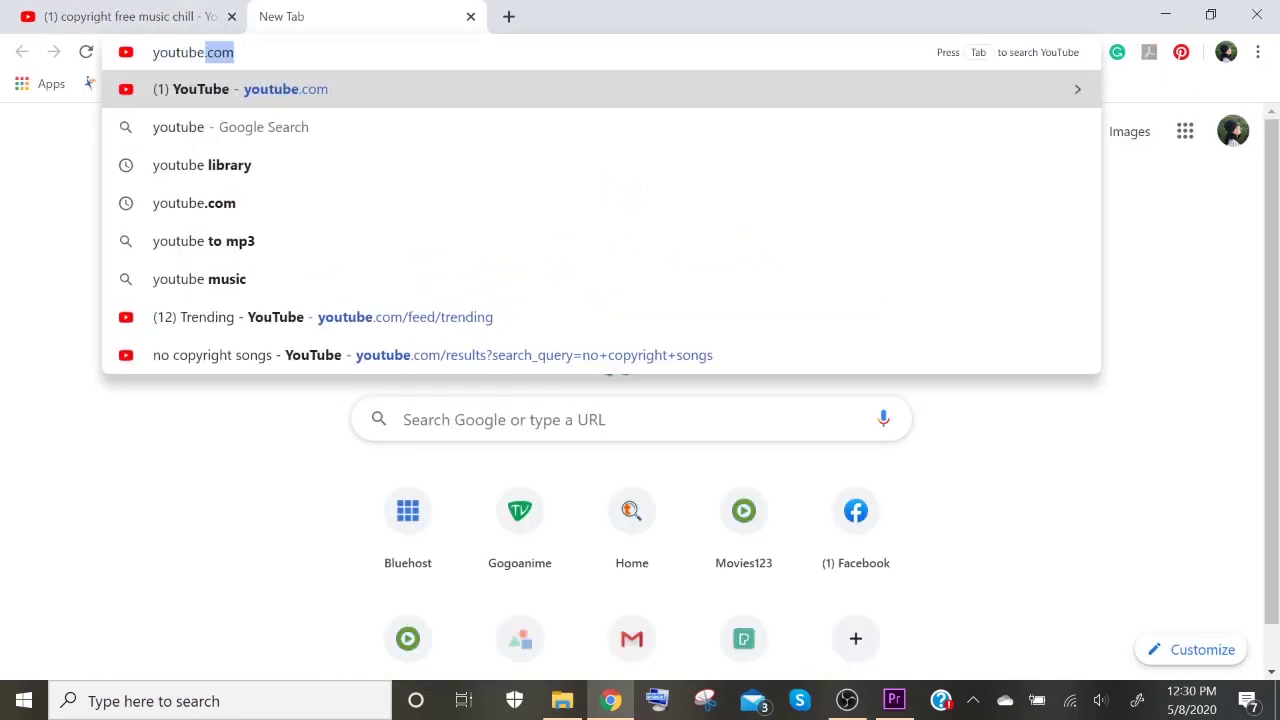
{"action": "type", "text": " library"}
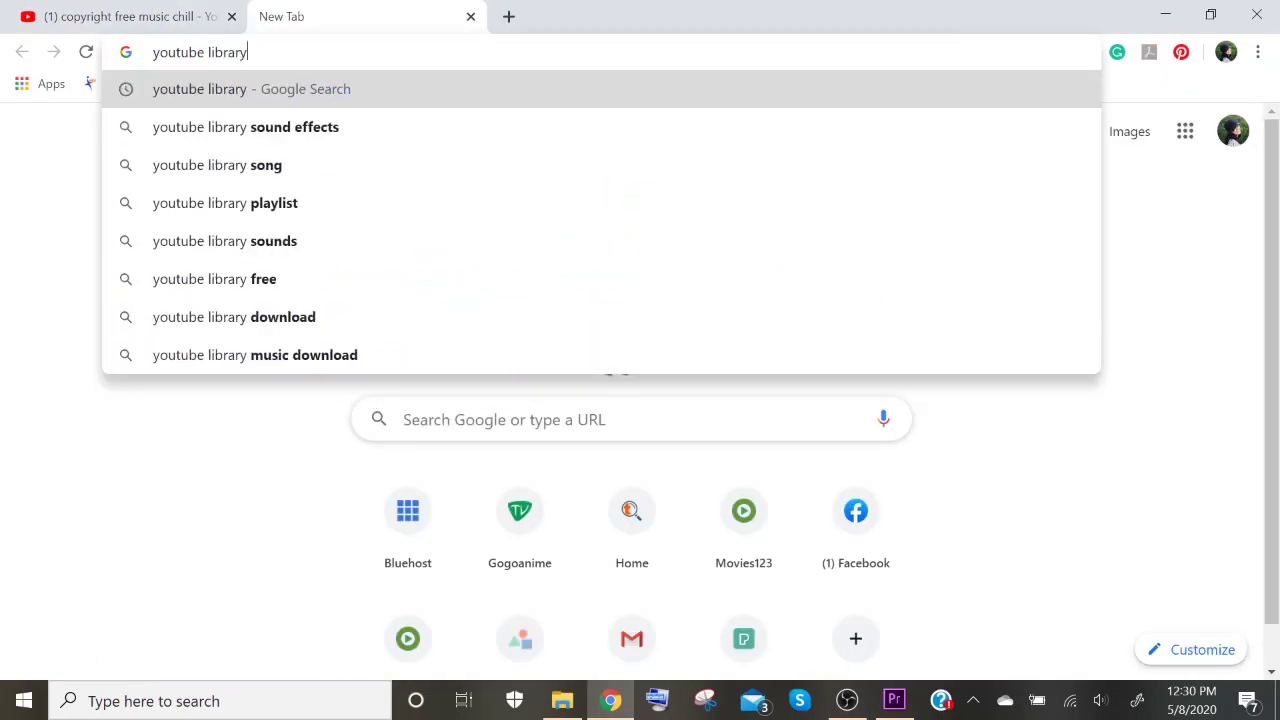
{"action": "key", "text": "Return"}
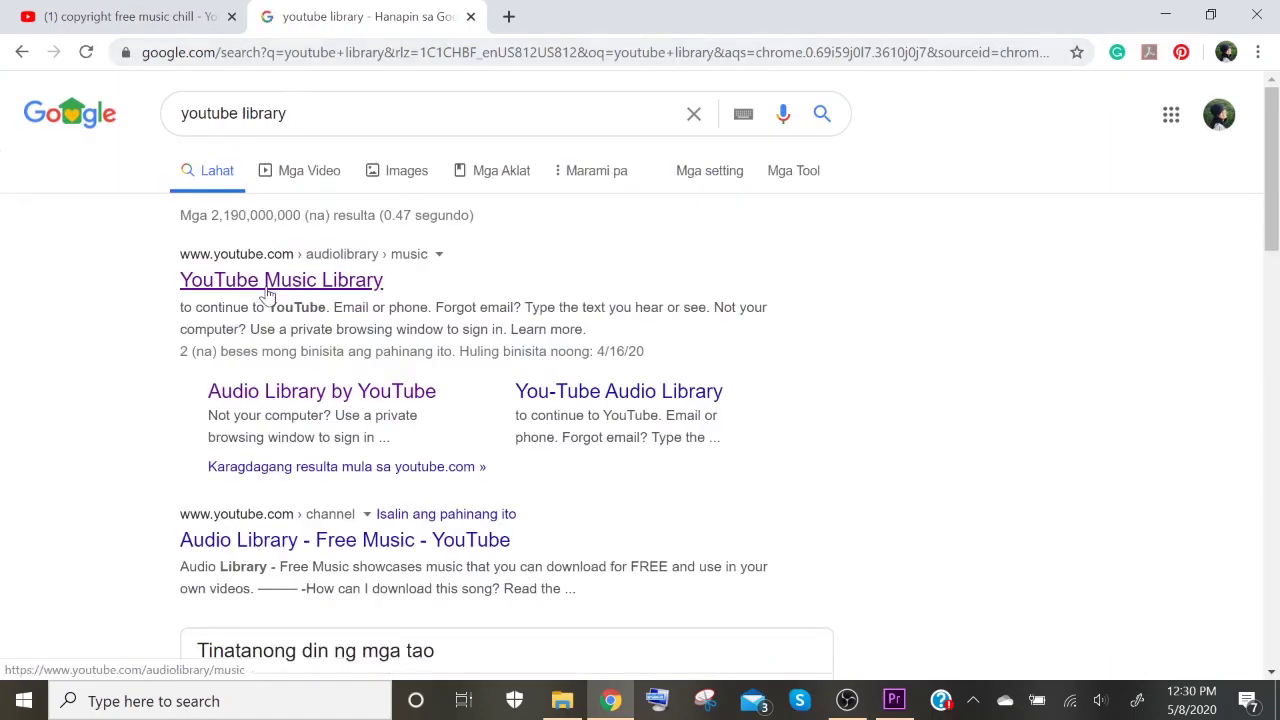
{"action": "left_click", "coordinate": [293, 283]}
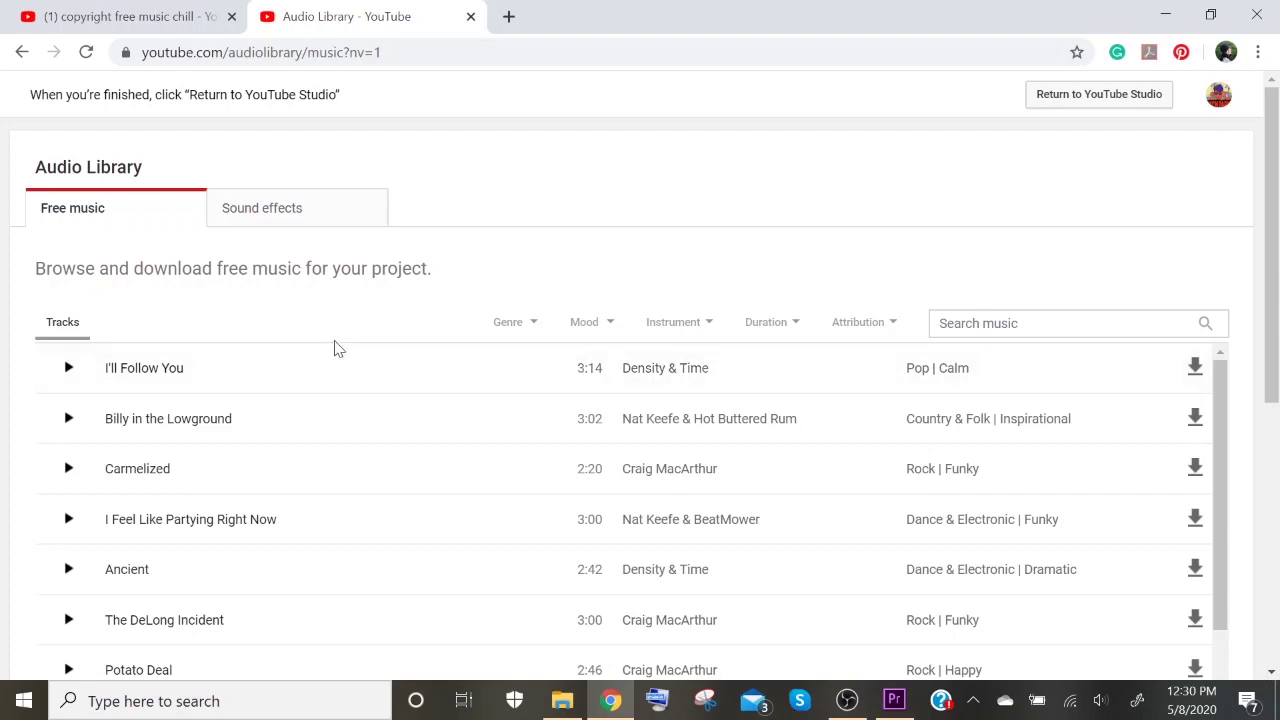
- Look at the sound effects section of the Audio Library, return to free music and filter the tracks by the Jazz & Blues genre
{"action": "left_click", "coordinate": [250, 218]}
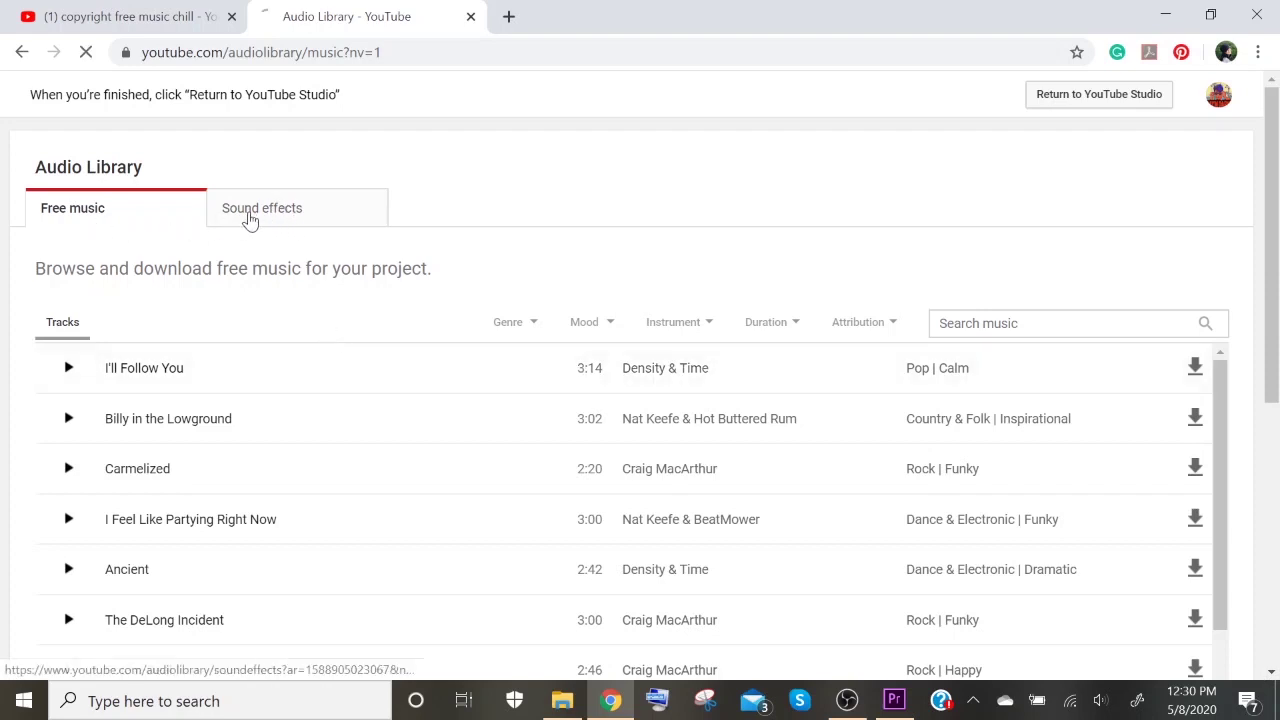
{"action": "left_click", "coordinate": [114, 215]}
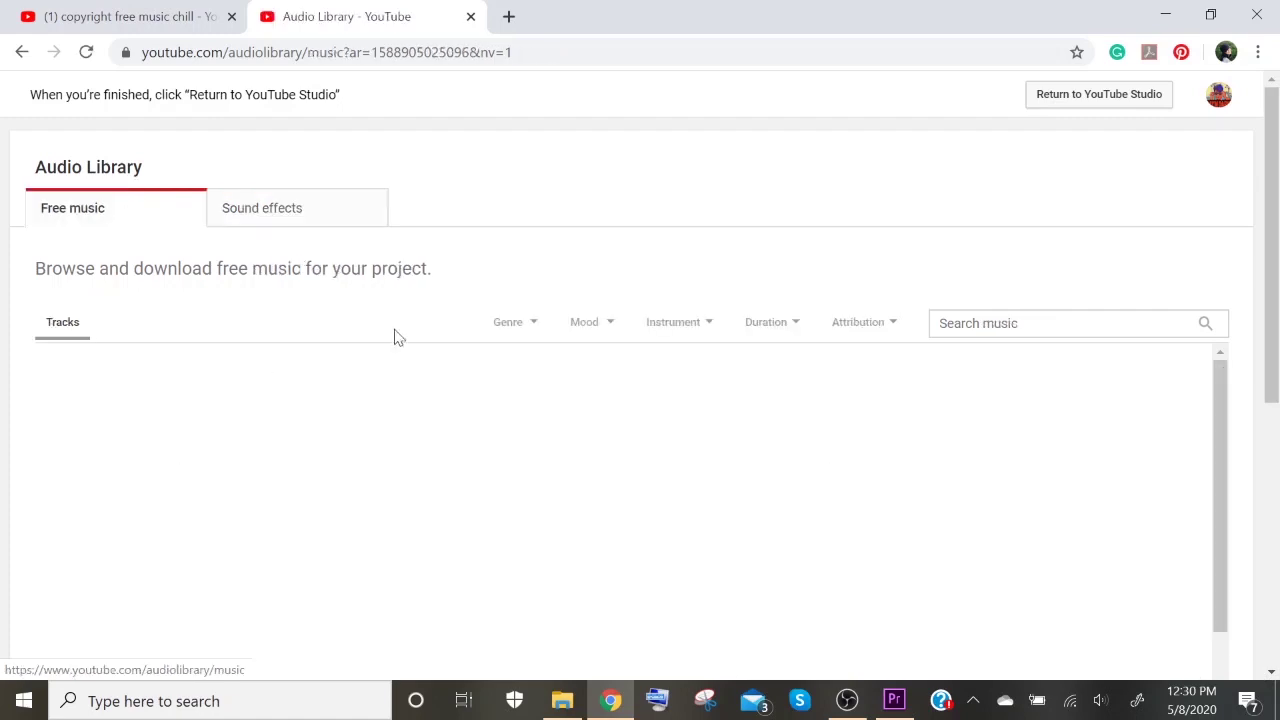
{"action": "scroll", "coordinate": [530, 352], "scroll_direction": "down", "scroll_amount": 2}
{"action": "scroll", "coordinate": [514, 289], "scroll_direction": "up", "scroll_amount": 2}
{"action": "left_click", "coordinate": [510, 322]}
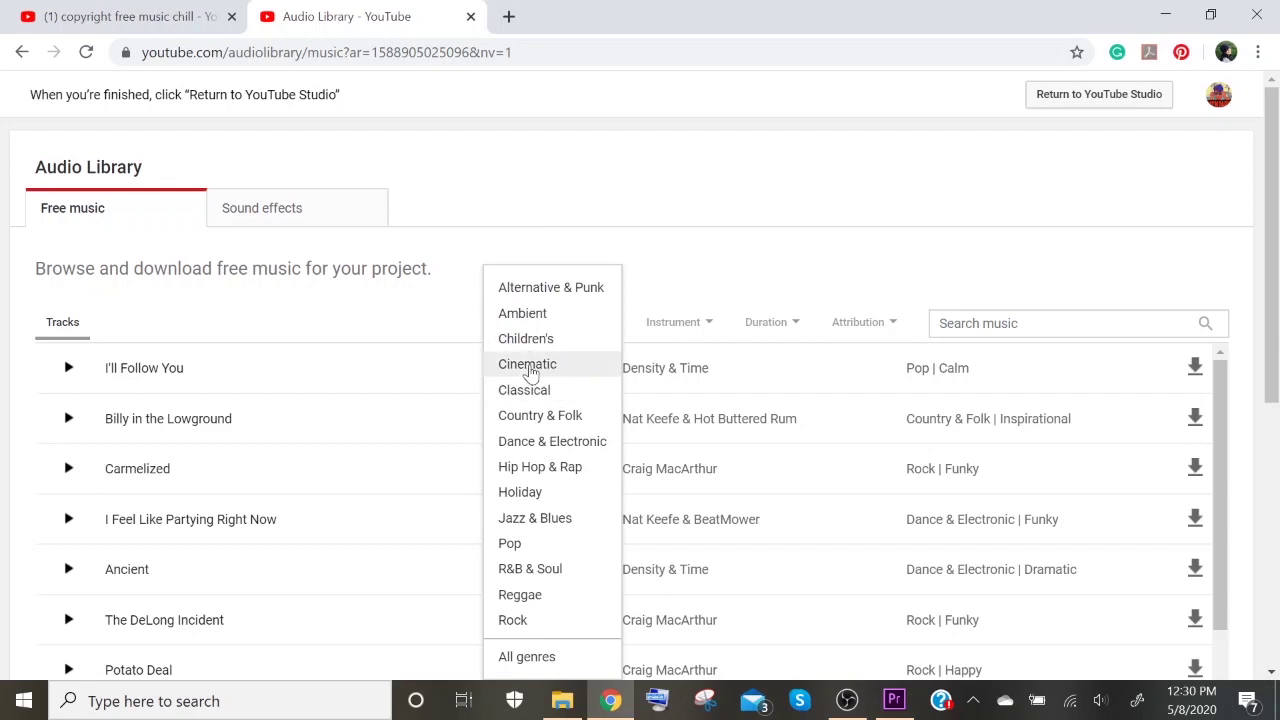
{"action": "left_click", "coordinate": [535, 518]}
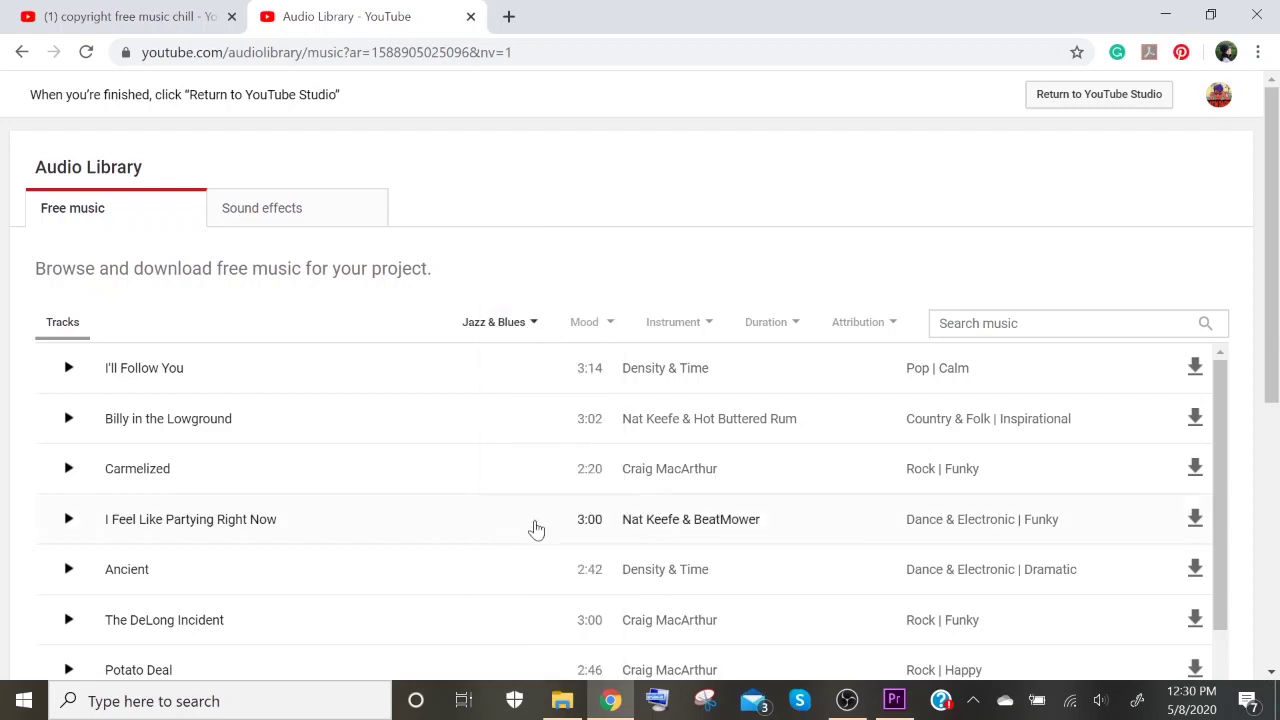
- Filter the Jazz & Blues tracks by the Happy mood and look through the list
{"action": "left_click", "coordinate": [586, 322]}
{"action": "left_click", "coordinate": [593, 513]}
{"action": "scroll", "coordinate": [523, 409], "scroll_direction": "down", "scroll_amount": 1}
{"action": "scroll", "coordinate": [1020, 457], "scroll_direction": "up", "scroll_amount": 1}
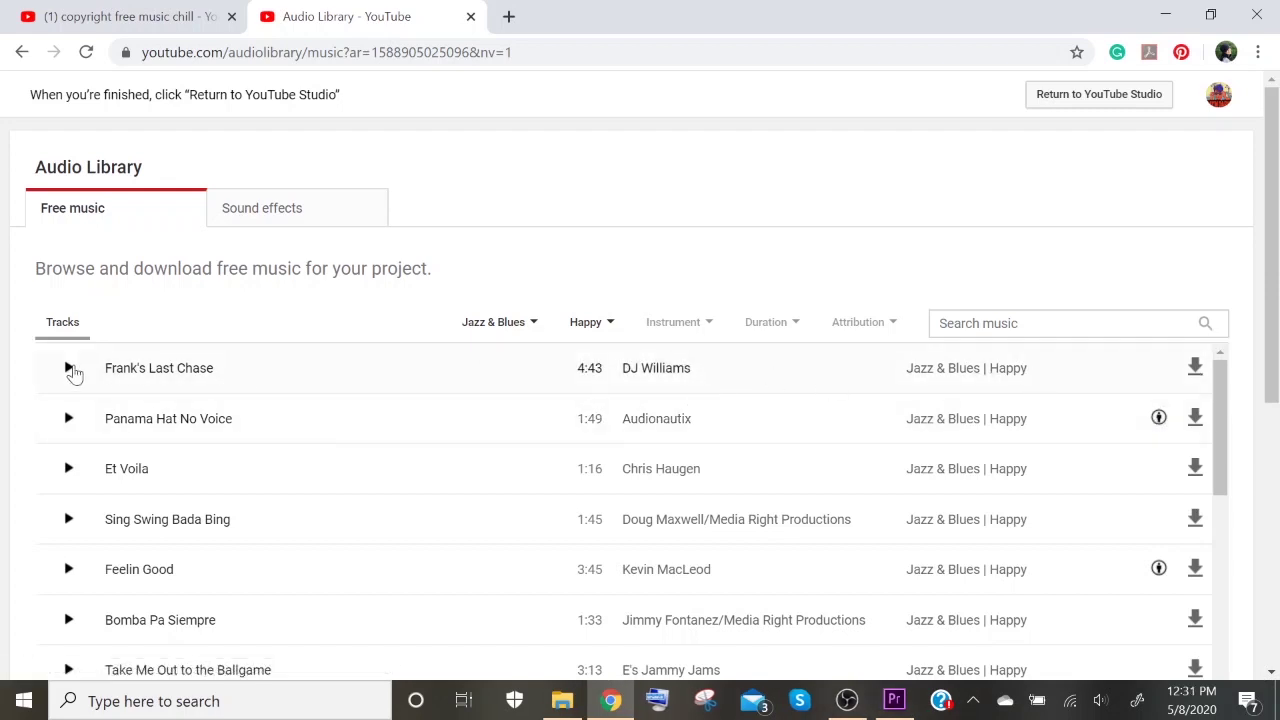
- Preview the tracks "Frank's Last Chase" and "Et Voila" and download "Et Voila"
{"action": "left_click", "coordinate": [68, 369]}
{"action": "scroll", "coordinate": [72, 428], "scroll_direction": "down", "scroll_amount": 1}
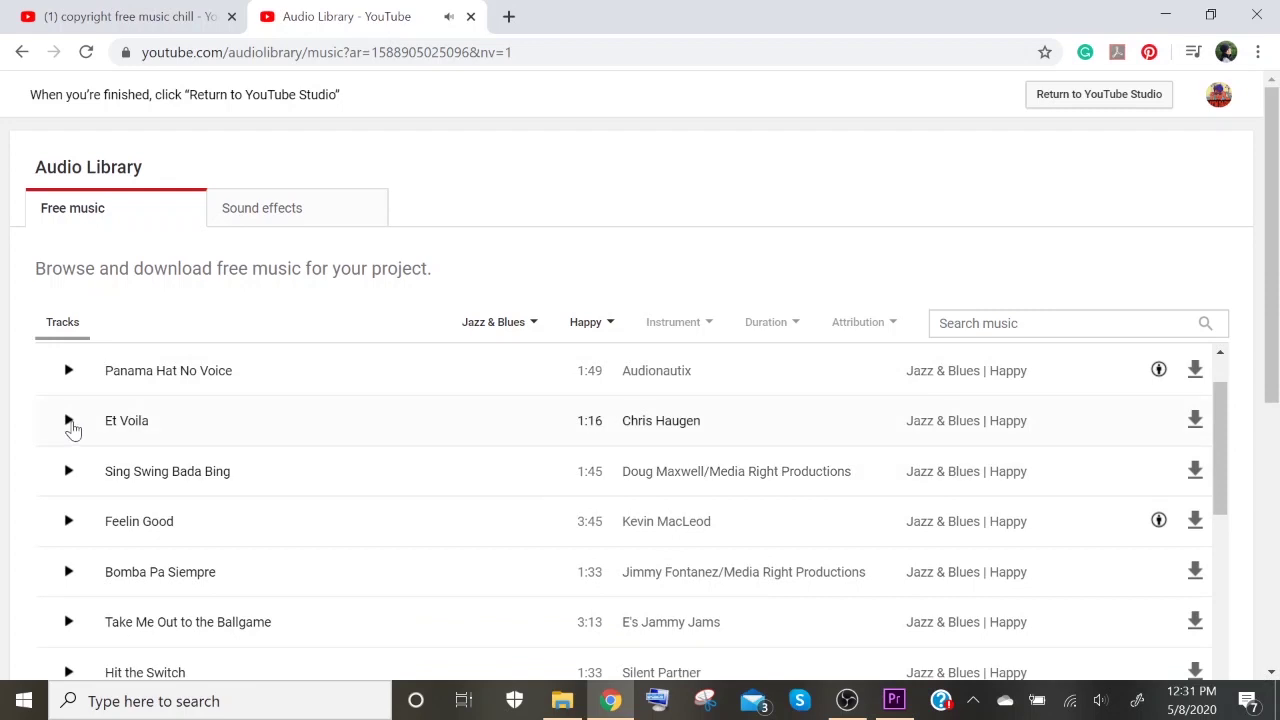
{"action": "left_click", "coordinate": [68, 420]}
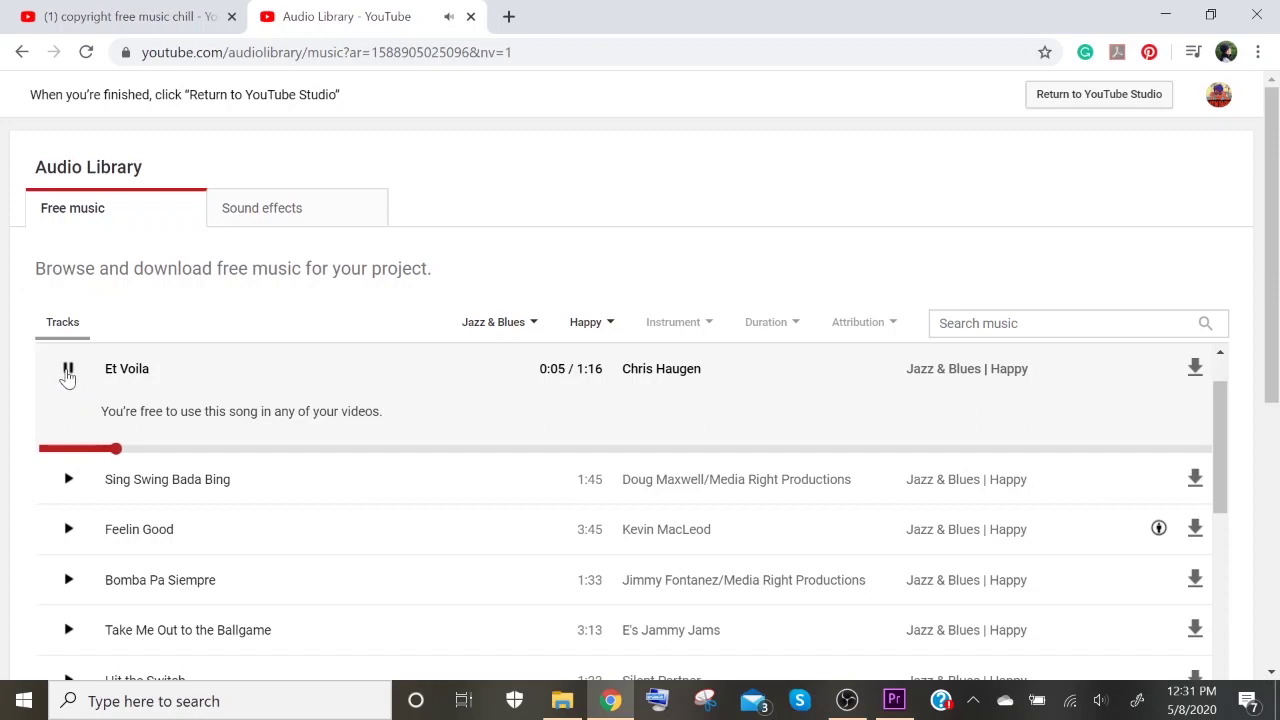
{"action": "left_click", "coordinate": [68, 372]}
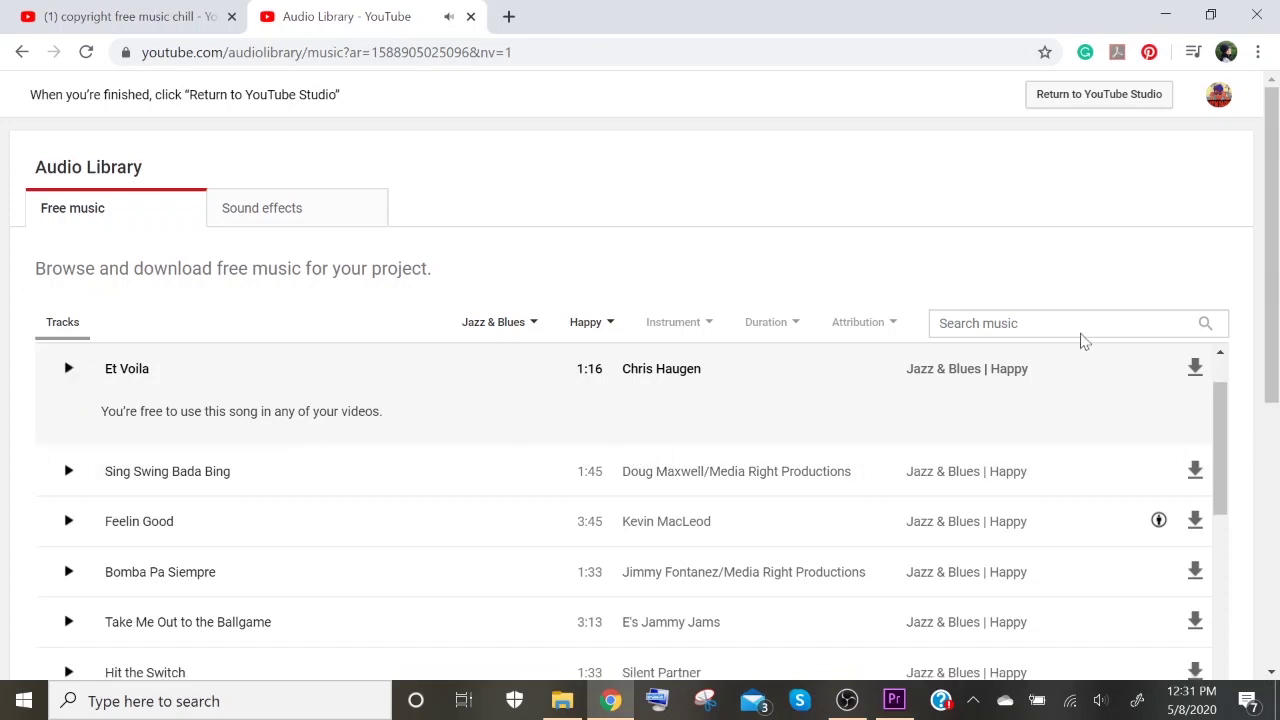
{"action": "left_click", "coordinate": [1195, 370]}
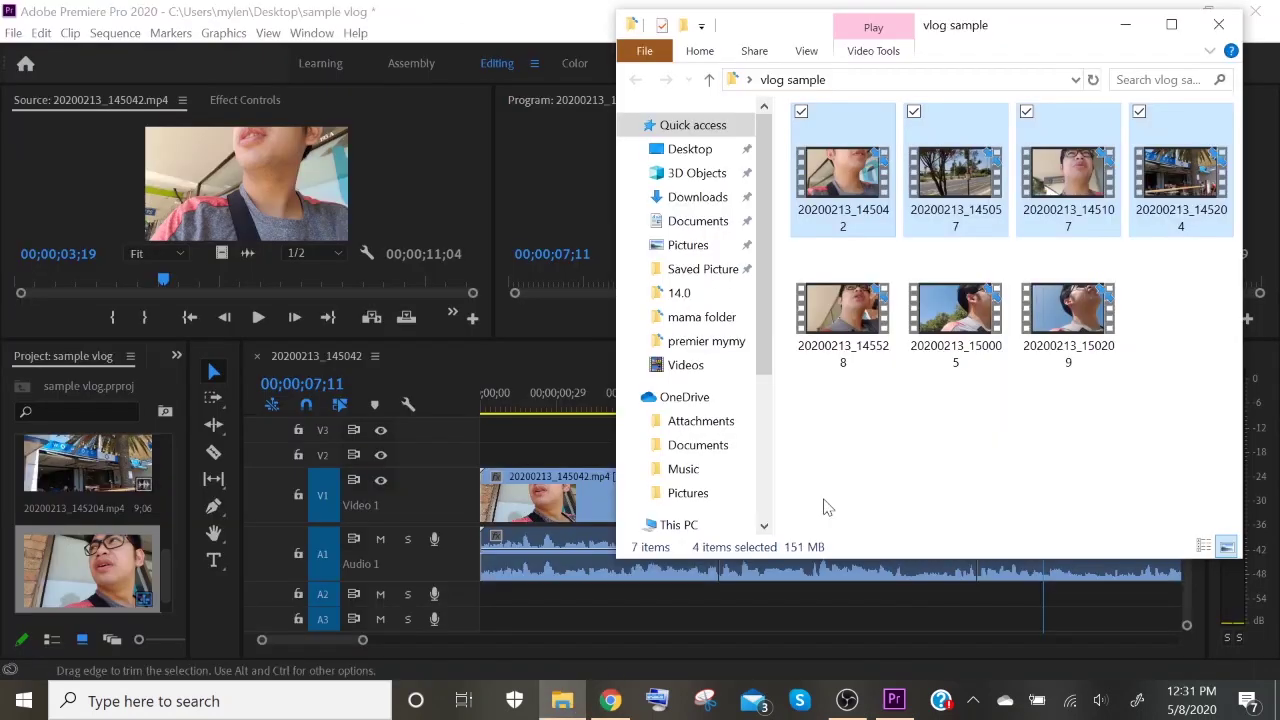
- Import Et_Voila from the Downloads folder into the Premiere Pro project and widen the project's media area
{"action": "left_click", "coordinate": [698, 200]}
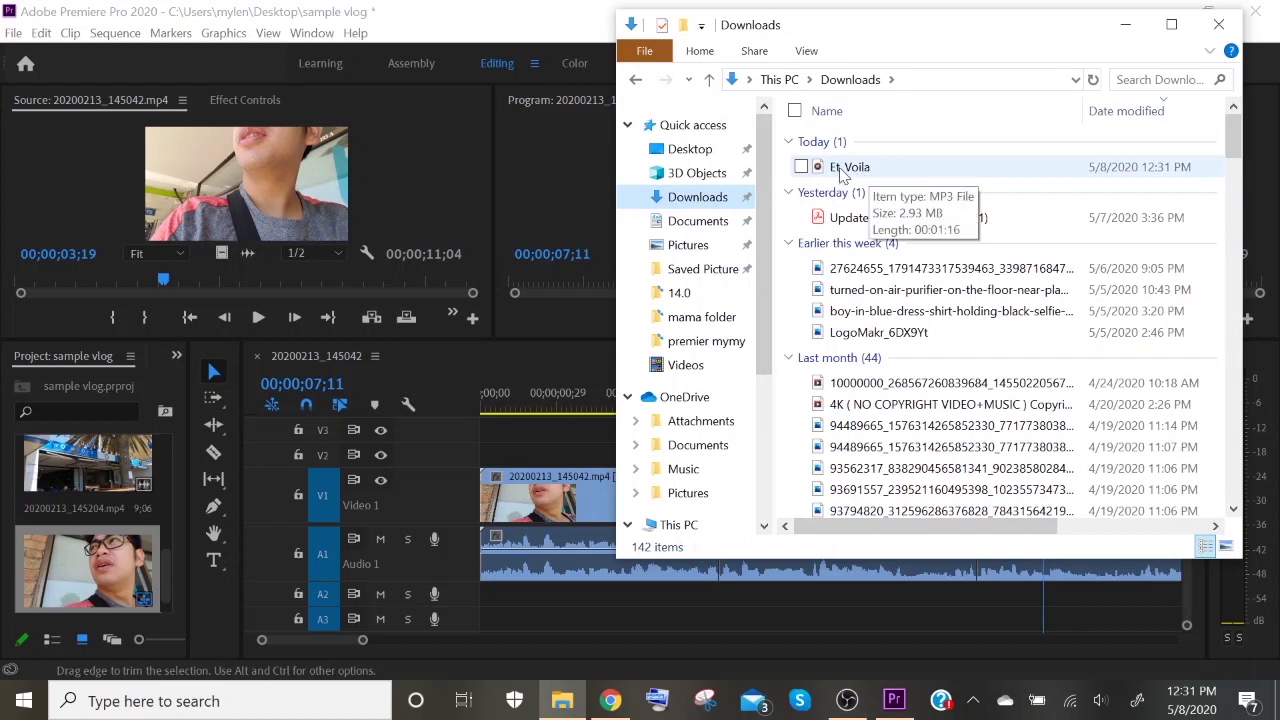
{"action": "left_click_drag", "start_coordinate": [843, 174], "coordinate": [113, 526]}
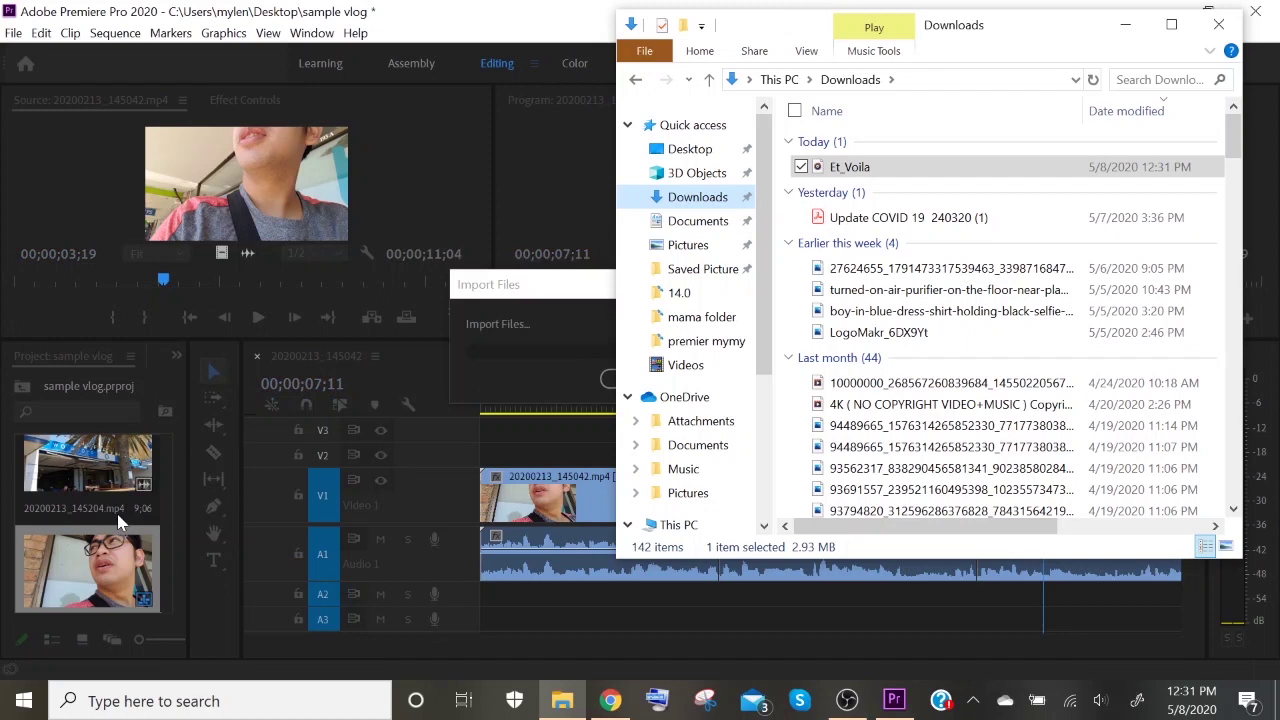
{"action": "left_click_drag", "start_coordinate": [186, 480], "coordinate": [252, 482]}
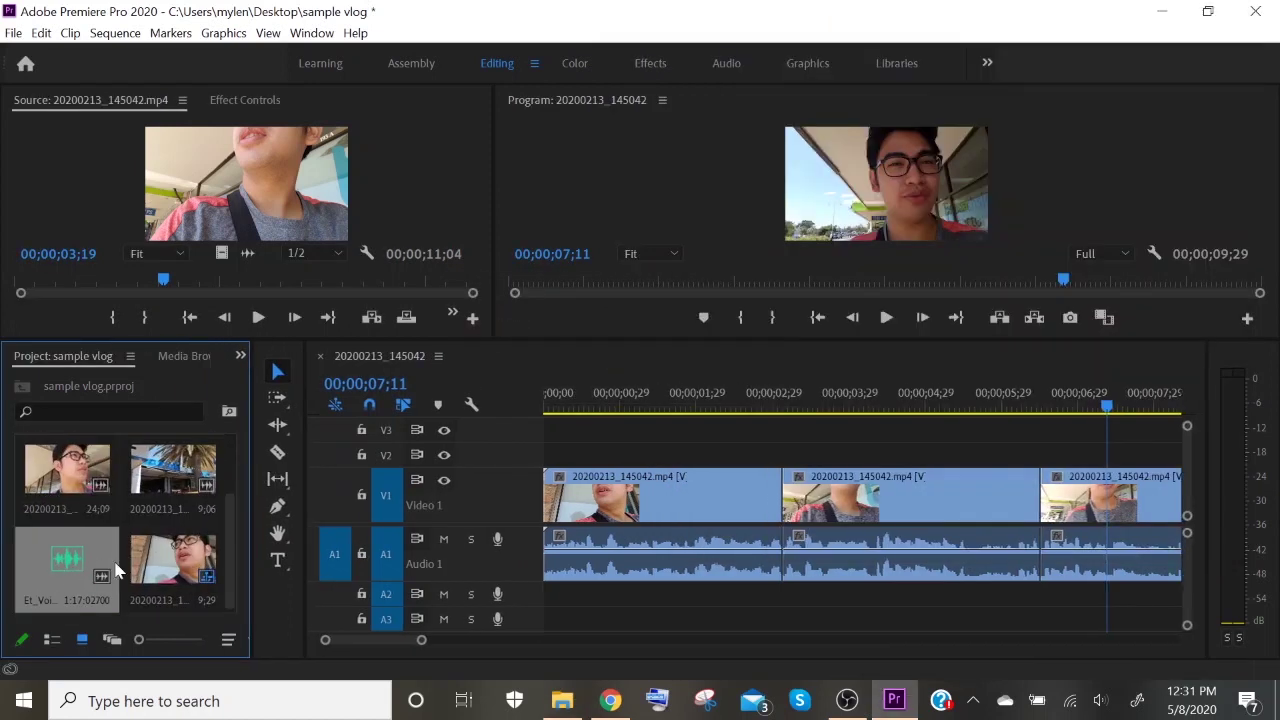
- Switch to Chrome, return to the YouTube search results and open the video "[Non-Copyrighted Music] Chill Jazzy Lofi Hip Hop (Royalty Free) Jazz Hop Music"
{"action": "left_click", "coordinate": [612, 702]}
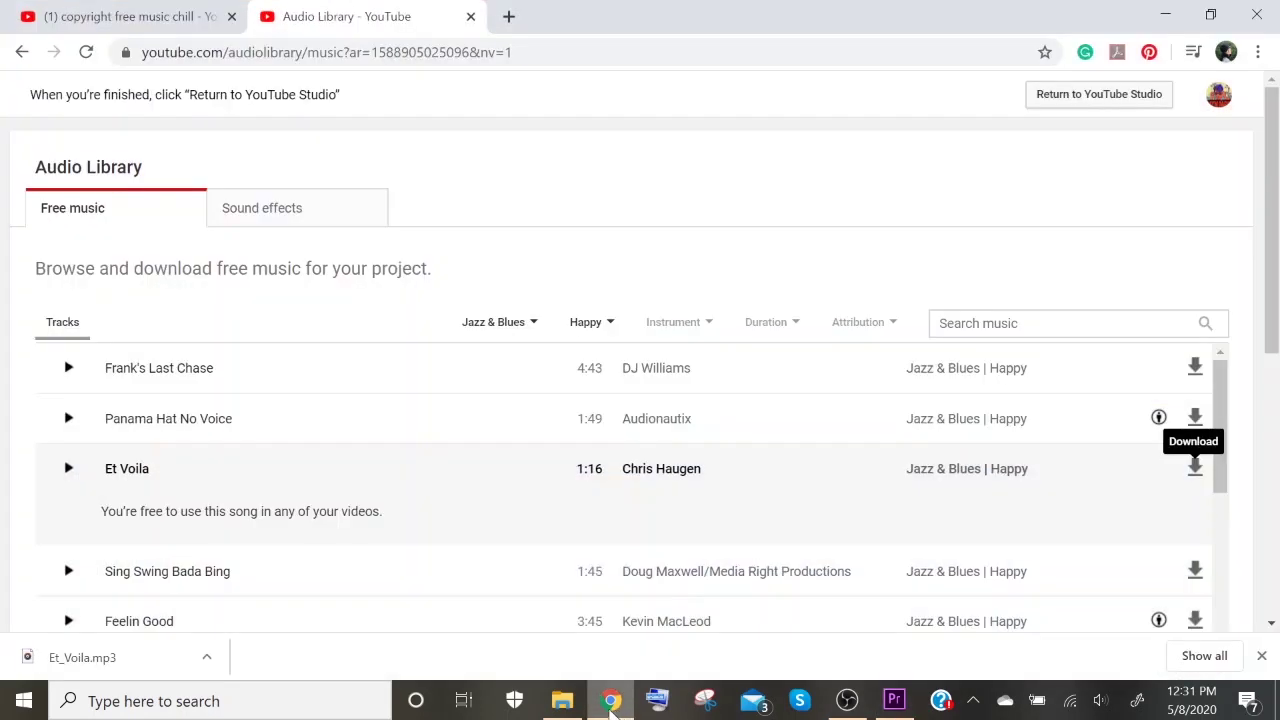
{"action": "left_click", "coordinate": [130, 16]}
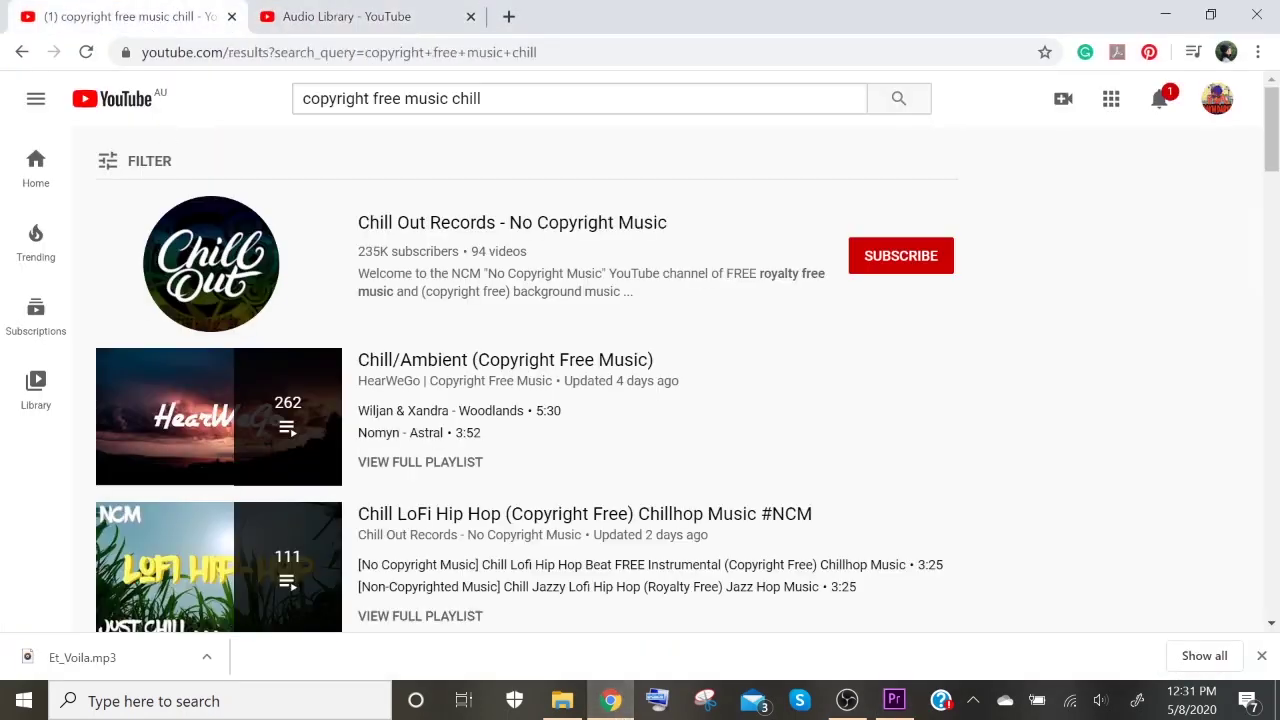
{"action": "scroll", "coordinate": [250, 440], "scroll_direction": "down", "scroll_amount": 3}
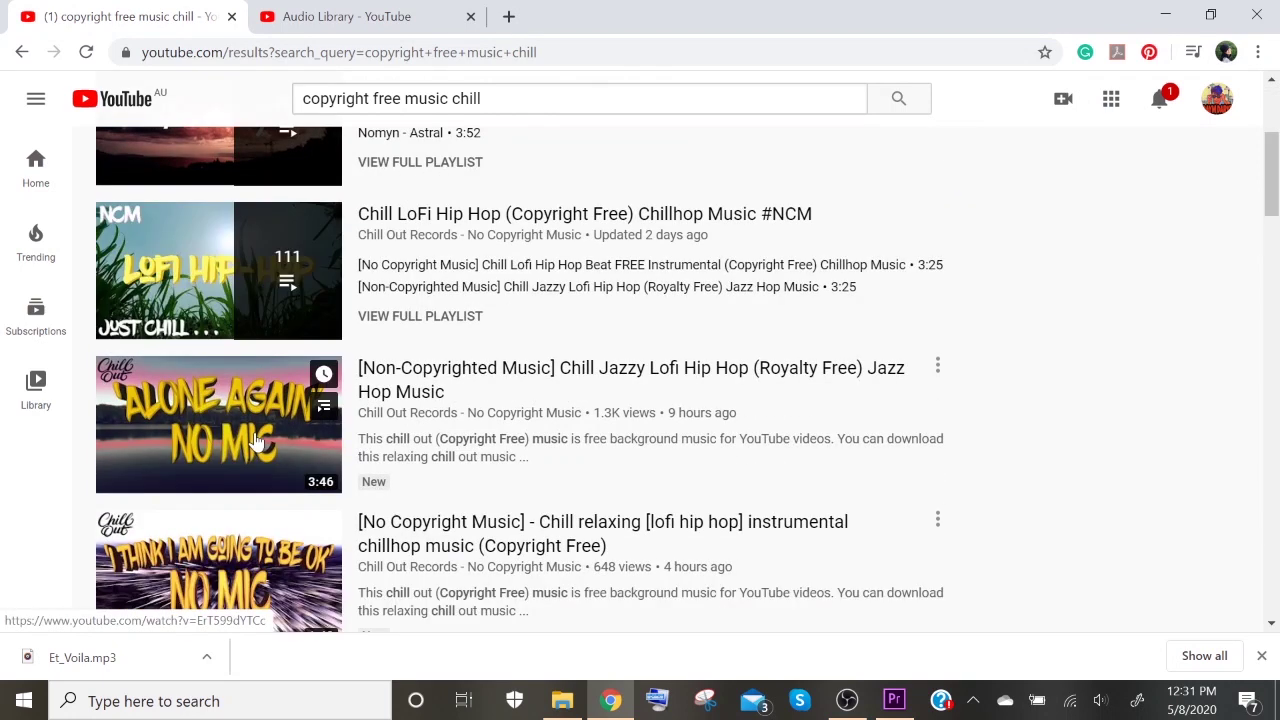
{"action": "left_click", "coordinate": [228, 449]}
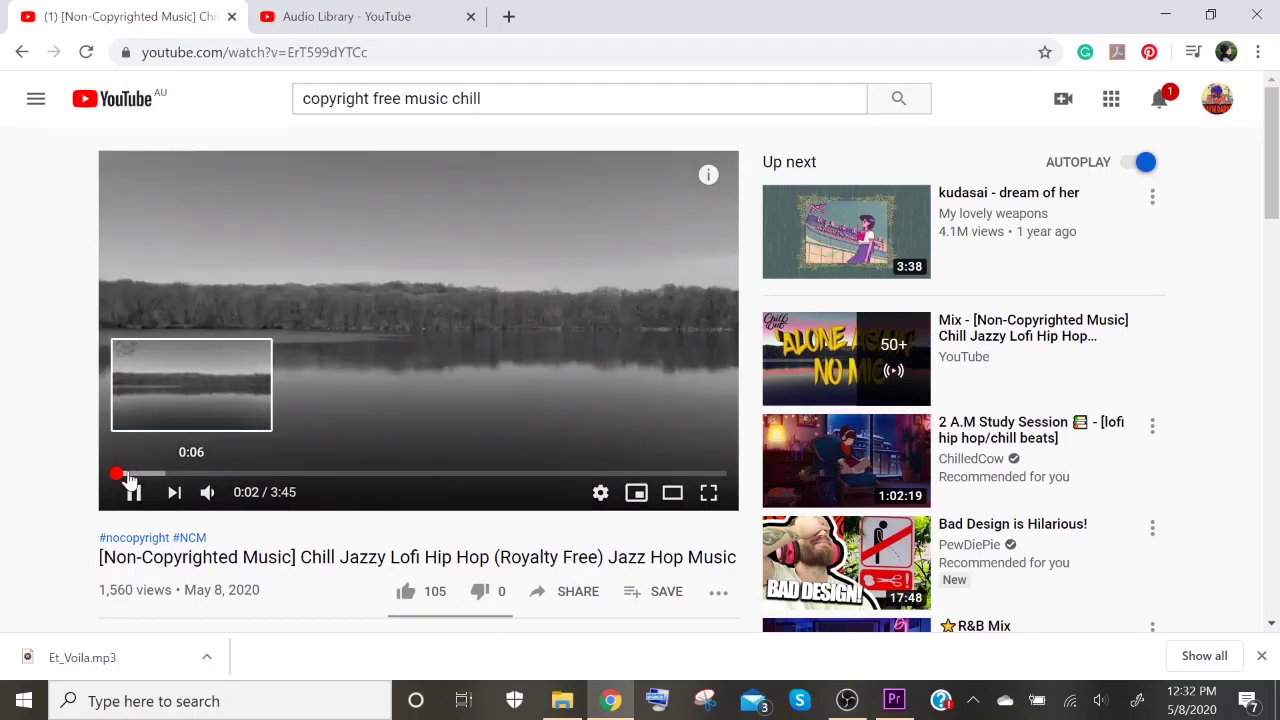
- Preview the music video at a higher volume, skip ahead to about 0:25 and pause it
{"action": "mouse_move", "coordinate": [205, 493]}
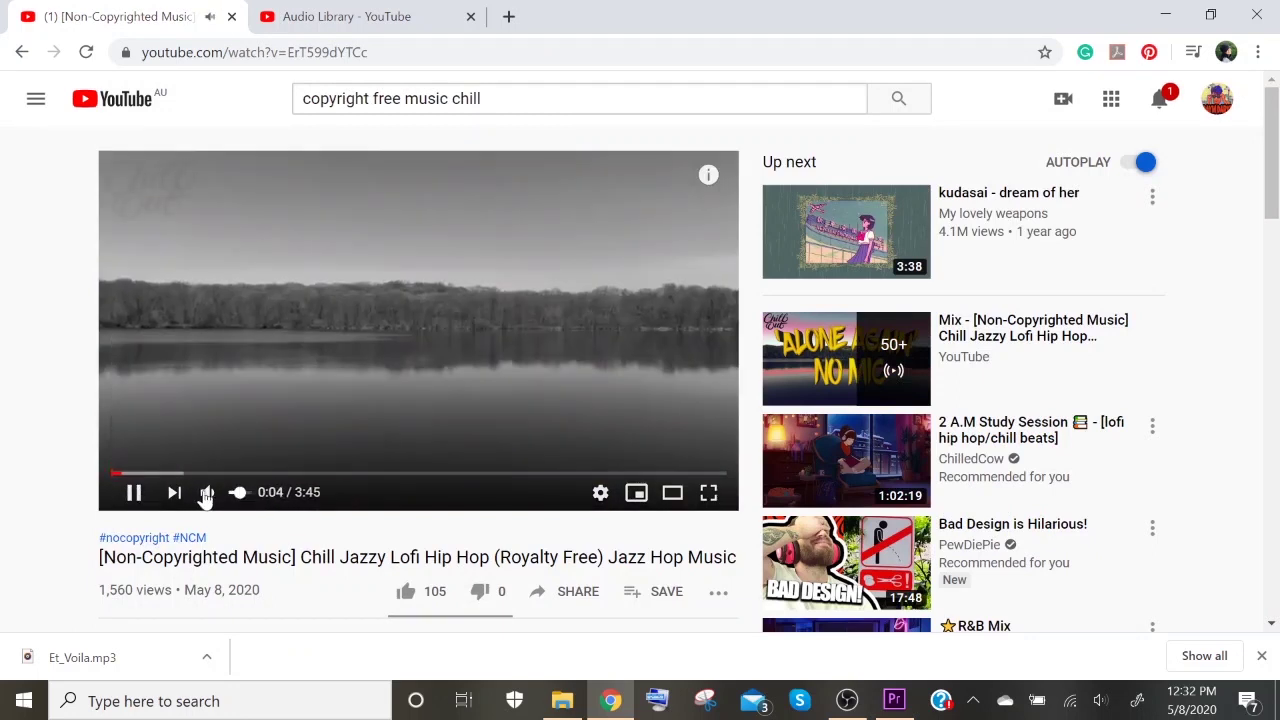
{"action": "left_click_drag", "start_coordinate": [248, 496], "coordinate": [256, 495]}
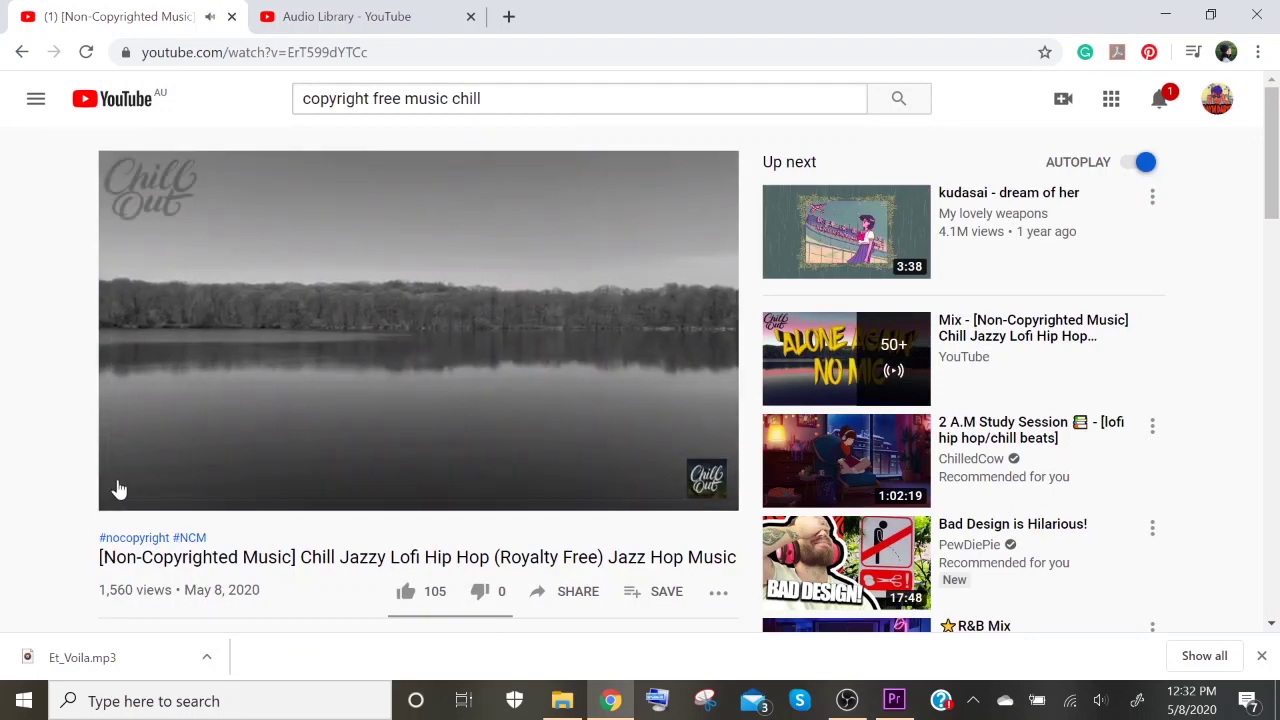
{"action": "left_click", "coordinate": [155, 474]}
{"action": "left_click", "coordinate": [179, 474]}
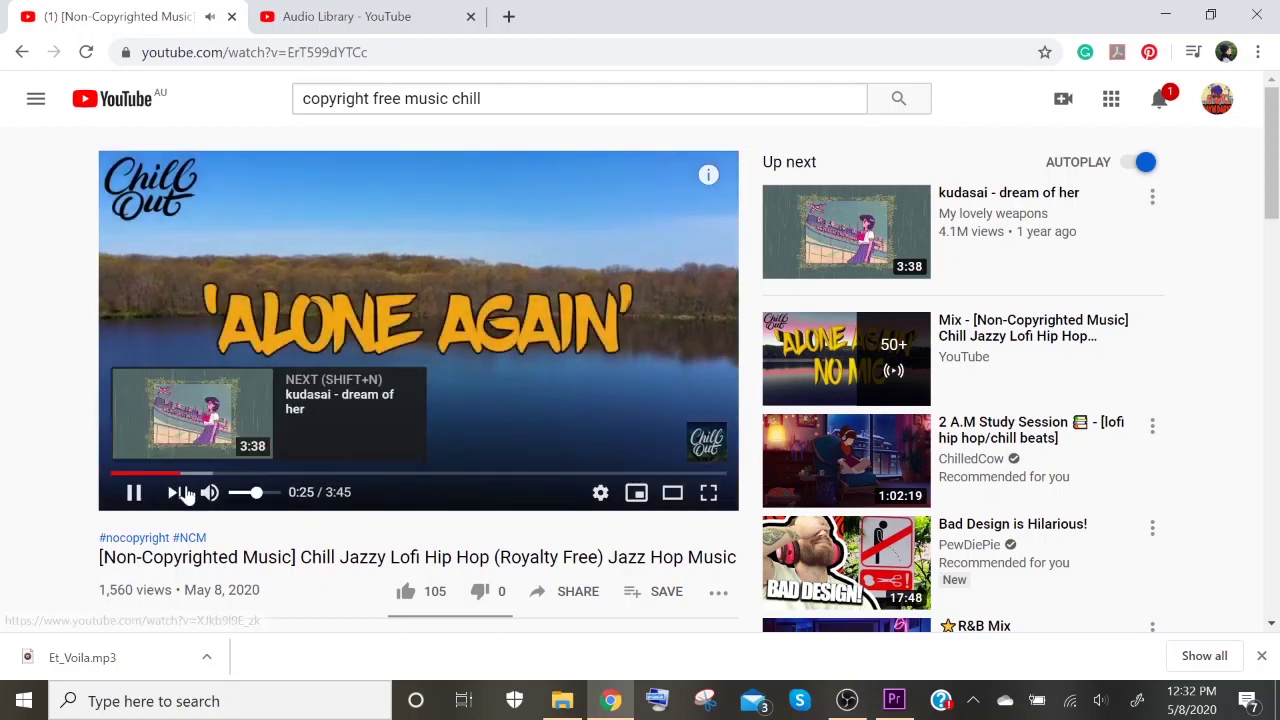
{"action": "left_click", "coordinate": [131, 494]}
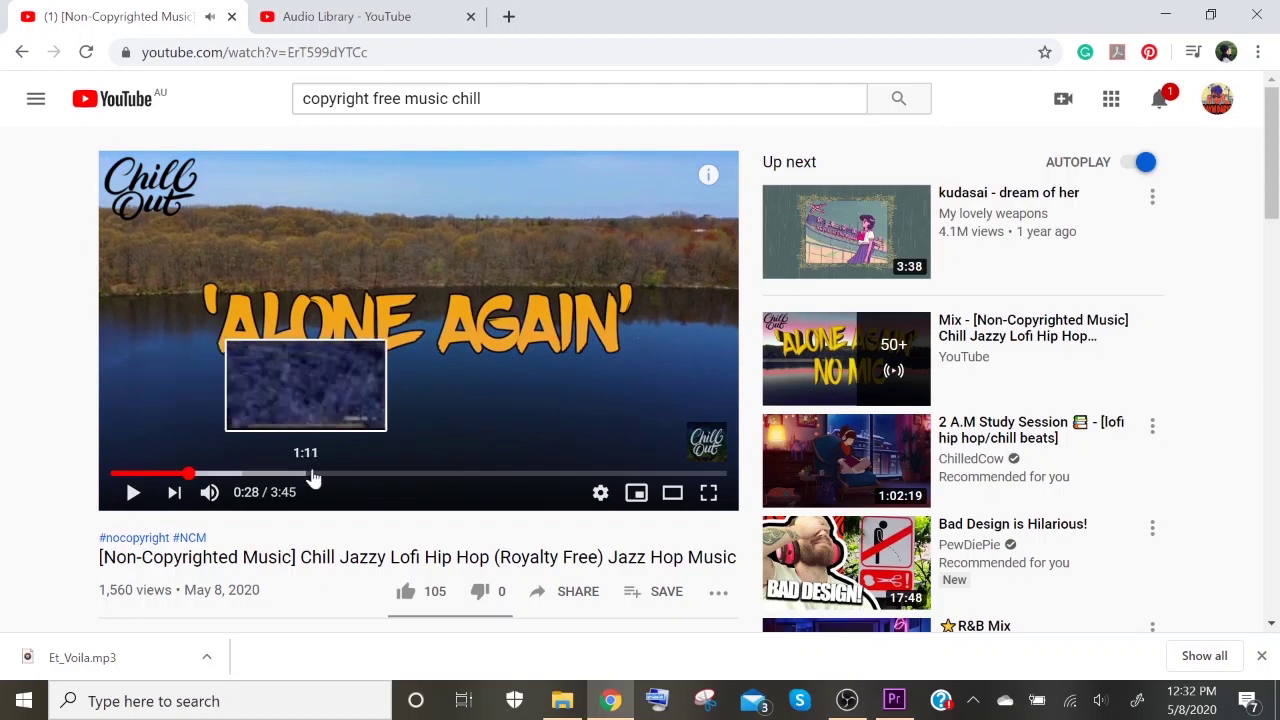
- Search Google for "video downloader" in a new browser tab and look through the results
{"action": "left_click", "coordinate": [508, 17]}
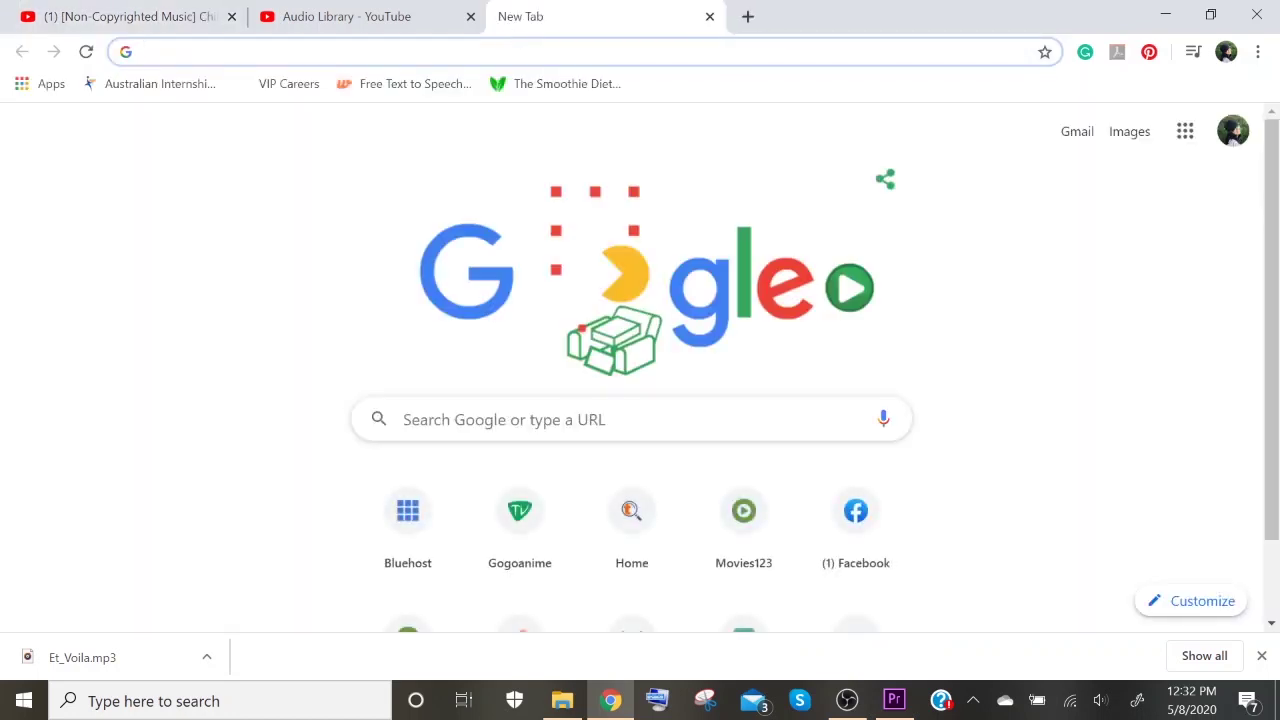
{"action": "type", "text": "video downloader"}
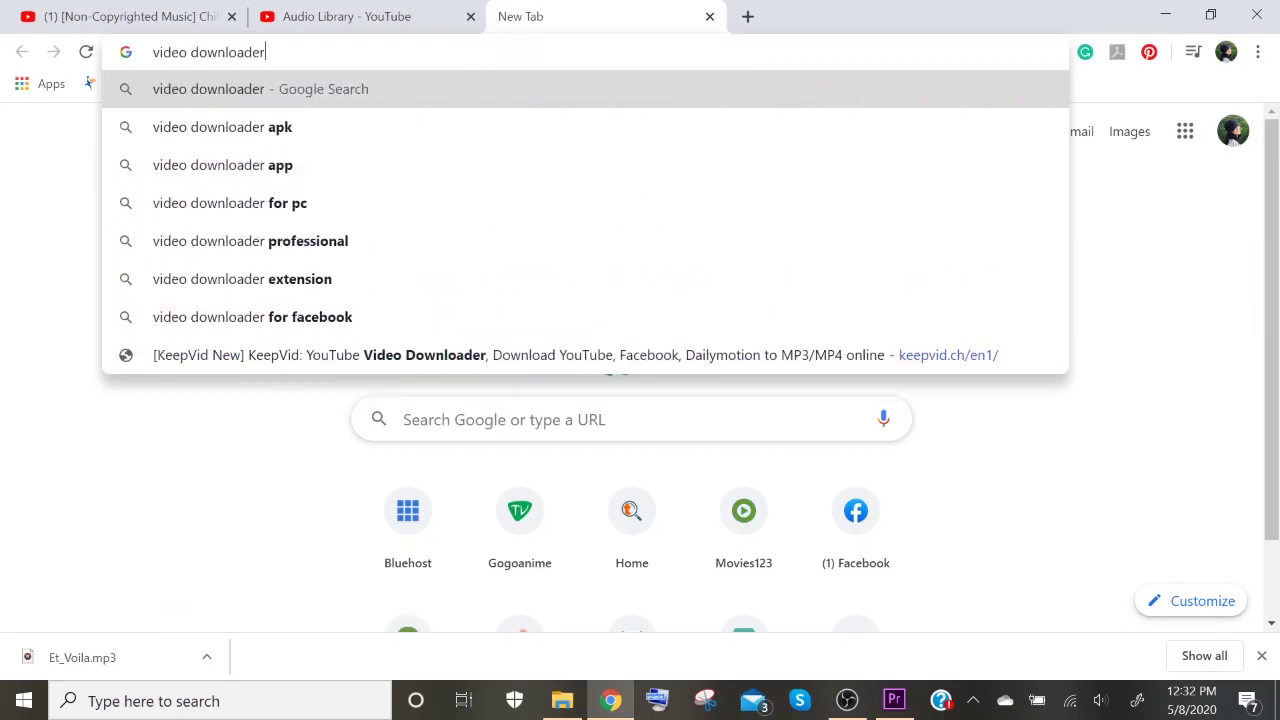
{"action": "key", "text": "Return"}
{"action": "scroll", "coordinate": [287, 404], "scroll_direction": "down", "scroll_amount": 5}
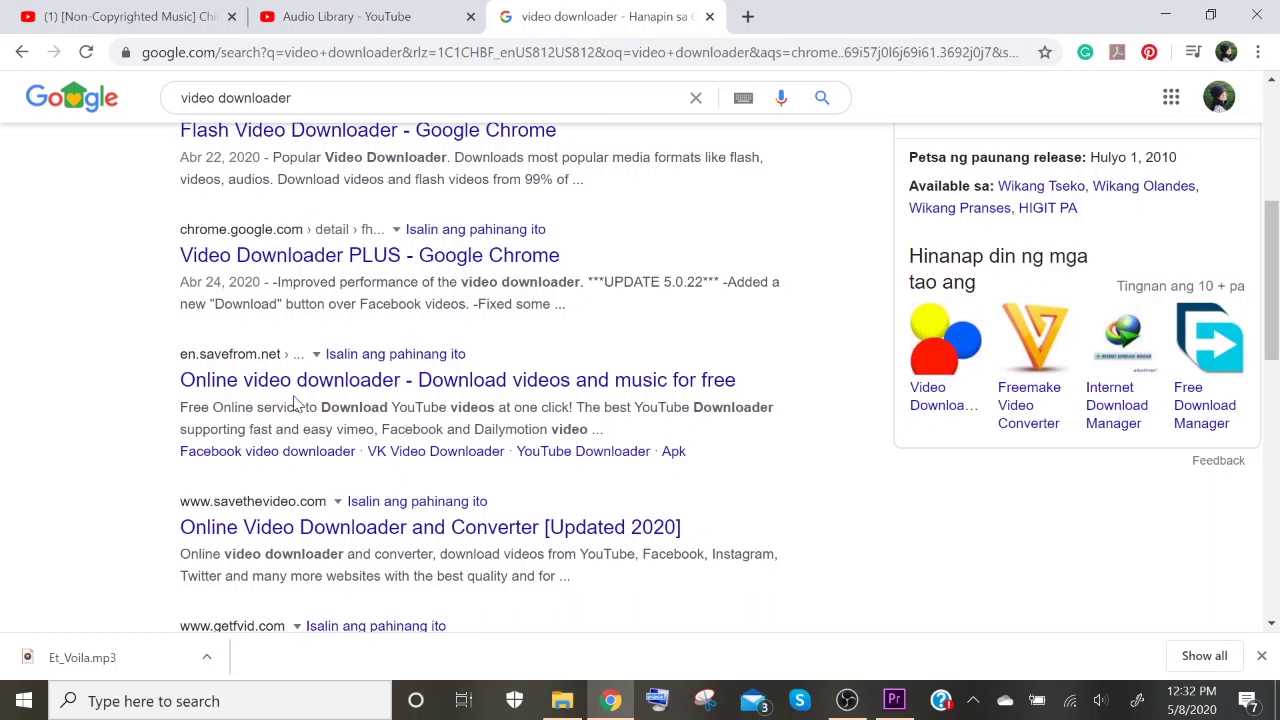
{"action": "scroll", "coordinate": [285, 390], "scroll_direction": "up", "scroll_amount": 4}
{"action": "scroll", "coordinate": [220, 412], "scroll_direction": "down", "scroll_amount": 1}
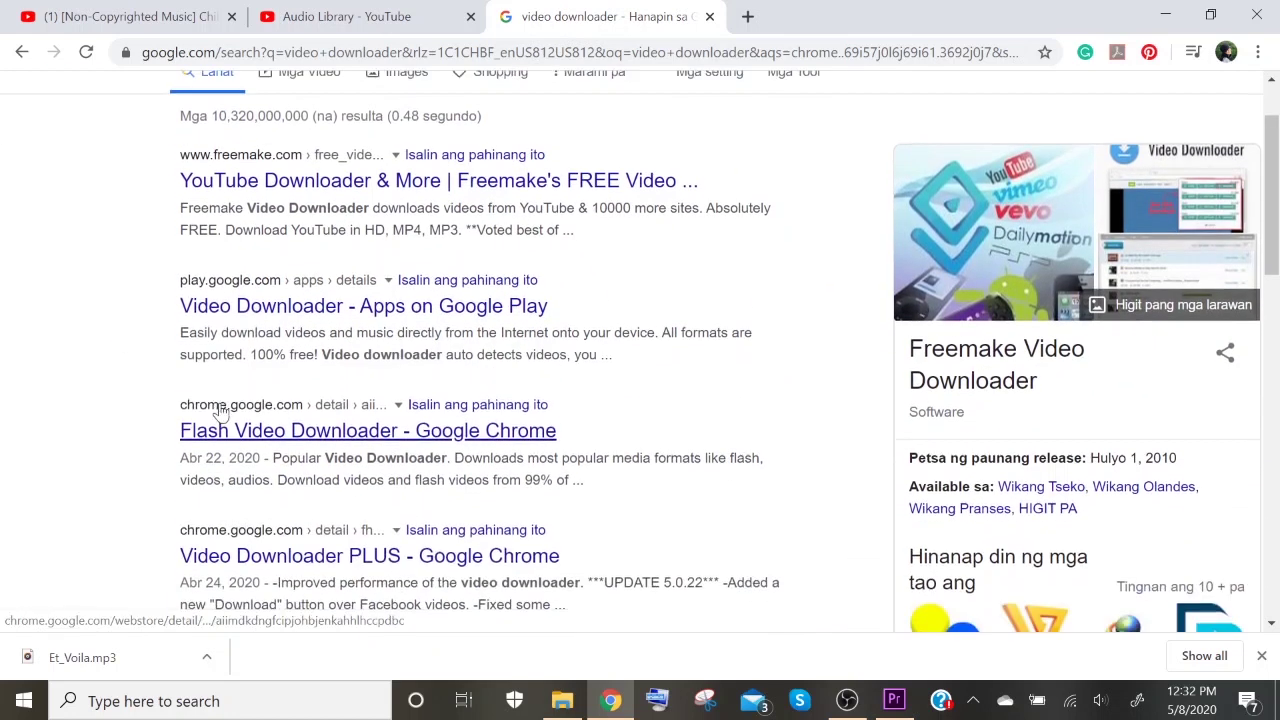
- Open the savefrom.net "Online video downloader" result and dismiss the translation offer with English chosen
{"action": "left_click", "coordinate": [265, 316]}
{"action": "key", "text": "Escape"}
{"action": "scroll", "coordinate": [286, 400], "scroll_direction": "down", "scroll_amount": 3}
{"action": "left_click", "coordinate": [291, 406]}
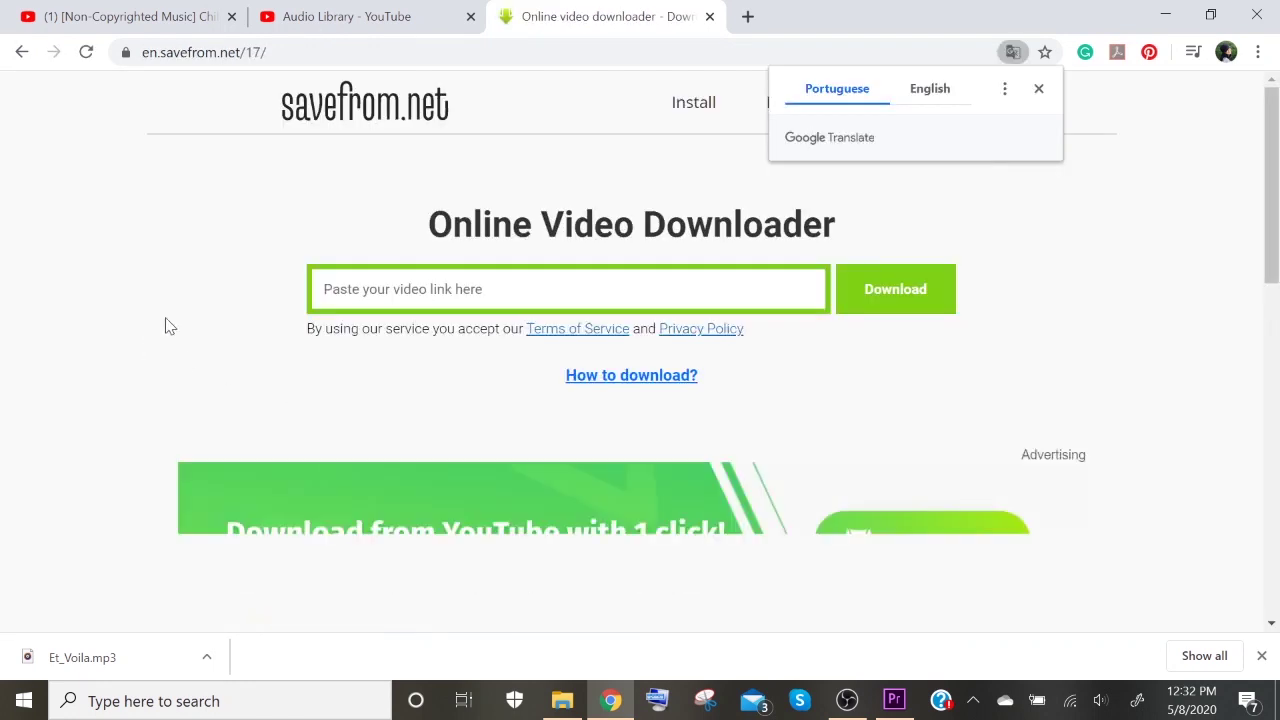
{"action": "left_click", "coordinate": [928, 89]}
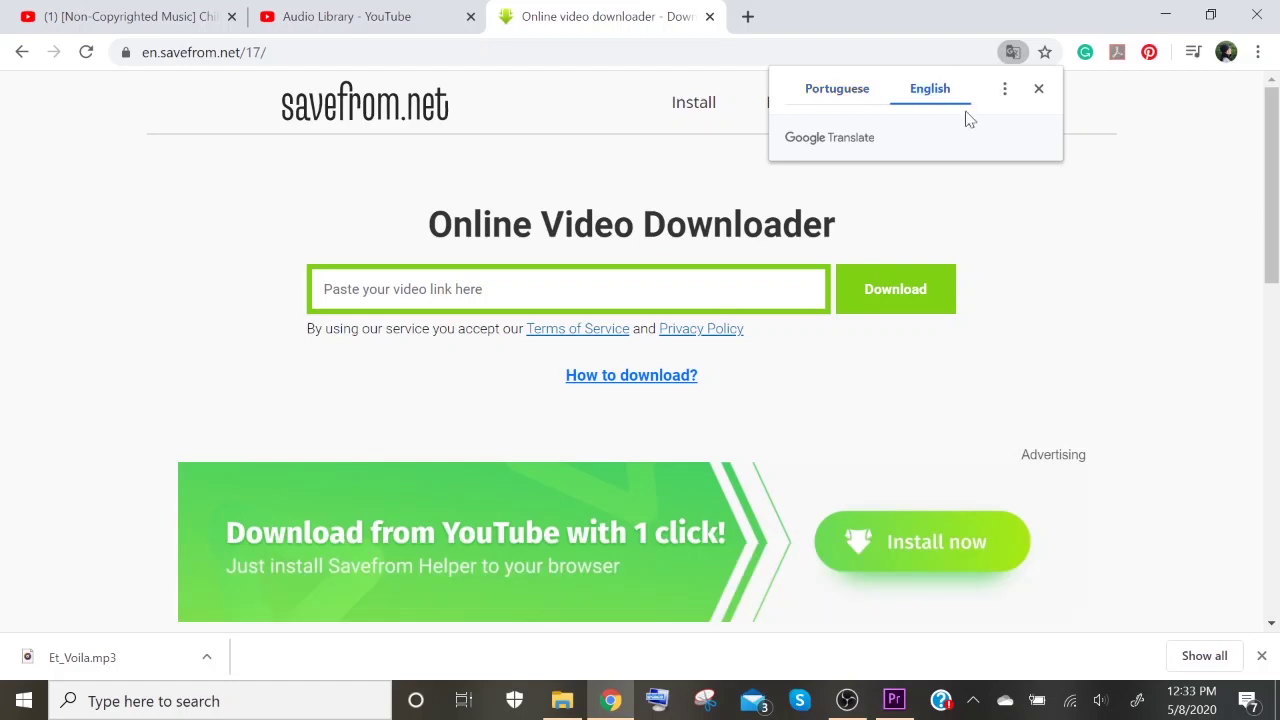
{"action": "left_click", "coordinate": [1038, 88]}
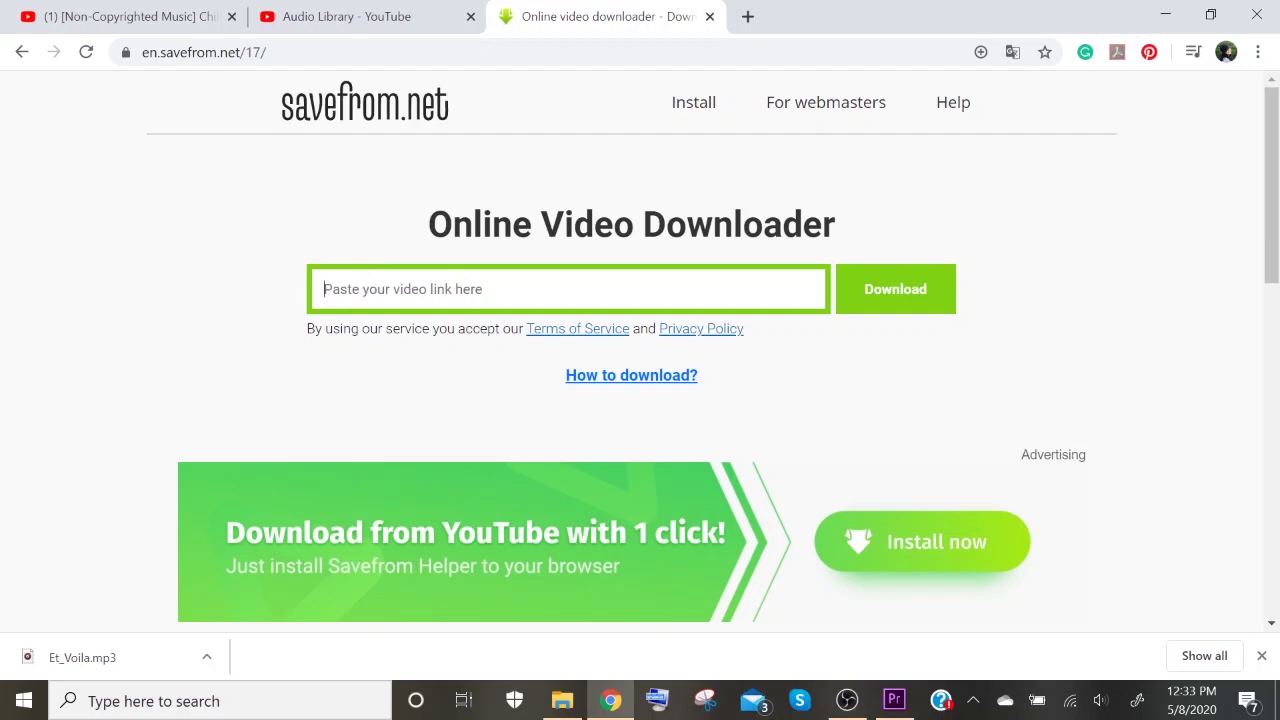
- Copy the YouTube music video's link and paste it as the video link on savefrom.net
{"action": "left_click", "coordinate": [62, 15]}
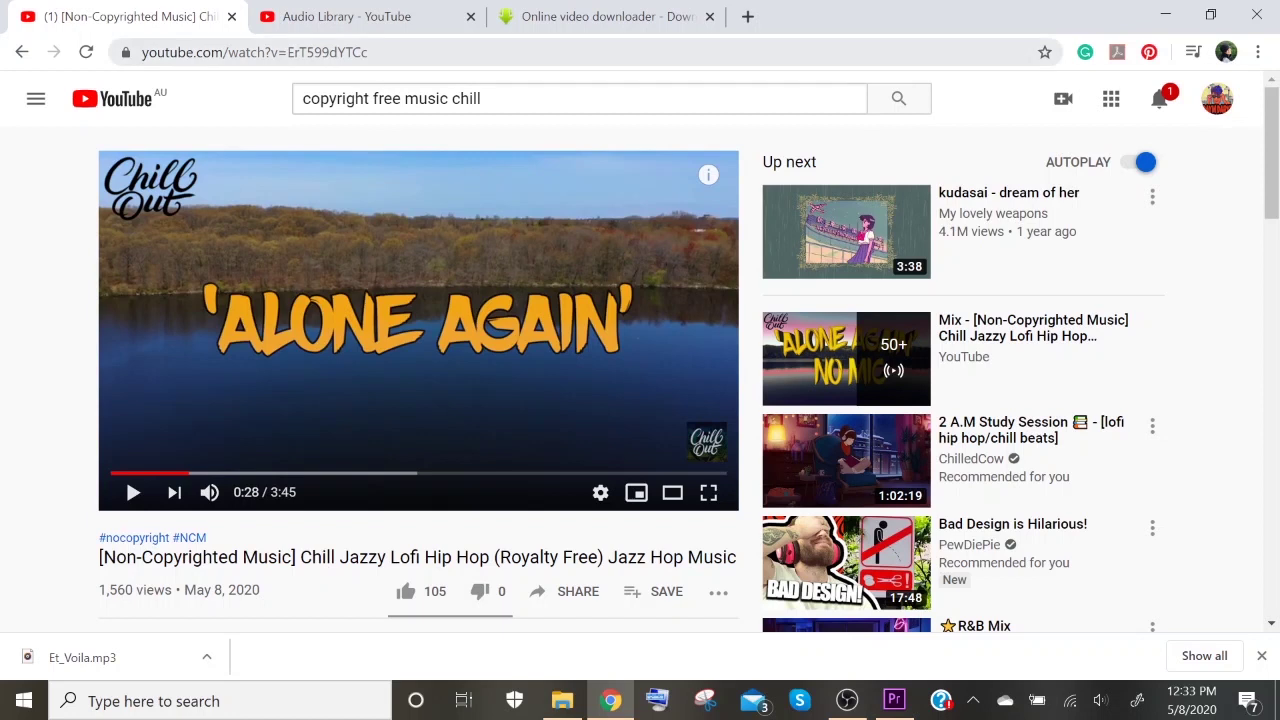
{"action": "left_click", "coordinate": [378, 54]}
{"action": "key", "text": "ctrl+c"}
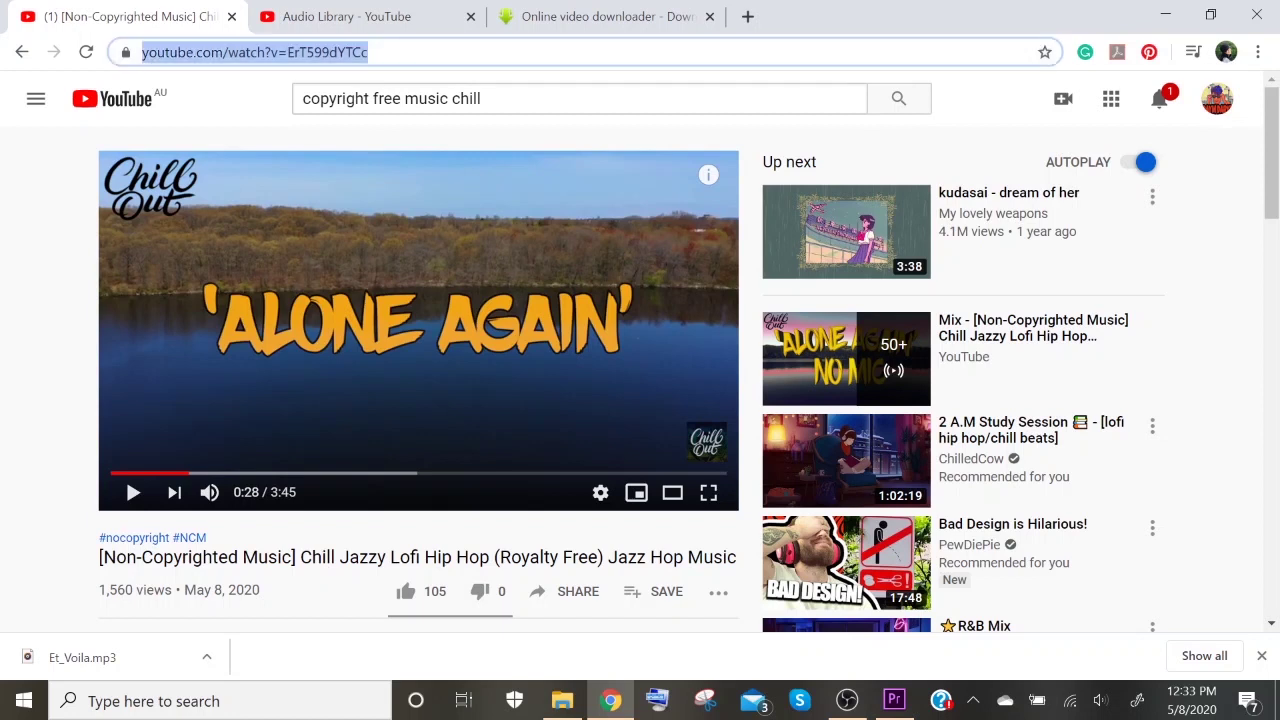
{"action": "left_click", "coordinate": [565, 17]}
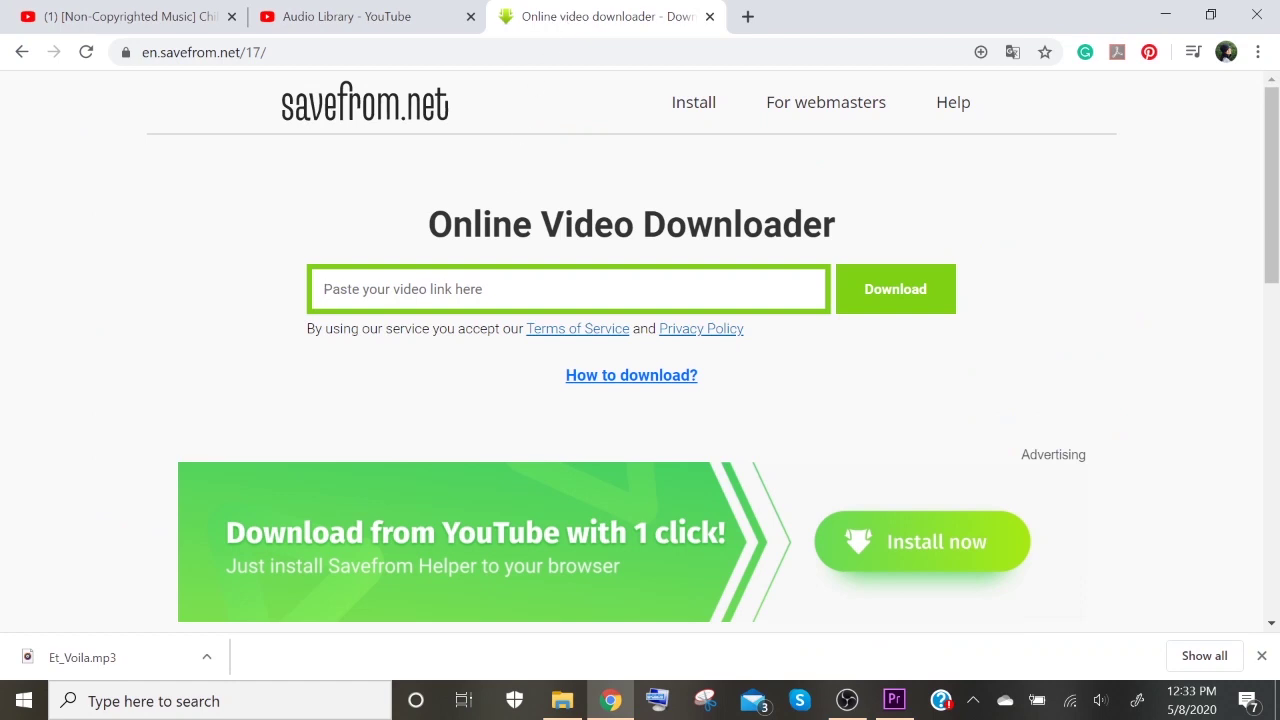
{"action": "key", "text": "ctrl+v"}
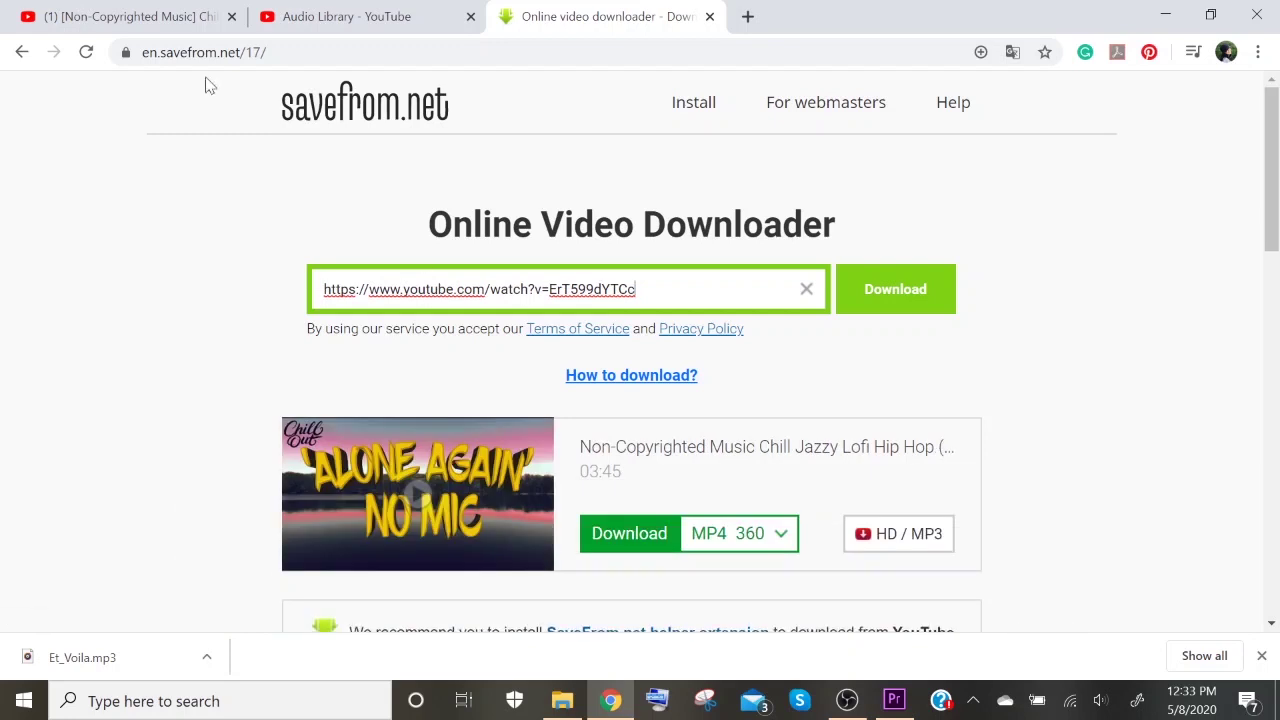
- Dismiss savefrom.net's notification request, paste the YouTube link again and start the MP4 360 download
{"action": "left_click", "coordinate": [140, 14]}
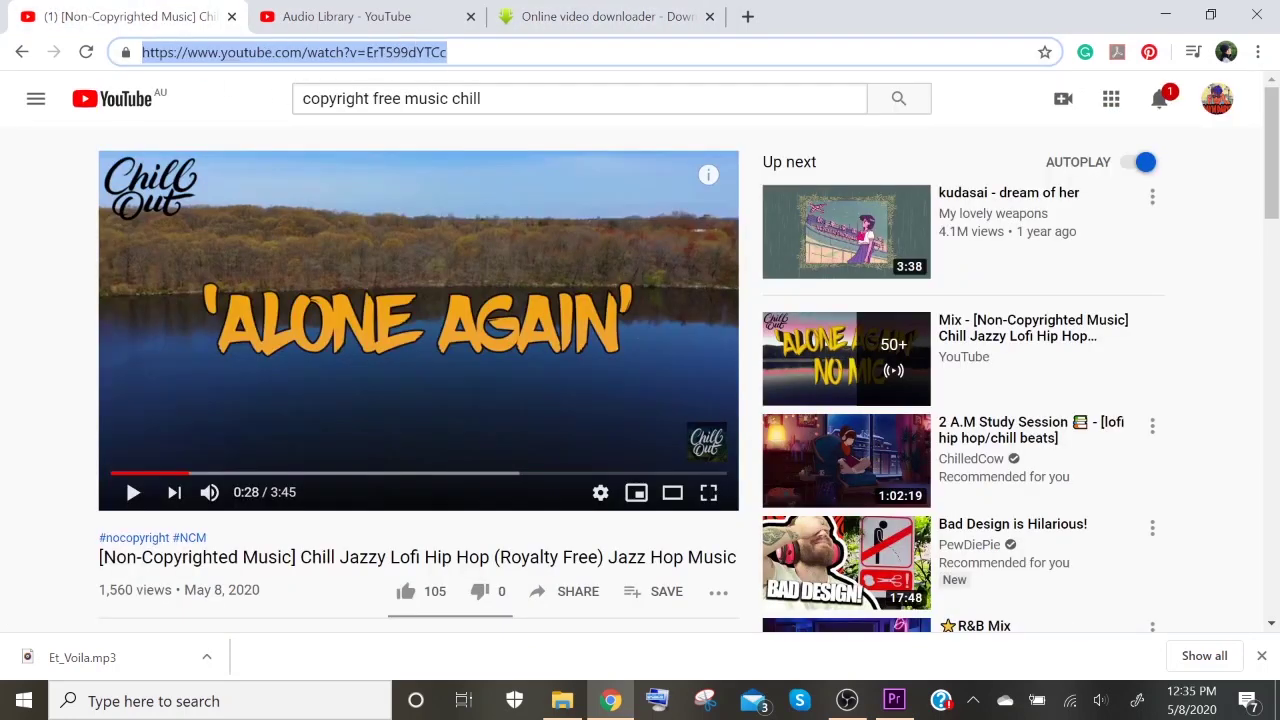
{"action": "left_click", "coordinate": [561, 32]}
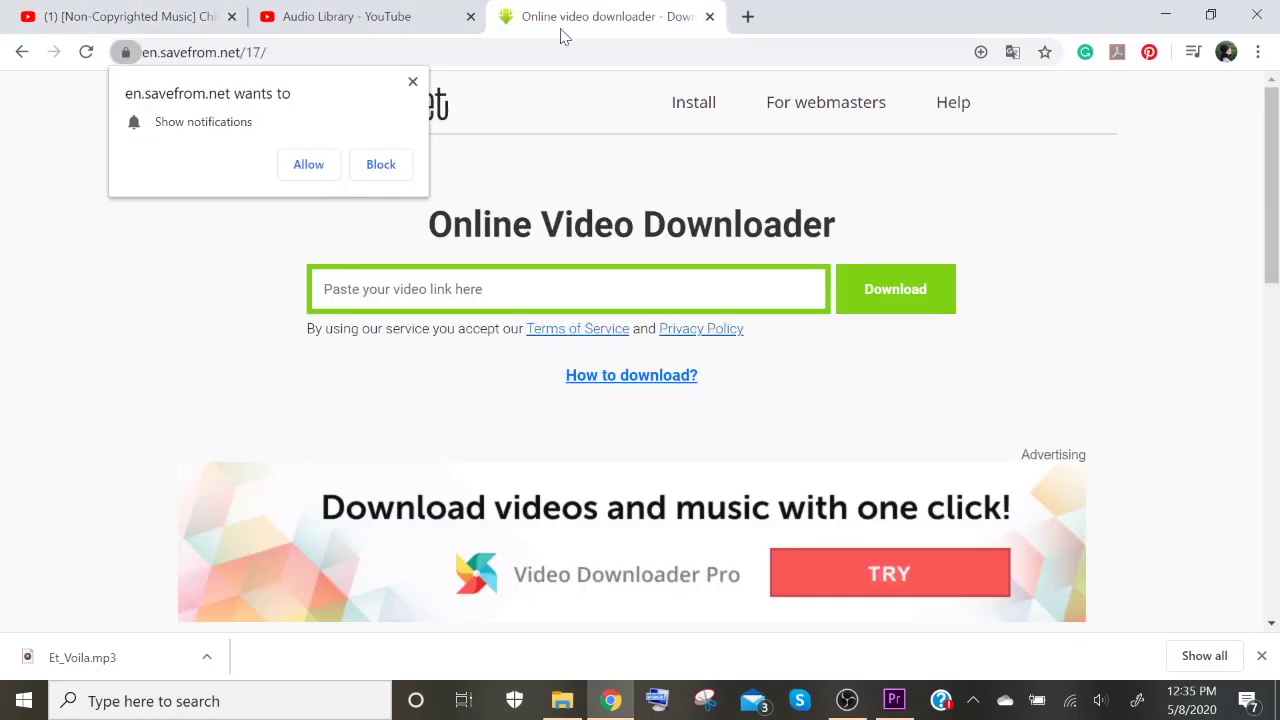
{"action": "left_click", "coordinate": [412, 84]}
{"action": "left_click", "coordinate": [324, 289]}
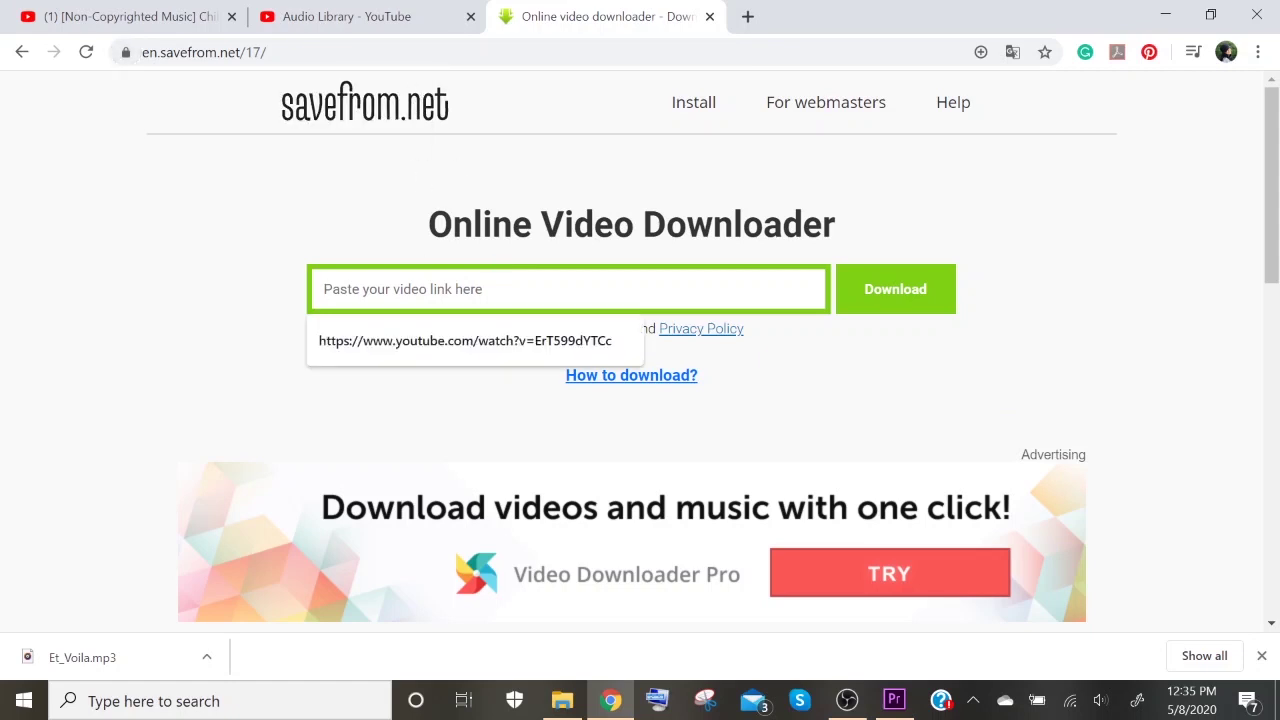
{"action": "key", "text": "ctrl+v"}
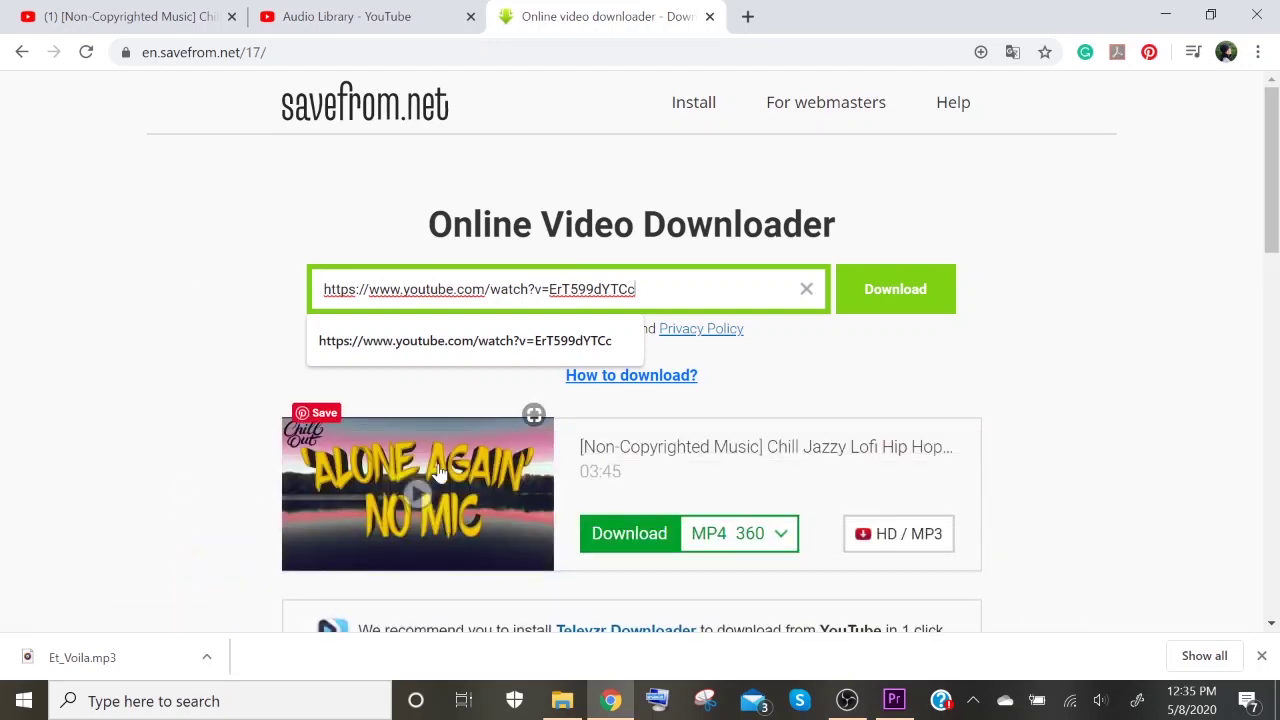
{"action": "left_click", "coordinate": [646, 548]}
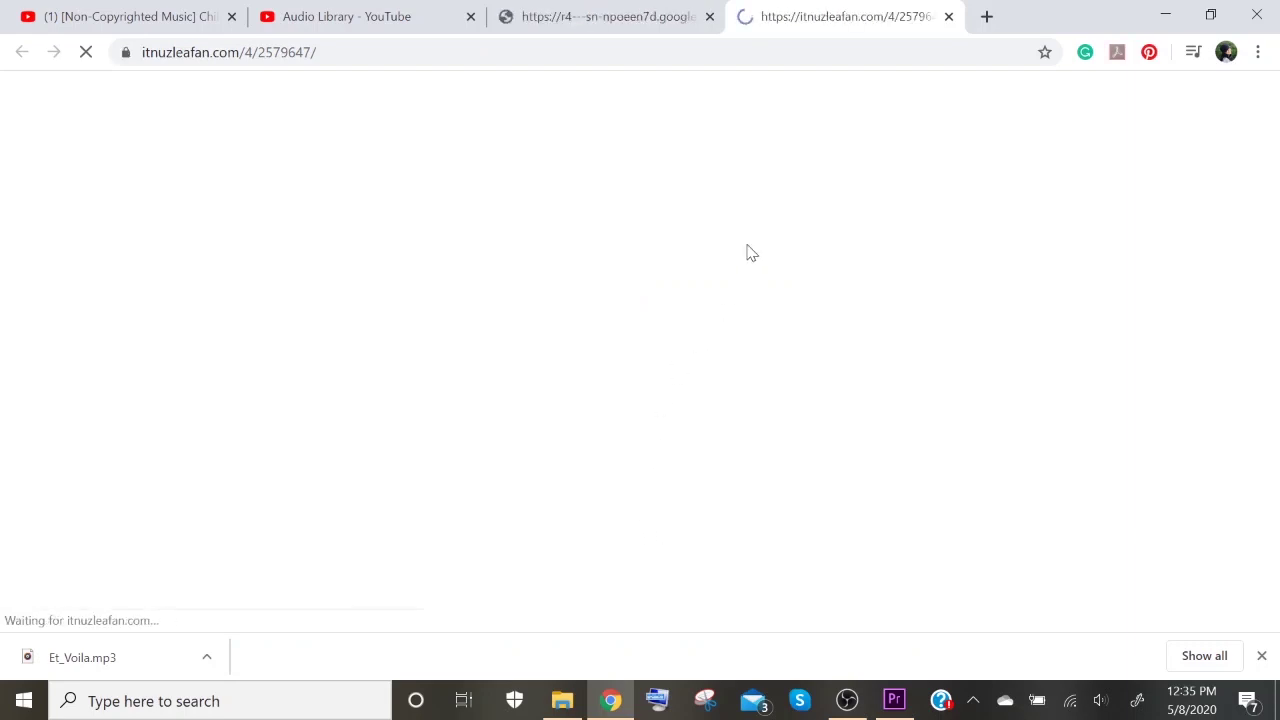
- Close the advertising page that opened and download the music video from its playback page
{"action": "left_click", "coordinate": [949, 18]}
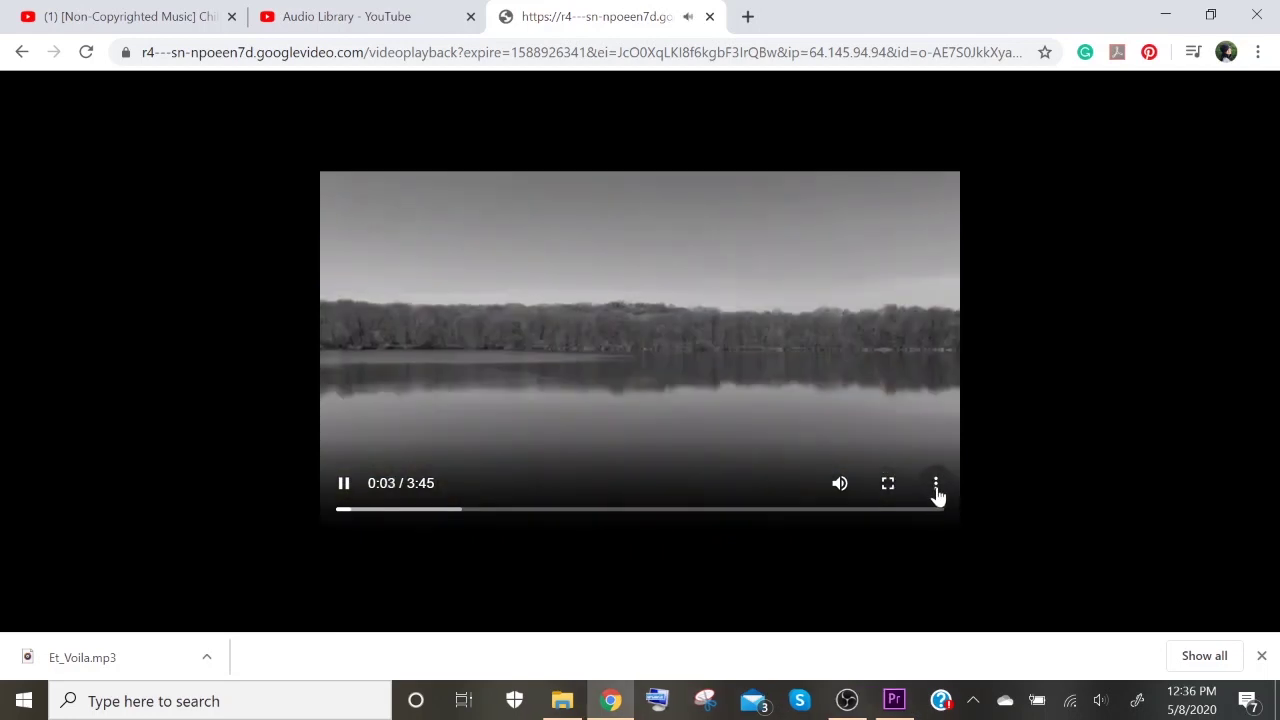
{"action": "left_click", "coordinate": [936, 488]}
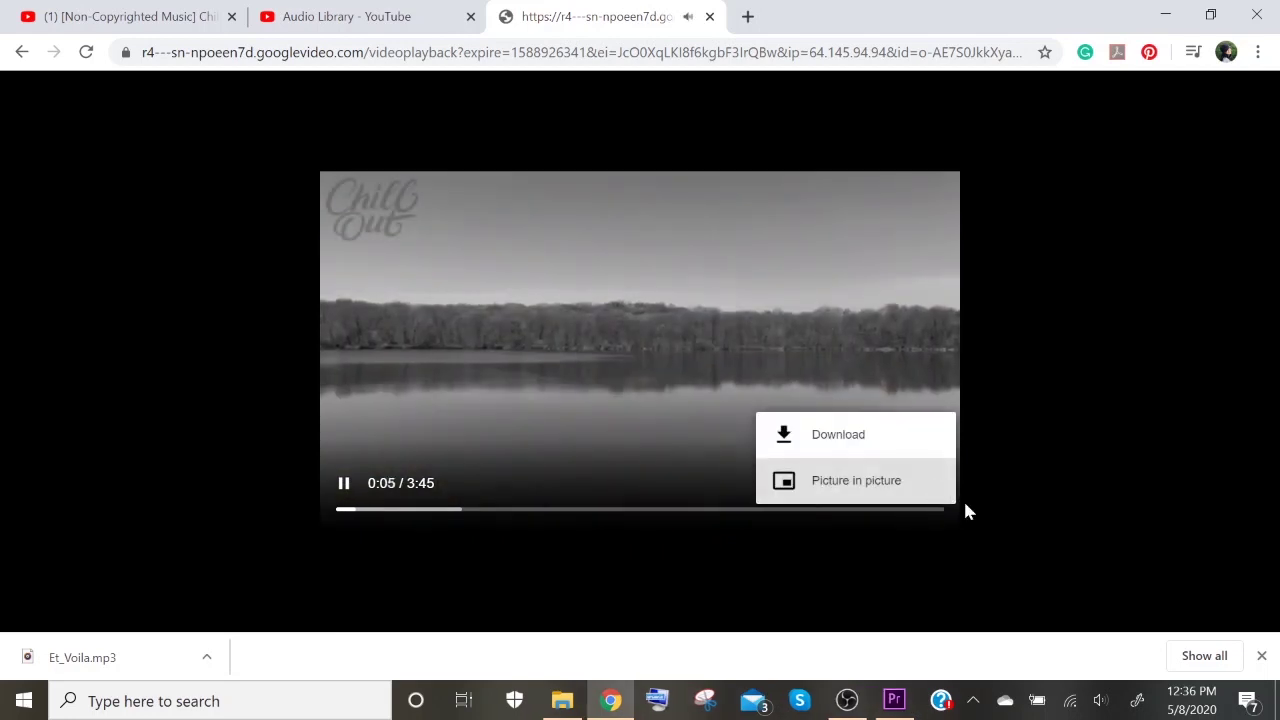
{"action": "left_click", "coordinate": [824, 436]}
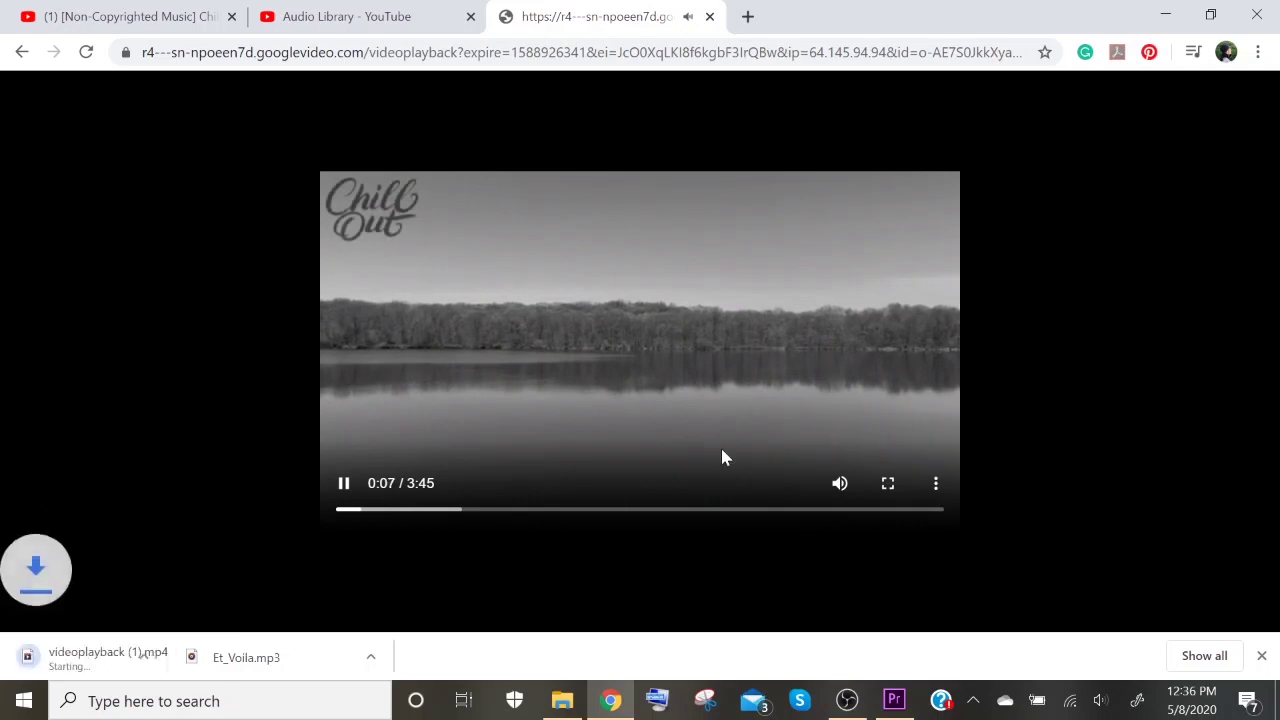
- Close the video playback page and rename the downloaded "videoplayback (1)" file in the Downloads folder as "lofi vlog video music"
{"action": "left_click", "coordinate": [710, 19]}
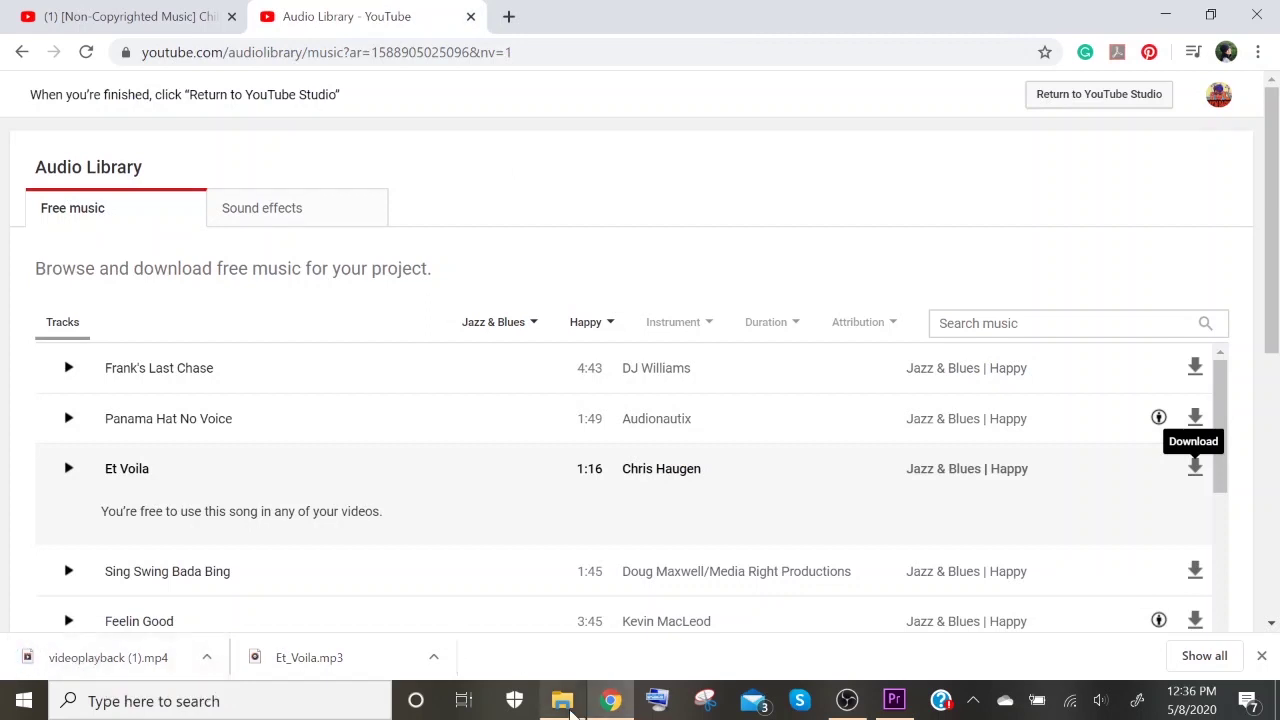
{"action": "left_click", "coordinate": [568, 702]}
{"action": "left_click", "coordinate": [568, 702]}
{"action": "left_click", "coordinate": [568, 702]}
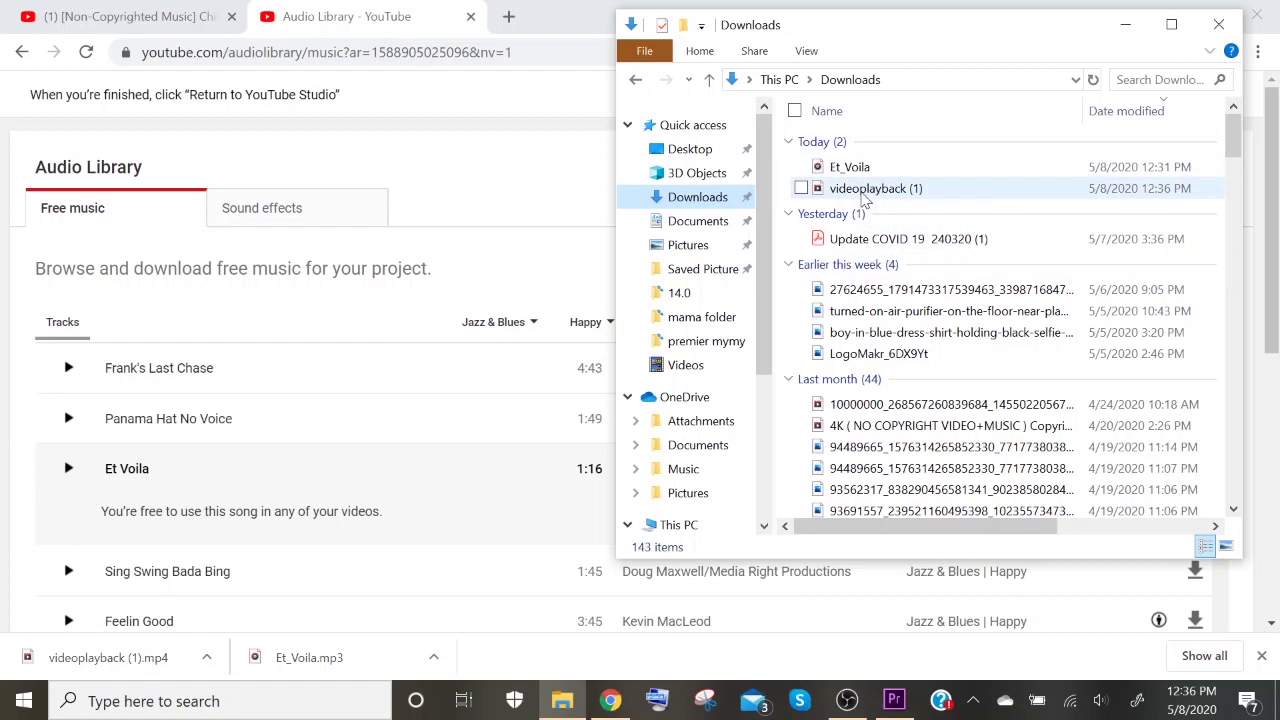
{"action": "right_click", "coordinate": [862, 192]}
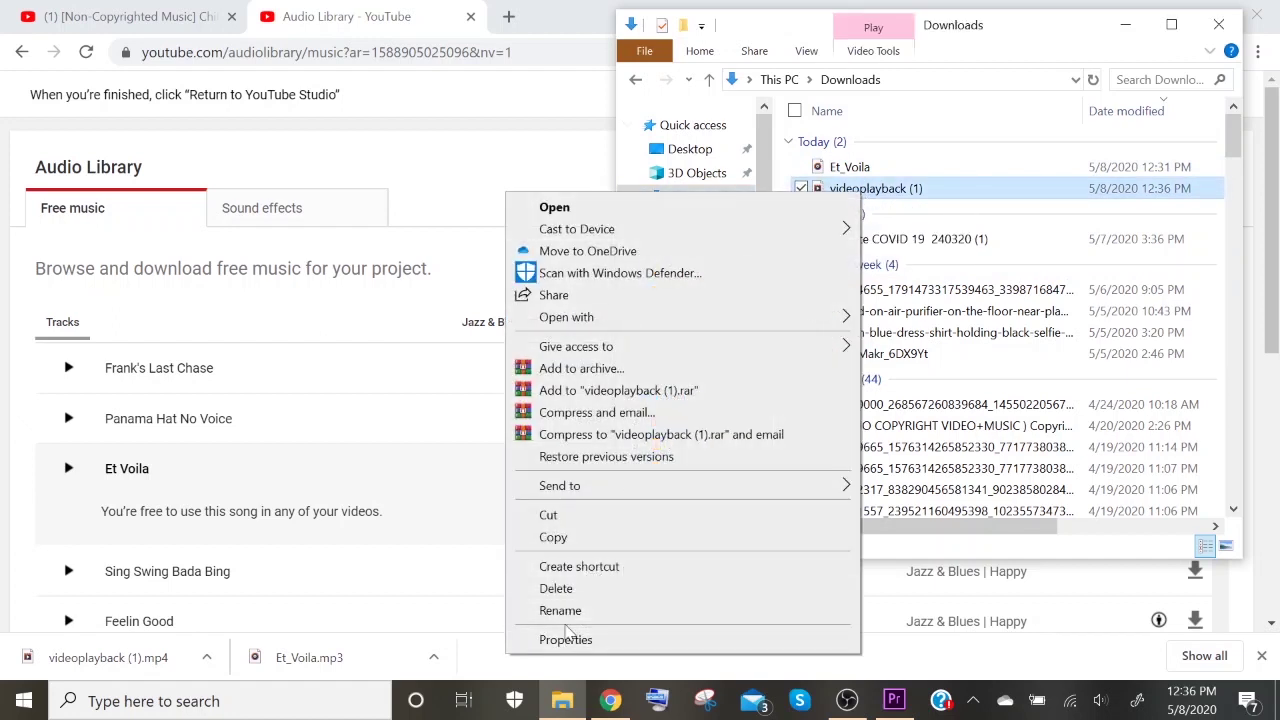
{"action": "left_click", "coordinate": [561, 611]}
{"action": "key", "text": "BackSpace"}
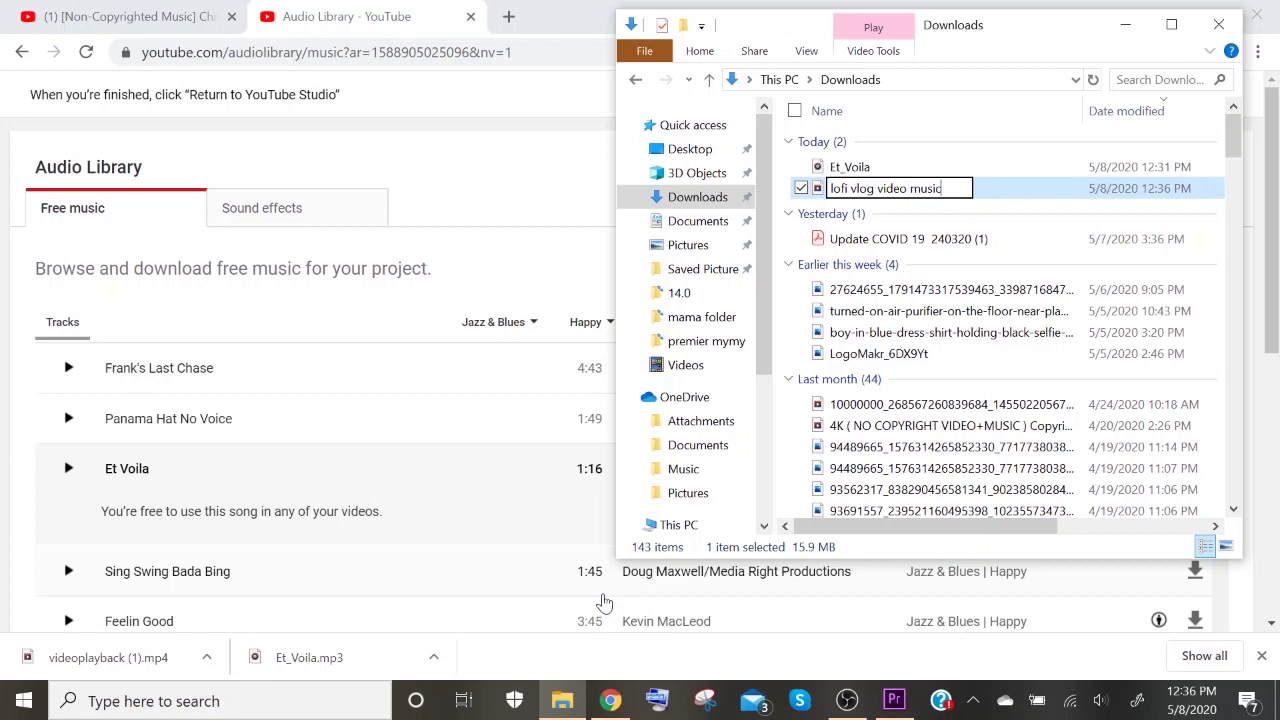
{"action": "key", "text": "Return"}
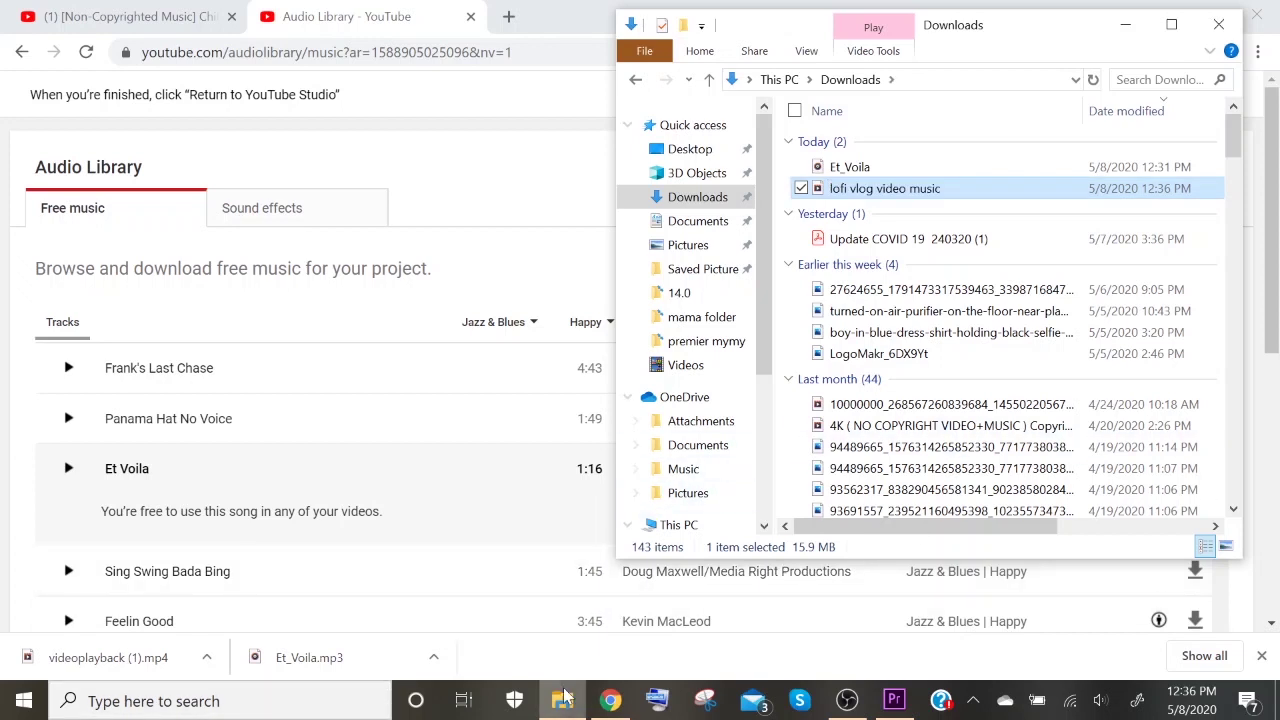
- Switch to Premiere Pro and import "lofi vlog video music" from the Downloads folder into the sample vlog project
{"action": "left_click", "coordinate": [563, 703]}
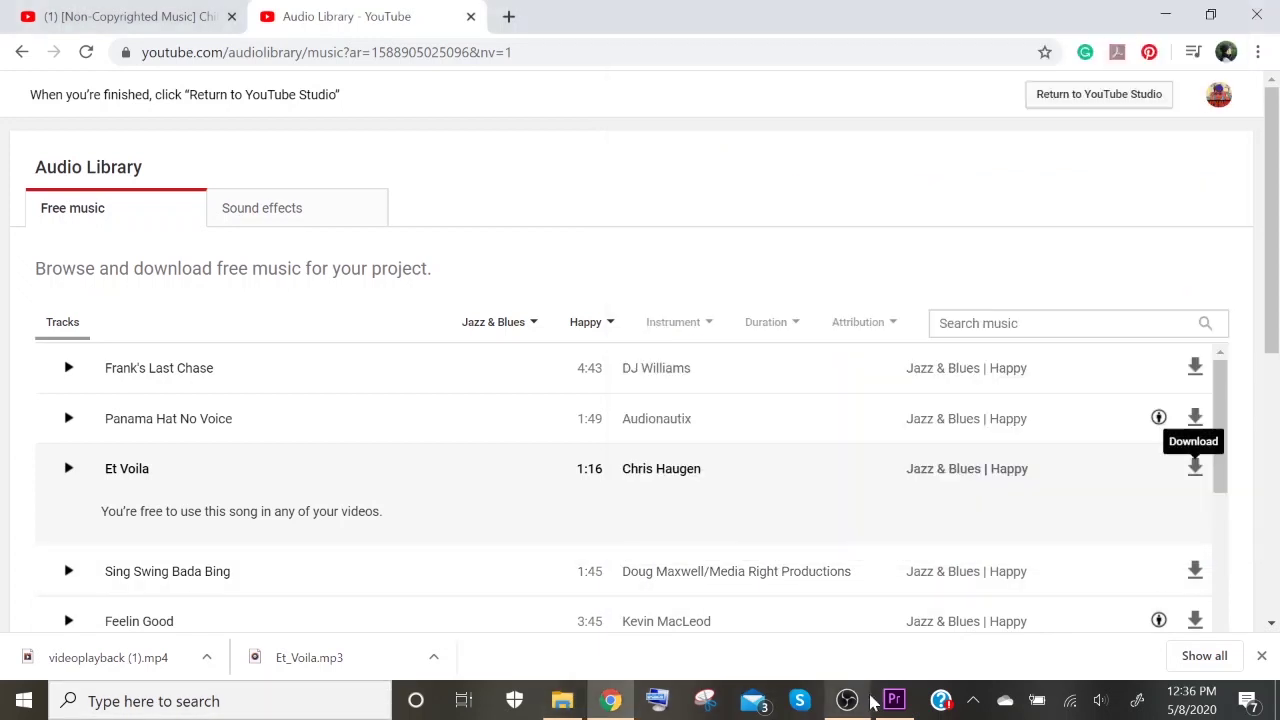
{"action": "left_click", "coordinate": [894, 703]}
{"action": "left_click", "coordinate": [562, 703]}
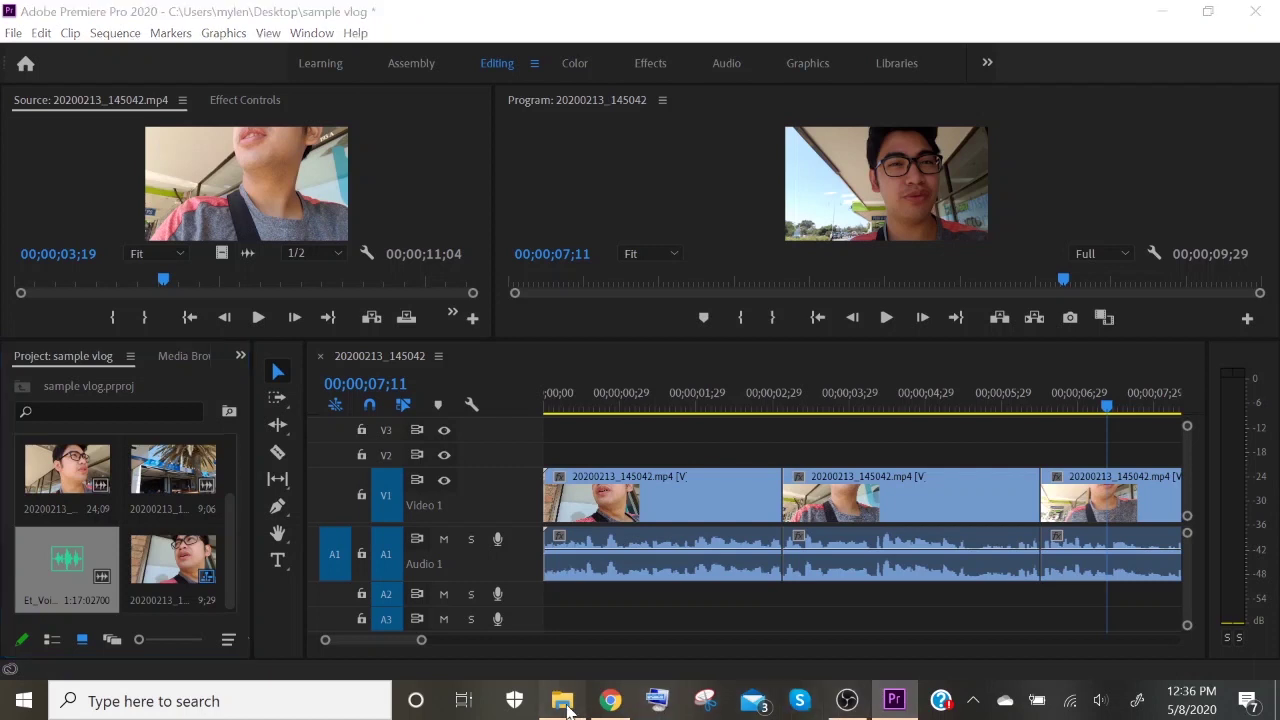
{"action": "left_click_drag", "start_coordinate": [864, 198], "coordinate": [122, 547]}
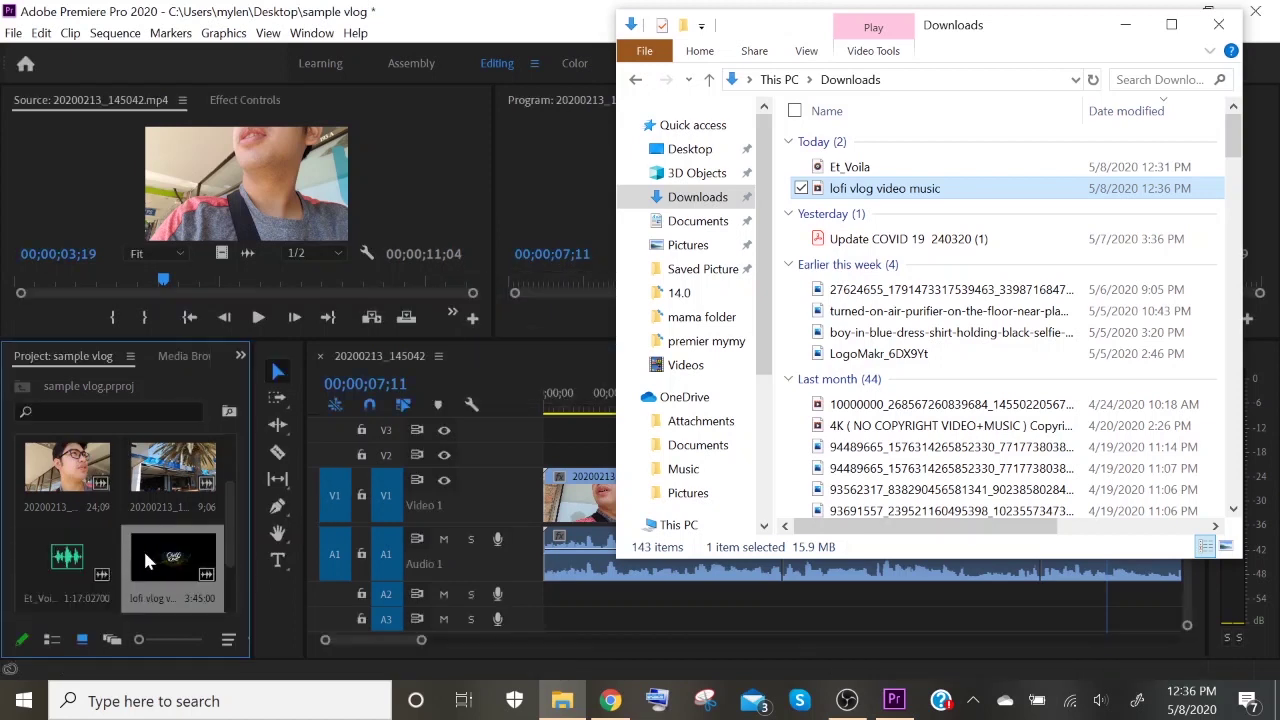
- Open the lofi vlog video music clip in the source monitor and play its first seconds from the beginning
{"action": "double_click", "coordinate": [143, 548]}
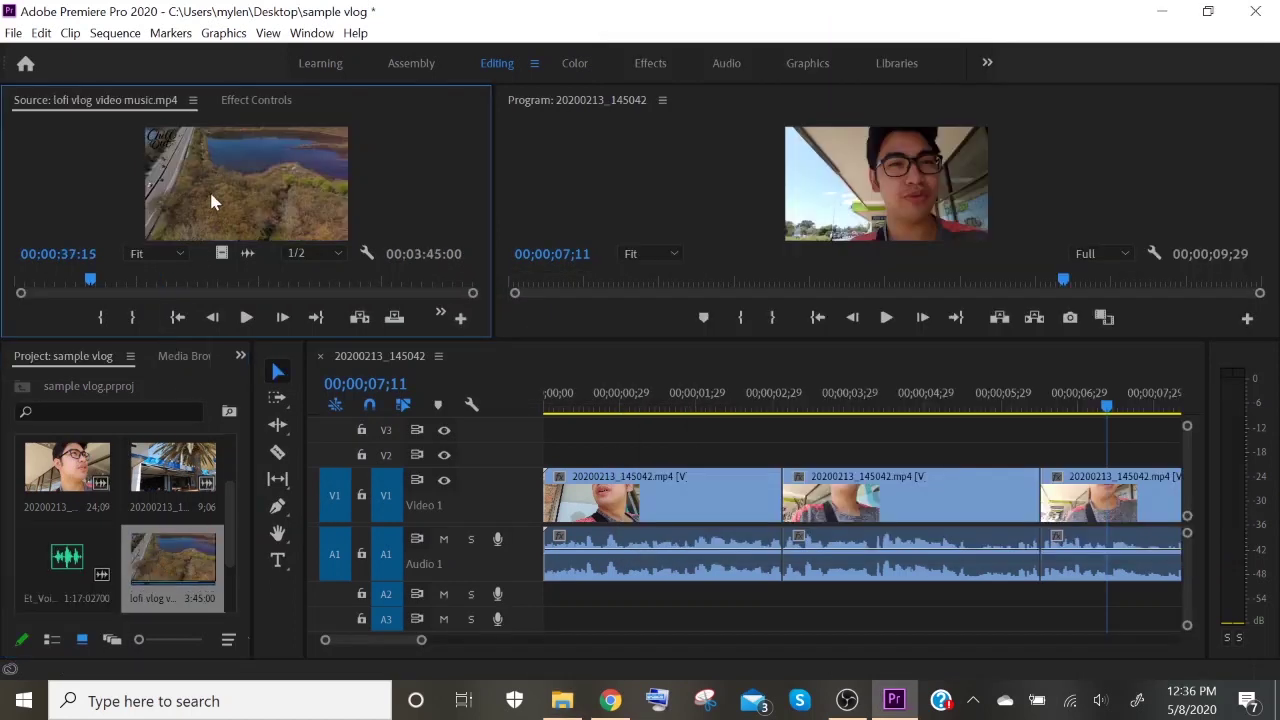
{"action": "left_click_drag", "start_coordinate": [87, 288], "coordinate": [21, 285]}
{"action": "key", "text": "space"}
{"action": "key", "text": "space"}
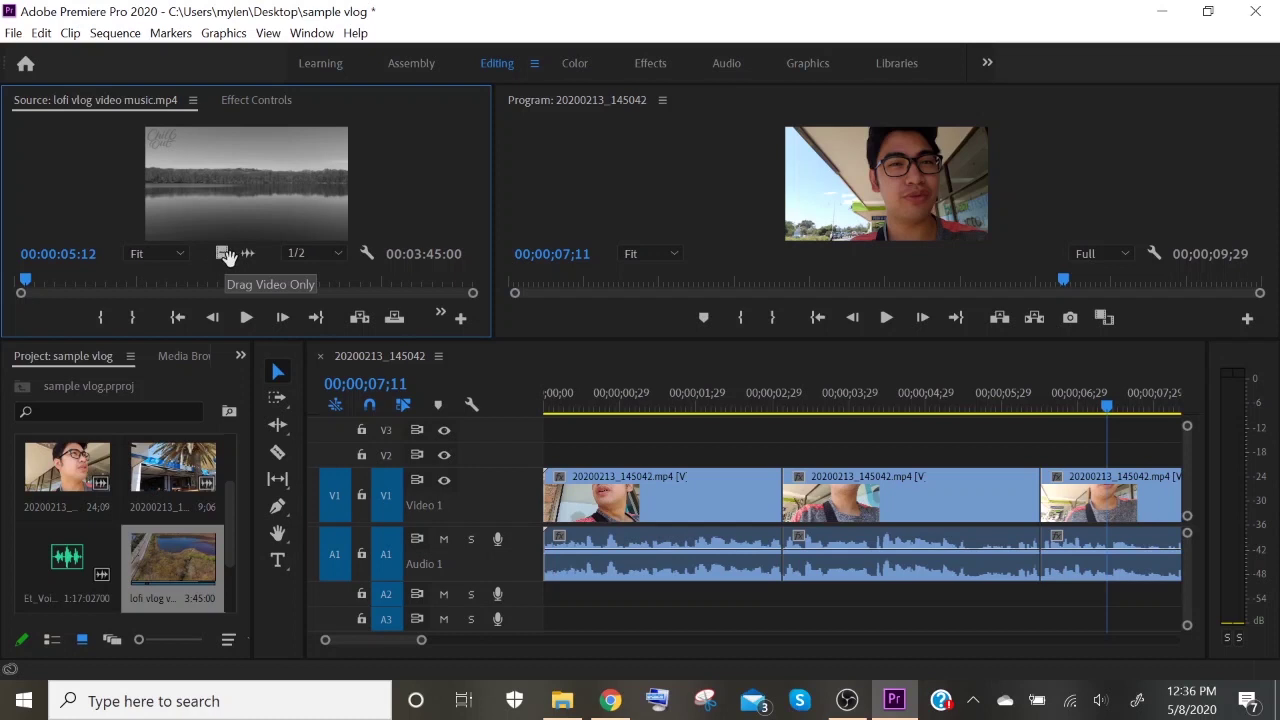
- Place only the audio of the lofi vlog video music clip on Audio 2 at the start of the sequence
{"action": "mouse_move", "coordinate": [247, 256]}
{"action": "left_mouse_down"}
{"action": "mouse_move", "coordinate": [523, 509]}
{"action": "mouse_move", "coordinate": [580, 603]}
{"action": "mouse_move", "coordinate": [550, 605]}
{"action": "mouse_move", "coordinate": [561, 603]}
{"action": "mouse_move", "coordinate": [308, 218]}
{"action": "left_mouse_up"}
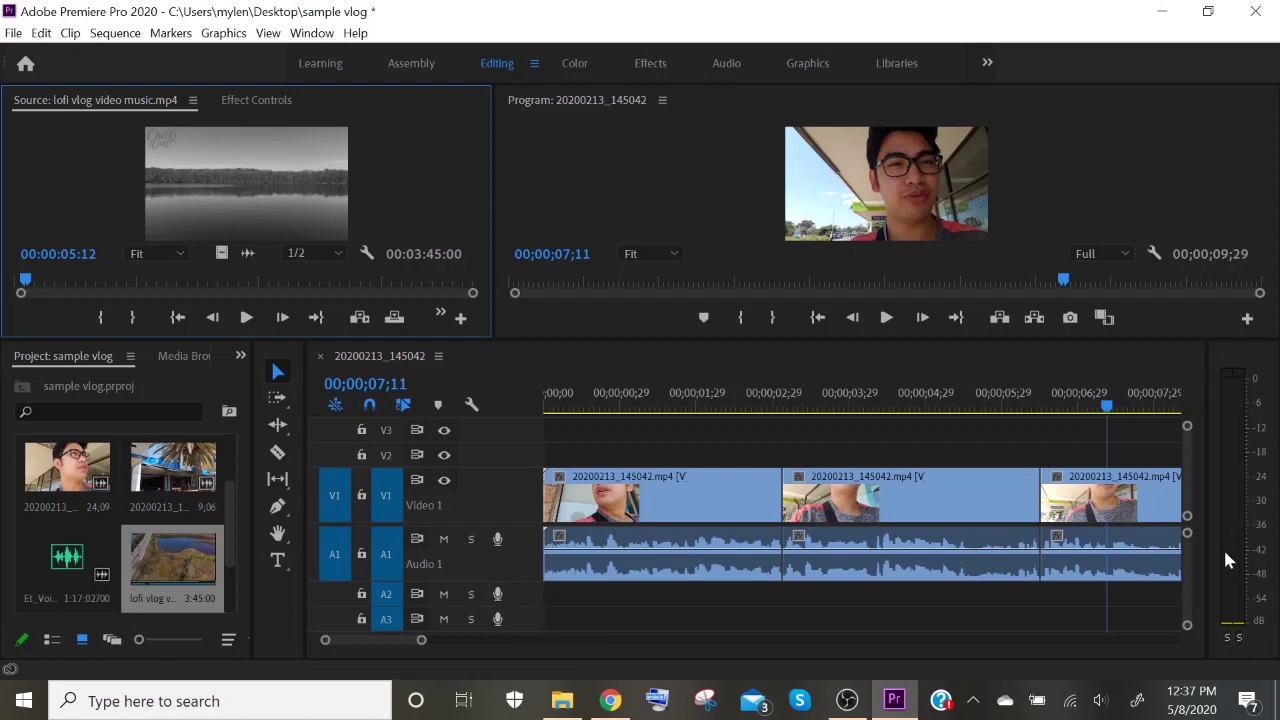
{"action": "left_click", "coordinate": [1188, 572]}
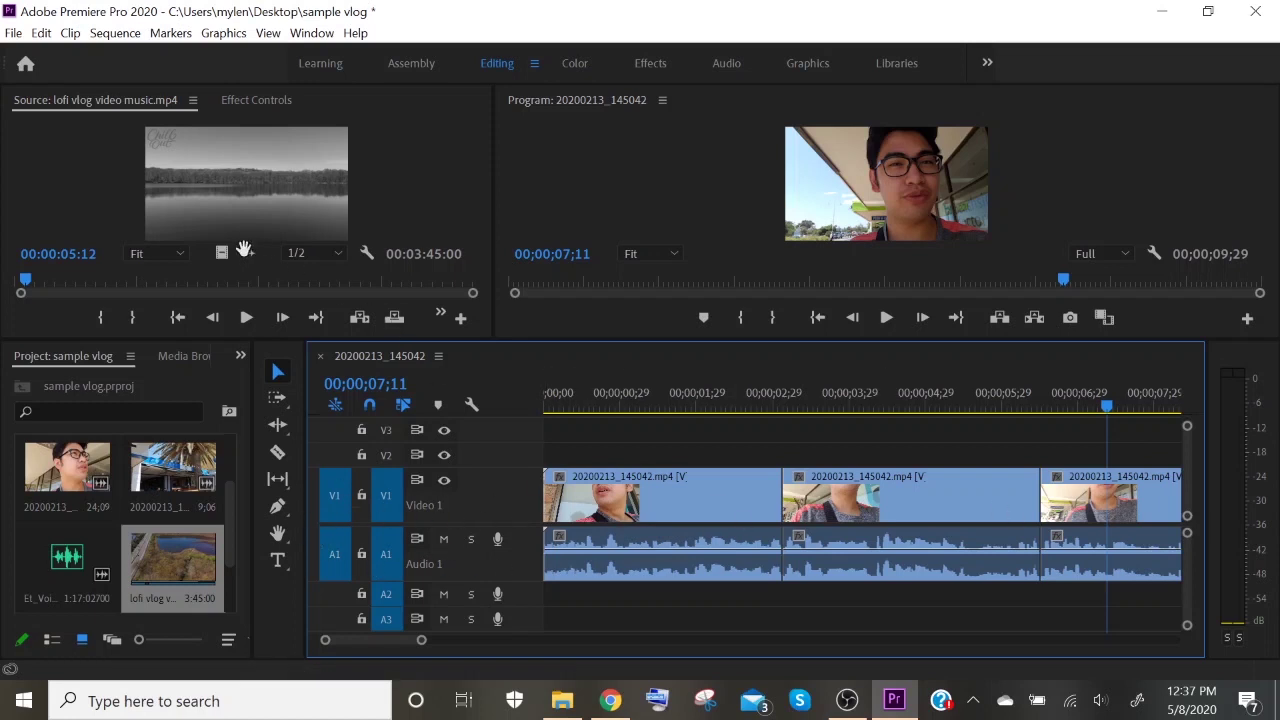
{"action": "left_click_drag", "start_coordinate": [248, 256], "coordinate": [550, 600]}
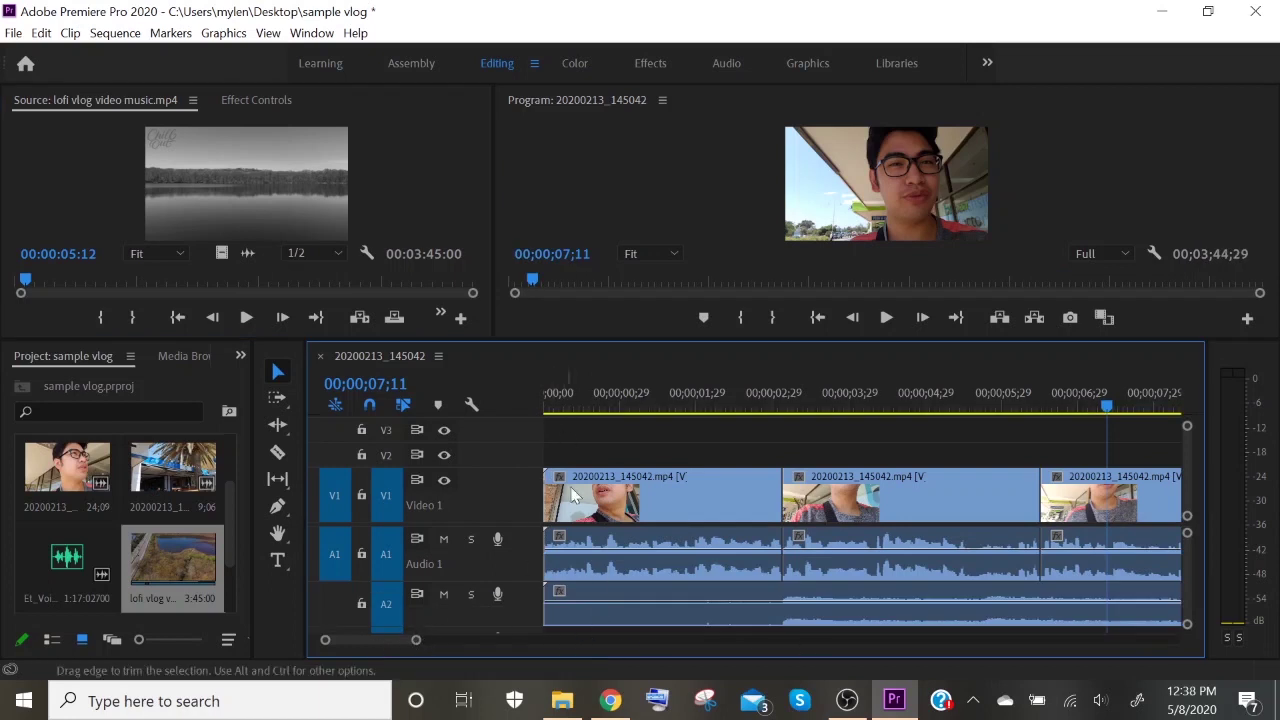
- Play the sequence from the start with the music and lower the volume of the music clip on Audio 2
{"action": "left_click", "coordinate": [549, 410]}
{"action": "left_click", "coordinate": [548, 411]}
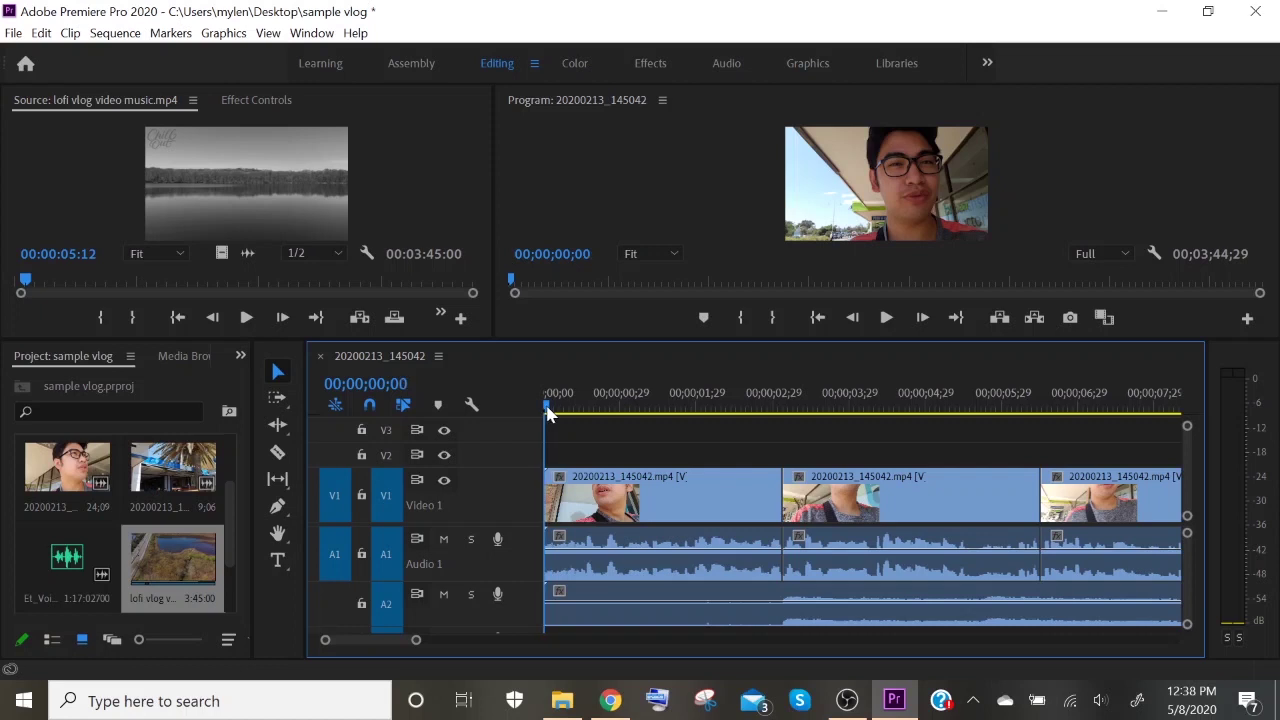
{"action": "key", "text": "space"}
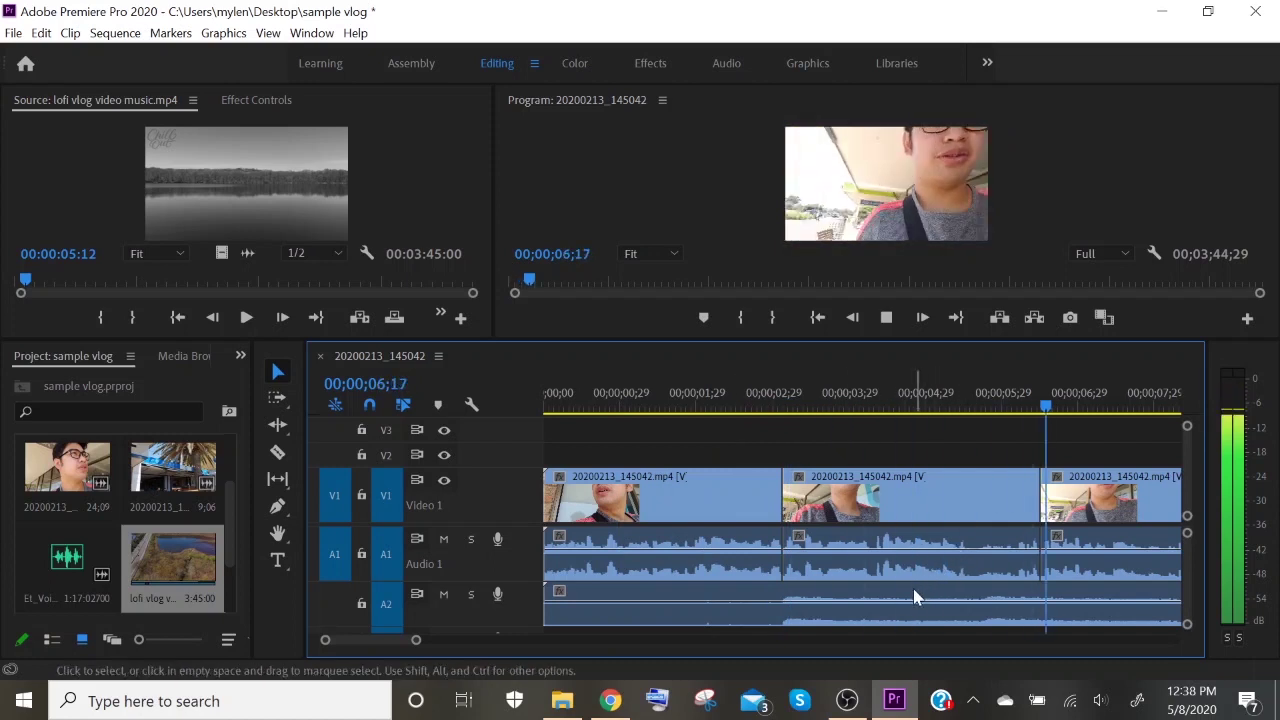
{"action": "key", "text": "space"}
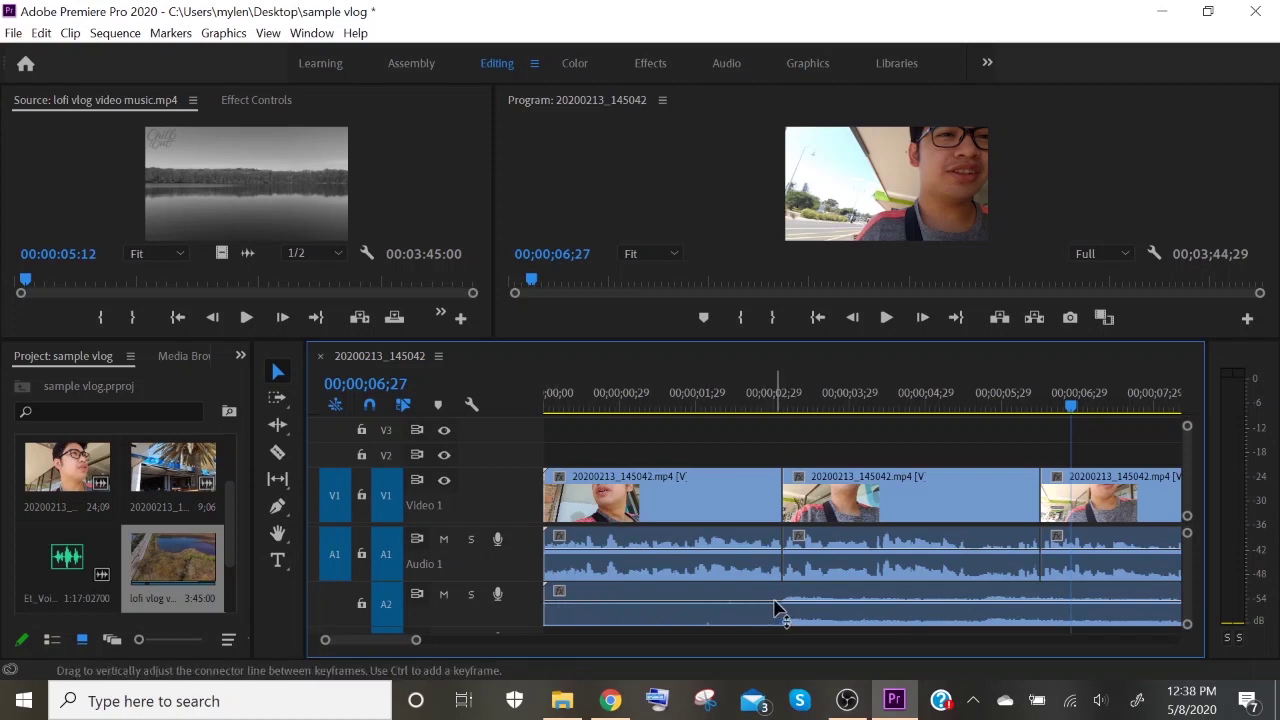
{"action": "left_click_drag", "start_coordinate": [776, 607], "coordinate": [772, 607]}
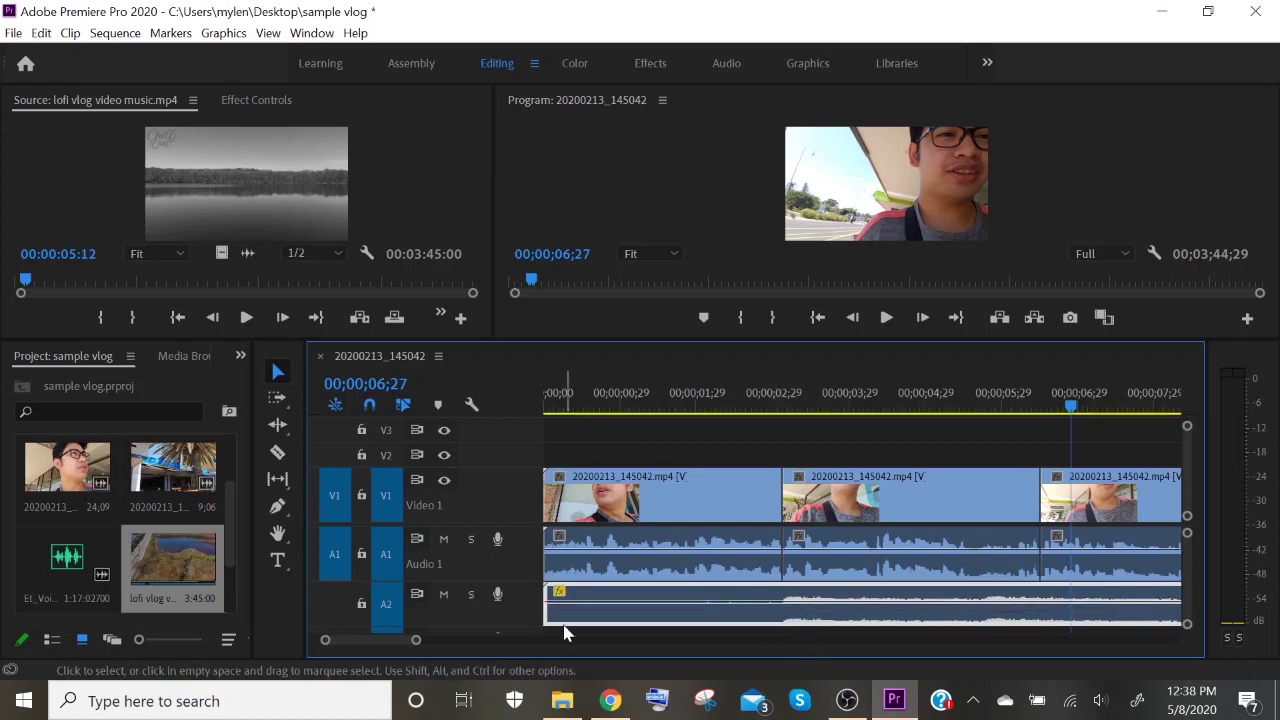
{"action": "scroll", "coordinate": [533, 612], "scroll_direction": "down", "scroll_amount": 2}
{"action": "scroll", "coordinate": [530, 600], "scroll_direction": "up", "scroll_amount": 2}
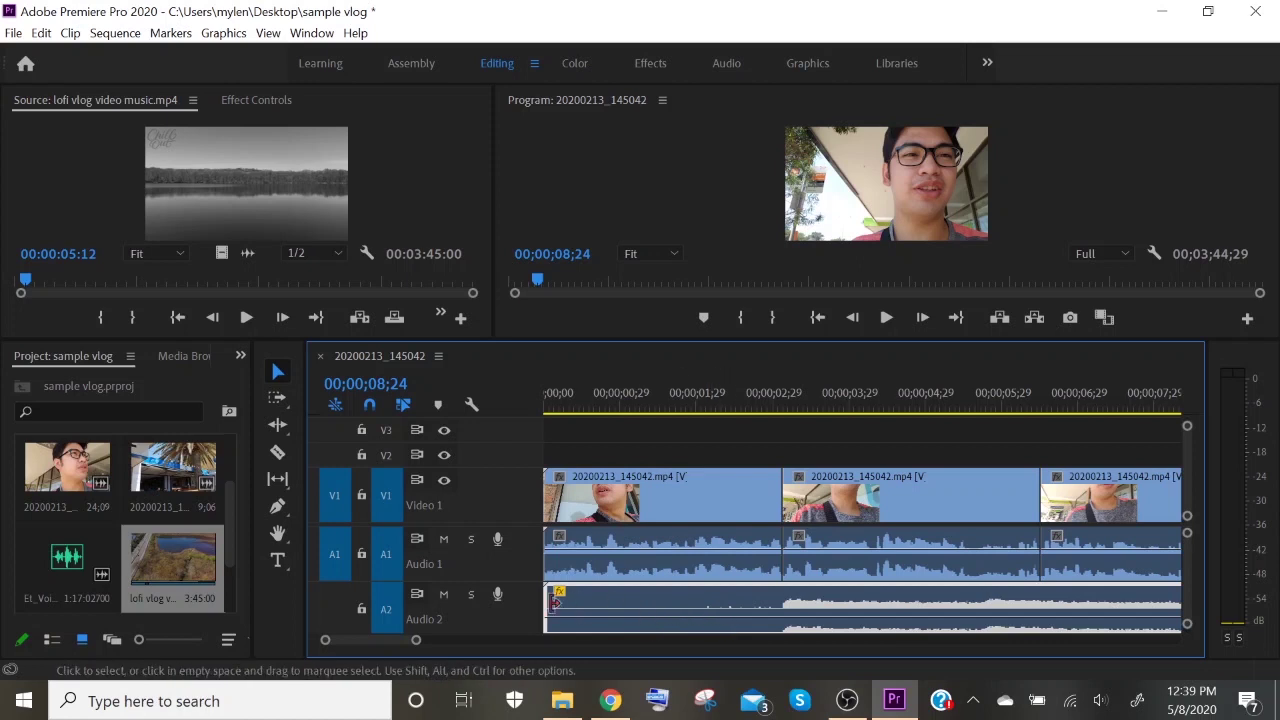
- Cut the quiet opening of about 3 seconds off the Audio 2 music clip and move the remainder to the sequence start
{"action": "key", "text": "c"}
{"action": "left_click", "coordinate": [781, 612]}
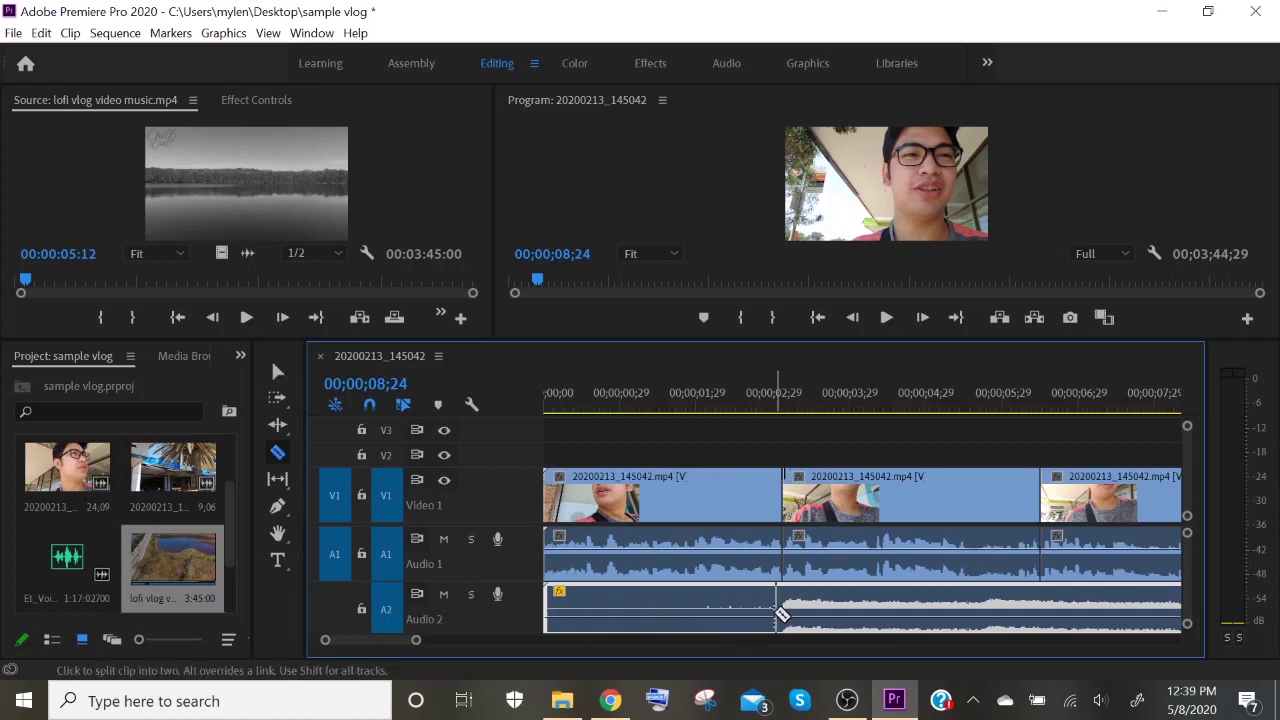
{"action": "key", "text": "v"}
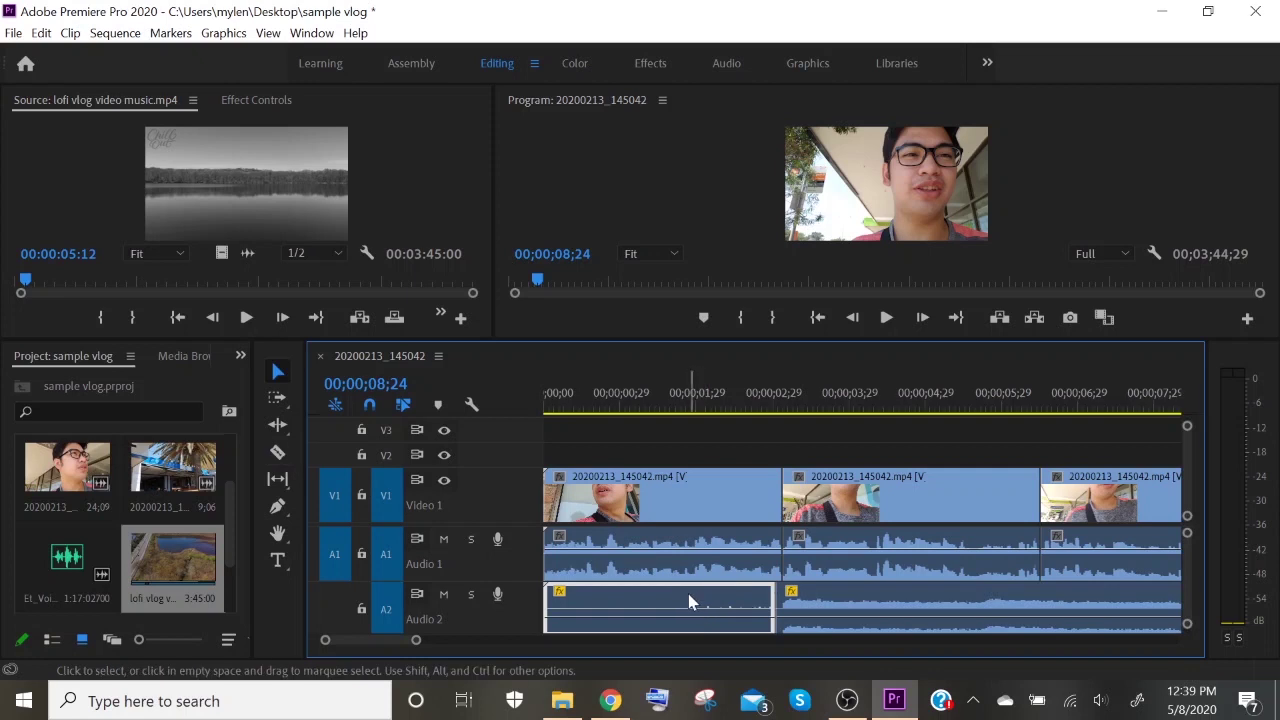
{"action": "key", "text": "Delete"}
{"action": "left_click", "coordinate": [688, 598]}
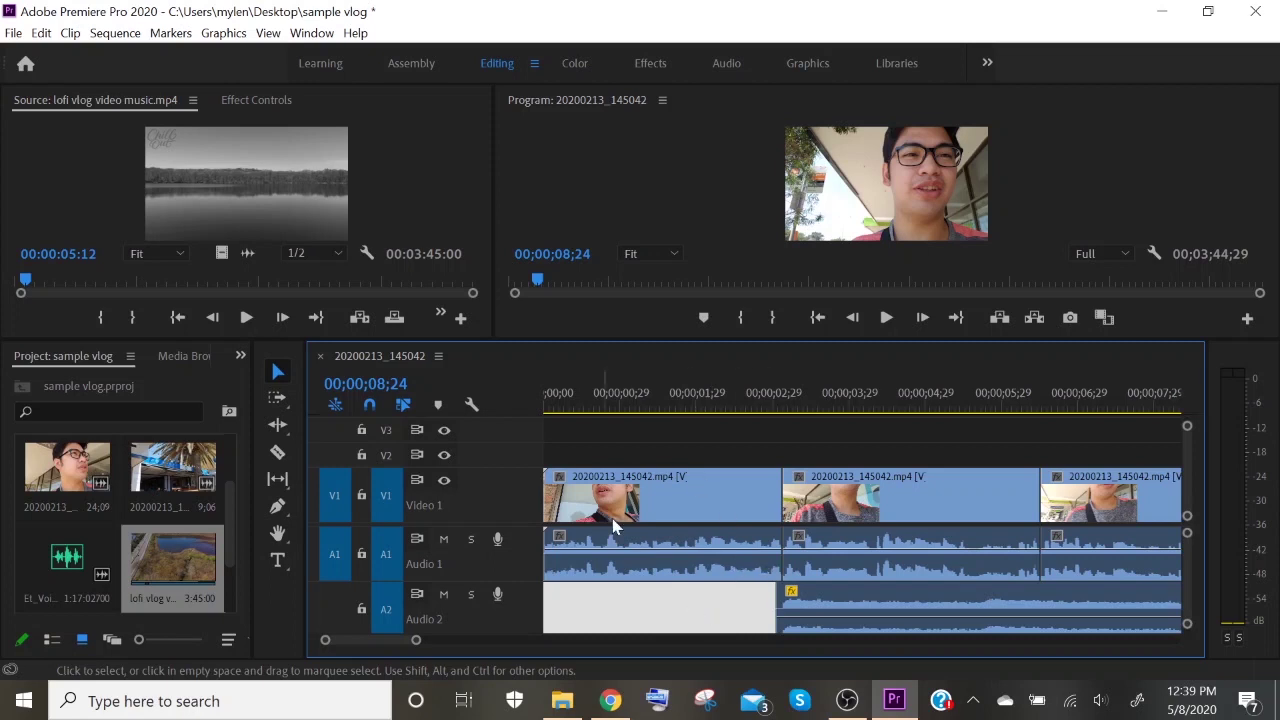
{"action": "left_click_drag", "start_coordinate": [871, 607], "coordinate": [623, 609]}
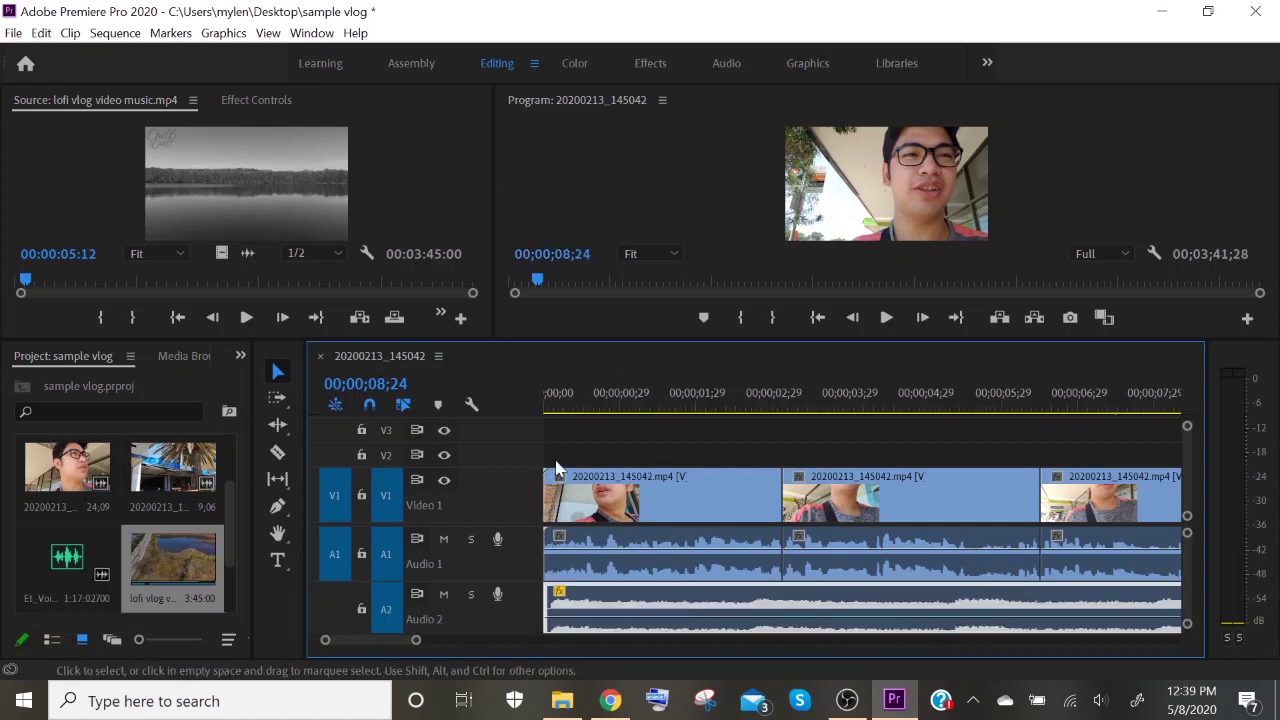
- Play the sequence from the start and fine-tune the volume of the Audio 2 music clip during the check
{"action": "left_click", "coordinate": [550, 401]}
{"action": "key", "text": "space"}
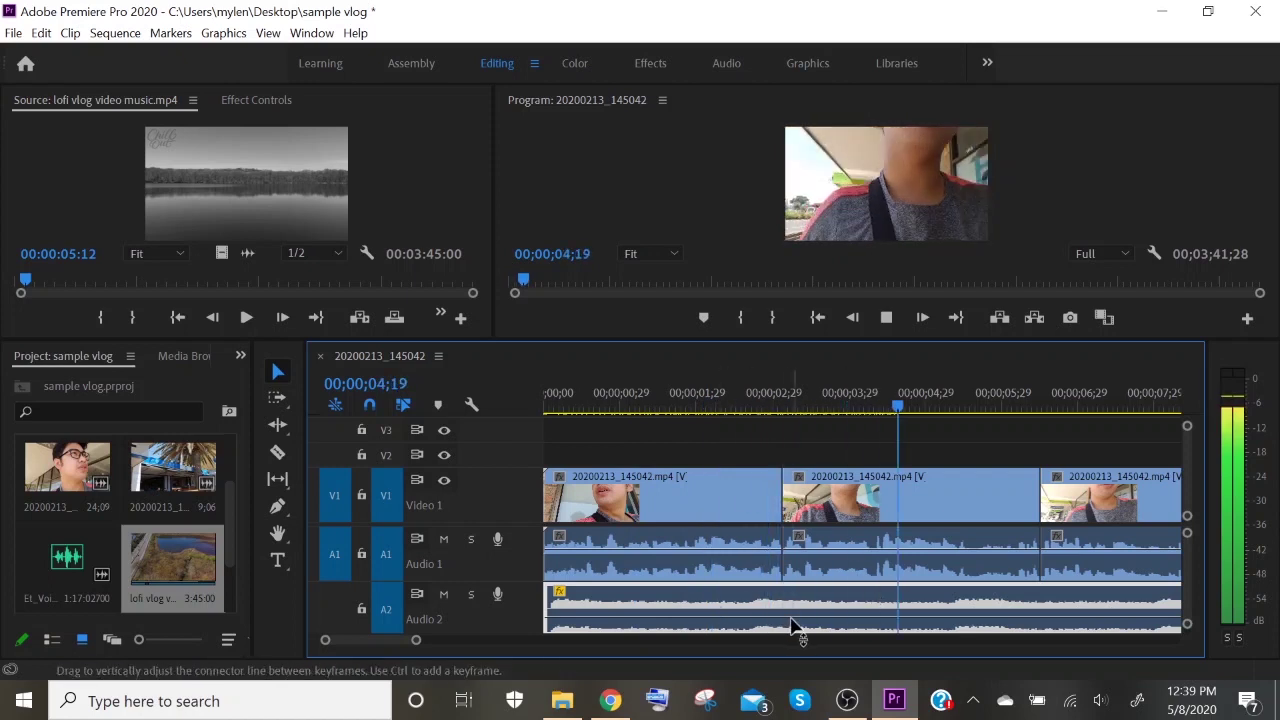
{"action": "key", "text": "space"}
{"action": "left_click_drag", "start_coordinate": [791, 624], "coordinate": [795, 621]}
{"action": "key", "text": "space"}
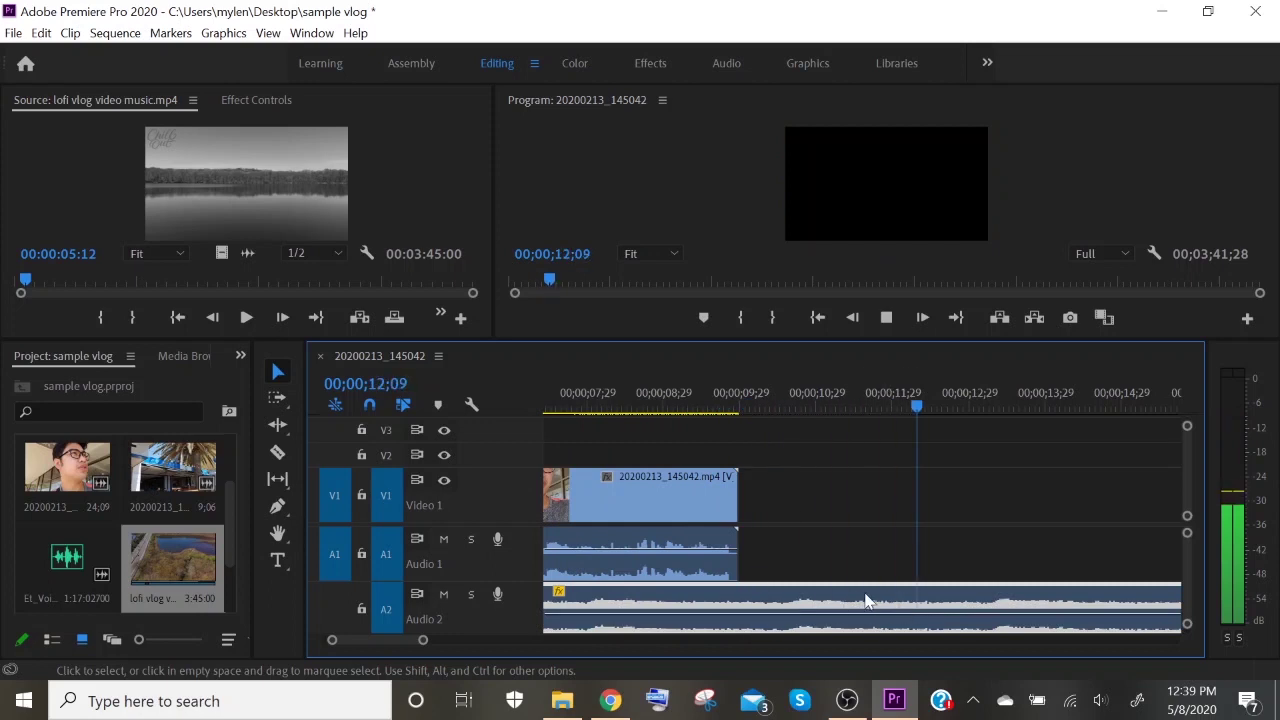
{"action": "key", "text": "space"}
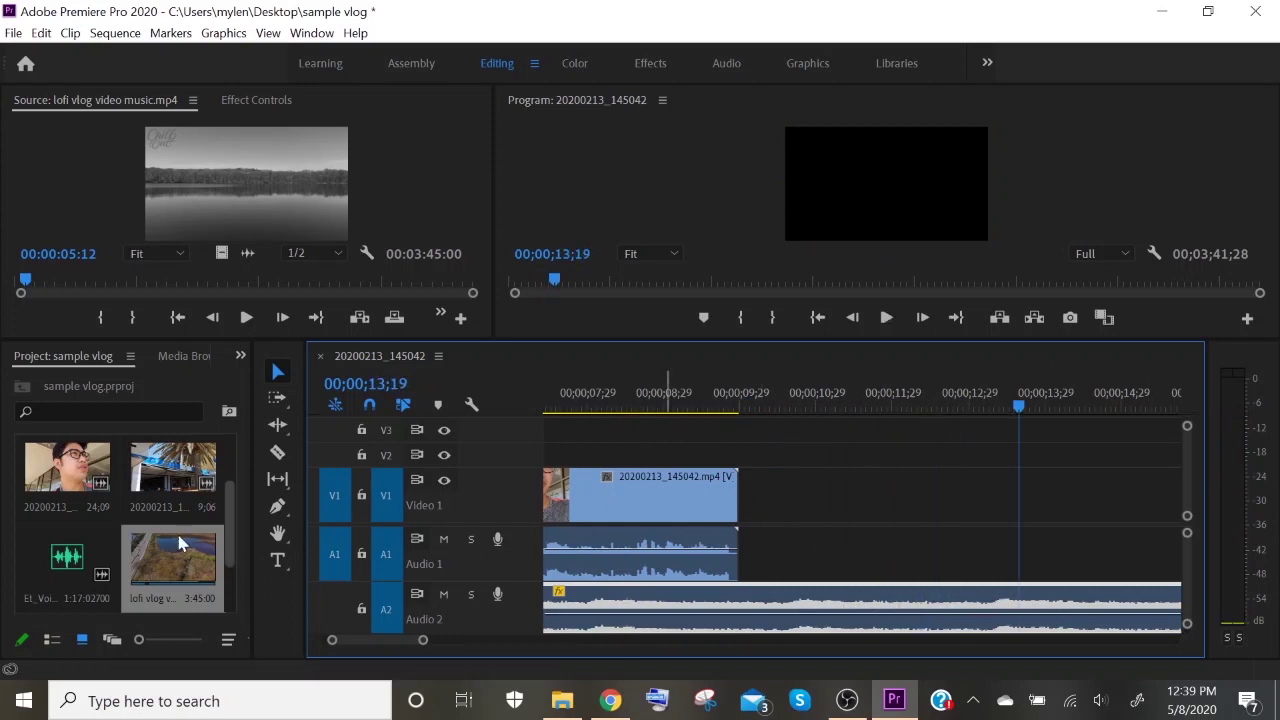
- Open the street clip 20200213_145057.mp4 from the project in the source monitor and play it from its beginning
{"action": "scroll", "coordinate": [127, 525], "scroll_direction": "up", "scroll_amount": 2}
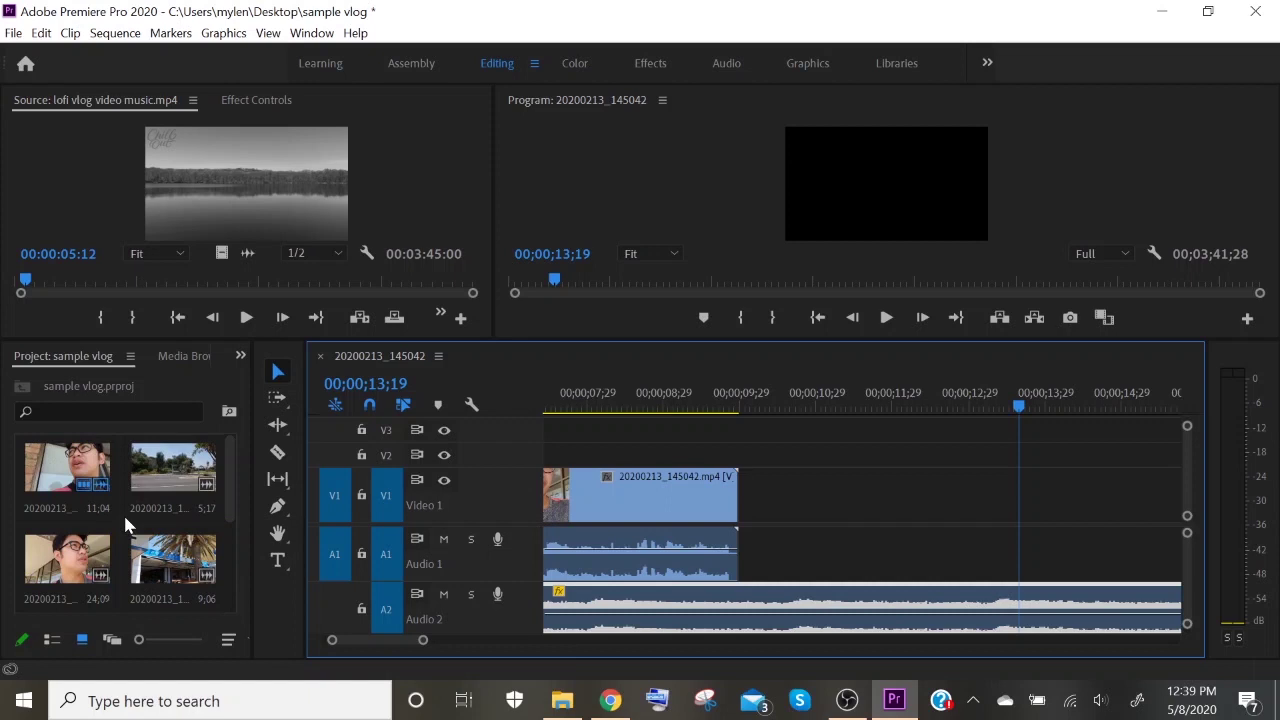
{"action": "left_click", "coordinate": [170, 476]}
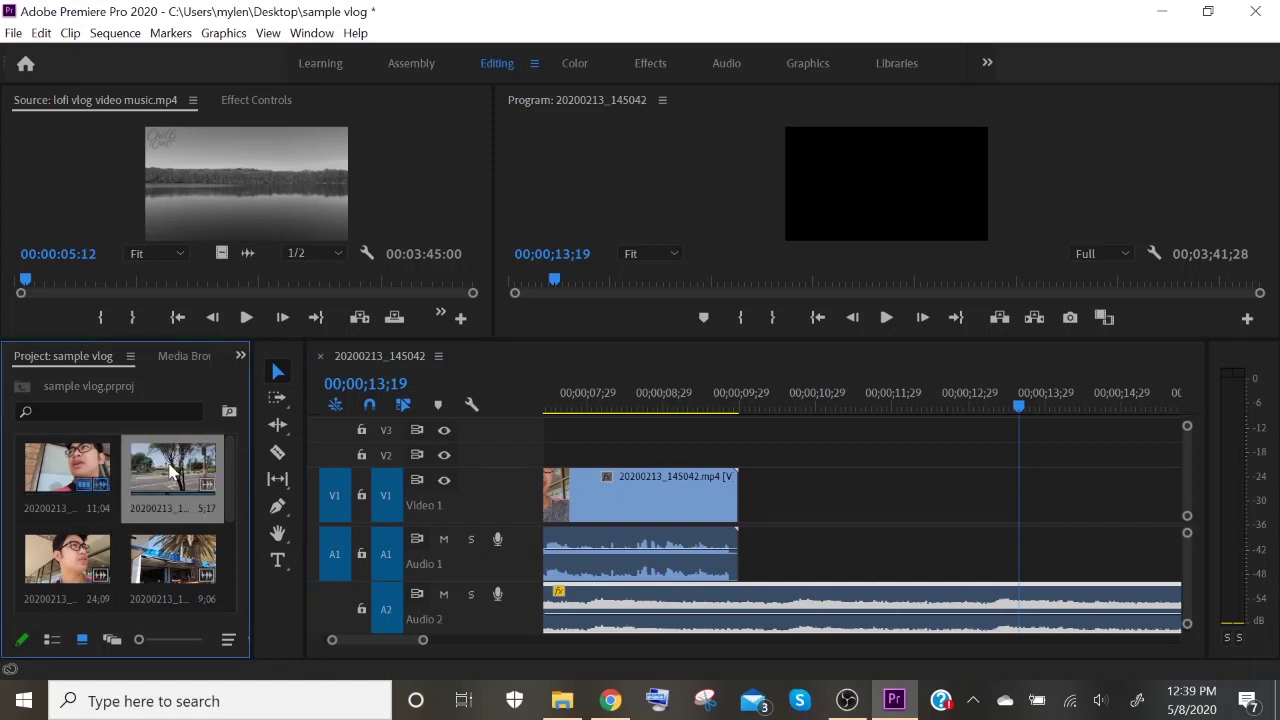
{"action": "mouse_move", "coordinate": [174, 482]}
{"action": "left_mouse_down"}
{"action": "mouse_move", "coordinate": [809, 520]}
{"action": "mouse_move", "coordinate": [176, 480]}
{"action": "left_mouse_up"}
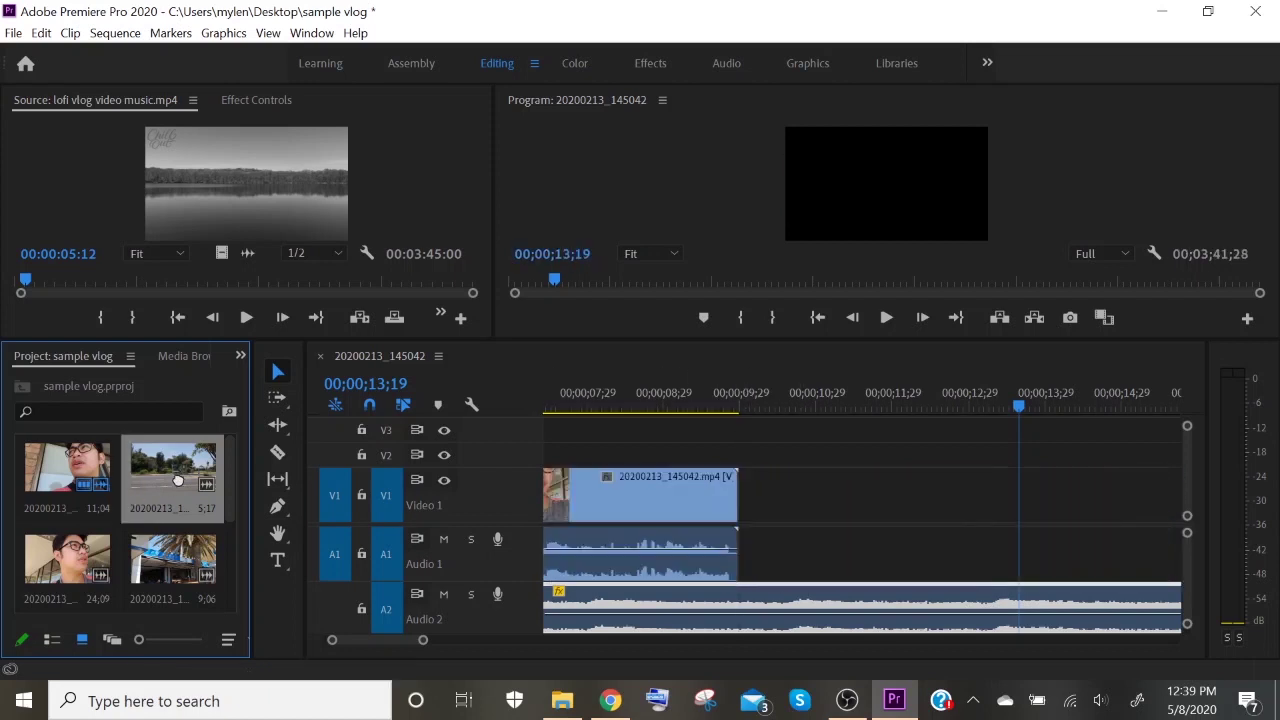
{"action": "double_click", "coordinate": [166, 477]}
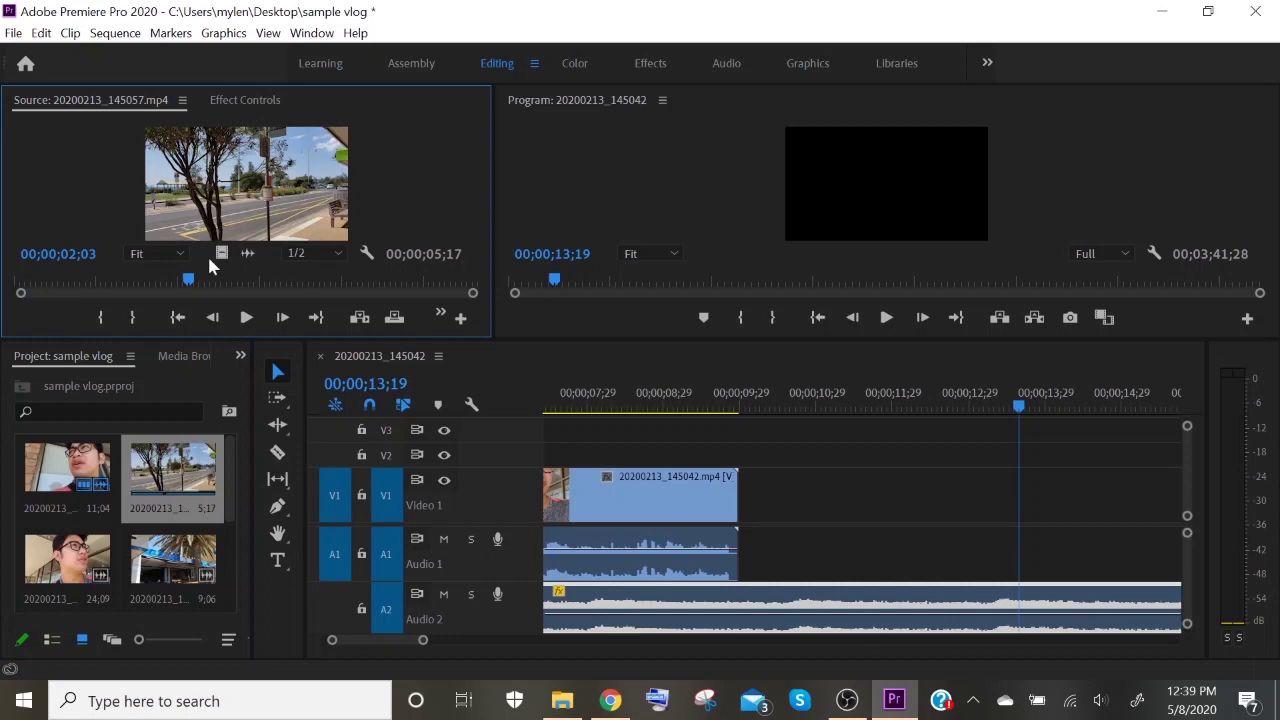
{"action": "left_click_drag", "start_coordinate": [188, 287], "coordinate": [22, 281]}
{"action": "key", "text": "space"}
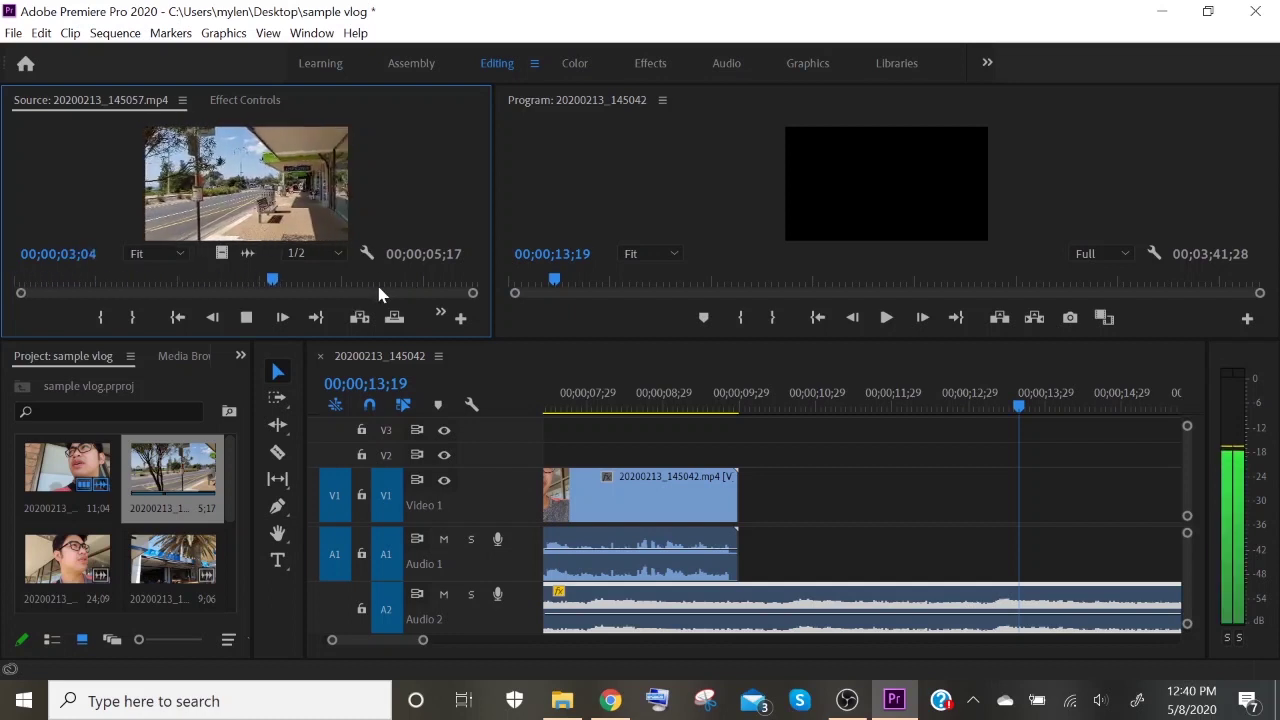
{"action": "key", "text": "space"}
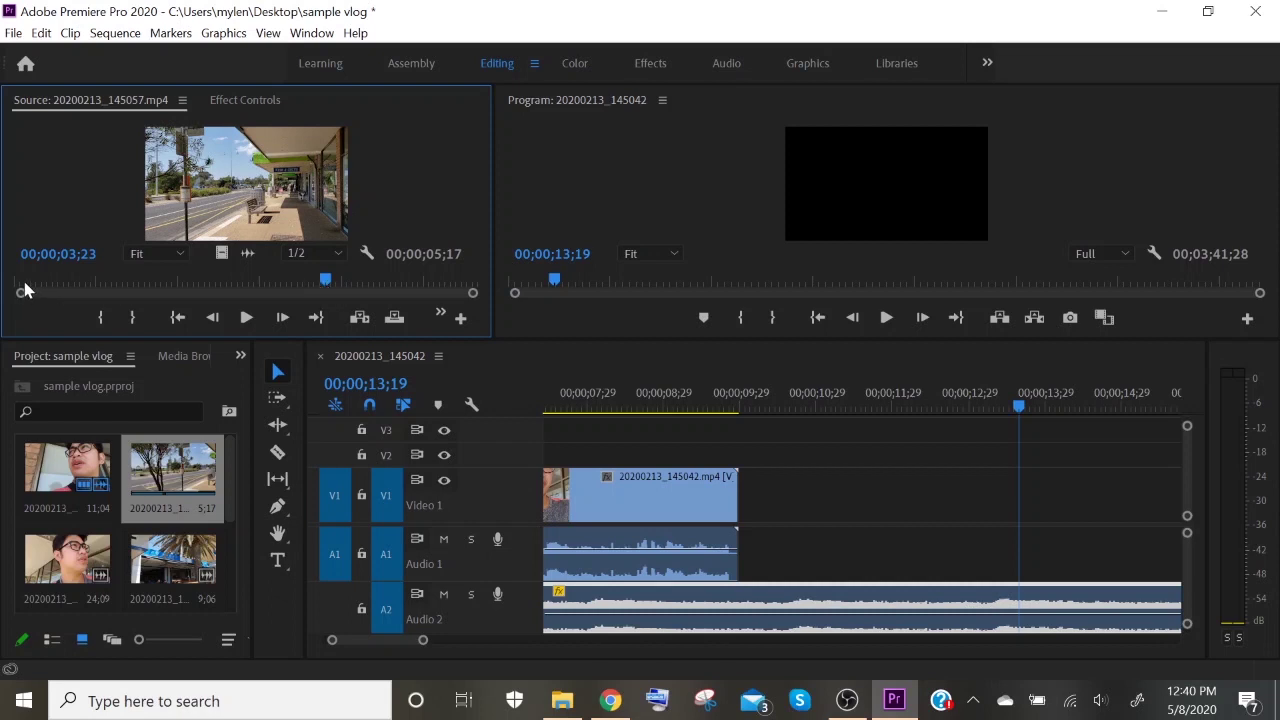
- Mark an in point at 00;00;00;06 and an out point at 00;00;04;07 on the street clip in the source monitor
{"action": "left_click_drag", "start_coordinate": [25, 290], "coordinate": [15, 284]}
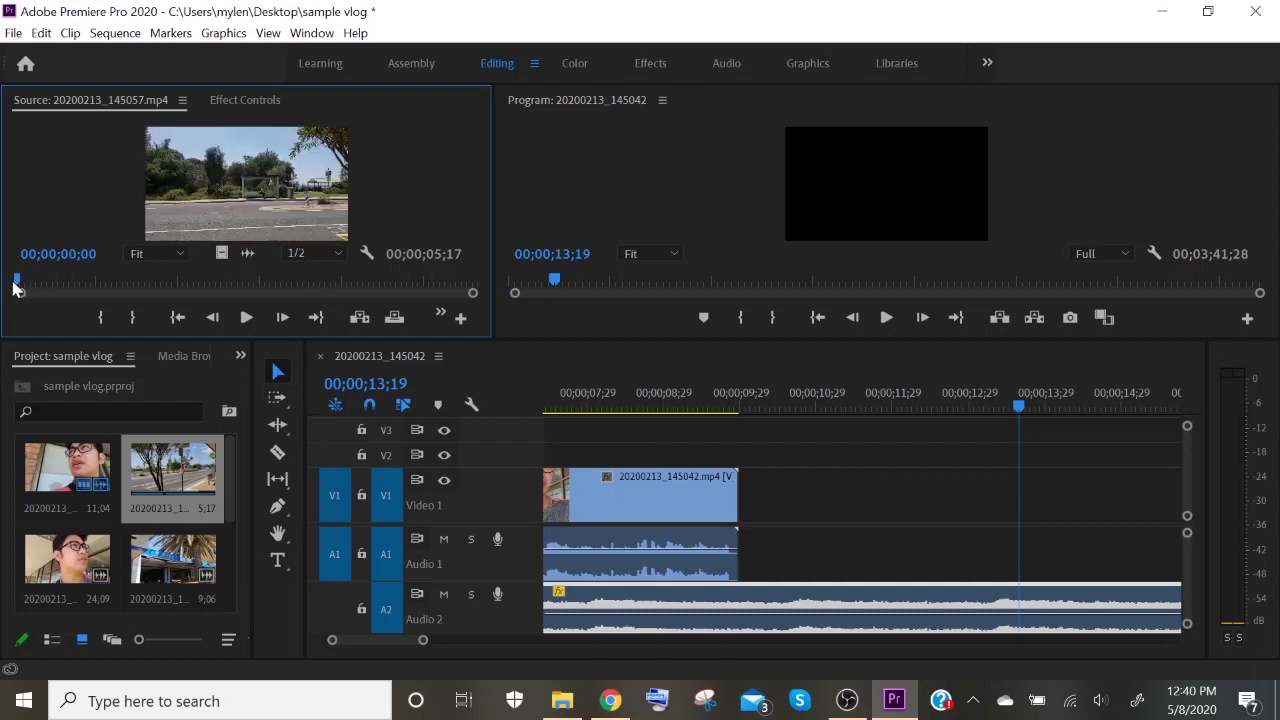
{"action": "left_click", "coordinate": [101, 318]}
{"action": "left_click", "coordinate": [101, 318]}
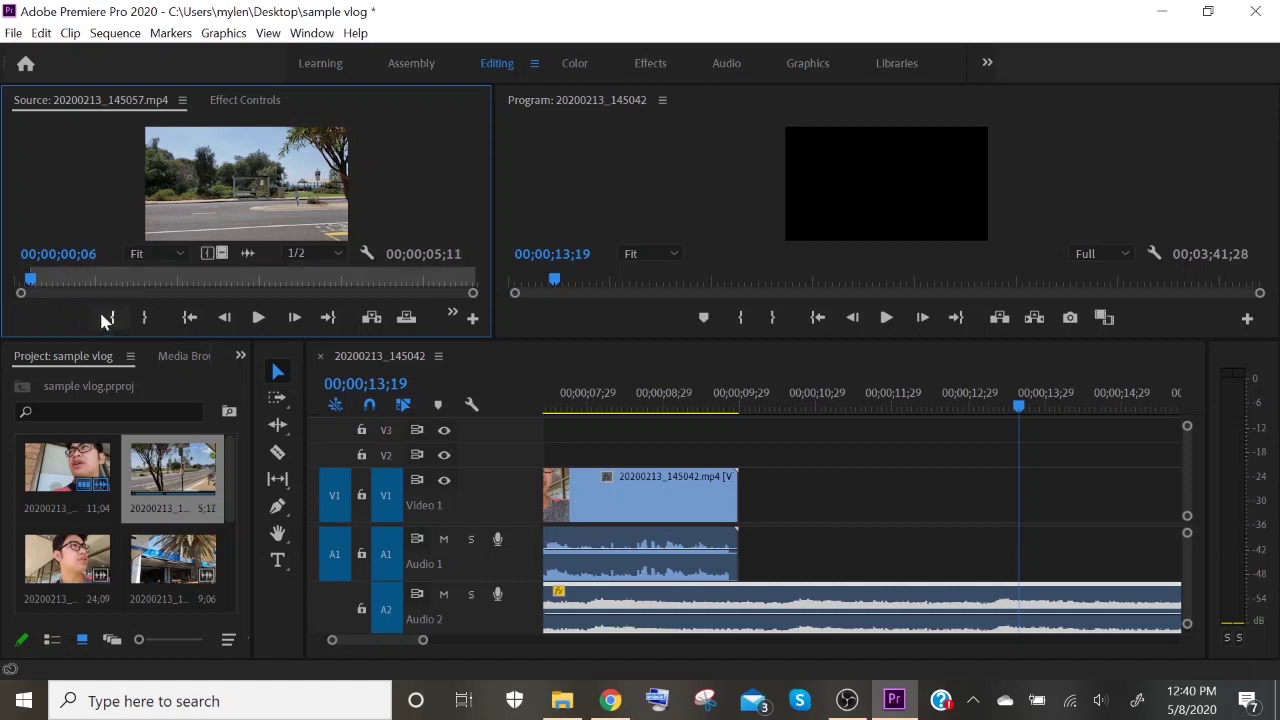
{"action": "key", "text": "space"}
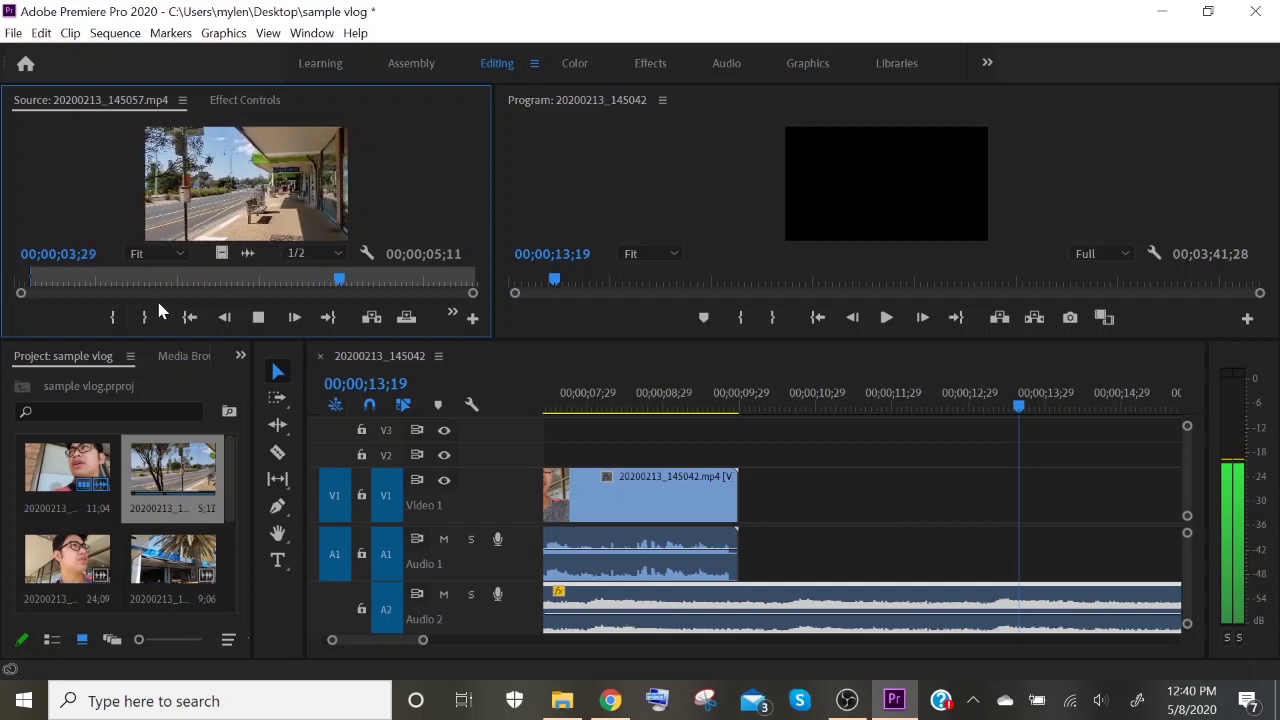
{"action": "key", "text": "space"}
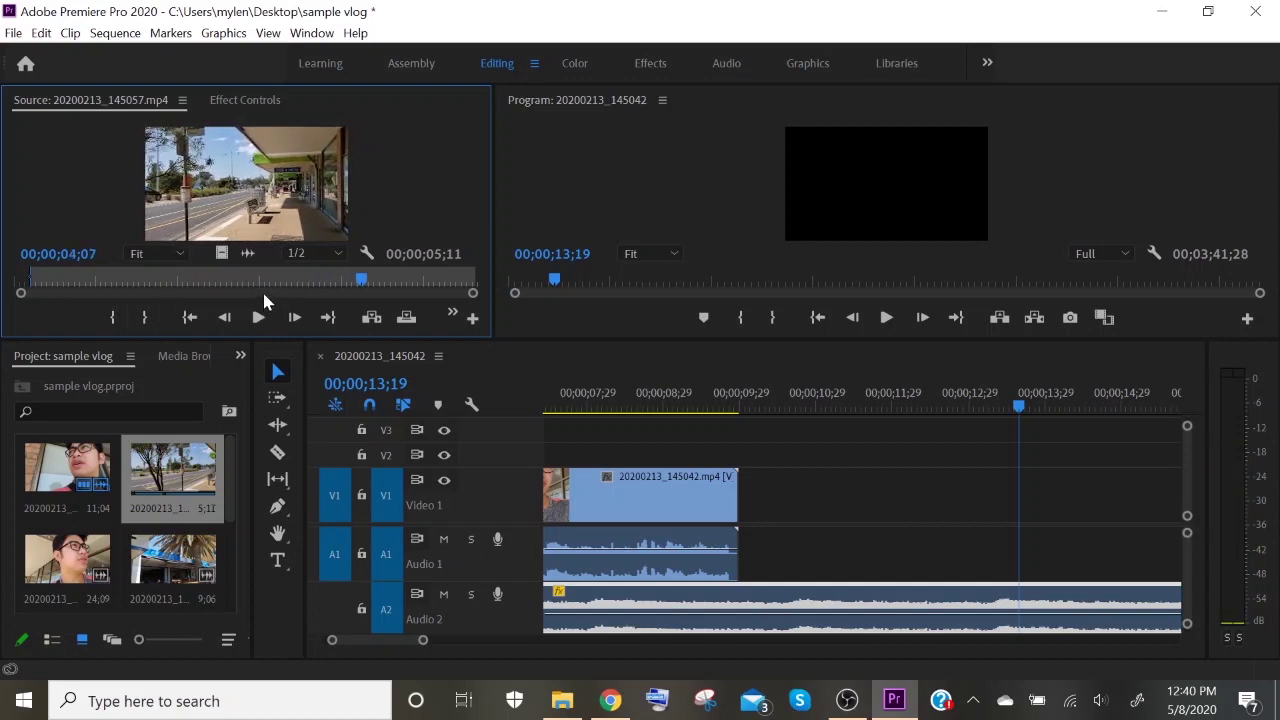
{"action": "left_click", "coordinate": [146, 320]}
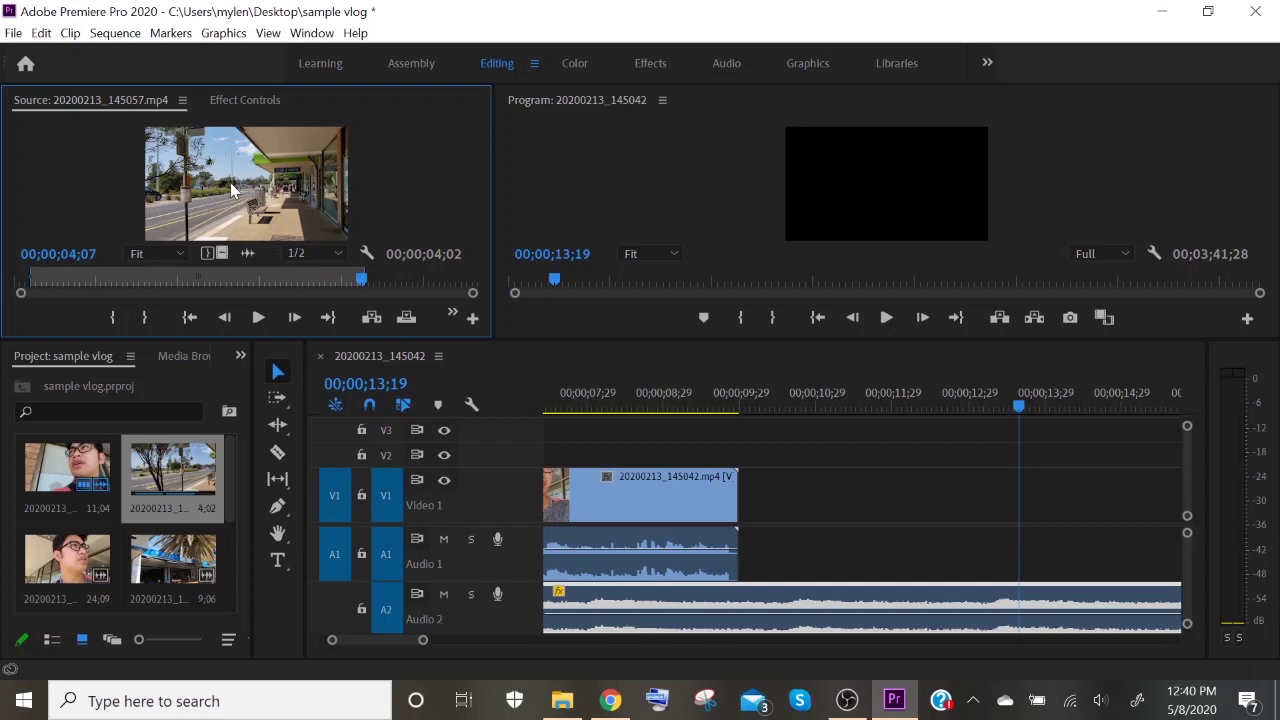
- Place the trimmed street clip directly after 20200213_145042.mp4 on Video 1 and play across the join
{"action": "left_click_drag", "start_coordinate": [525, 330], "coordinate": [745, 507]}
{"action": "left_click", "coordinate": [625, 398]}
{"action": "key", "text": "space"}
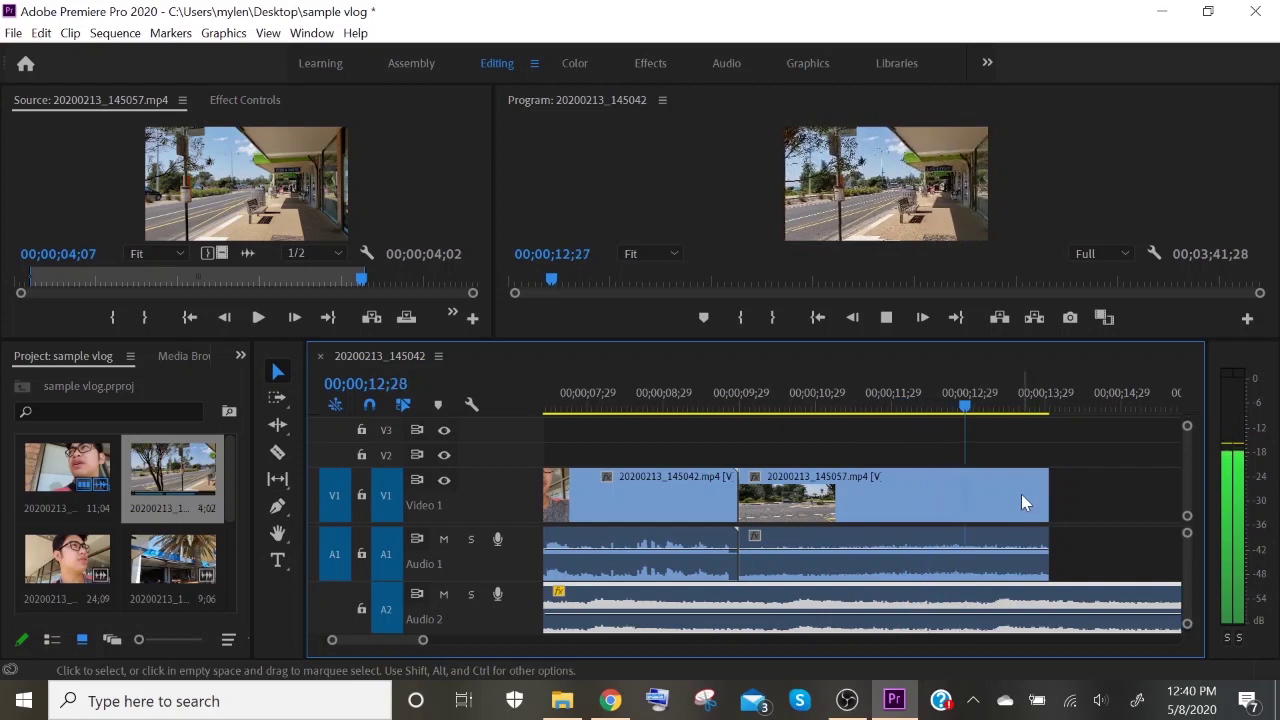
{"action": "key", "text": "space"}
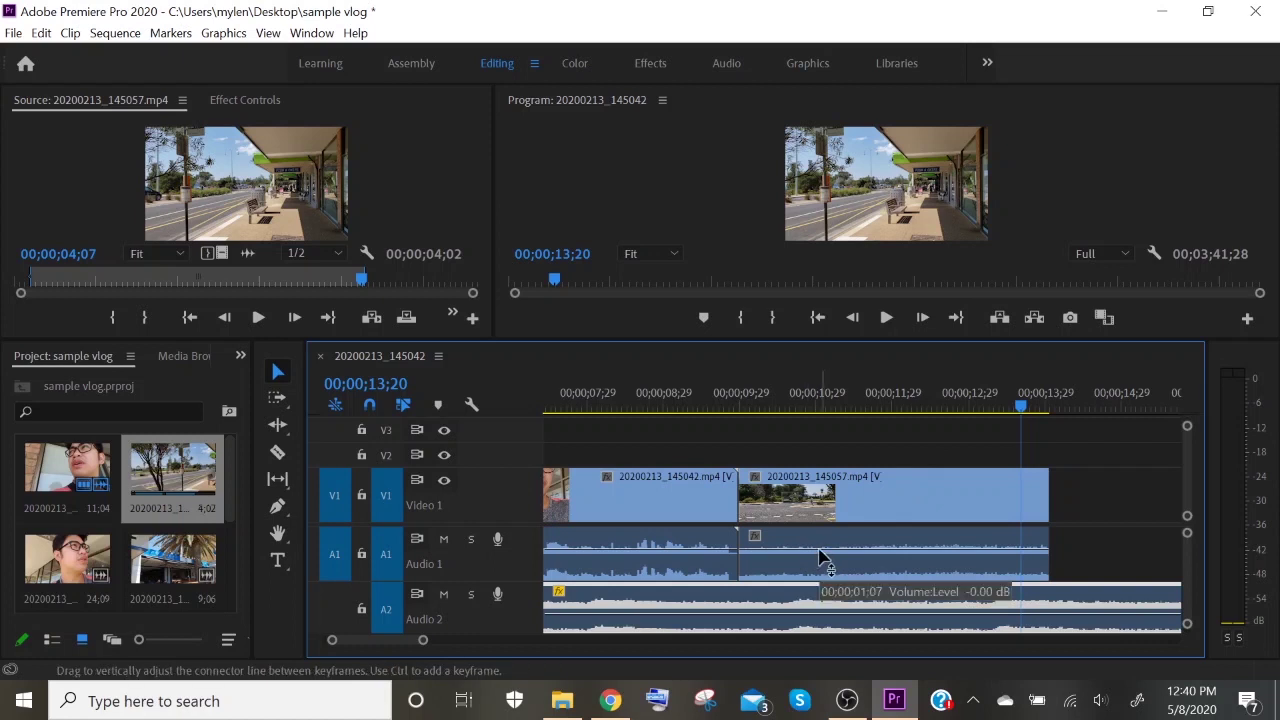
- Lower the volume of the street clip's sound on Audio 1 and play that part of the sequence
{"action": "mouse_move", "coordinate": [818, 558]}
{"action": "left_mouse_down"}
{"action": "mouse_move", "coordinate": [814, 576]}
{"action": "mouse_move", "coordinate": [820, 566]}
{"action": "left_mouse_up"}
{"action": "left_click", "coordinate": [728, 398]}
{"action": "key", "text": "space"}
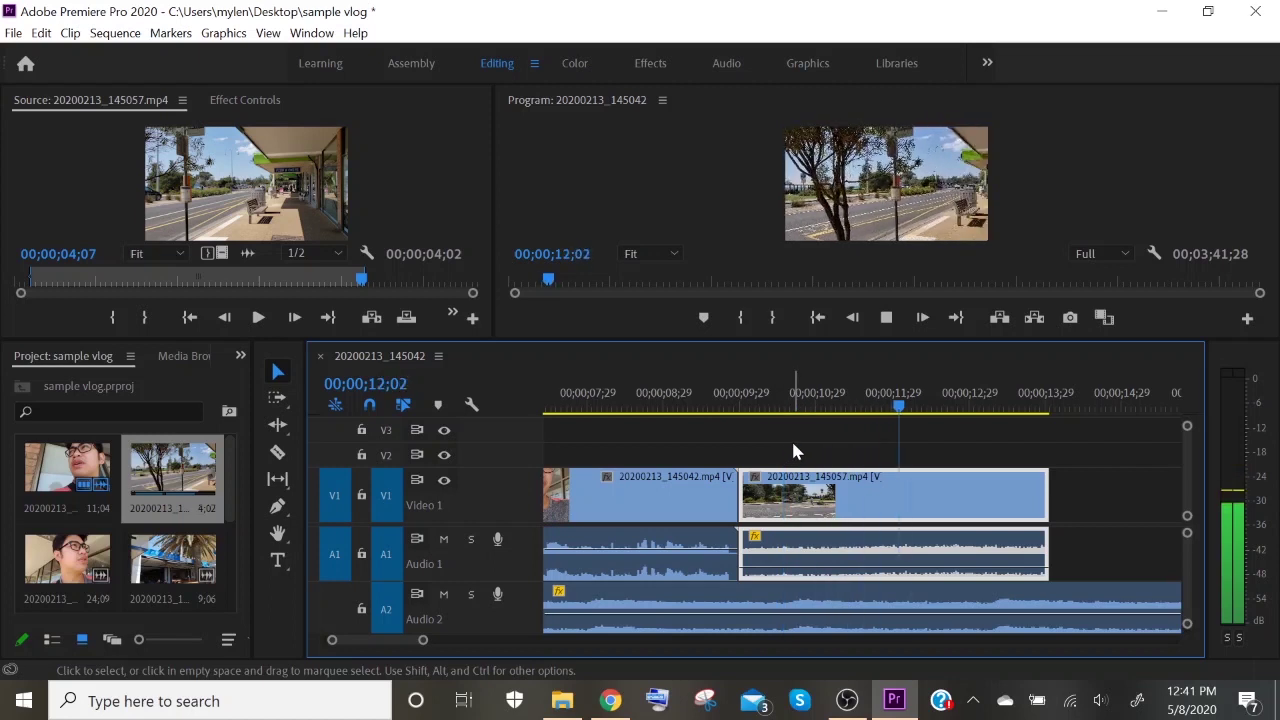
{"action": "key", "text": "space"}
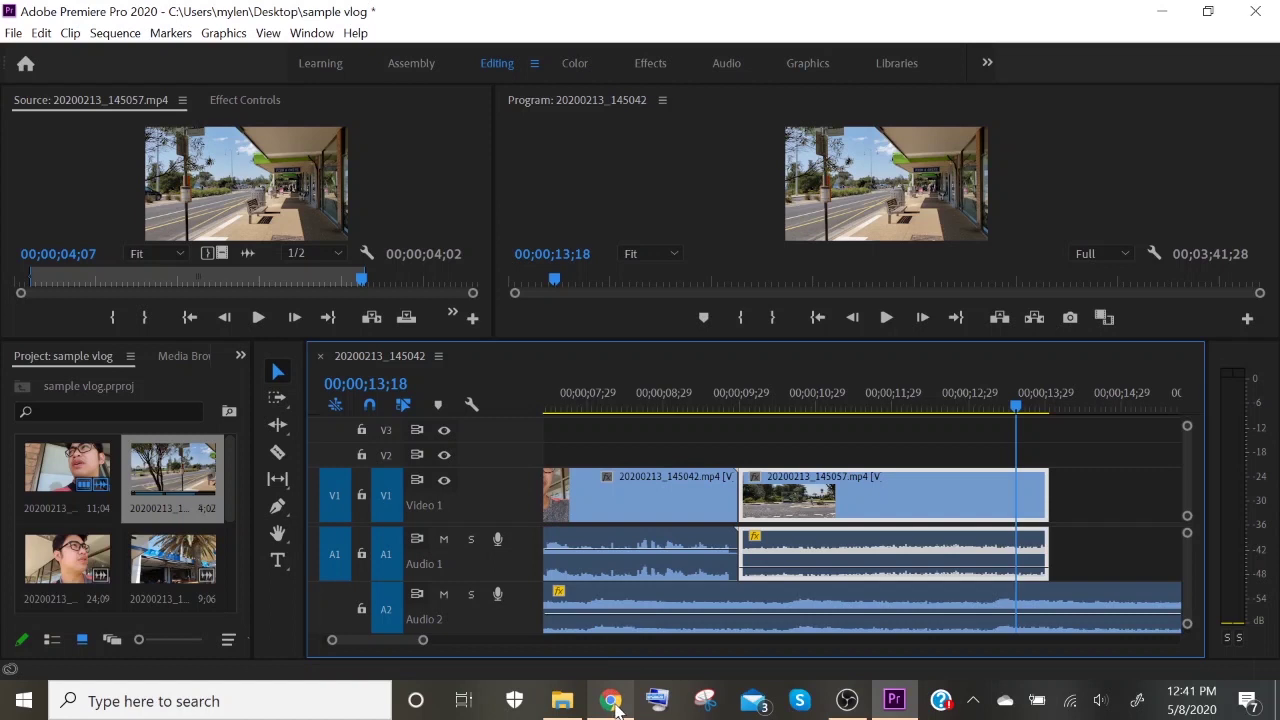
- Switch to Chrome, search YouTube for "youtube subscribe button green screen no copyright" and preview the video Green Screen Subscribe button No Copyright
{"action": "mouse_move", "coordinate": [614, 708]}
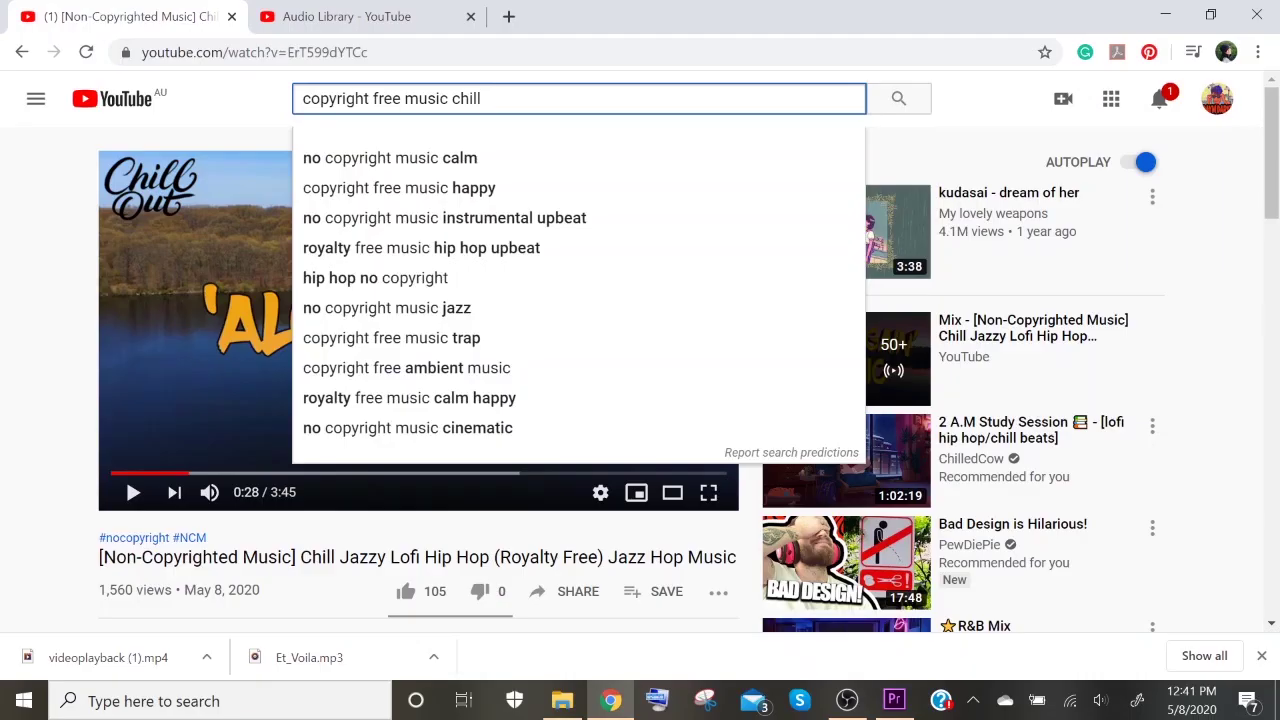
{"action": "left_click_drag", "start_coordinate": [482, 98], "coordinate": [263, 106]}
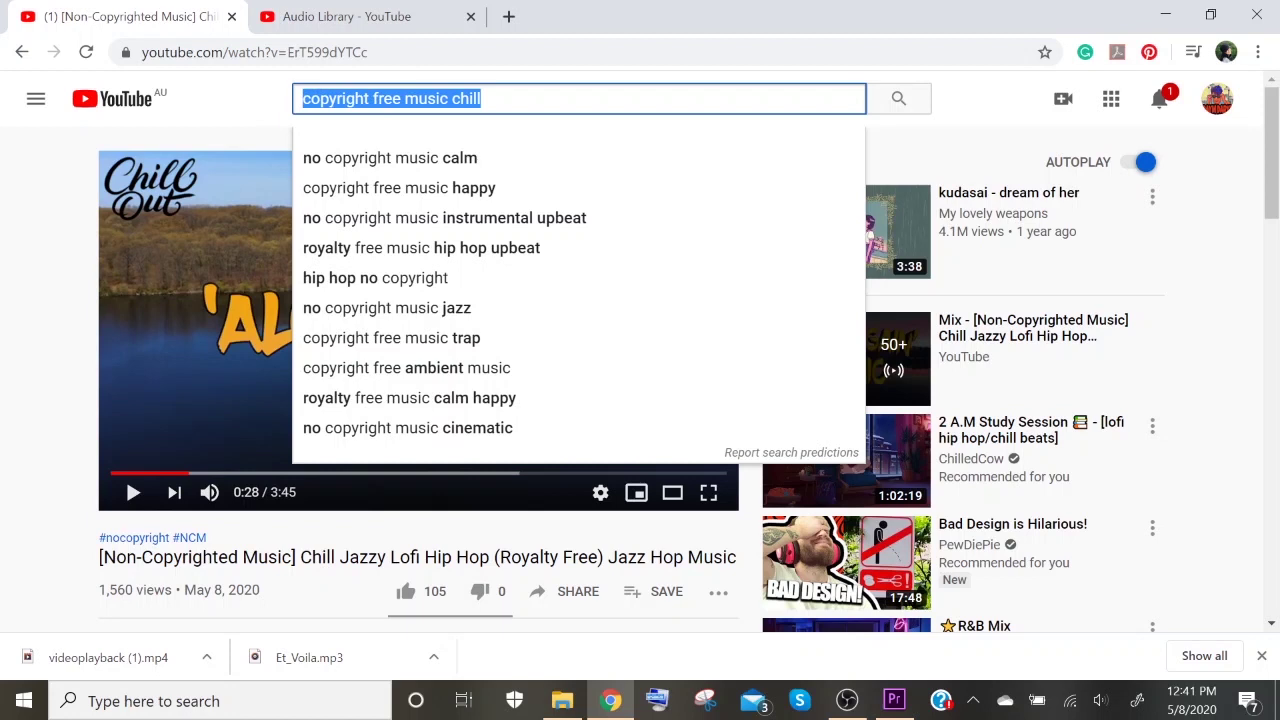
{"action": "type", "text": "youtube su"}
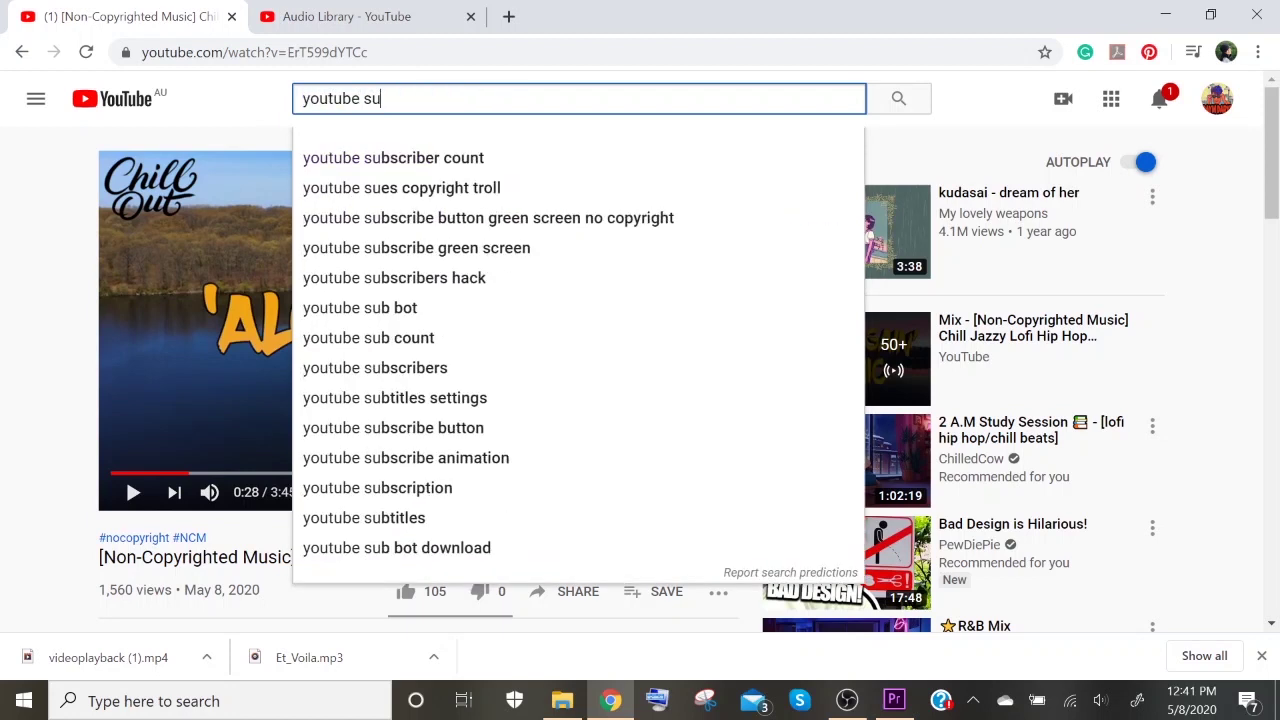
{"action": "type", "text": "bscr"}
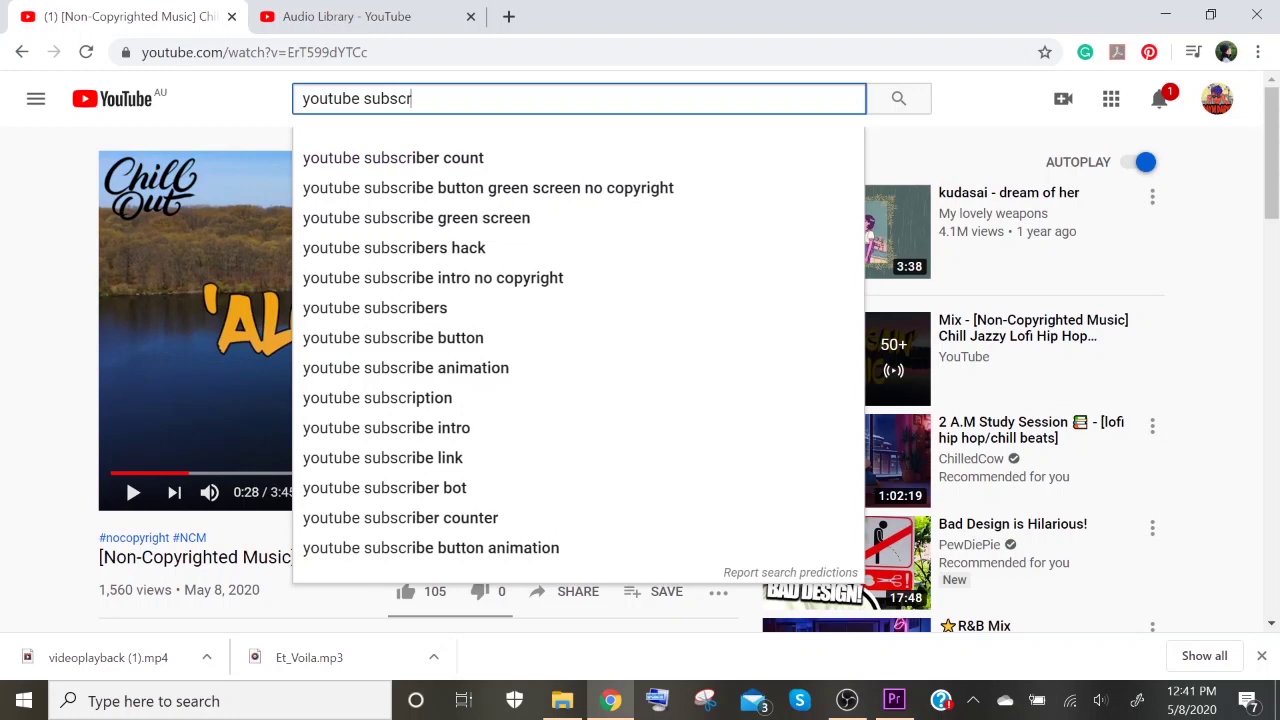
{"action": "type", "text": "ibe button"}
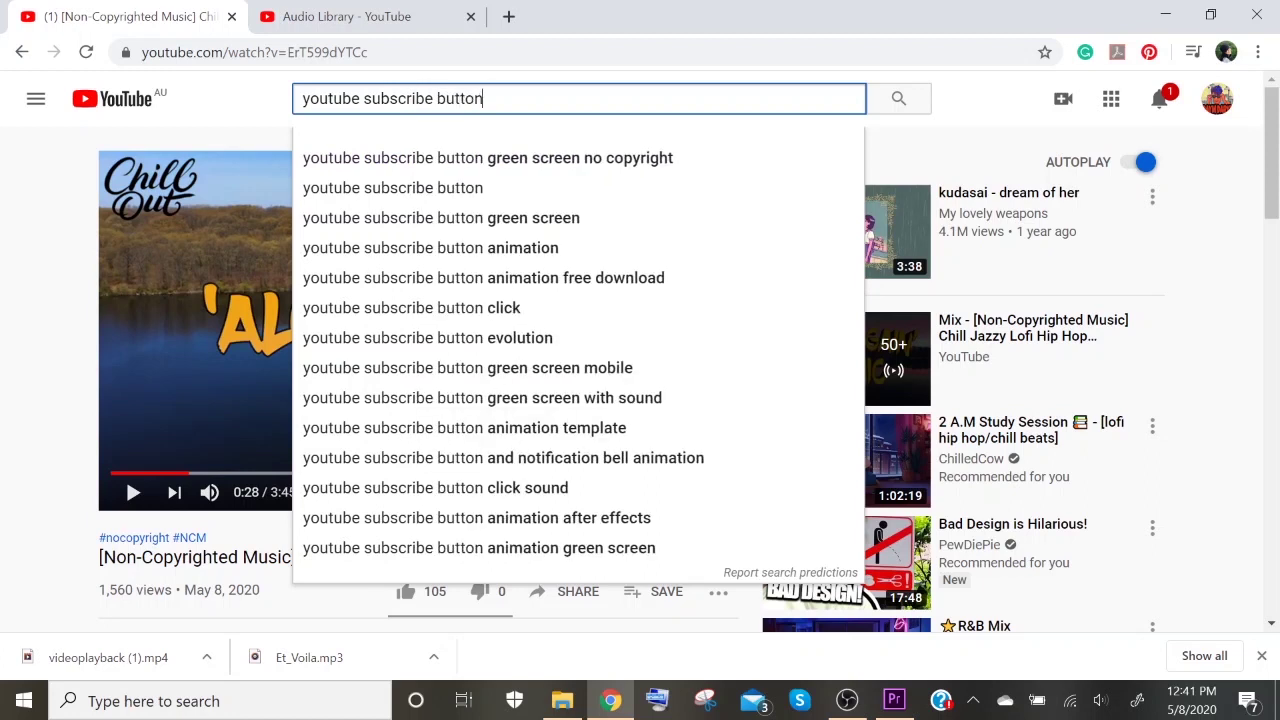
{"action": "left_click", "coordinate": [570, 167]}
{"action": "left_click", "coordinate": [252, 335]}
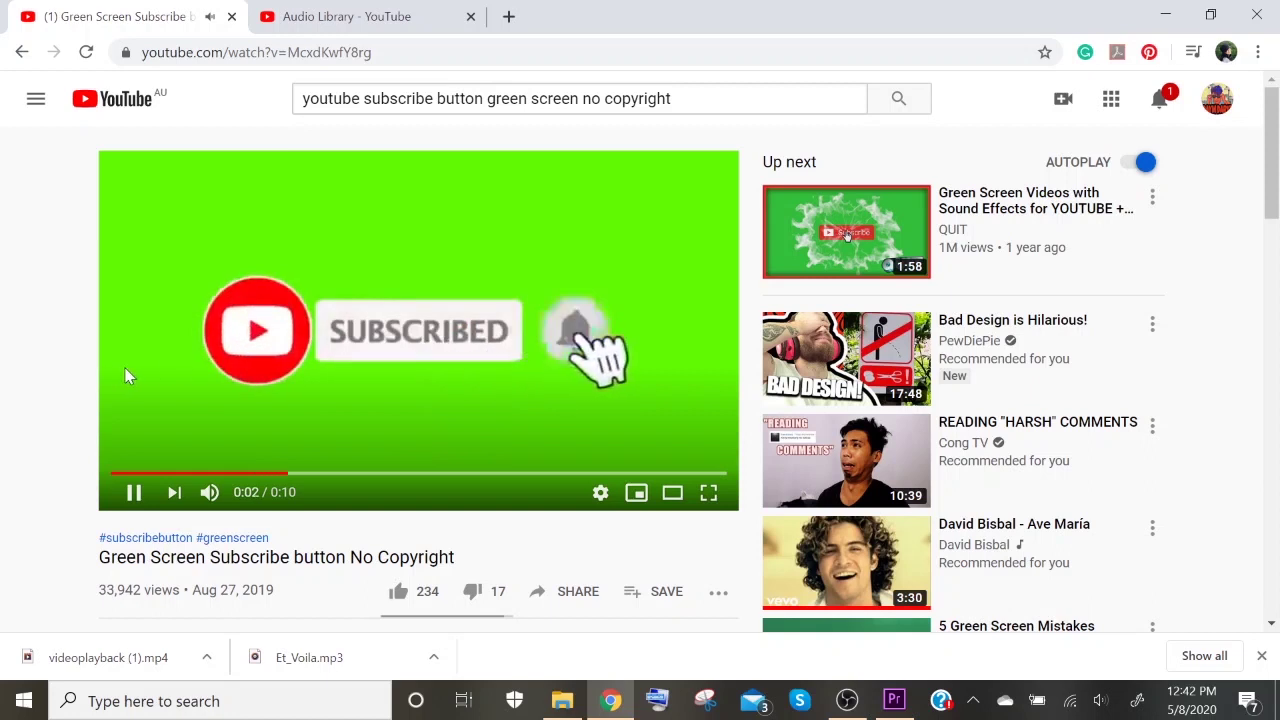
{"action": "left_click", "coordinate": [170, 417]}
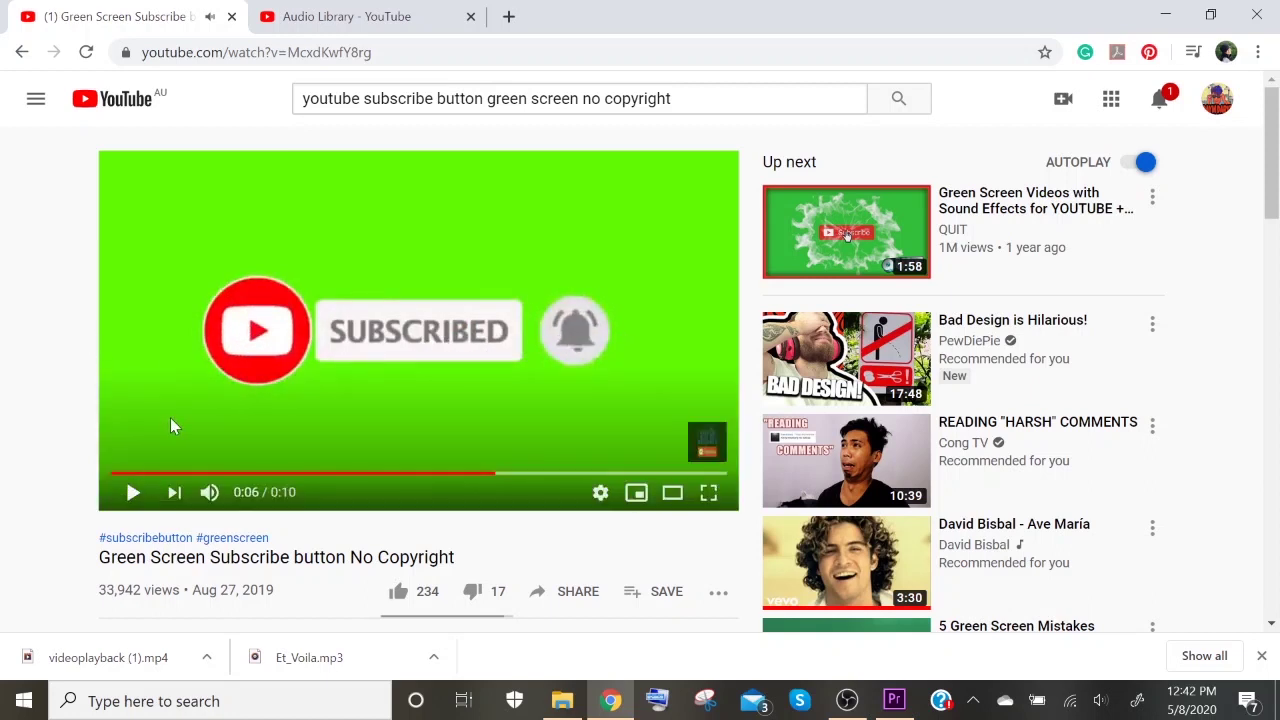
- Copy the green screen video's link and submit it to the savefrom.net online video downloader
{"action": "left_click", "coordinate": [282, 57]}
{"action": "key", "text": "ctrl+c"}
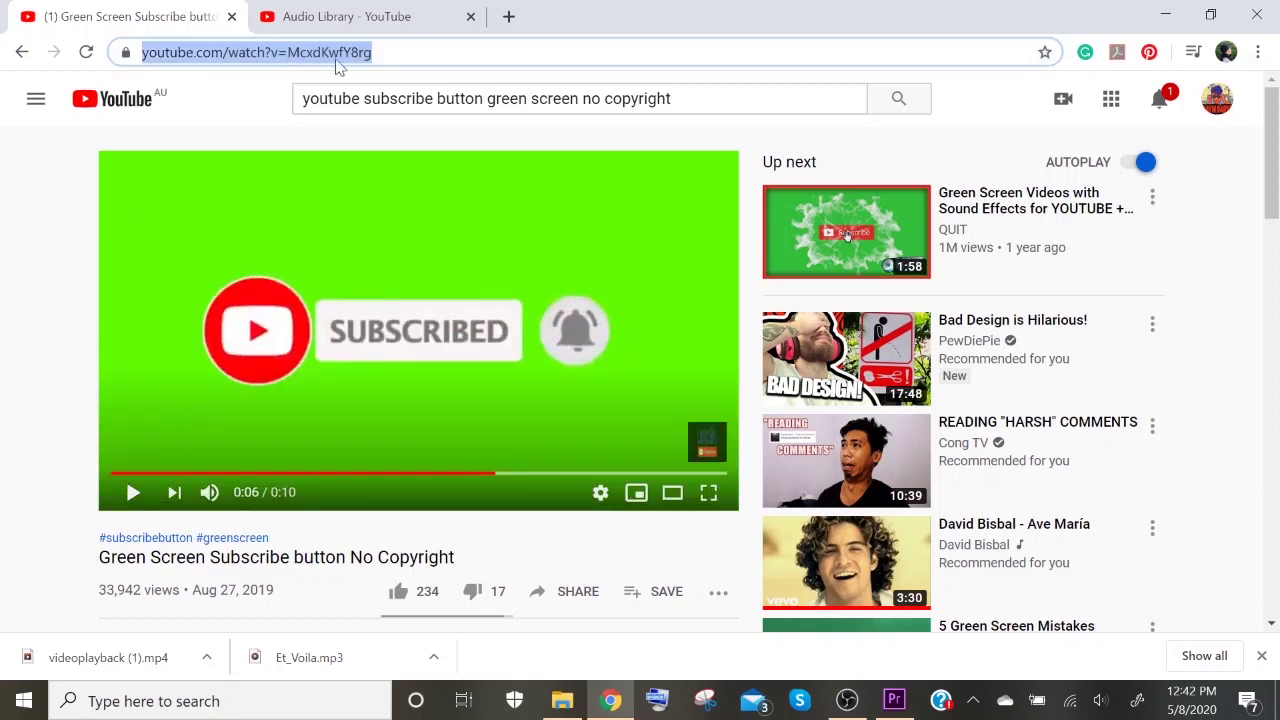
{"action": "left_click", "coordinate": [508, 16]}
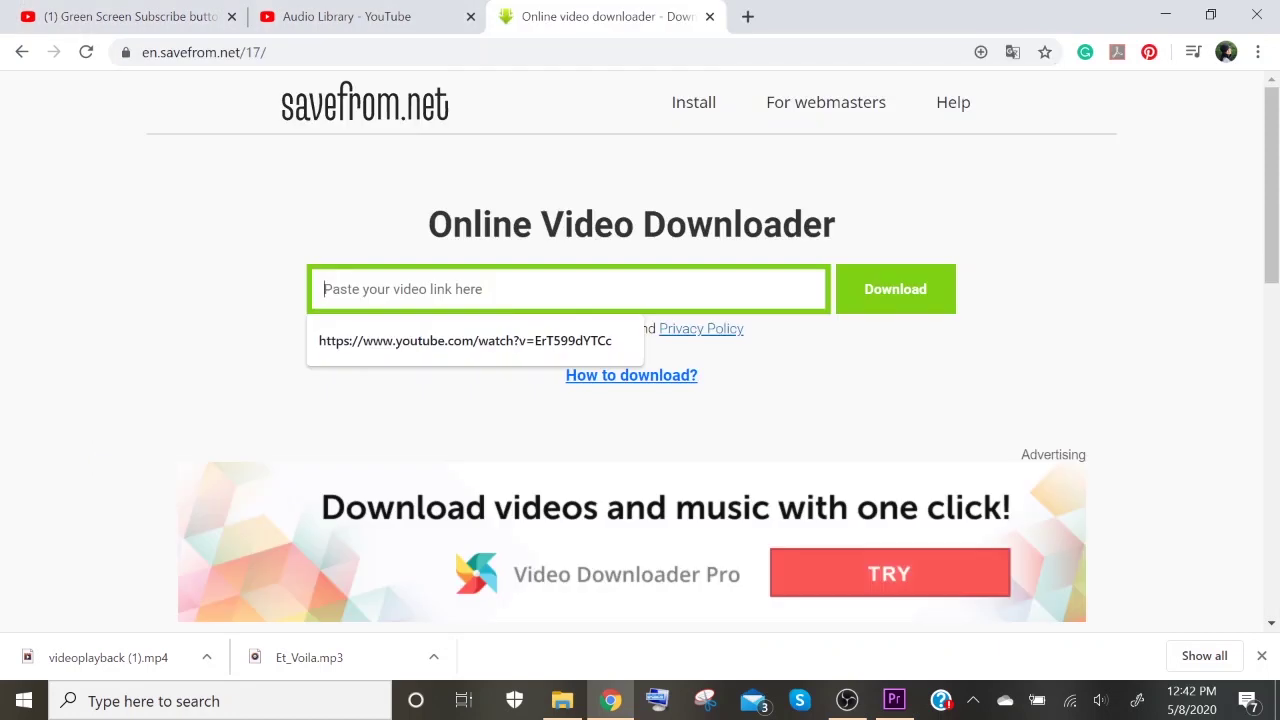
{"action": "key", "text": "ctrl+v"}
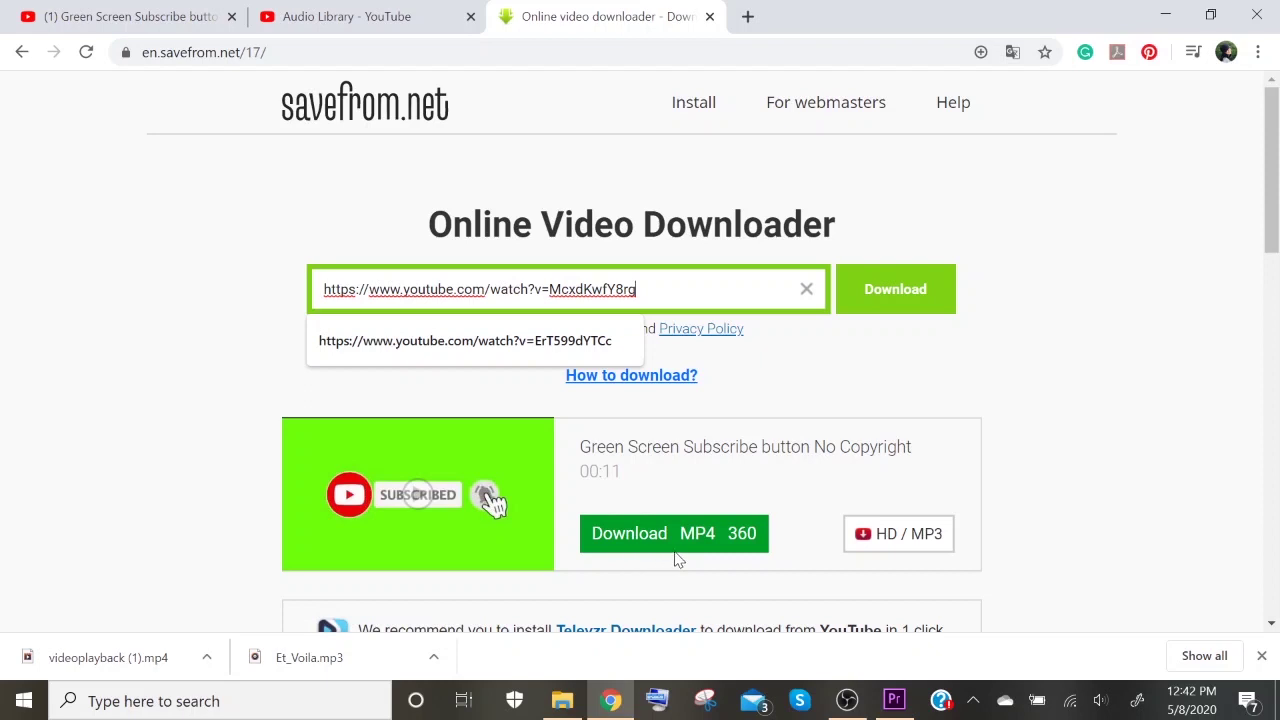
- Download the green screen video as MP4 360, closing the advert page and pausing its playback
{"action": "left_click", "coordinate": [630, 547]}
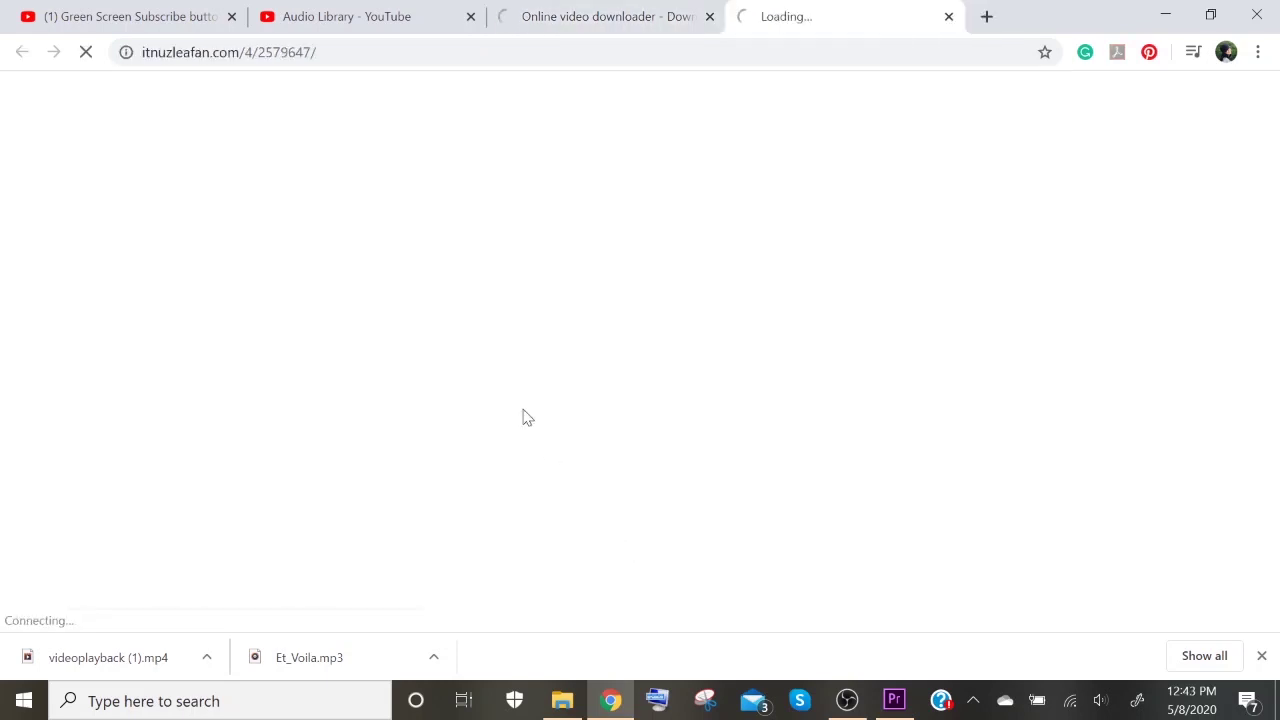
{"action": "left_click", "coordinate": [948, 17]}
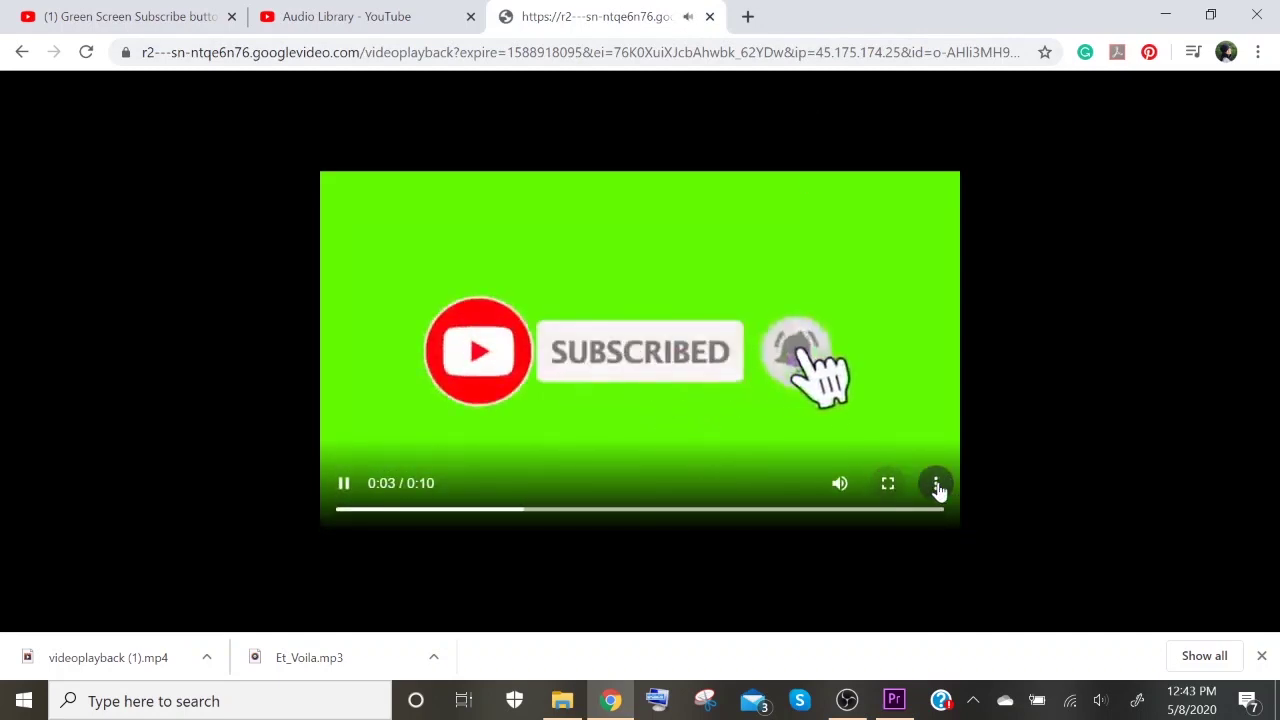
{"action": "left_click", "coordinate": [937, 487]}
{"action": "left_click", "coordinate": [860, 445]}
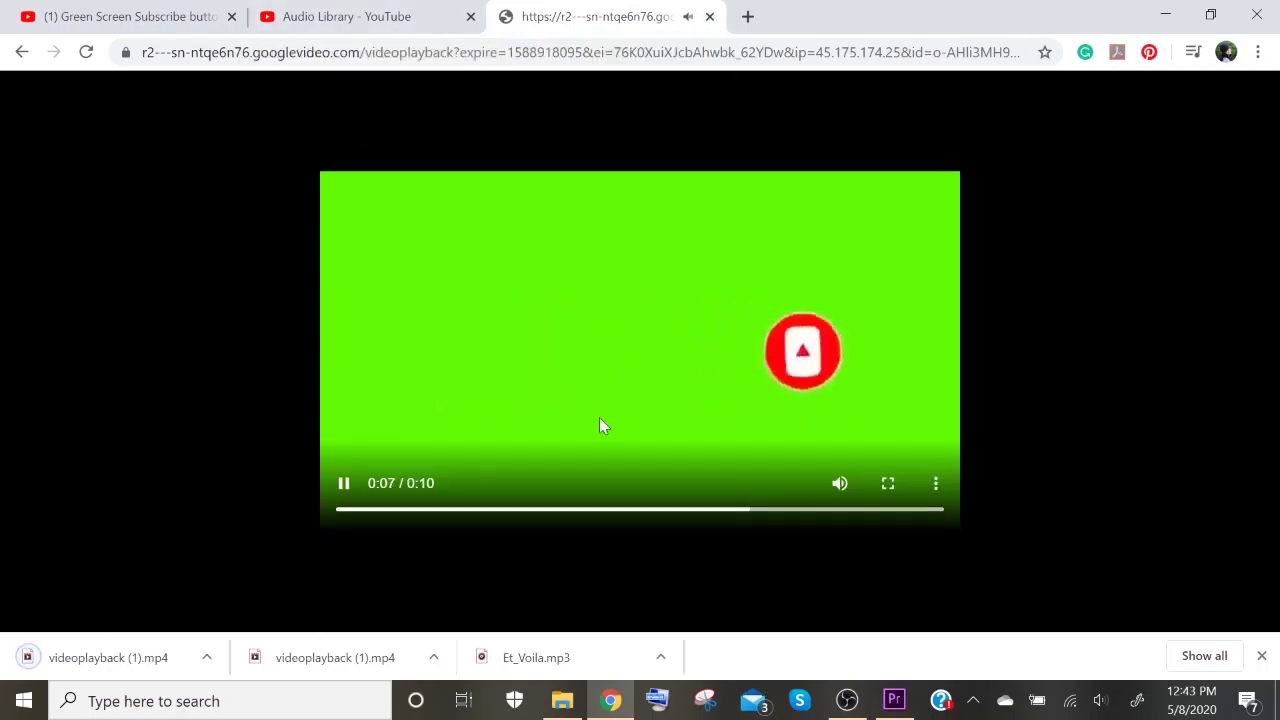
{"action": "left_click", "coordinate": [344, 483]}
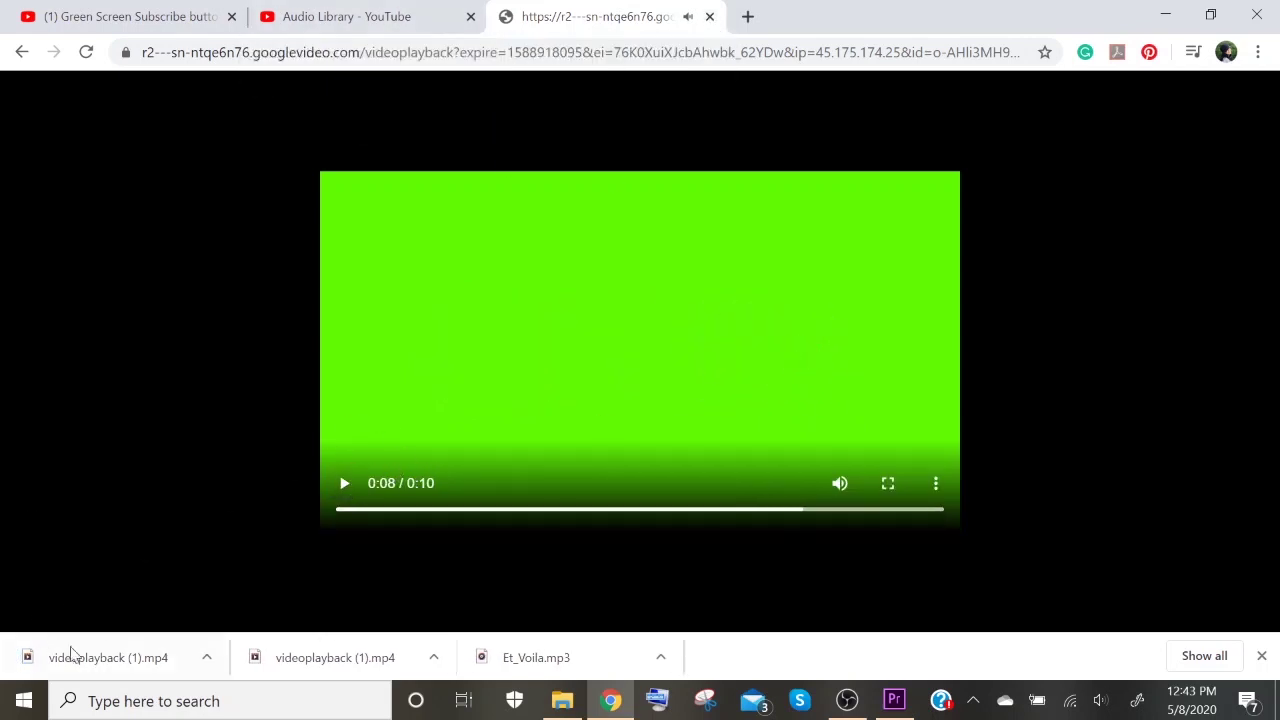
- Rename the downloaded videoplayback (1) file in the Downloads folder as "subscribe button"
{"action": "left_click", "coordinate": [207, 658]}
{"action": "left_click", "coordinate": [562, 698]}
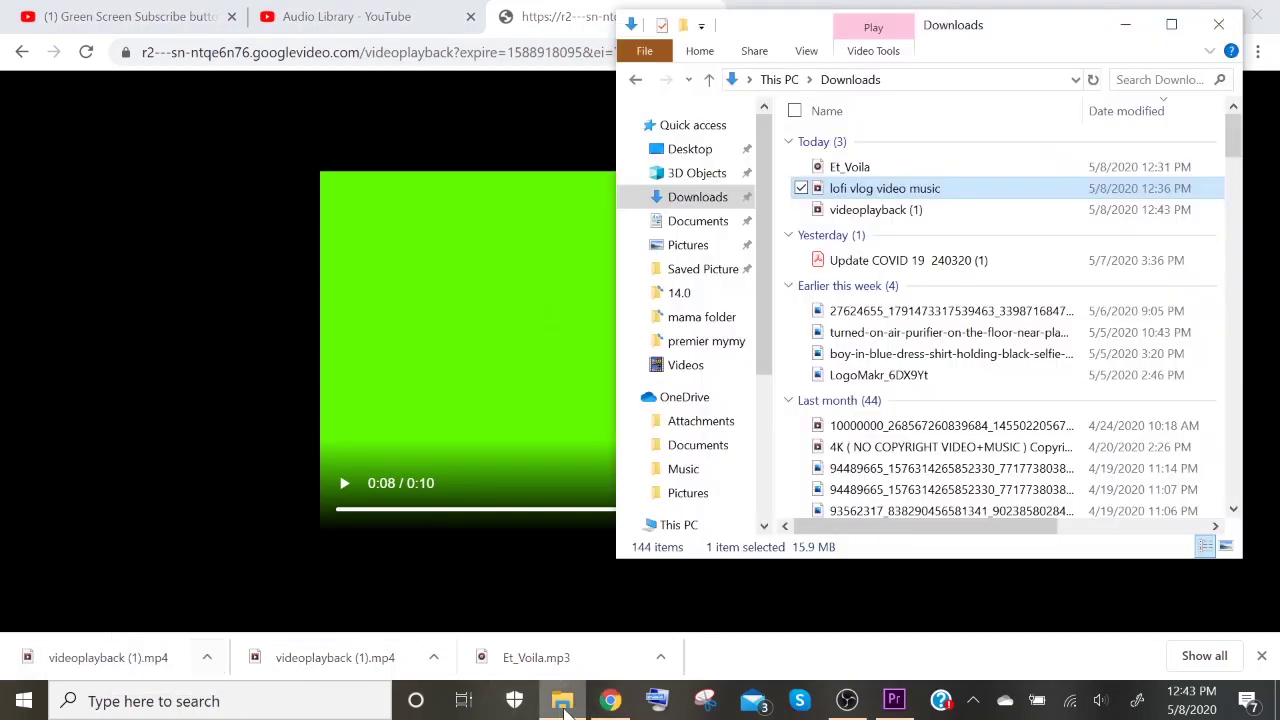
{"action": "right_click", "coordinate": [862, 210]}
{"action": "left_click", "coordinate": [604, 632]}
{"action": "type", "text": "subscribe button"}
{"action": "key", "text": "Return"}
- Import the subscribe button video from the Downloads folder into the Premiere Pro project
{"action": "left_click", "coordinate": [895, 703]}
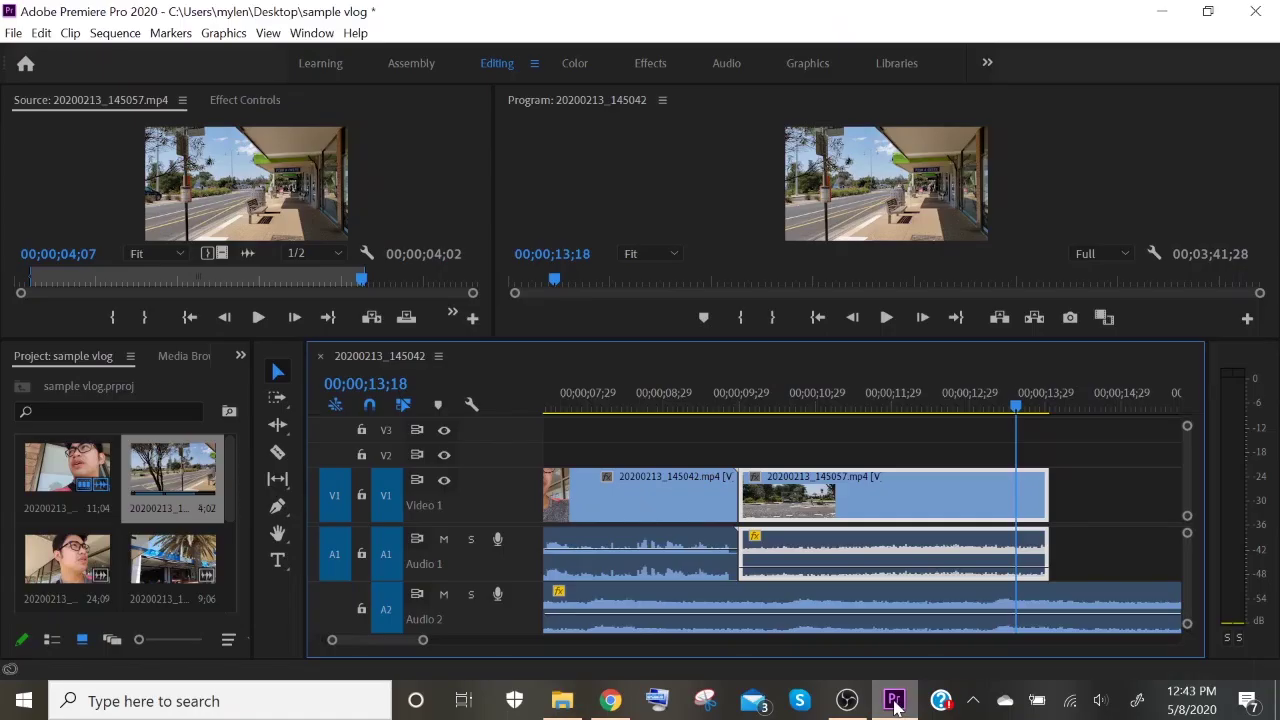
{"action": "left_click", "coordinate": [562, 701]}
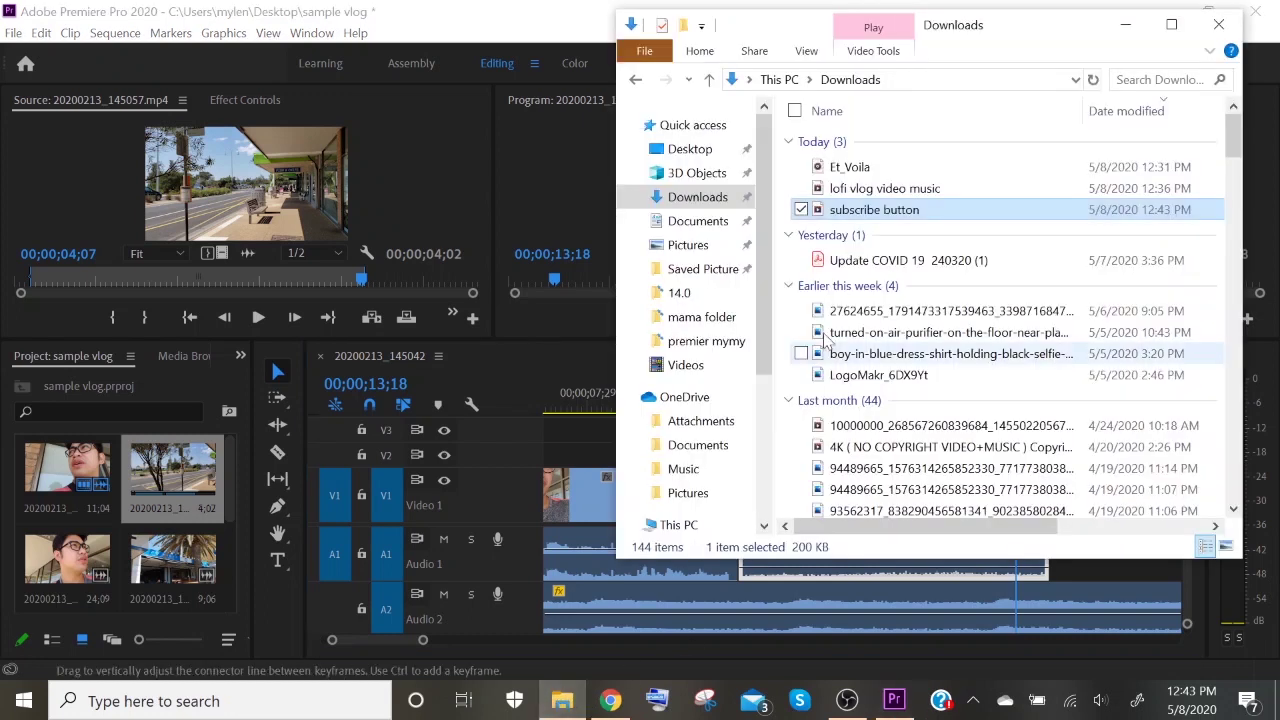
{"action": "left_click_drag", "start_coordinate": [823, 212], "coordinate": [182, 535]}
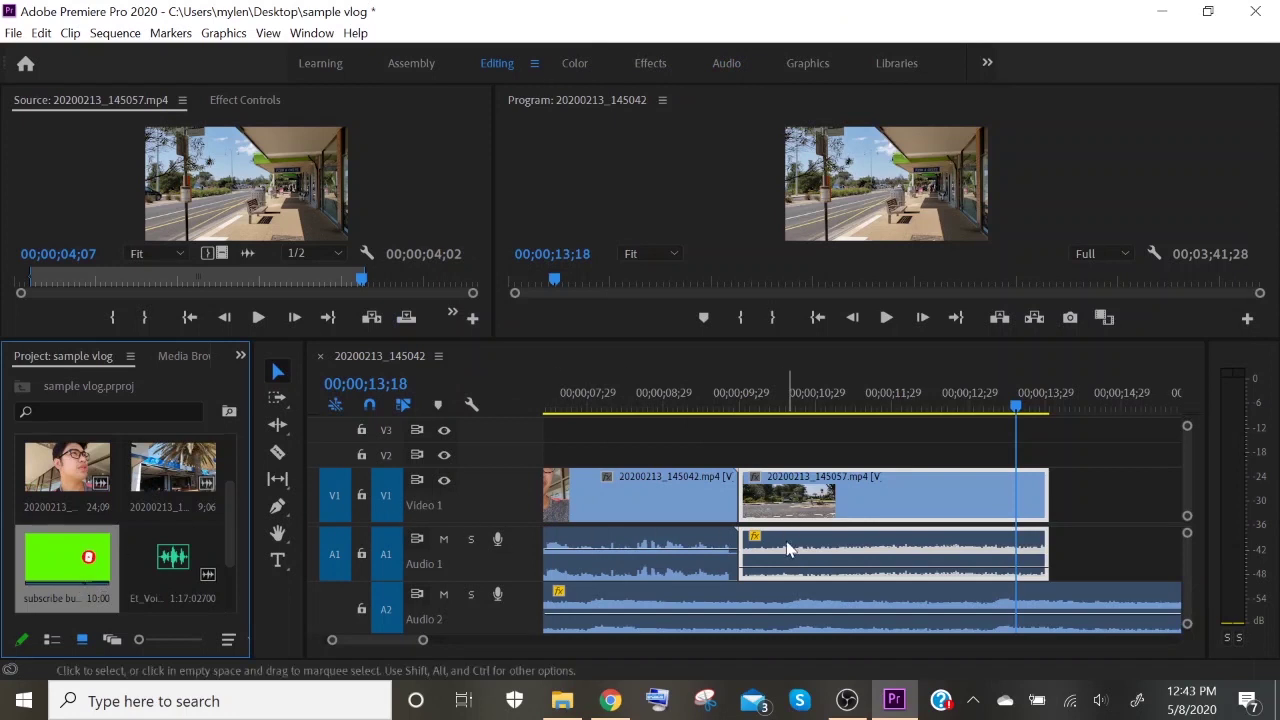
- Move the playhead to 00;00;08;16 and collapse the Video 1, Audio 1 and Audio 2 tracks
{"action": "left_click_drag", "start_coordinate": [1020, 410], "coordinate": [628, 430]}
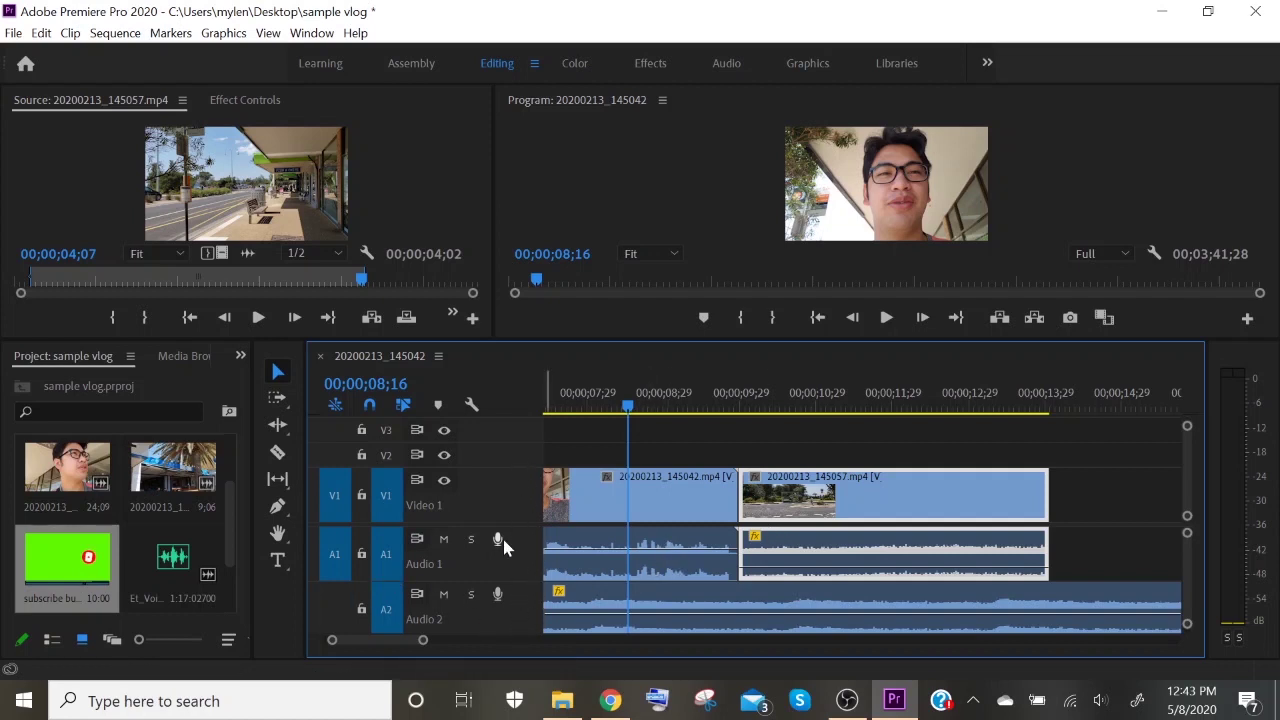
{"action": "double_click", "coordinate": [522, 495]}
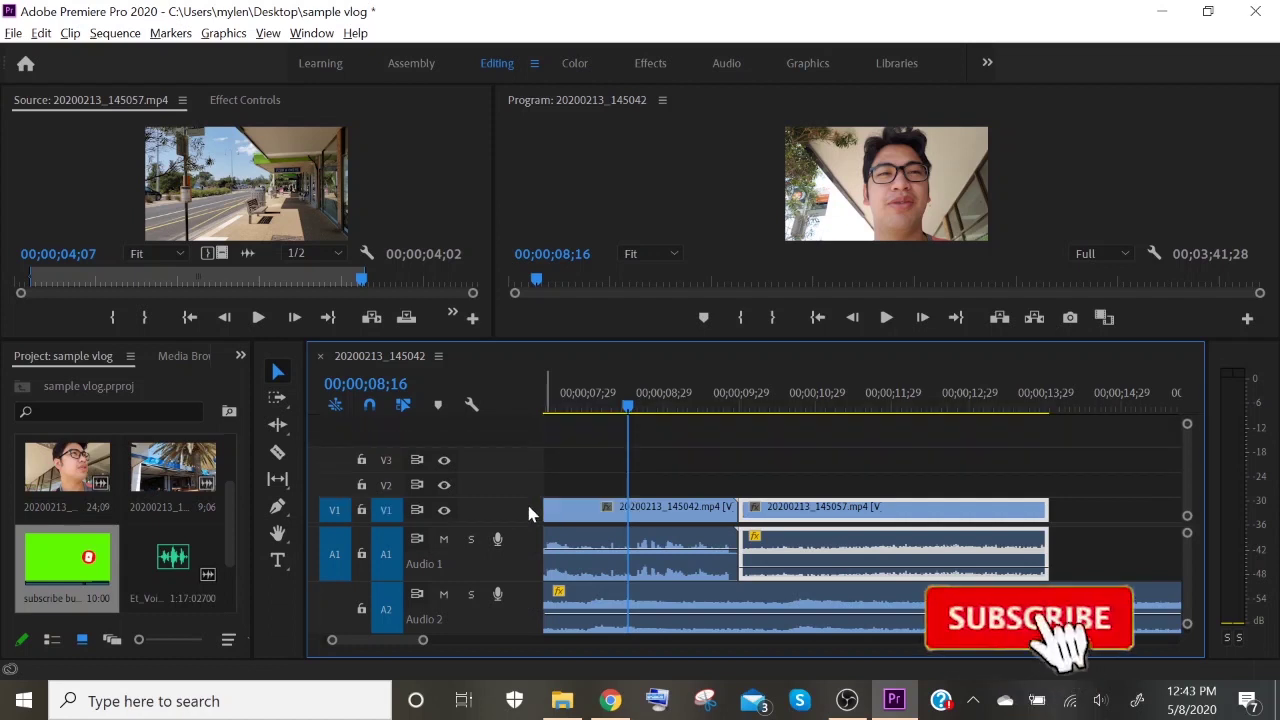
{"action": "double_click", "coordinate": [521, 553]}
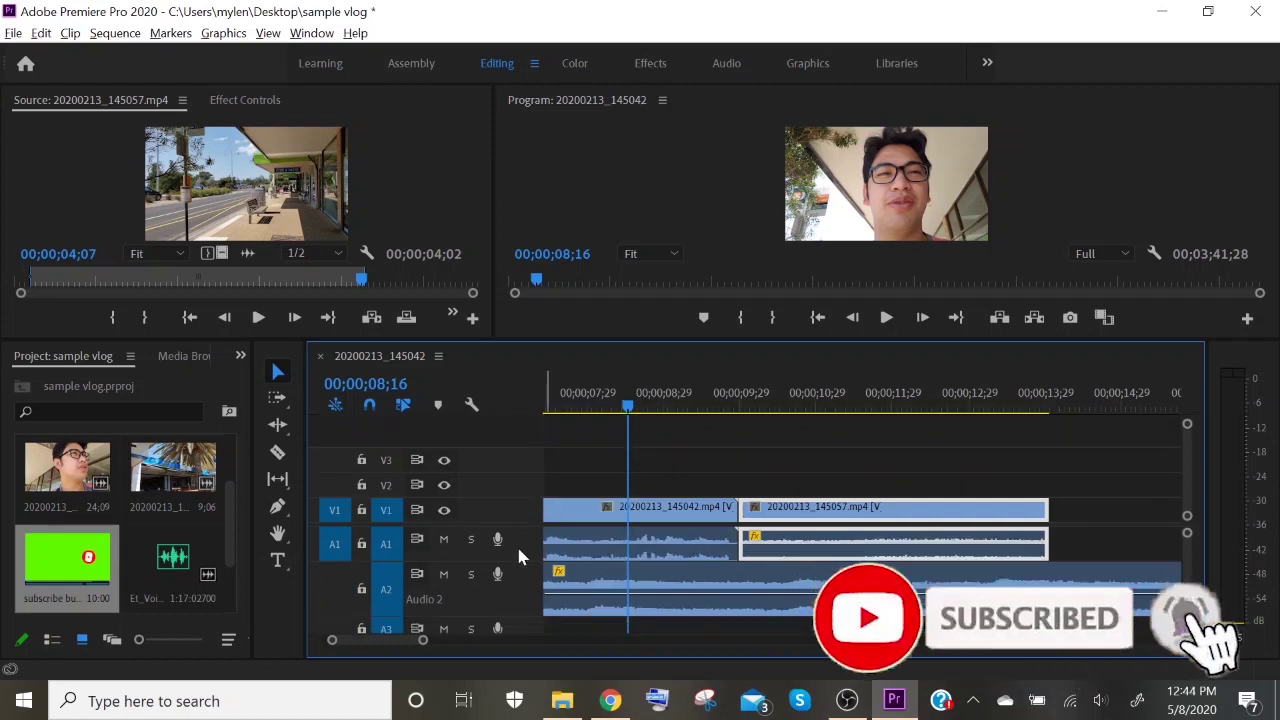
{"action": "double_click", "coordinate": [527, 560]}
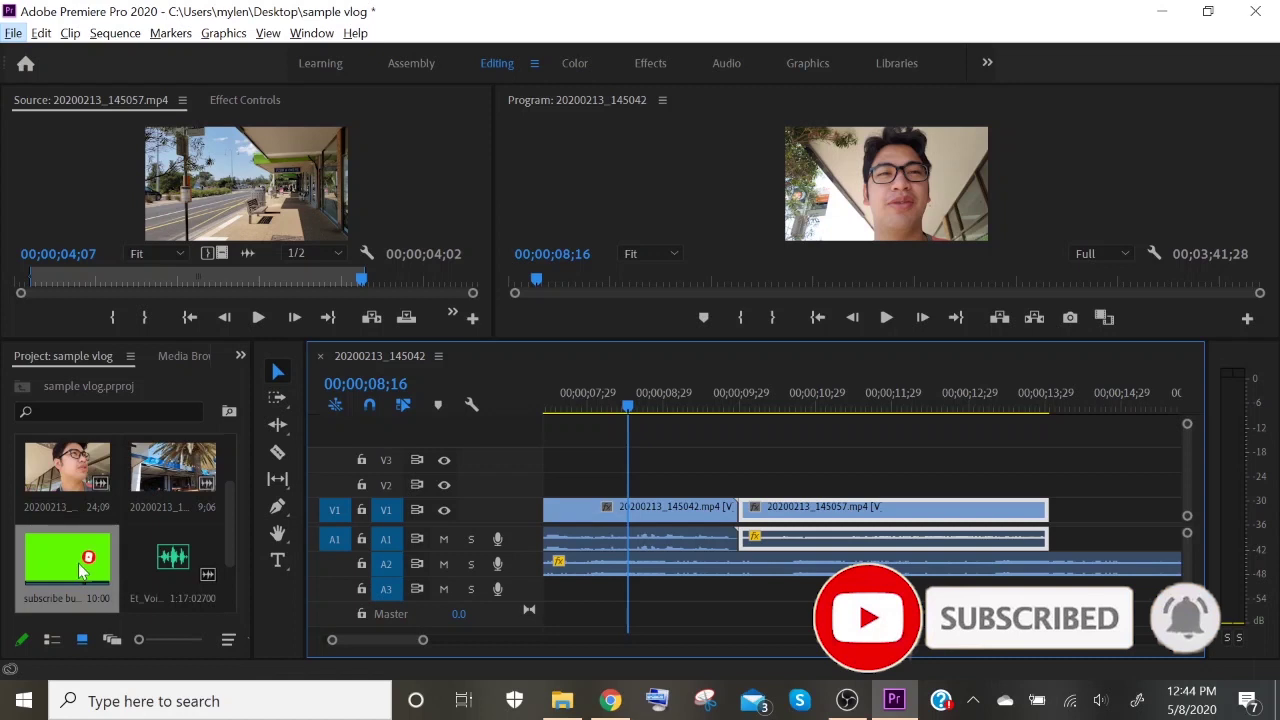
- Place the subscribe button clip on V3 with its sound on A3, starting at the playhead, and play it
{"action": "left_click", "coordinate": [52, 560]}
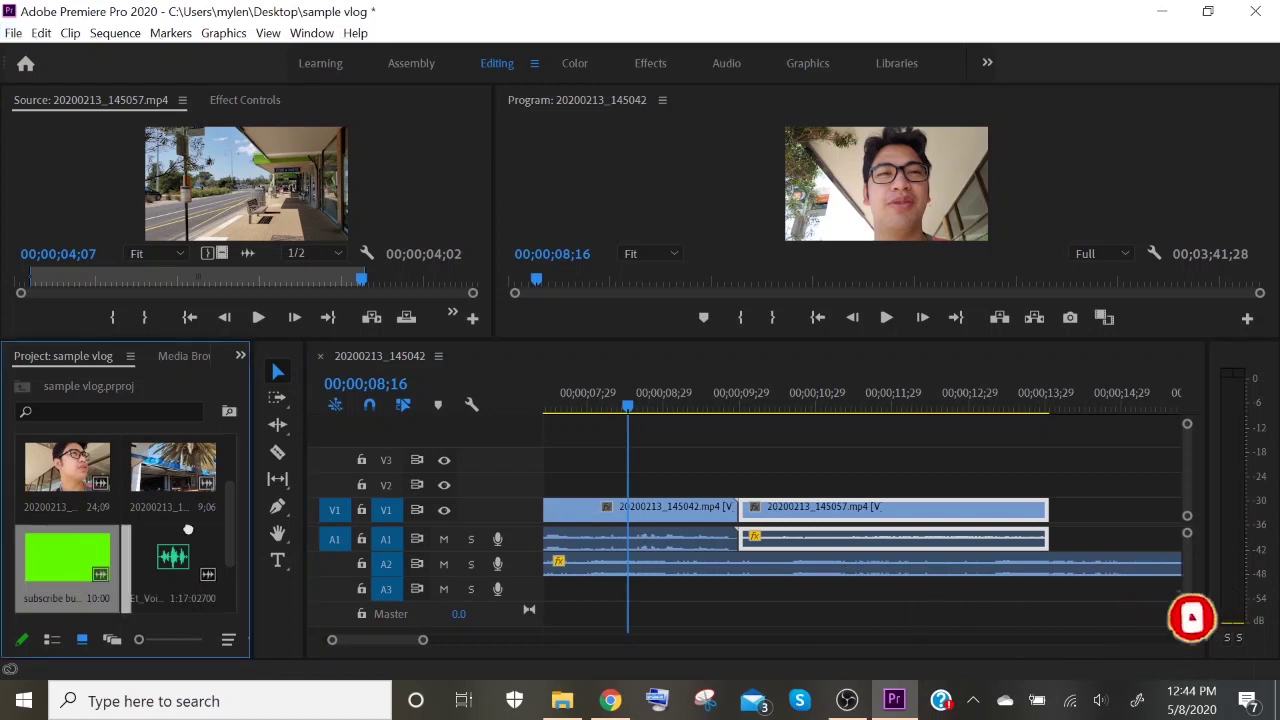
{"action": "left_click_drag", "start_coordinate": [441, 485], "coordinate": [641, 465]}
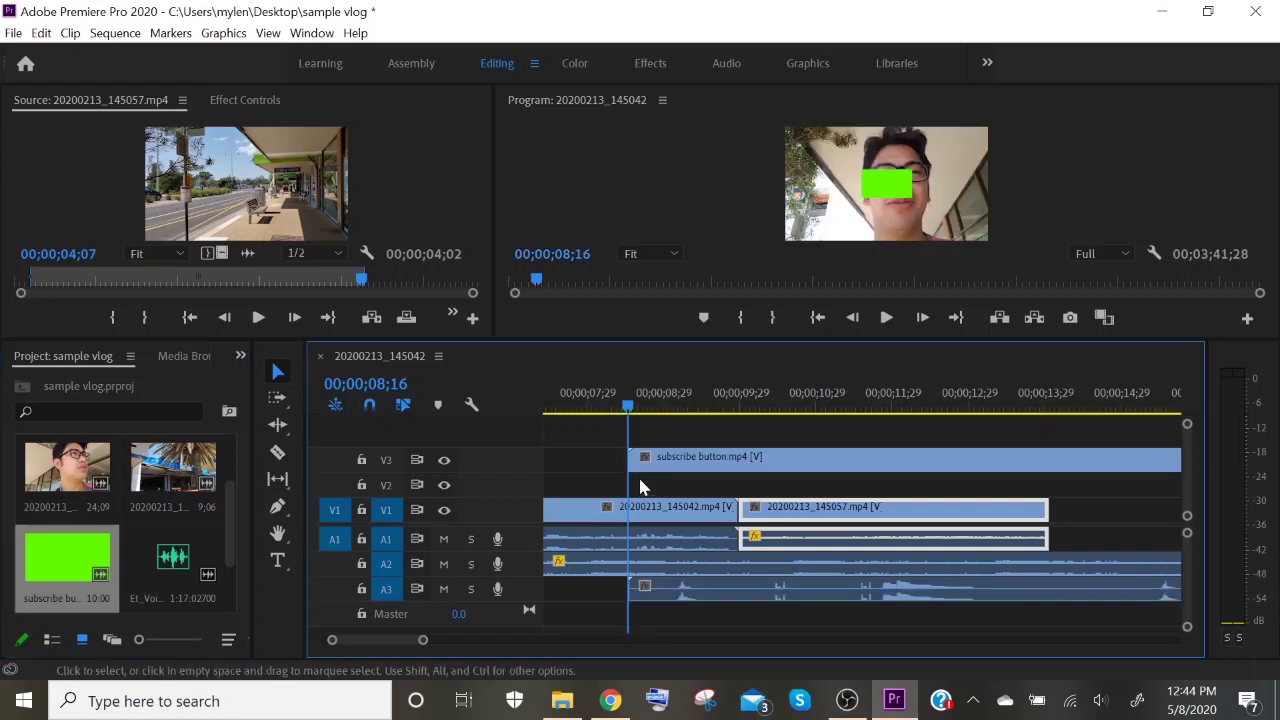
{"action": "key", "text": "space"}
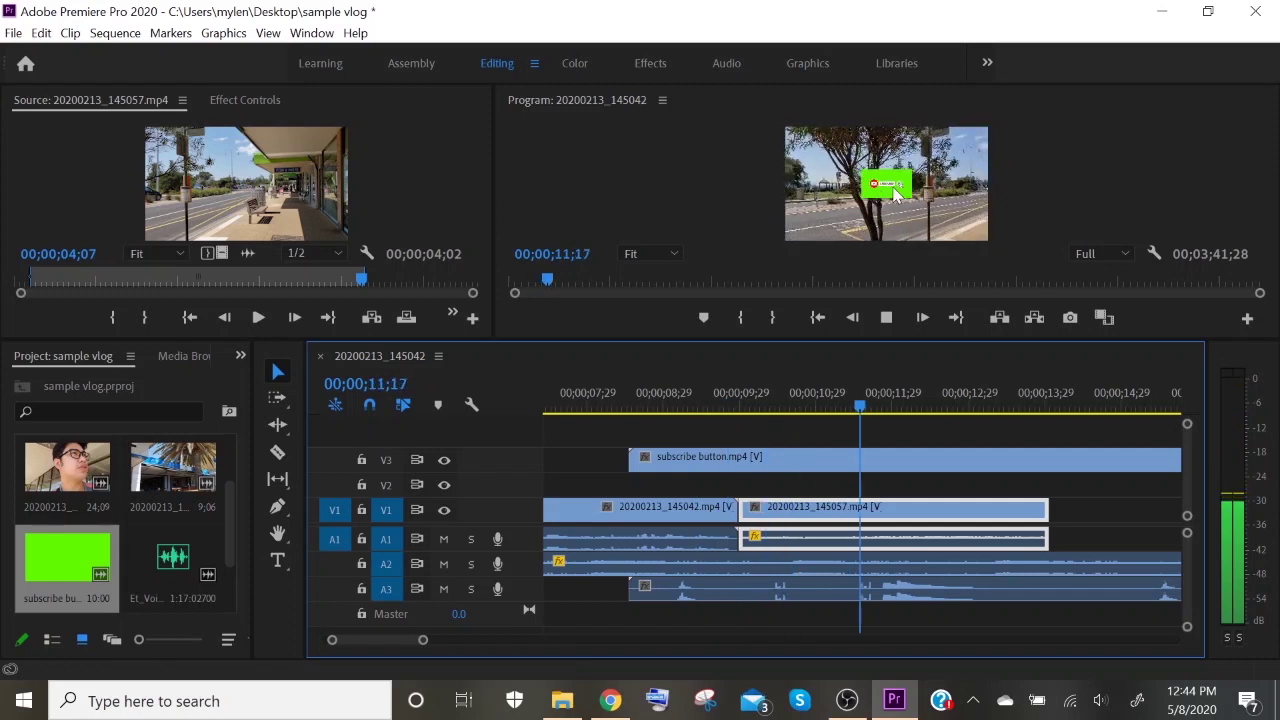
{"action": "key", "text": "space"}
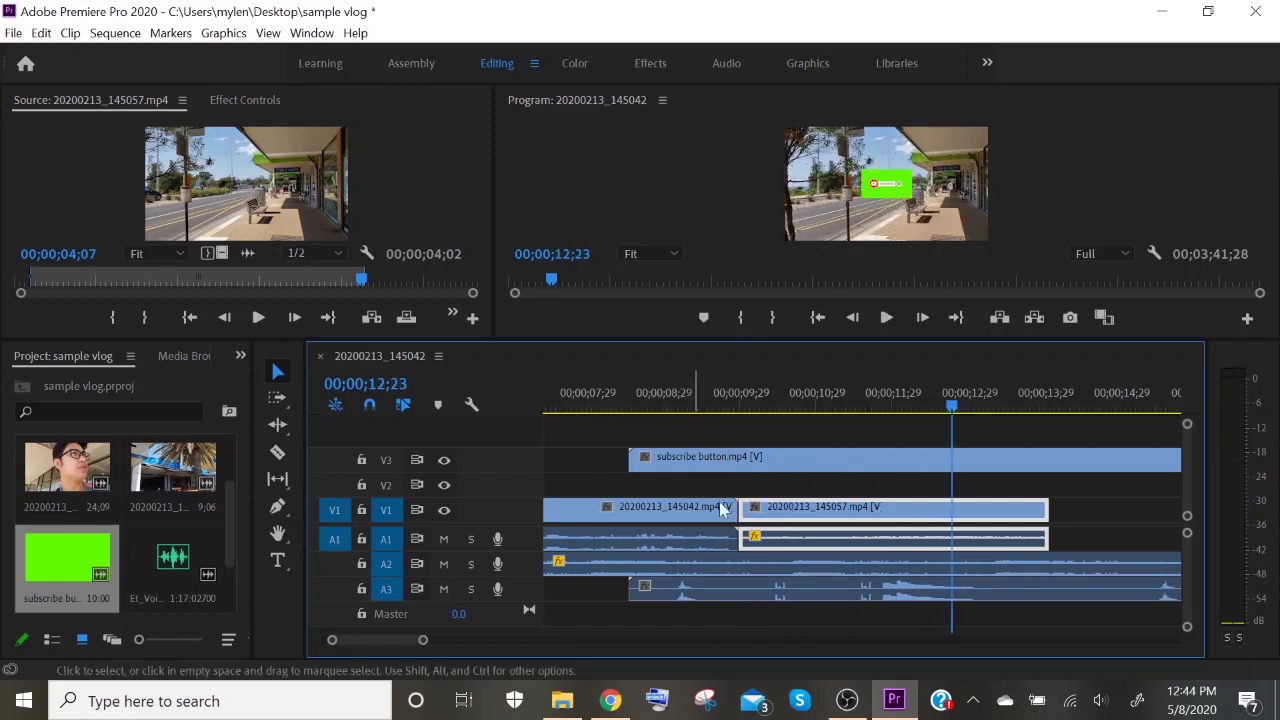
- Move the playhead to 00;00;08;25, search the effects for "key" and apply Ultra Key to the subscribe button clip on V3
{"action": "left_click_drag", "start_coordinate": [955, 410], "coordinate": [651, 408]}
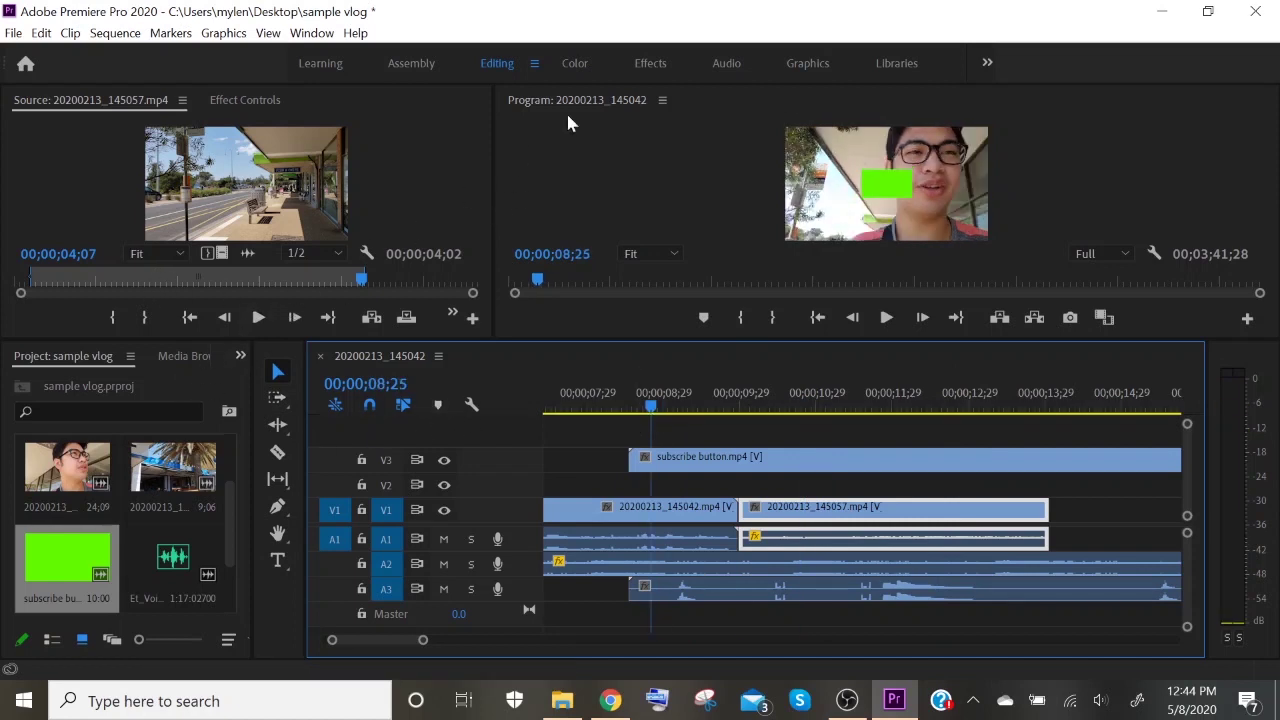
{"action": "left_click", "coordinate": [651, 63]}
{"action": "left_click", "coordinate": [1108, 126]}
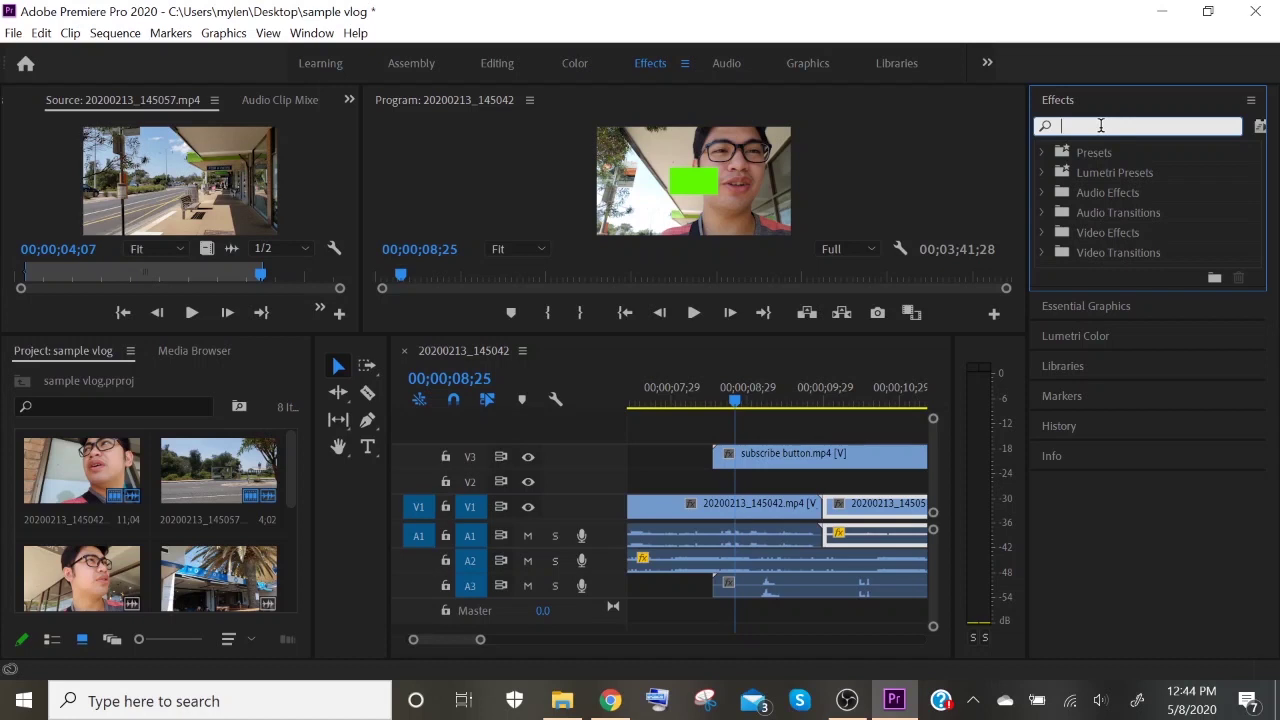
{"action": "type", "text": "key"}
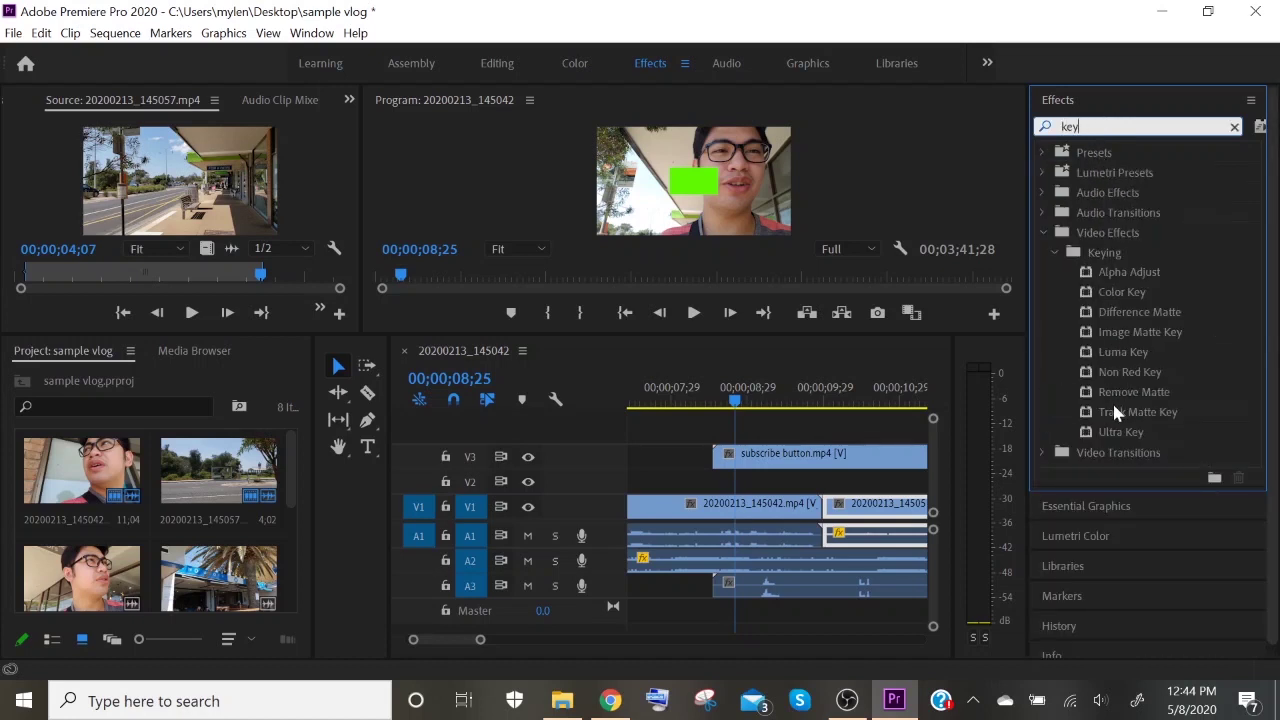
{"action": "left_click", "coordinate": [1090, 434]}
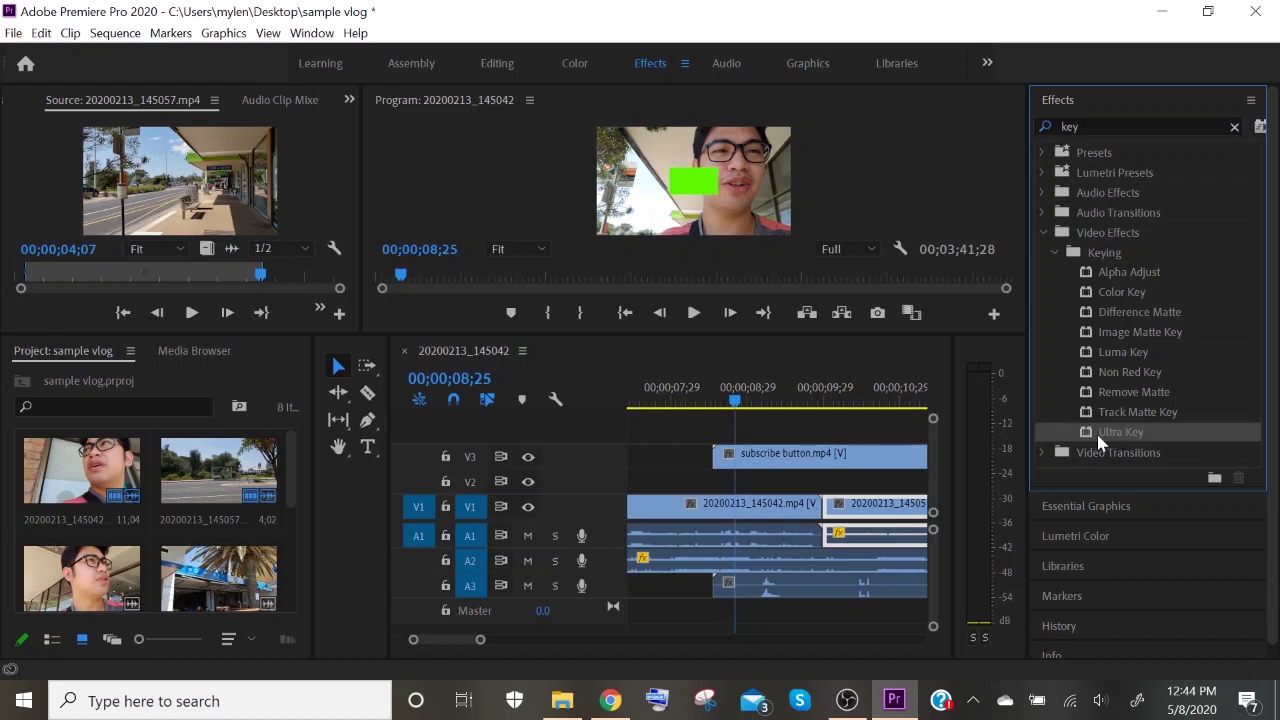
{"action": "left_click_drag", "start_coordinate": [1083, 437], "coordinate": [761, 460]}
{"action": "left_click", "coordinate": [760, 463]}
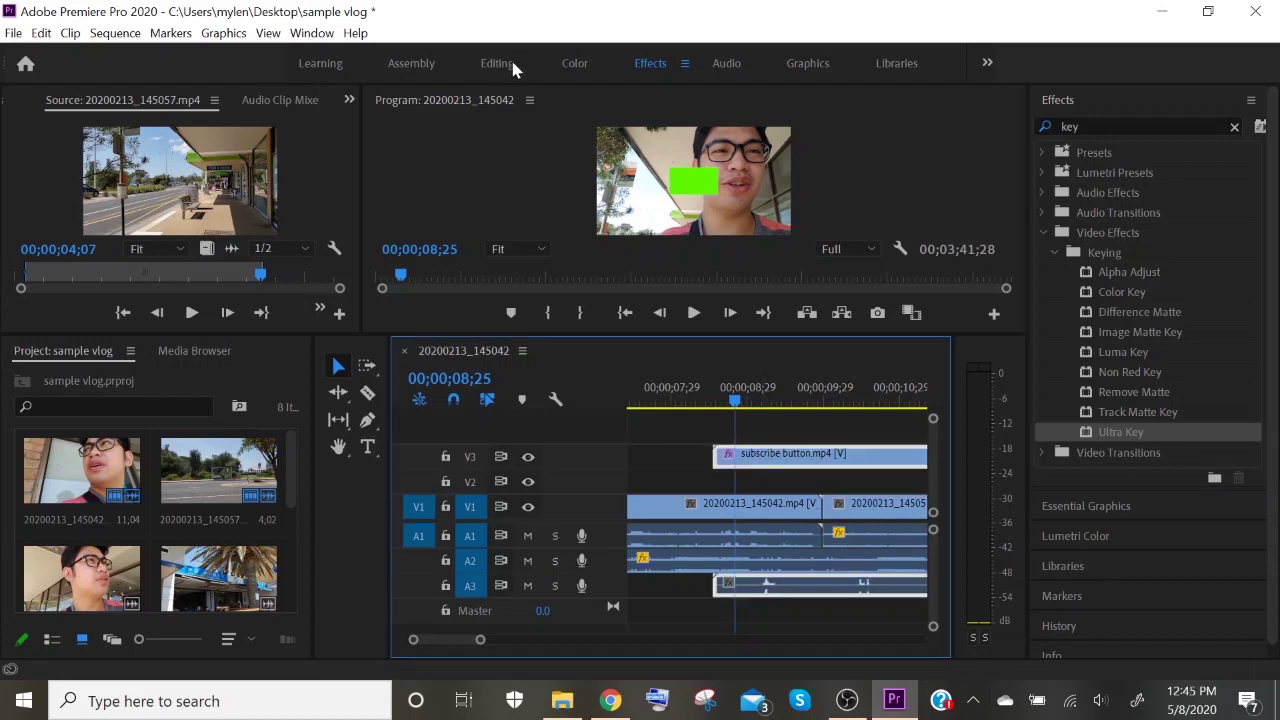
- Sample the subscribe button clip's green background as the Ultra Key effect's Key Color
{"action": "left_click", "coordinate": [497, 65]}
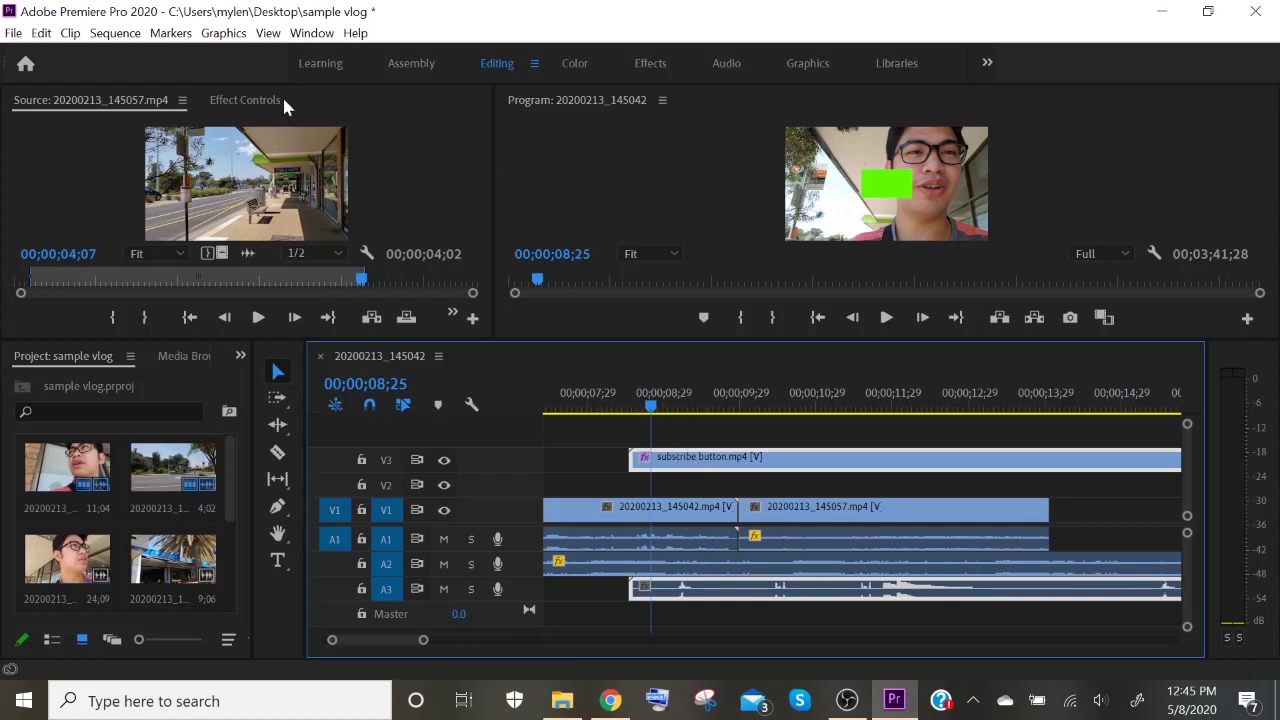
{"action": "left_click", "coordinate": [247, 103]}
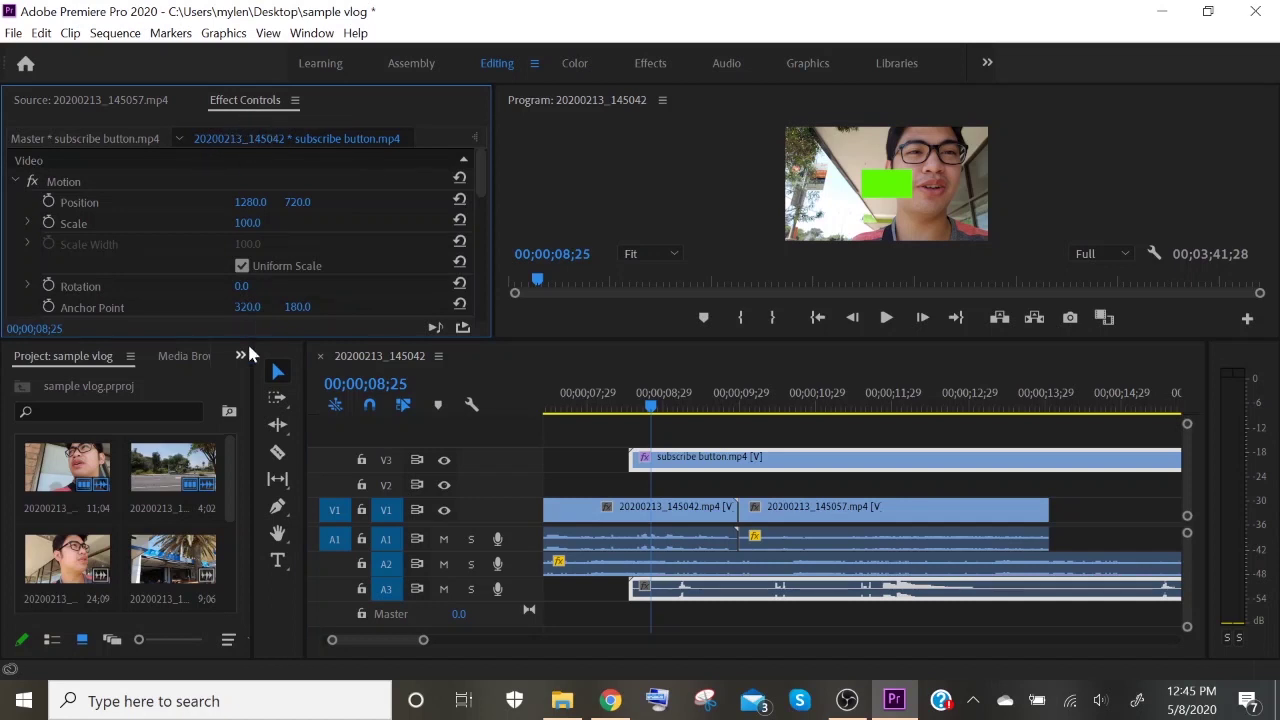
{"action": "left_click_drag", "start_coordinate": [244, 339], "coordinate": [244, 390]}
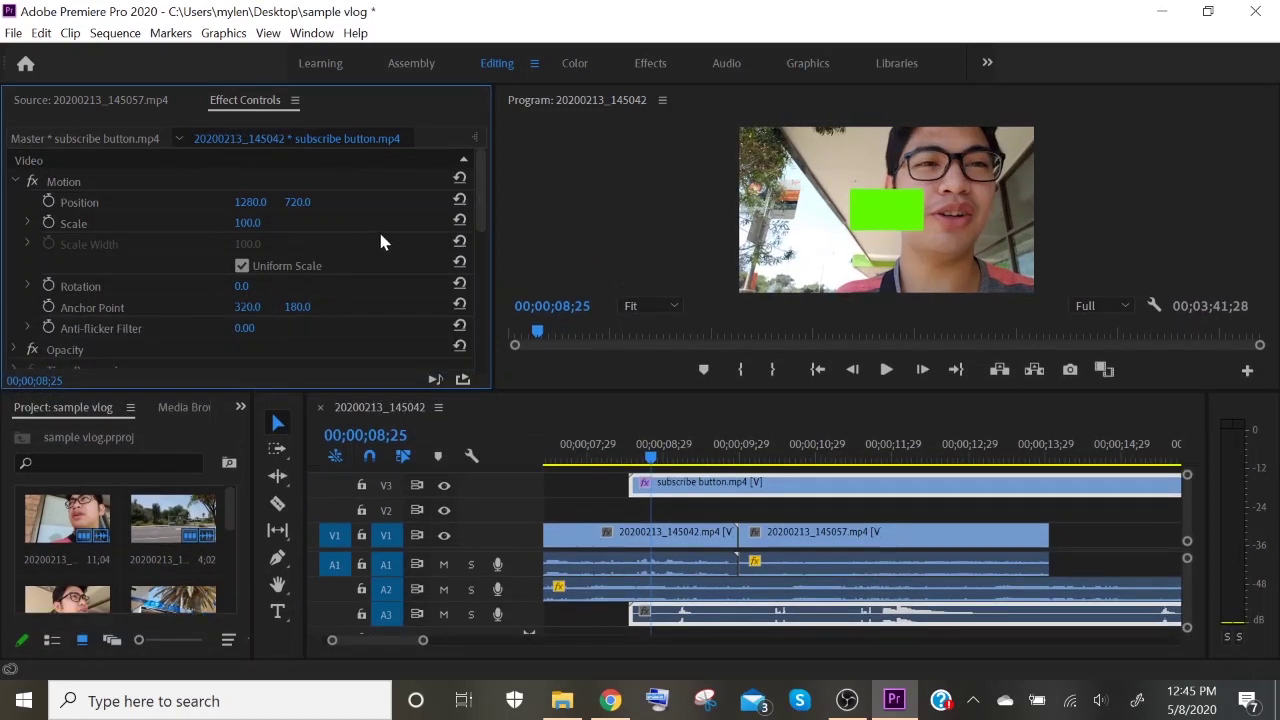
{"action": "left_click_drag", "start_coordinate": [477, 217], "coordinate": [474, 278]}
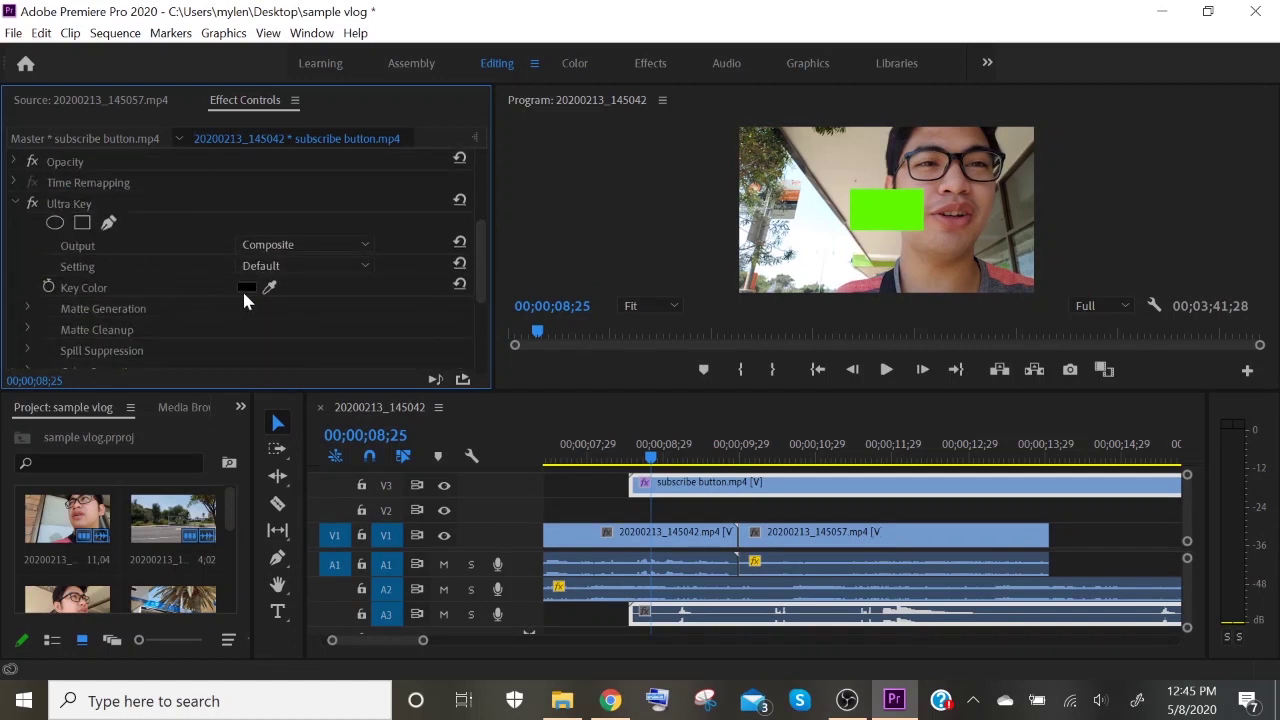
{"action": "left_click", "coordinate": [270, 288]}
{"action": "left_click", "coordinate": [872, 204]}
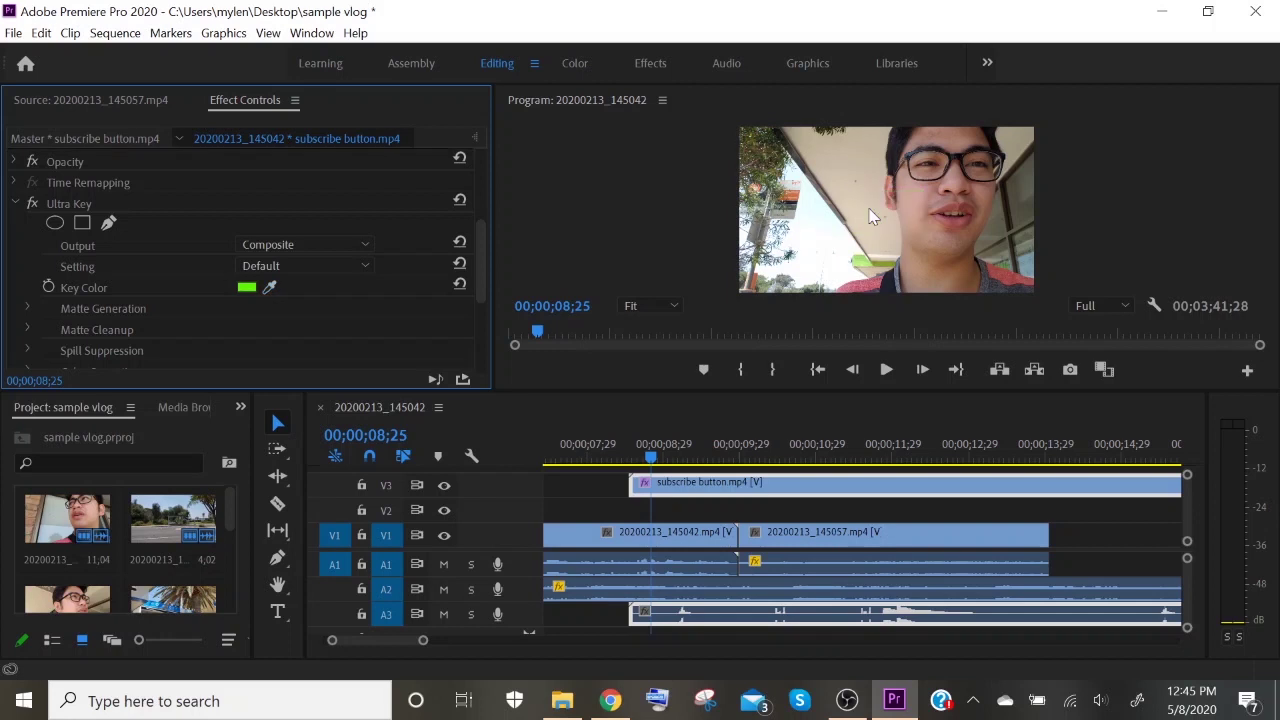
- Play the keyed subscribe button overlay from 00;00;08;21 to 00;00;13;02
{"action": "left_click", "coordinate": [645, 458]}
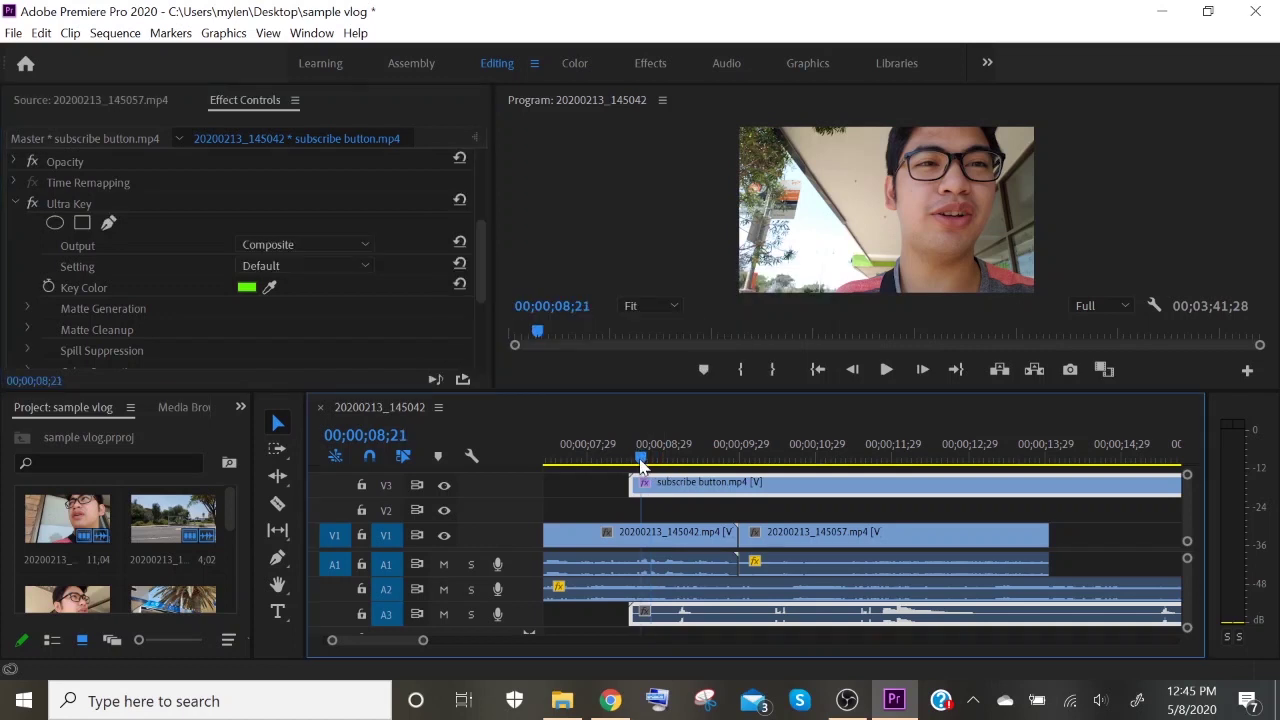
{"action": "key", "text": "space"}
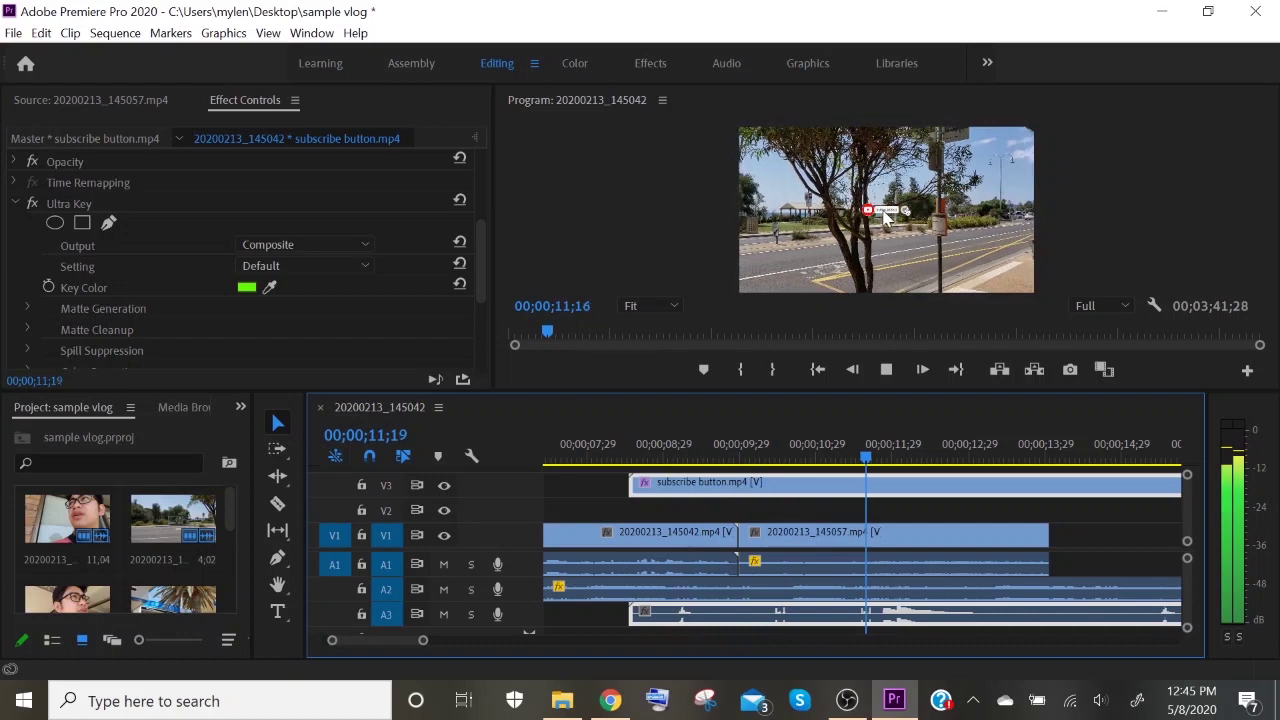
{"action": "key", "text": "space"}
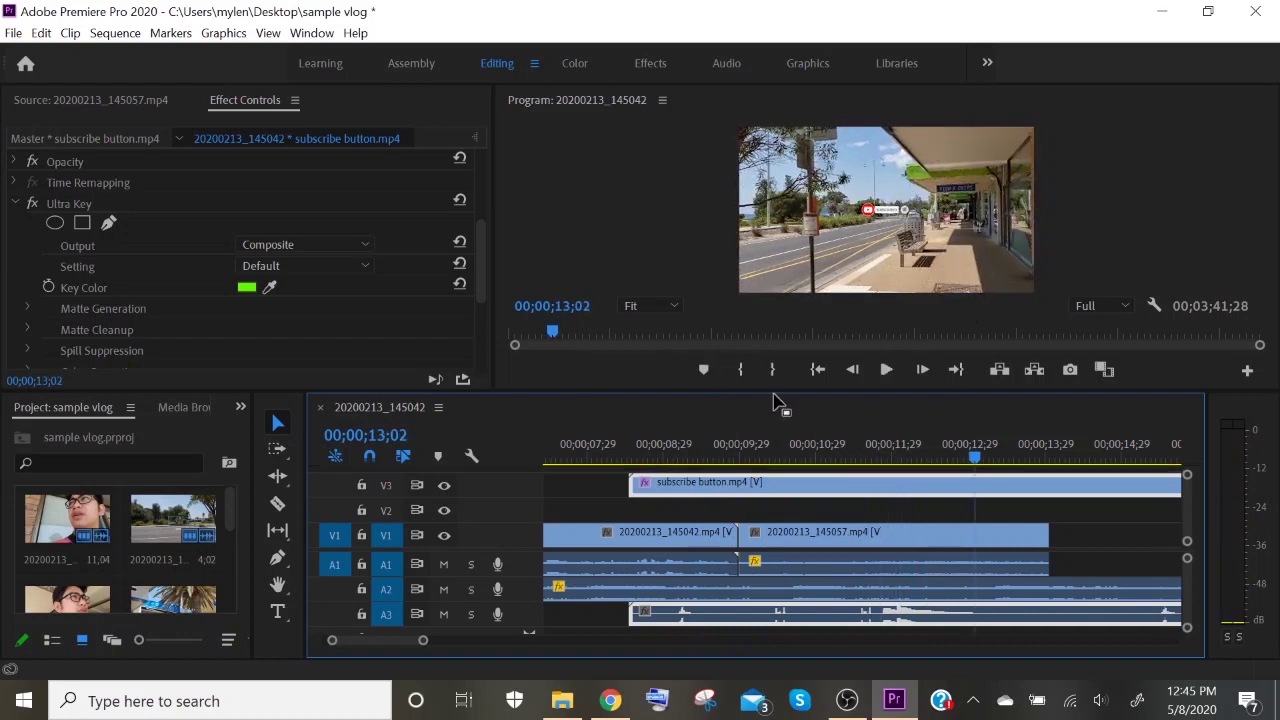
- Enlarge the subscribe button overlay to a scale of about 152.4 and place it in the frame's lower-right corner, at about 2013.2, 1235.2
{"action": "left_click_drag", "start_coordinate": [782, 410], "coordinate": [716, 456]}
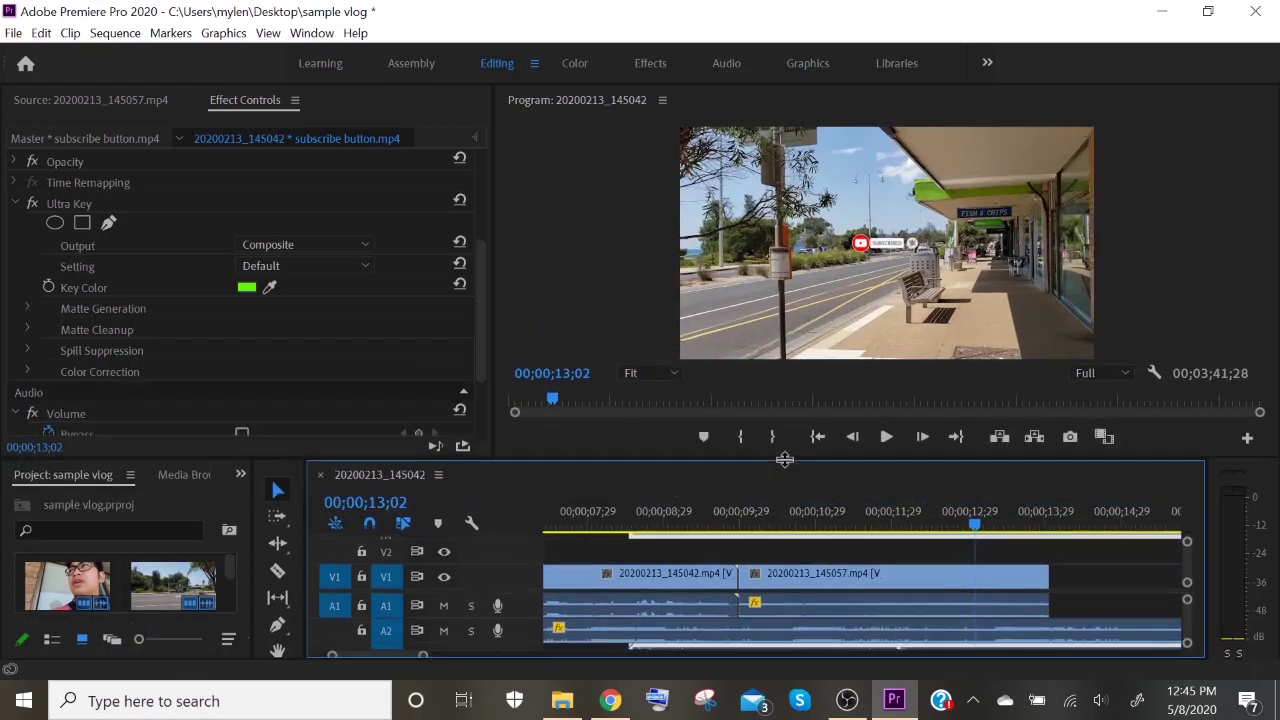
{"action": "left_click_drag", "start_coordinate": [481, 287], "coordinate": [494, 191]}
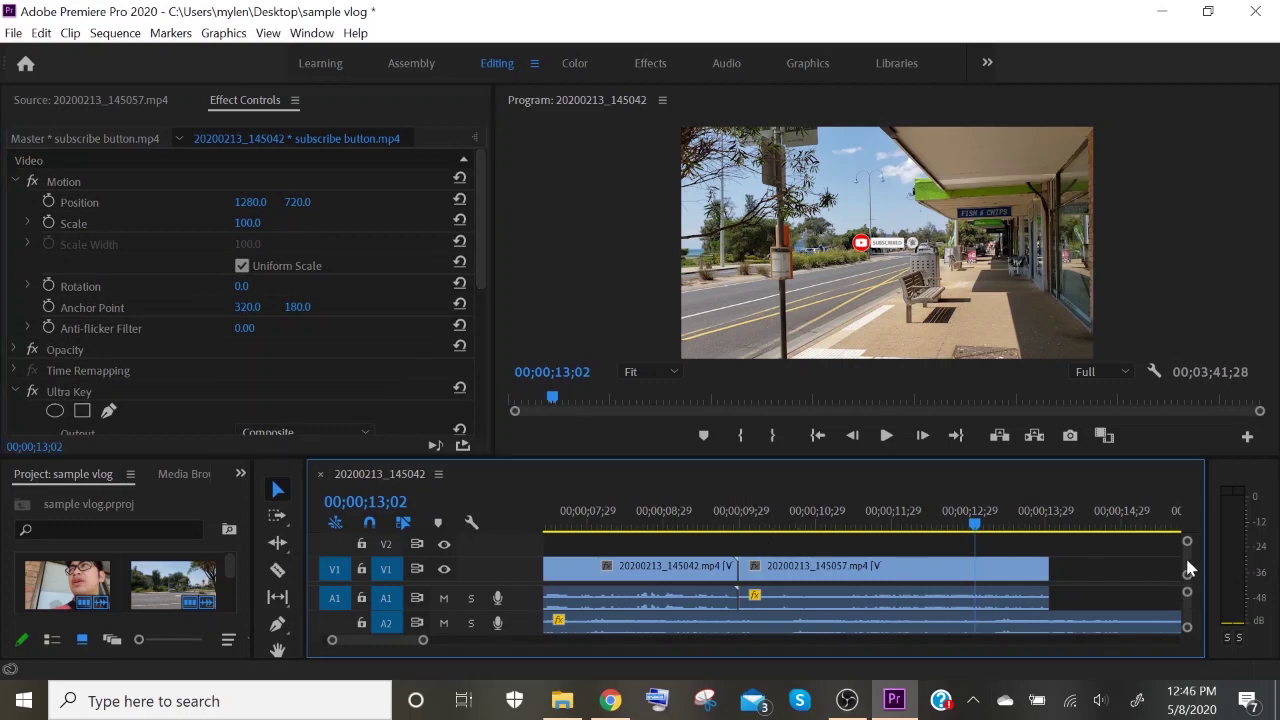
{"action": "scroll", "coordinate": [1190, 562], "scroll_direction": "up", "scroll_amount": 2}
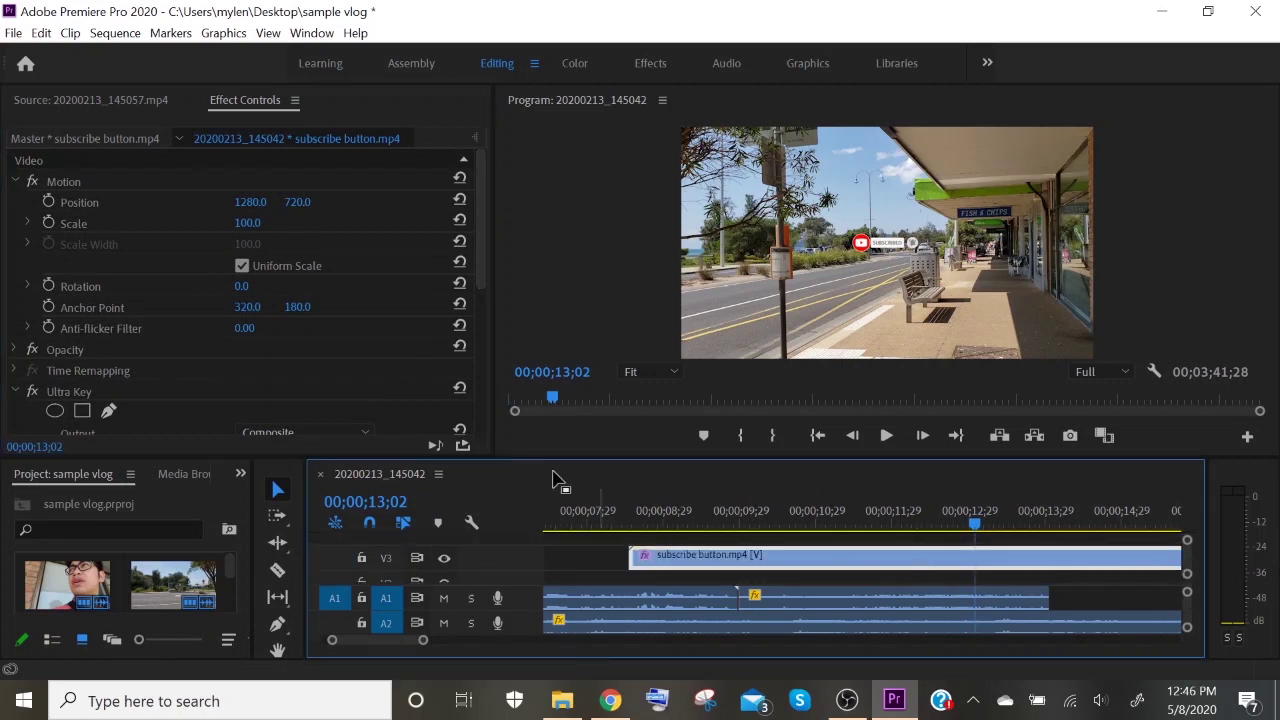
{"action": "left_click", "coordinate": [67, 206]}
{"action": "left_click_drag", "start_coordinate": [903, 262], "coordinate": [1077, 325]}
{"action": "left_click_drag", "start_coordinate": [936, 325], "coordinate": [929, 327]}
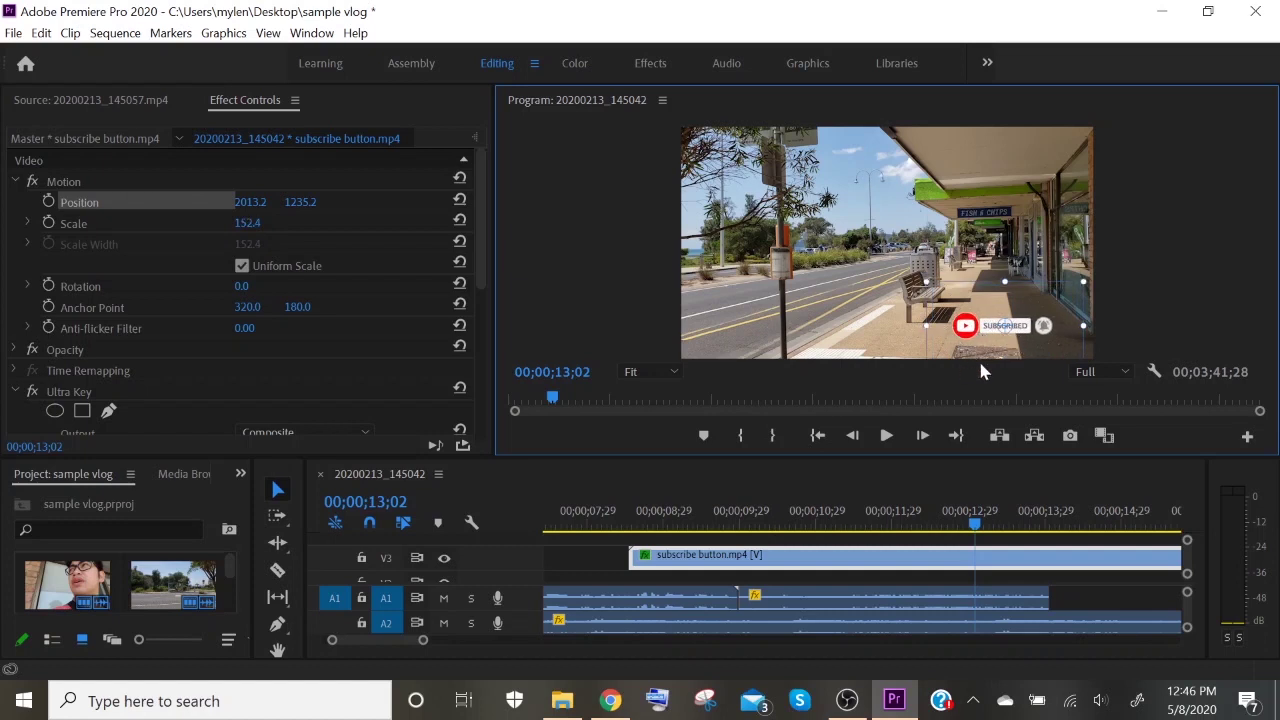
- Expand the Audio 3 track and lower the volume of the subscribe button's sound
{"action": "scroll", "coordinate": [1188, 612], "scroll_direction": "down", "scroll_amount": 3}
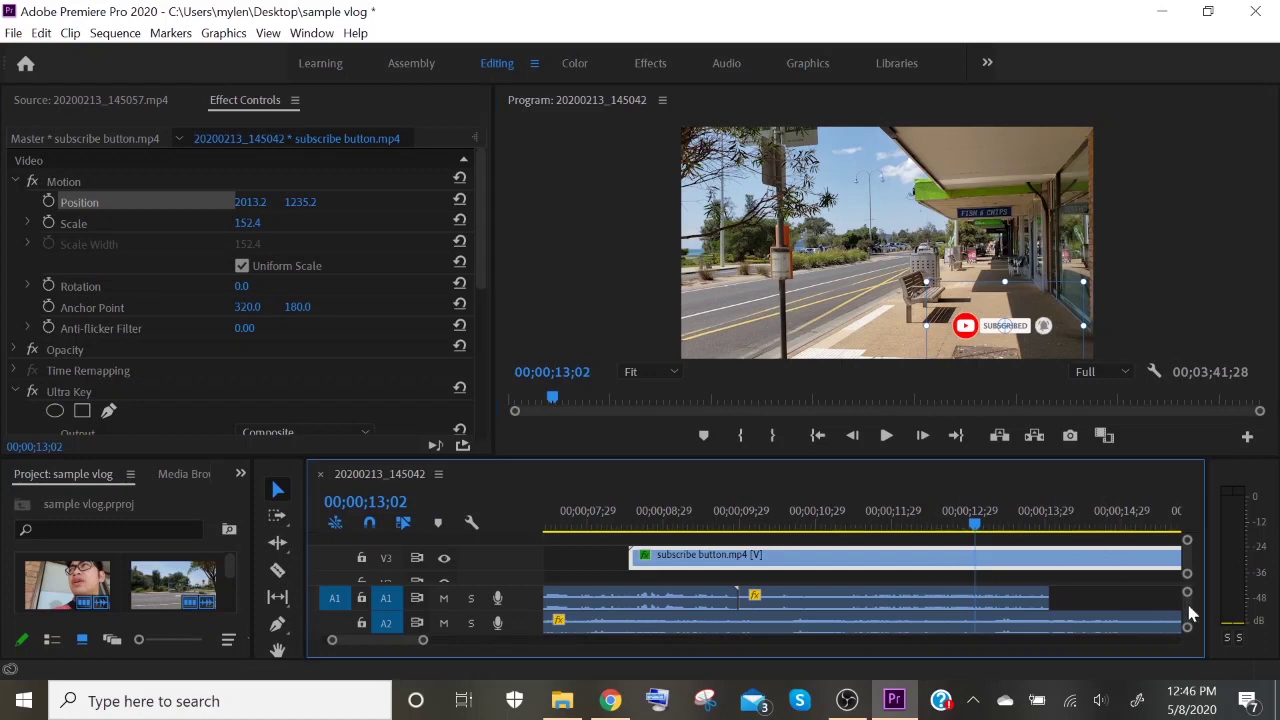
{"action": "scroll", "coordinate": [1190, 615], "scroll_direction": "up", "scroll_amount": 2}
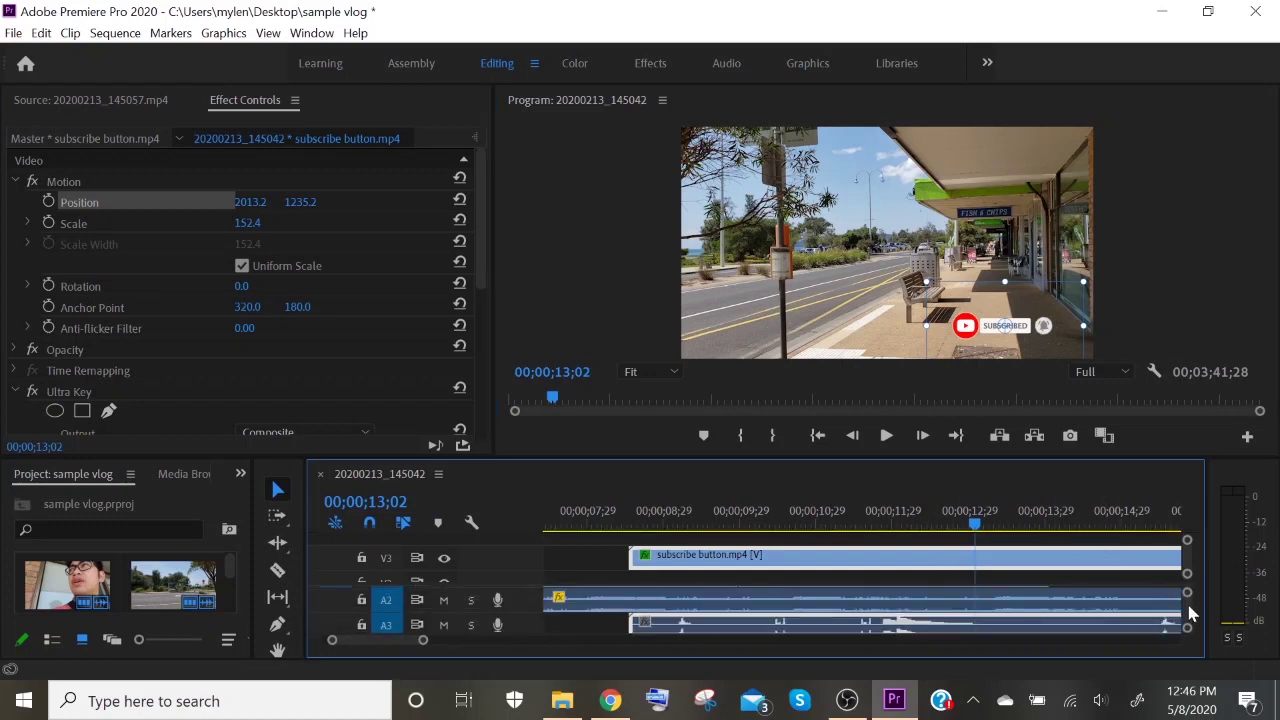
{"action": "left_click_drag", "start_coordinate": [700, 462], "coordinate": [700, 349]}
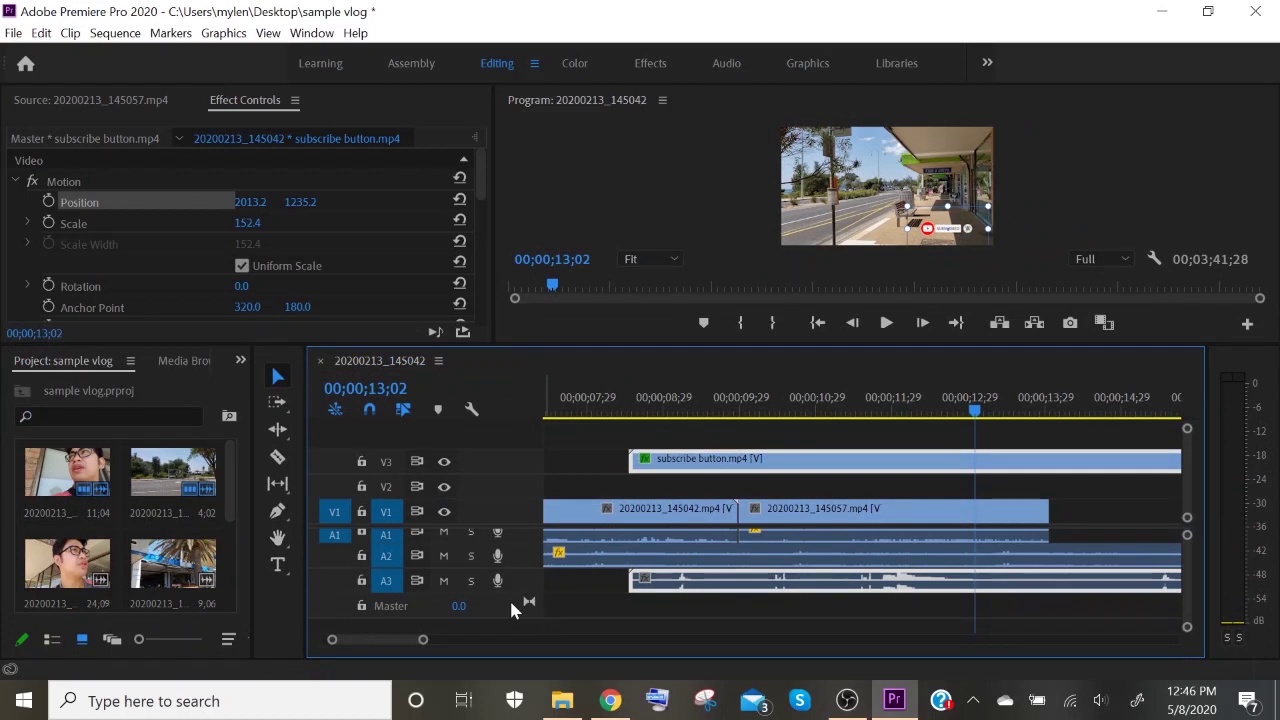
{"action": "scroll", "coordinate": [530, 576], "scroll_direction": "up", "scroll_amount": 4}
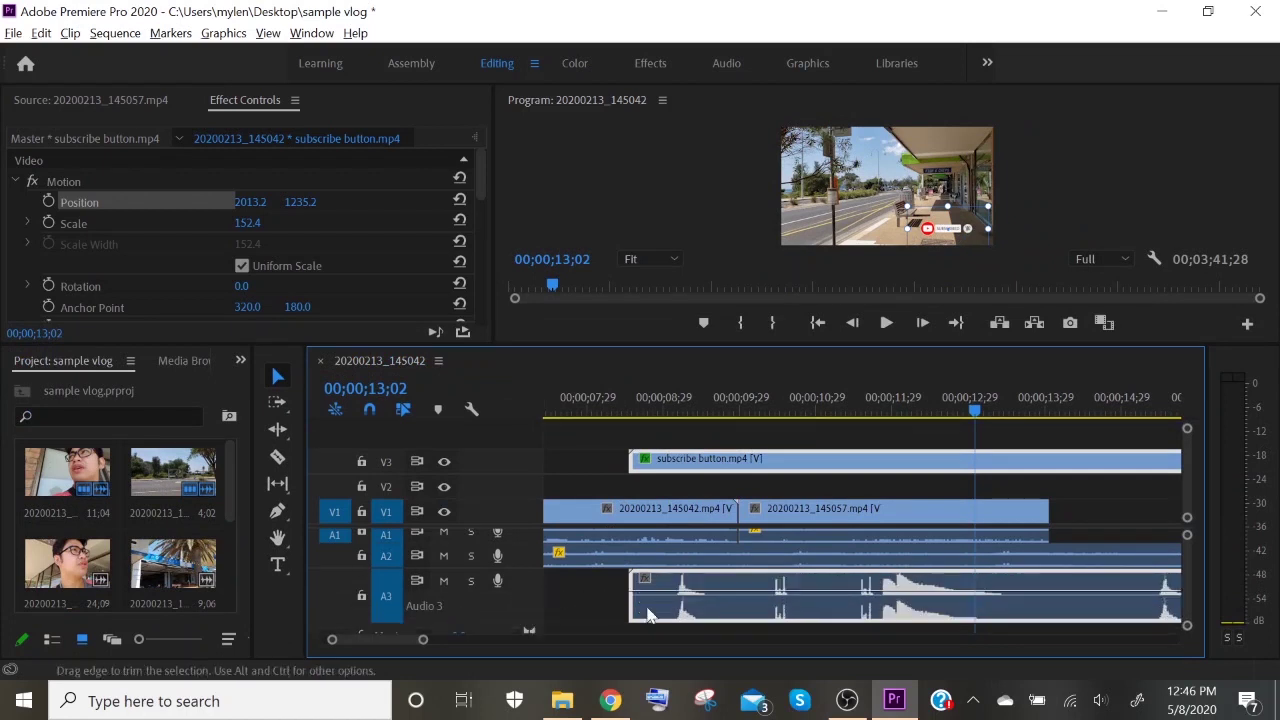
{"action": "left_click_drag", "start_coordinate": [703, 597], "coordinate": [703, 612]}
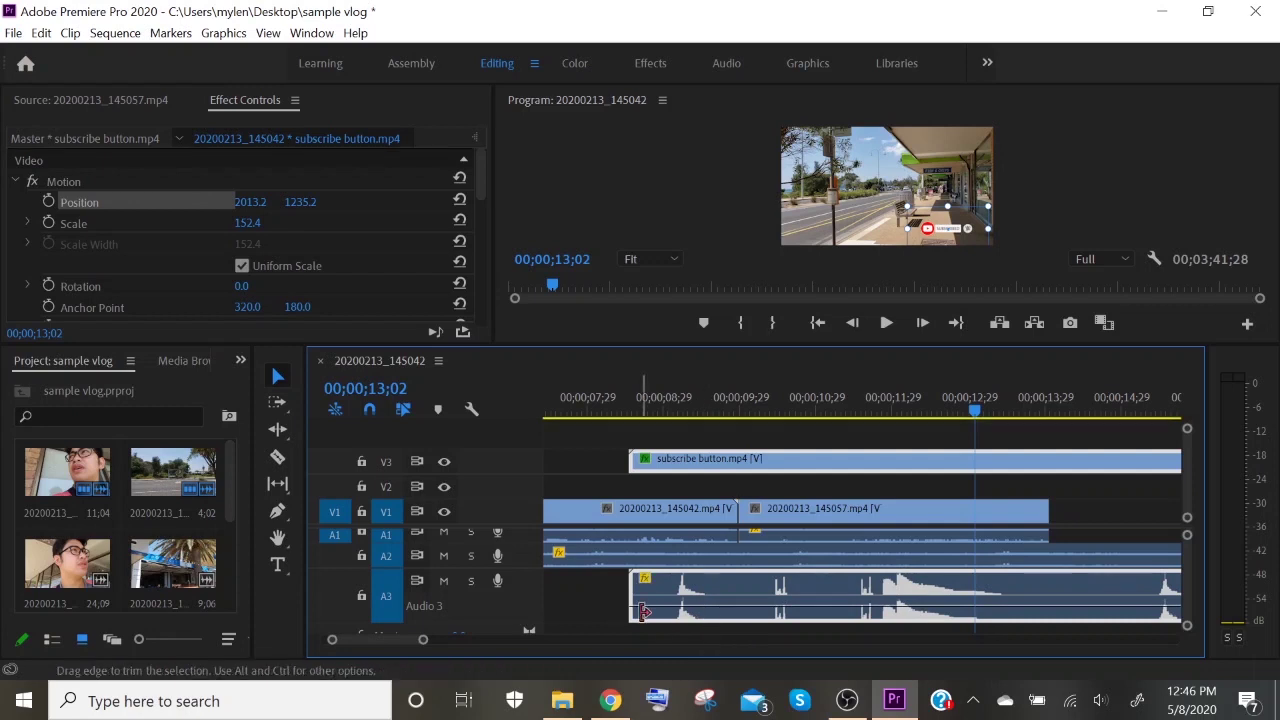
- Move the subscribe button clip and its sound to start with the second clip on V1, and play the sequence
{"action": "scroll", "coordinate": [365, 636], "scroll_direction": "up", "scroll_amount": 3}
{"action": "scroll", "coordinate": [360, 639], "scroll_direction": "up", "scroll_amount": 2}
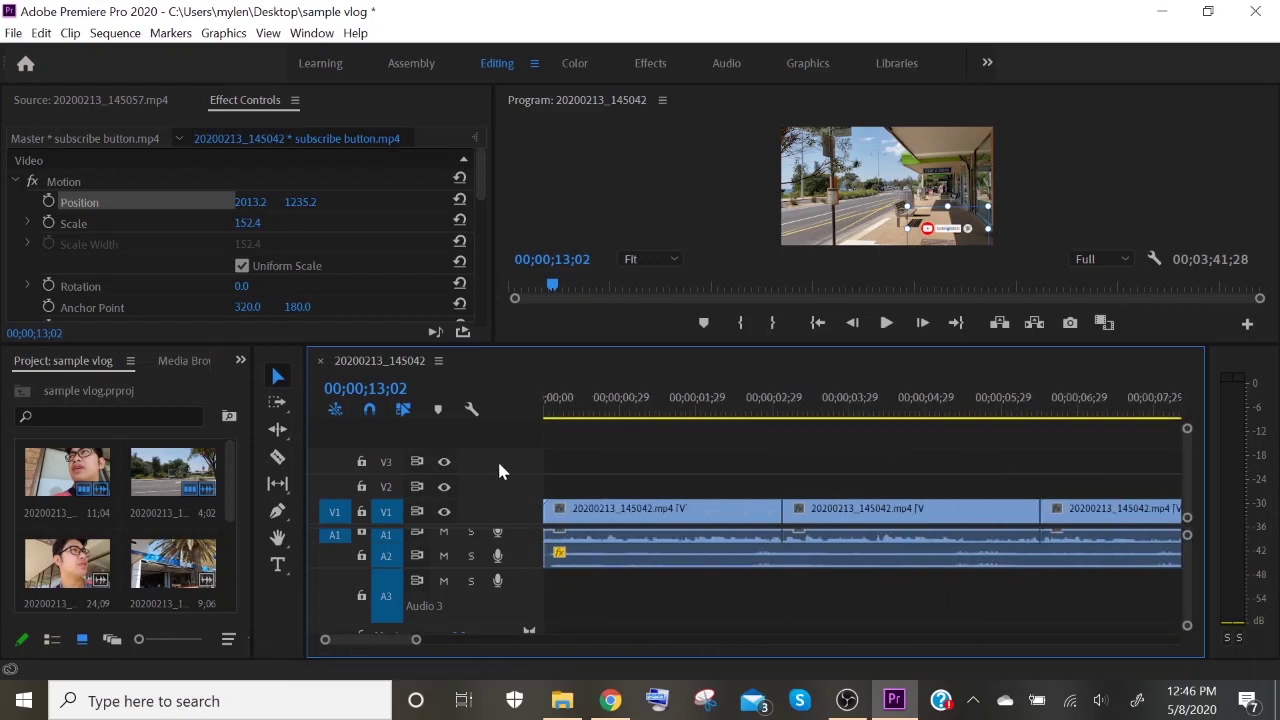
{"action": "key", "text": "Home"}
{"action": "key", "text": "space"}
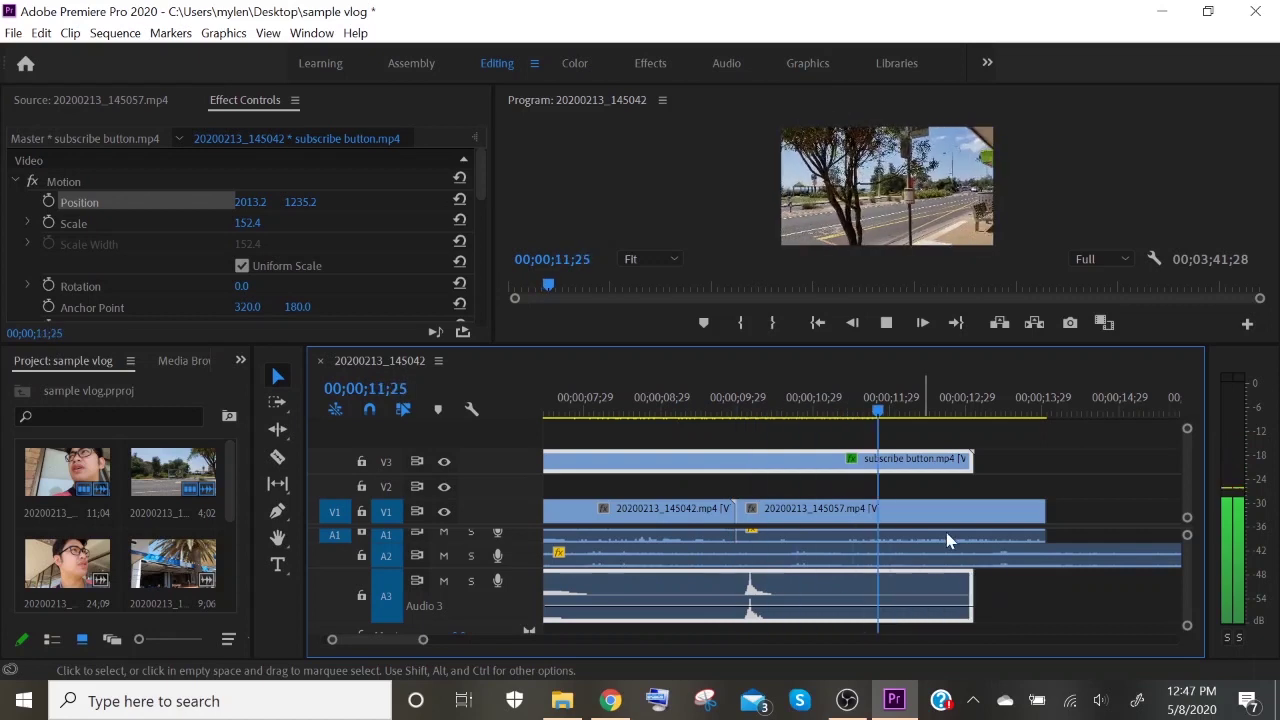
{"action": "key", "text": "space"}
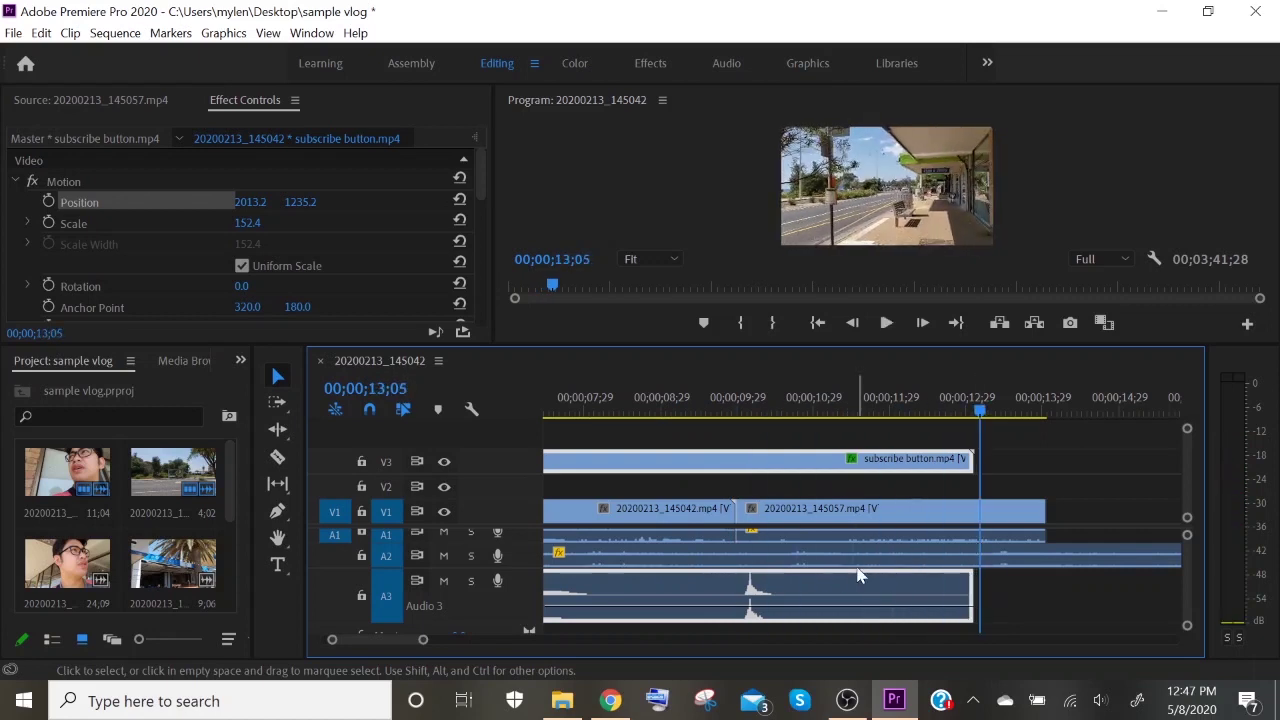
- Reduce the Audio 3 track's height so all the audio tracks fit in the timeline
{"action": "scroll", "coordinate": [870, 627], "scroll_direction": "down", "scroll_amount": 2}
{"action": "scroll", "coordinate": [742, 627], "scroll_direction": "up", "scroll_amount": 3}
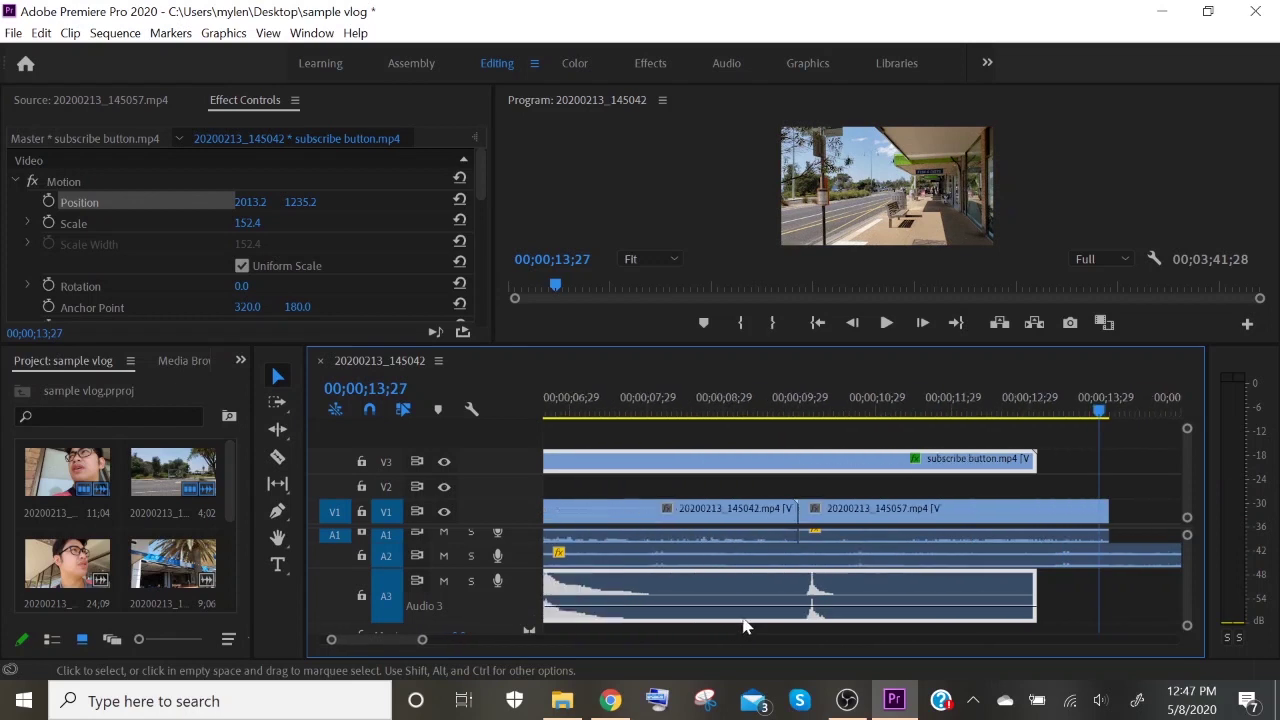
{"action": "scroll", "coordinate": [1006, 603], "scroll_direction": "up", "scroll_amount": 3}
{"action": "scroll", "coordinate": [937, 606], "scroll_direction": "down", "scroll_amount": 3}
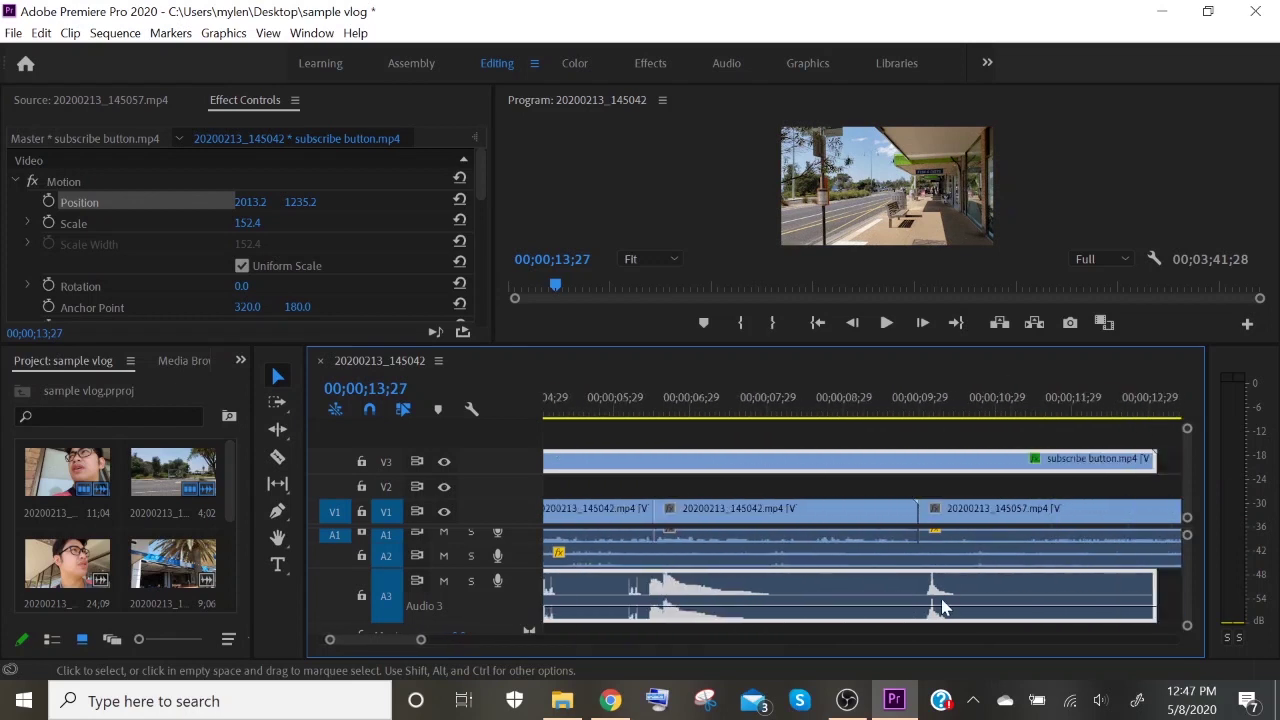
{"action": "scroll", "coordinate": [947, 600], "scroll_direction": "down", "scroll_amount": 3}
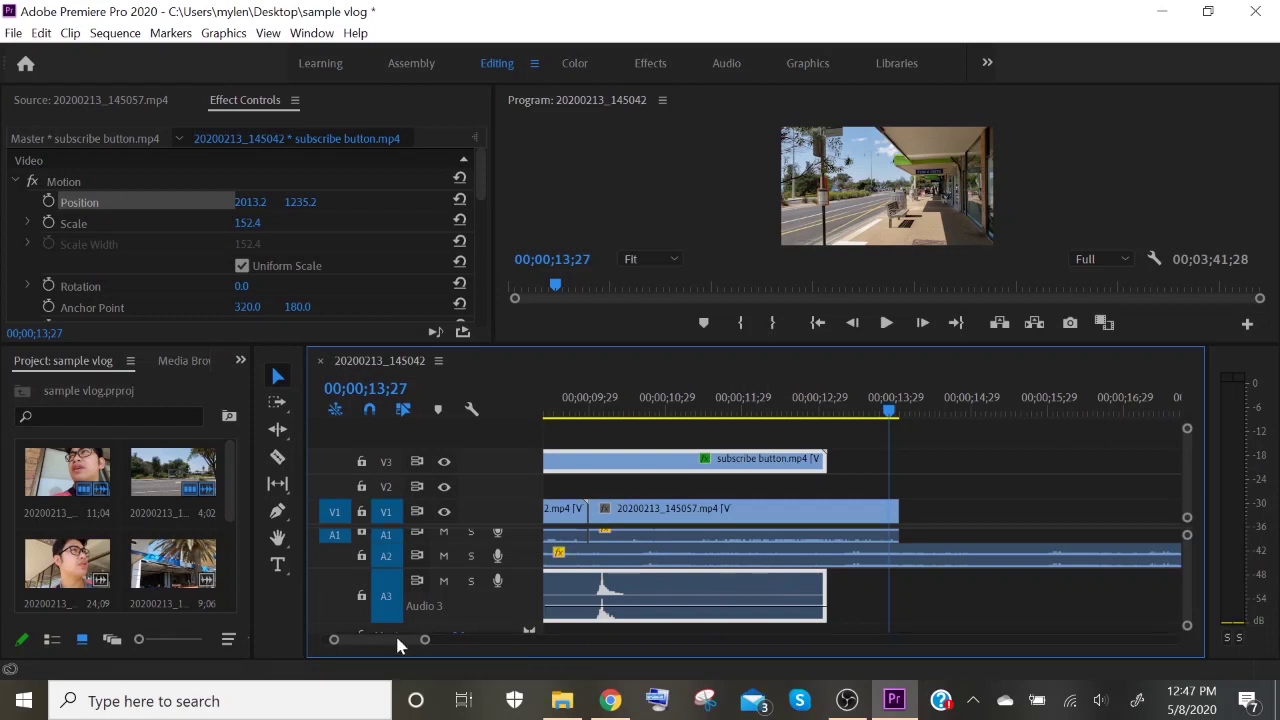
{"action": "scroll", "coordinate": [395, 633], "scroll_direction": "up", "scroll_amount": 5}
{"action": "scroll", "coordinate": [522, 591], "scroll_direction": "down", "scroll_amount": 2}
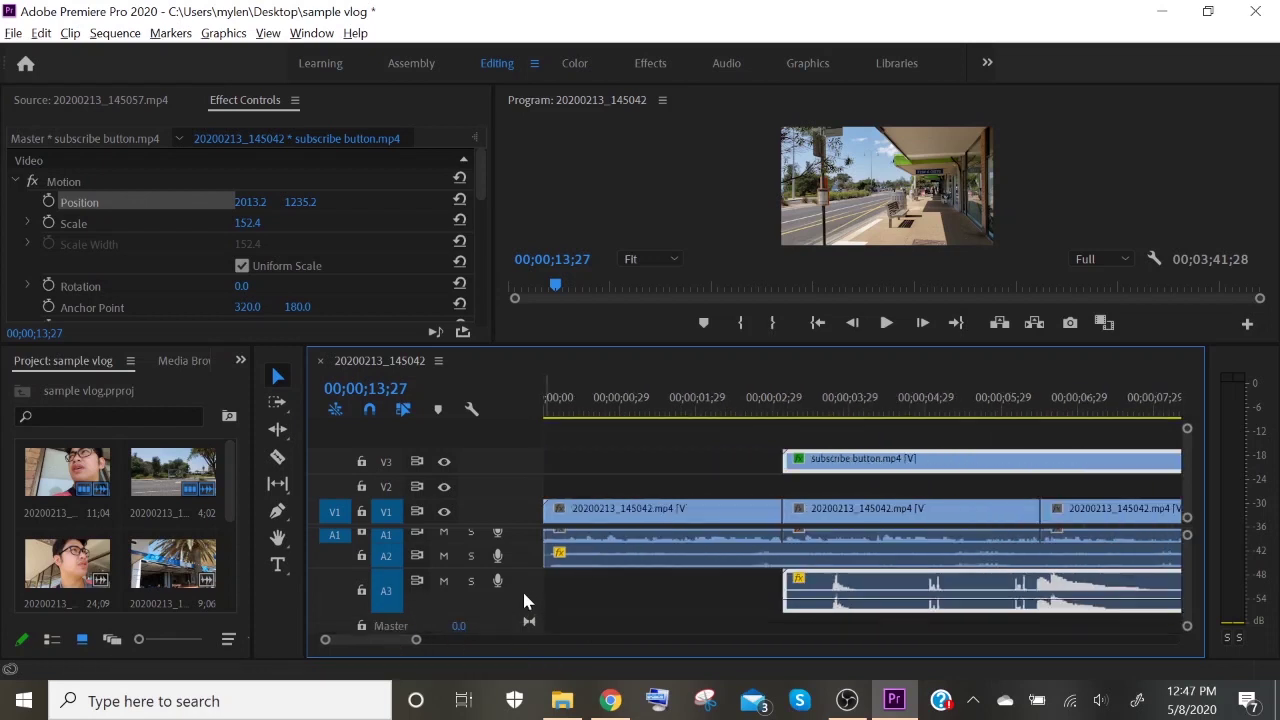
{"action": "scroll", "coordinate": [528, 583], "scroll_direction": "down", "scroll_amount": 1}
{"action": "scroll", "coordinate": [537, 563], "scroll_direction": "up", "scroll_amount": 1}
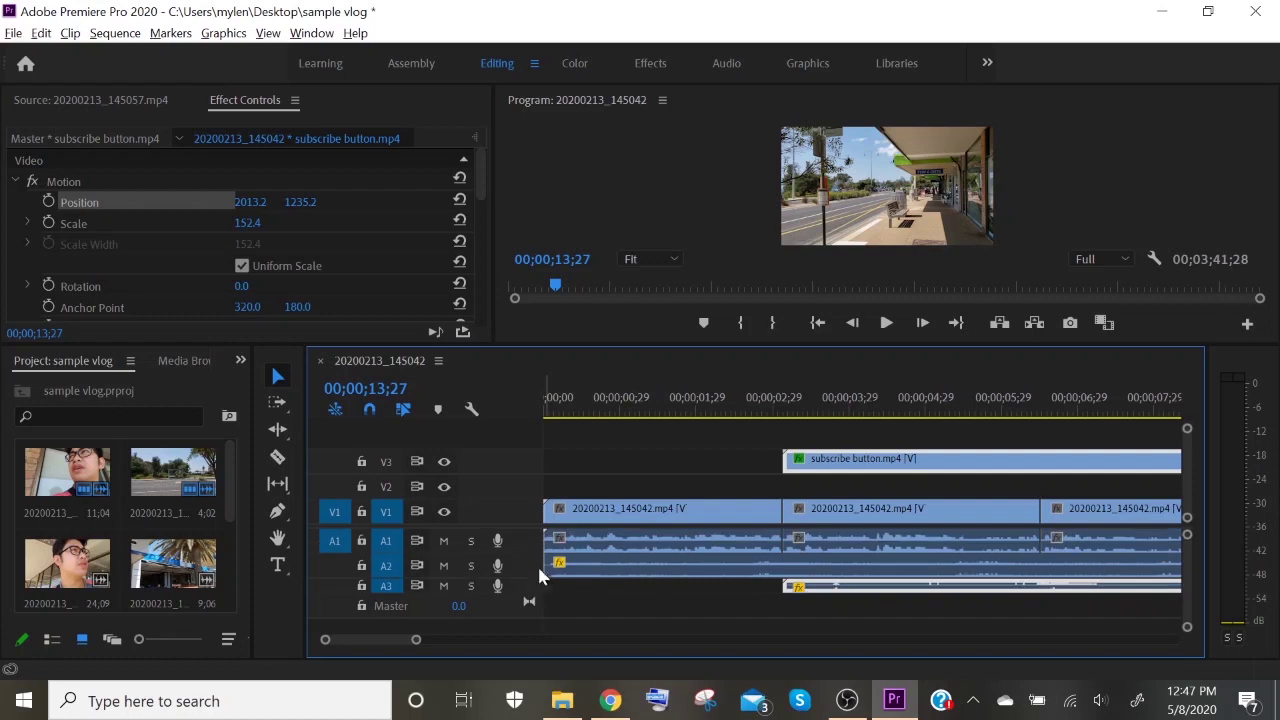
{"action": "scroll", "coordinate": [530, 558], "scroll_direction": "down", "scroll_amount": 2}
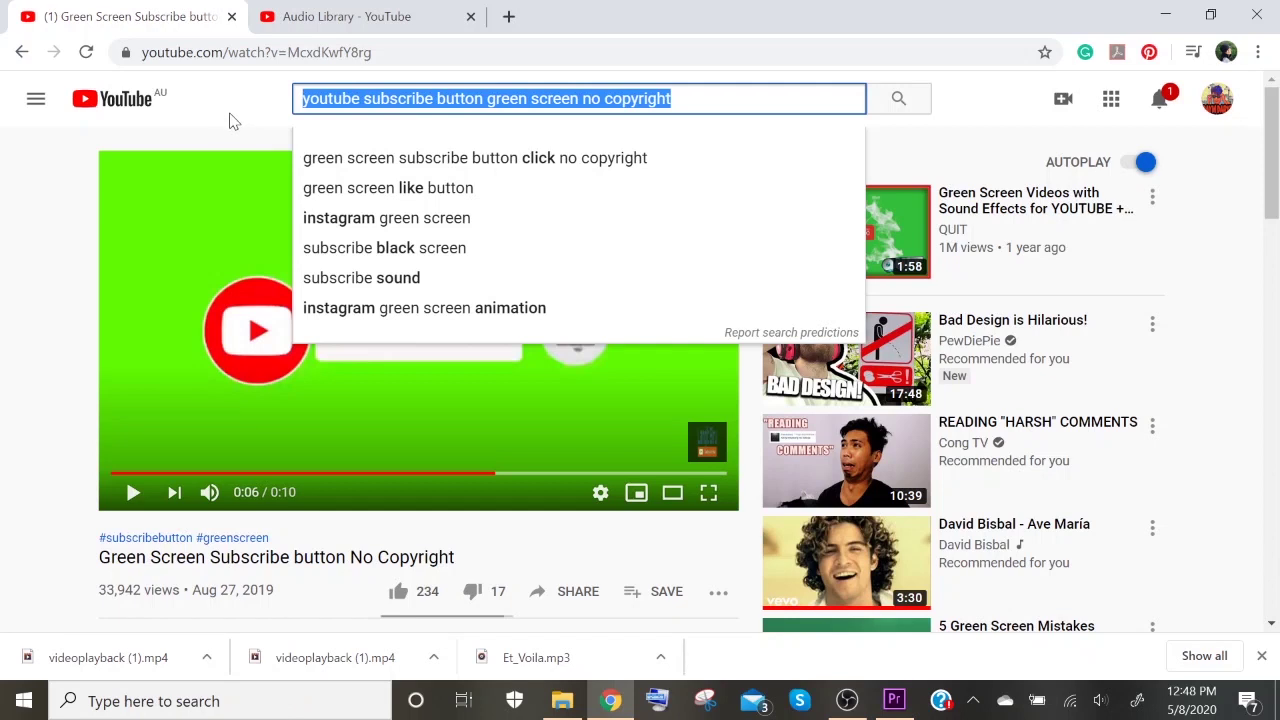
- Search YouTube for "laughing sound effect no copyright" and open the video "People laughing sound effect free copyright"
{"action": "key", "text": "BackSpace"}
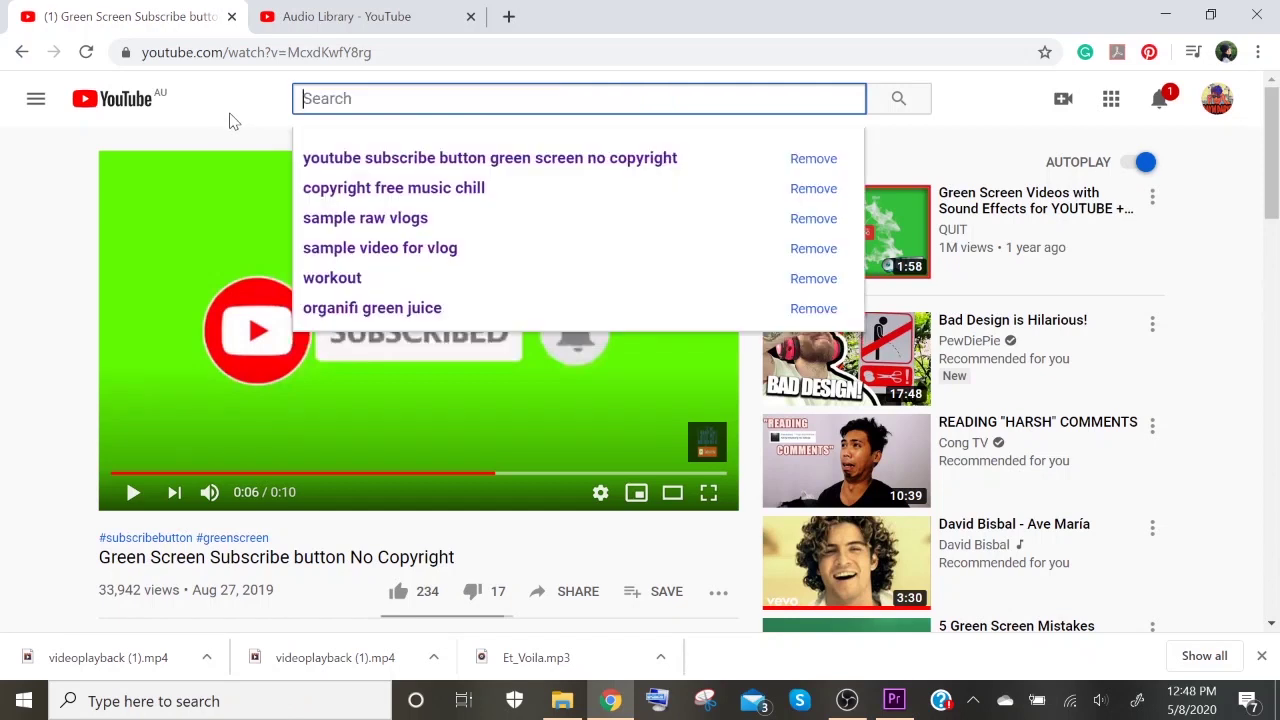
{"action": "type", "text": "fu"}
{"action": "key", "text": "BackSpace"}
{"action": "key", "text": "BackSpace"}
{"action": "type", "text": "laughing sound eff"}
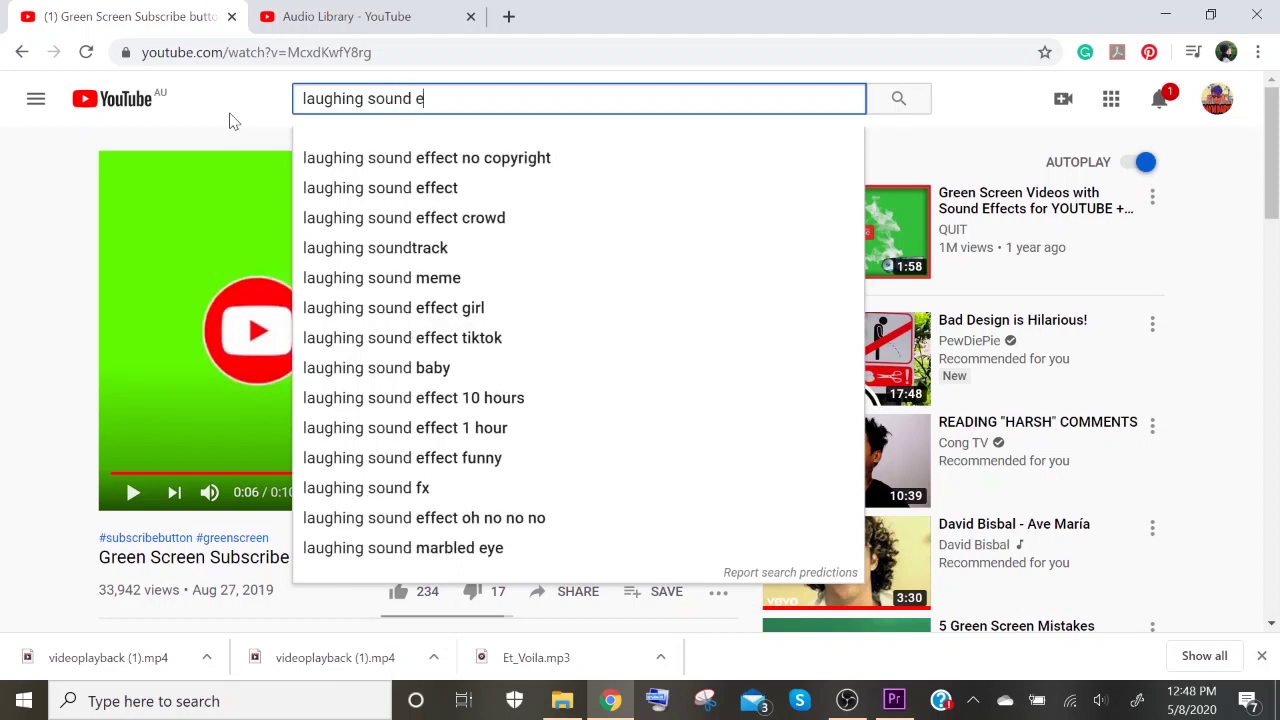
{"action": "left_click", "coordinate": [430, 188]}
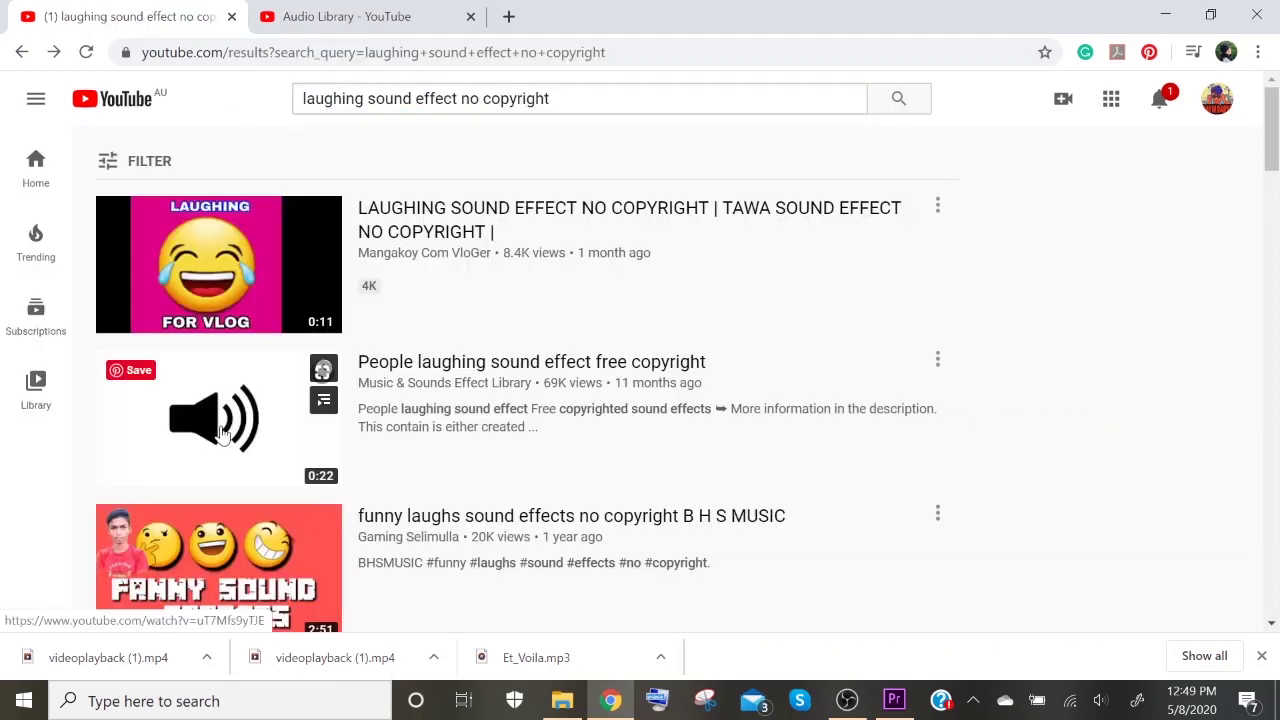
{"action": "left_click", "coordinate": [218, 428]}
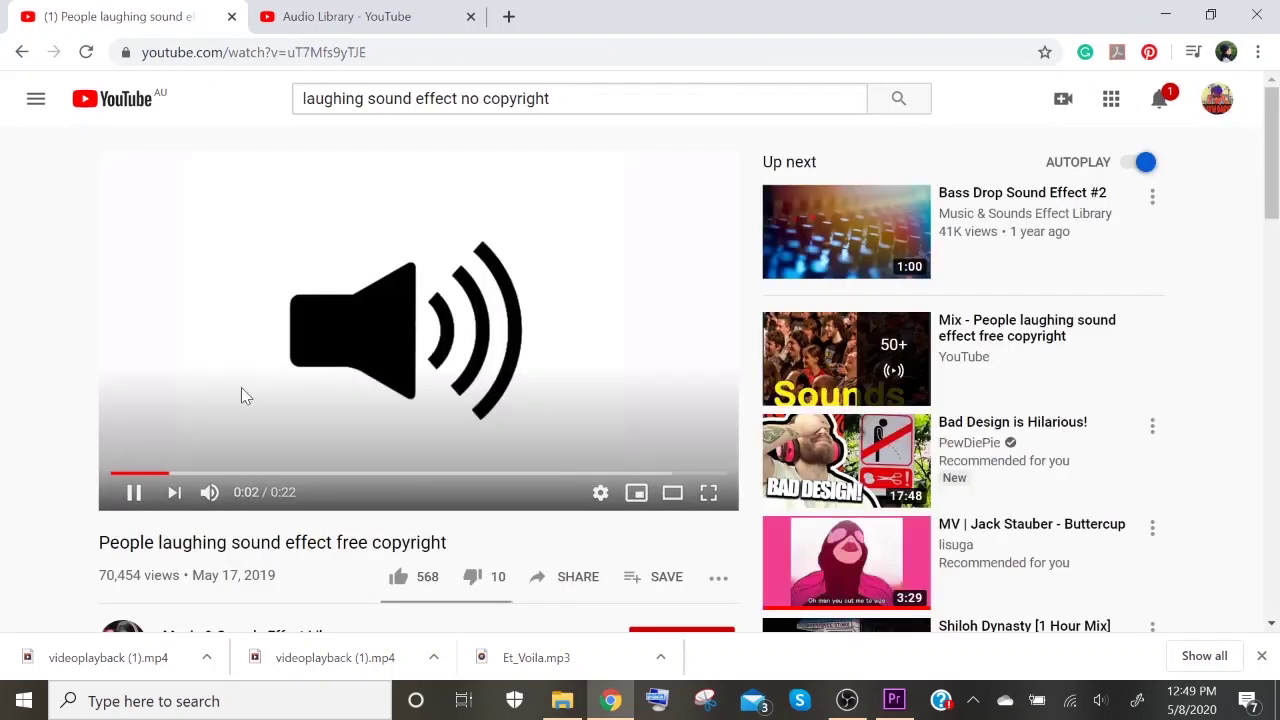
{"action": "left_click", "coordinate": [133, 493]}
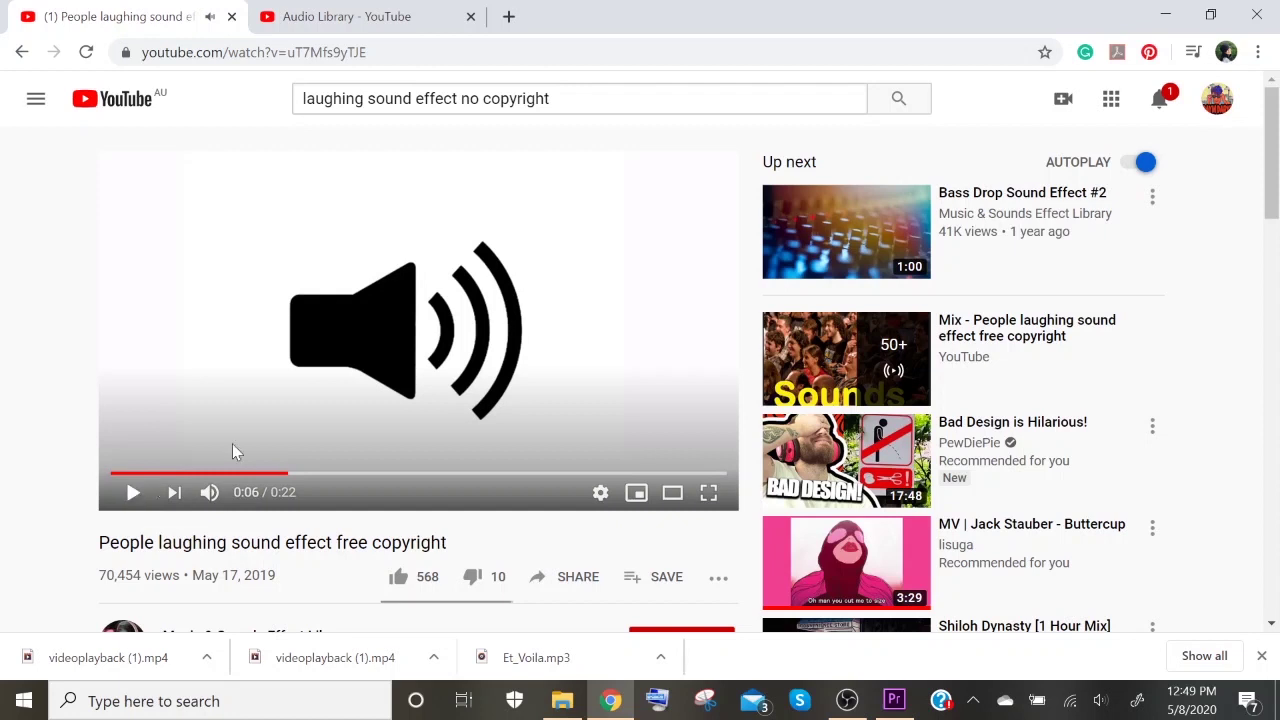
{"action": "left_click", "coordinate": [331, 60]}
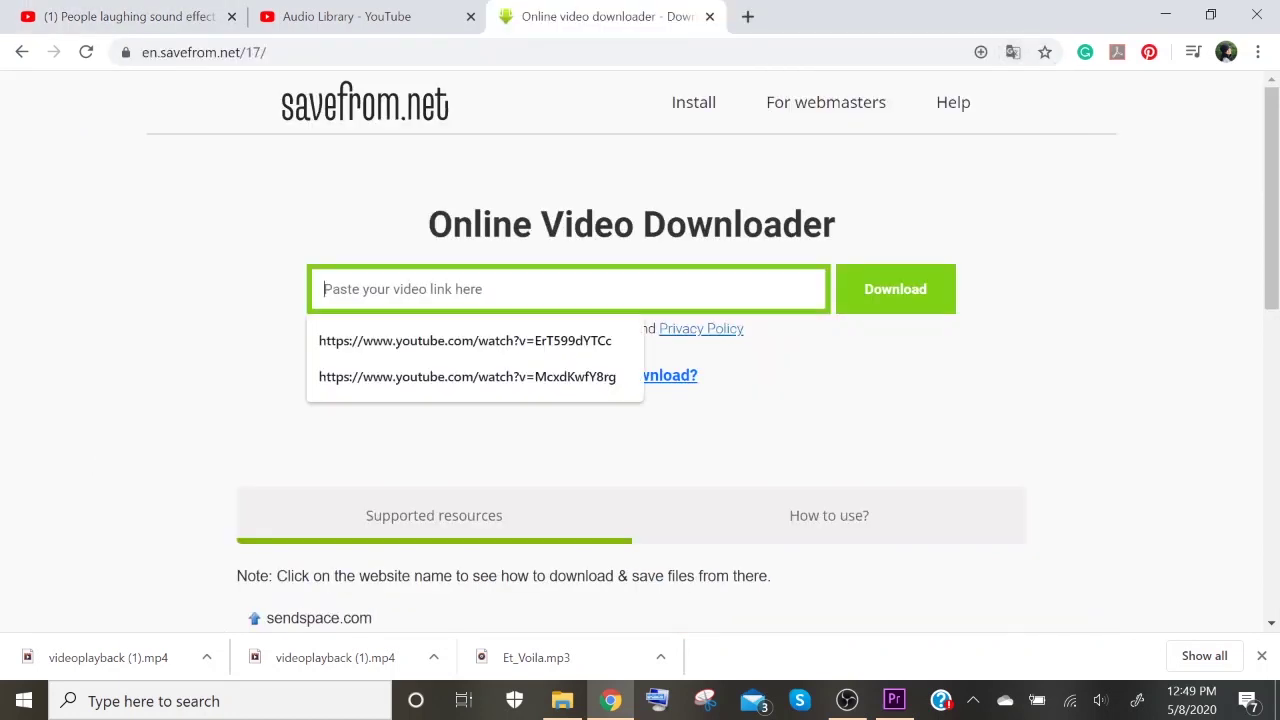
{"action": "type", "text": "https://www.youtube.com/watch?v=uT7Mfs9yTJE"}
{"action": "left_click", "coordinate": [897, 300]}
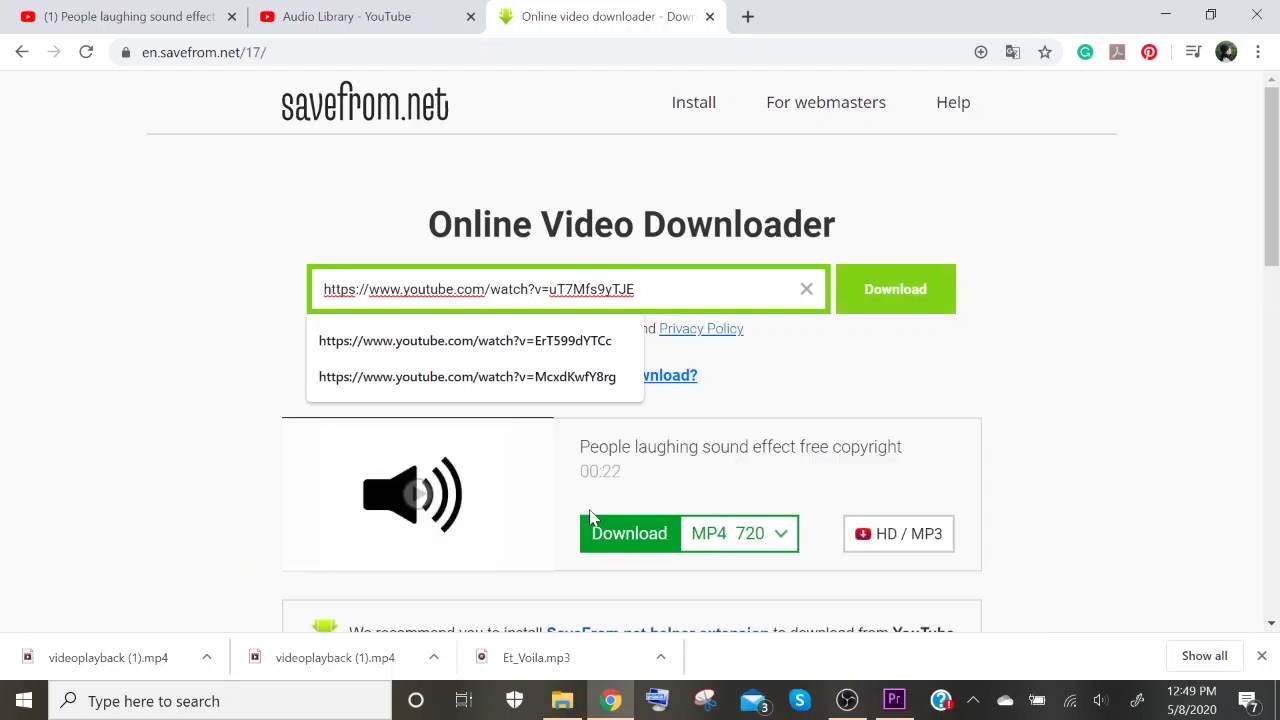
- Download the laughing sound effect video as MP4 360, closing the advert tab and pausing the preview playback
{"action": "scroll", "coordinate": [600, 515], "scroll_direction": "down", "scroll_amount": 1}
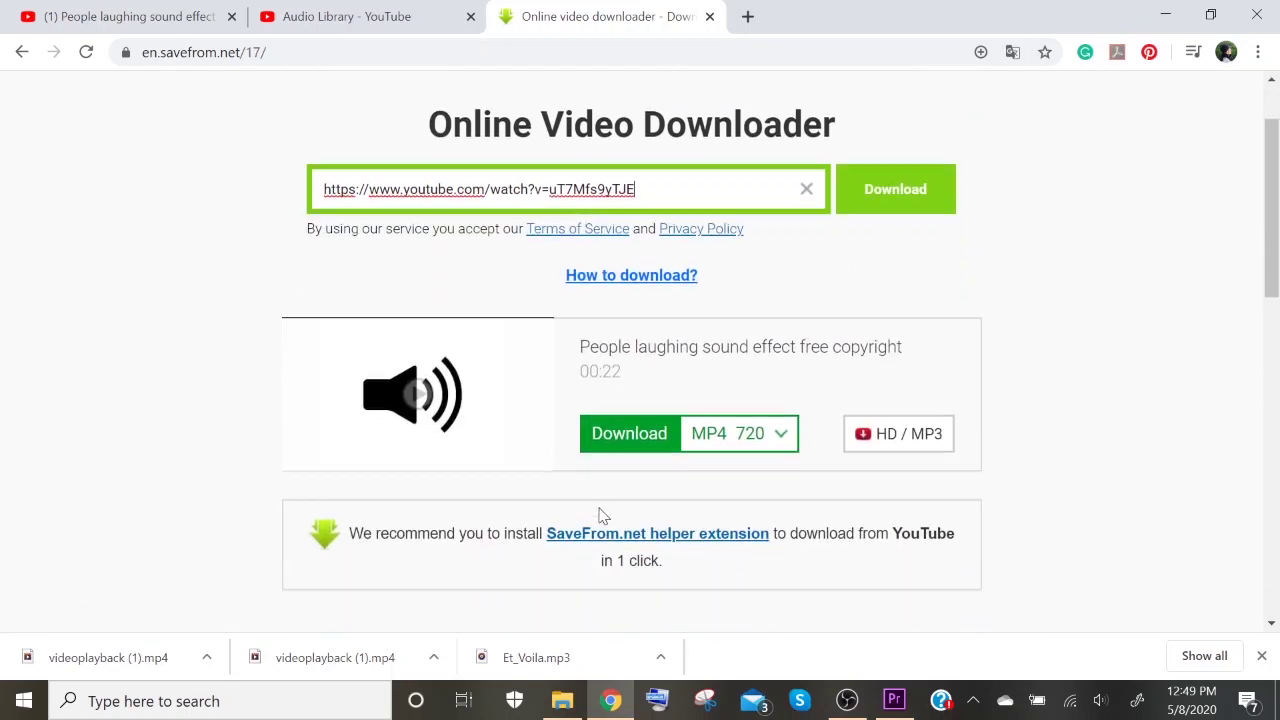
{"action": "left_click", "coordinate": [780, 438]}
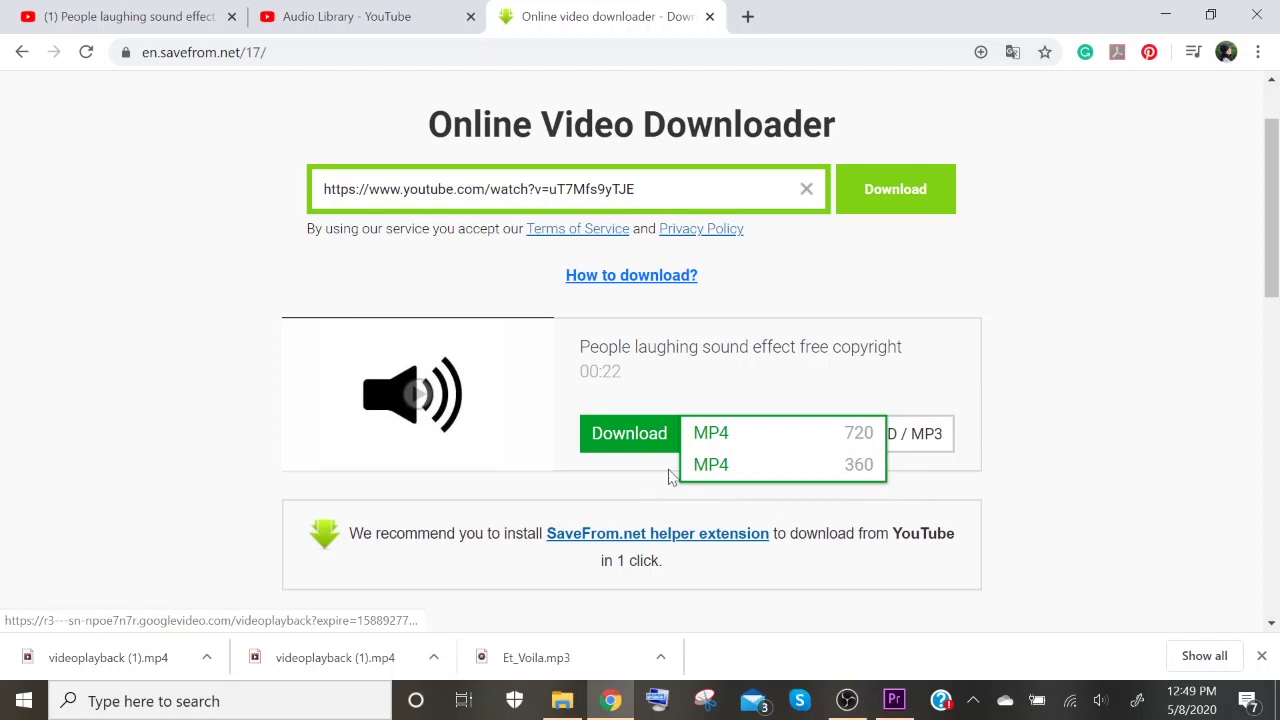
{"action": "left_click", "coordinate": [868, 477]}
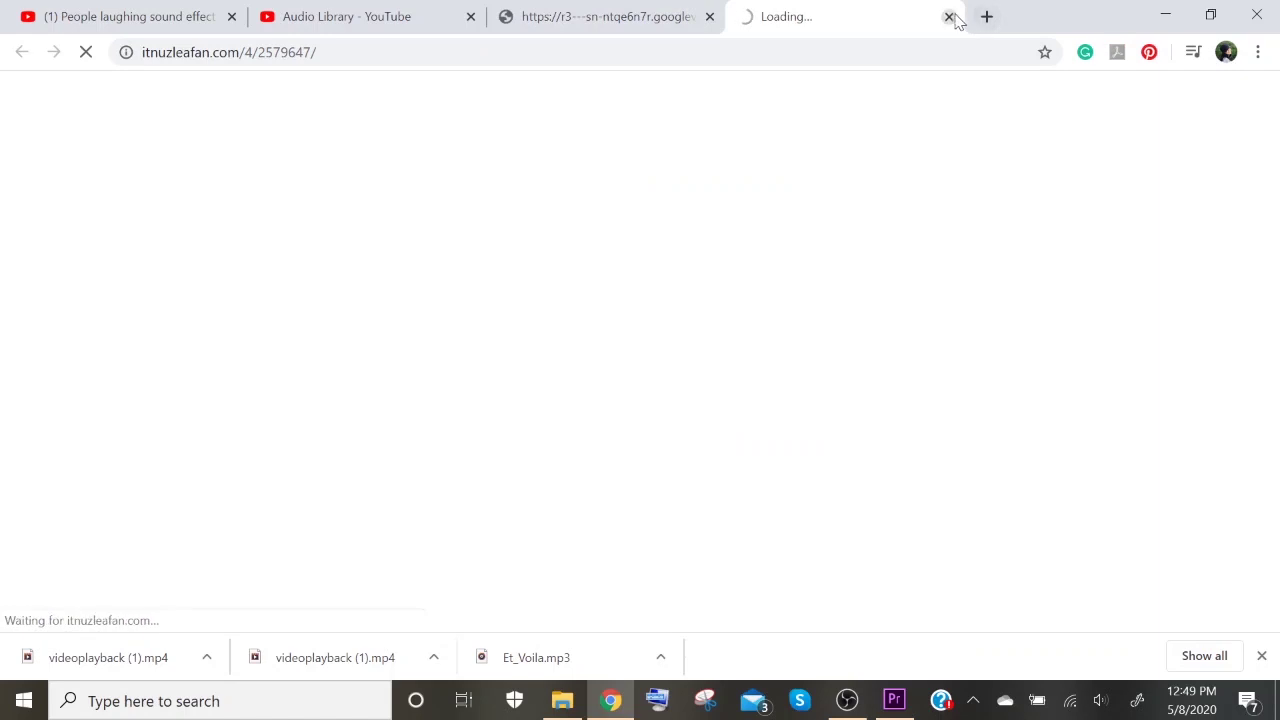
{"action": "left_click", "coordinate": [948, 17]}
{"action": "left_click", "coordinate": [936, 486]}
{"action": "left_click", "coordinate": [866, 447]}
{"action": "left_click", "coordinate": [341, 488]}
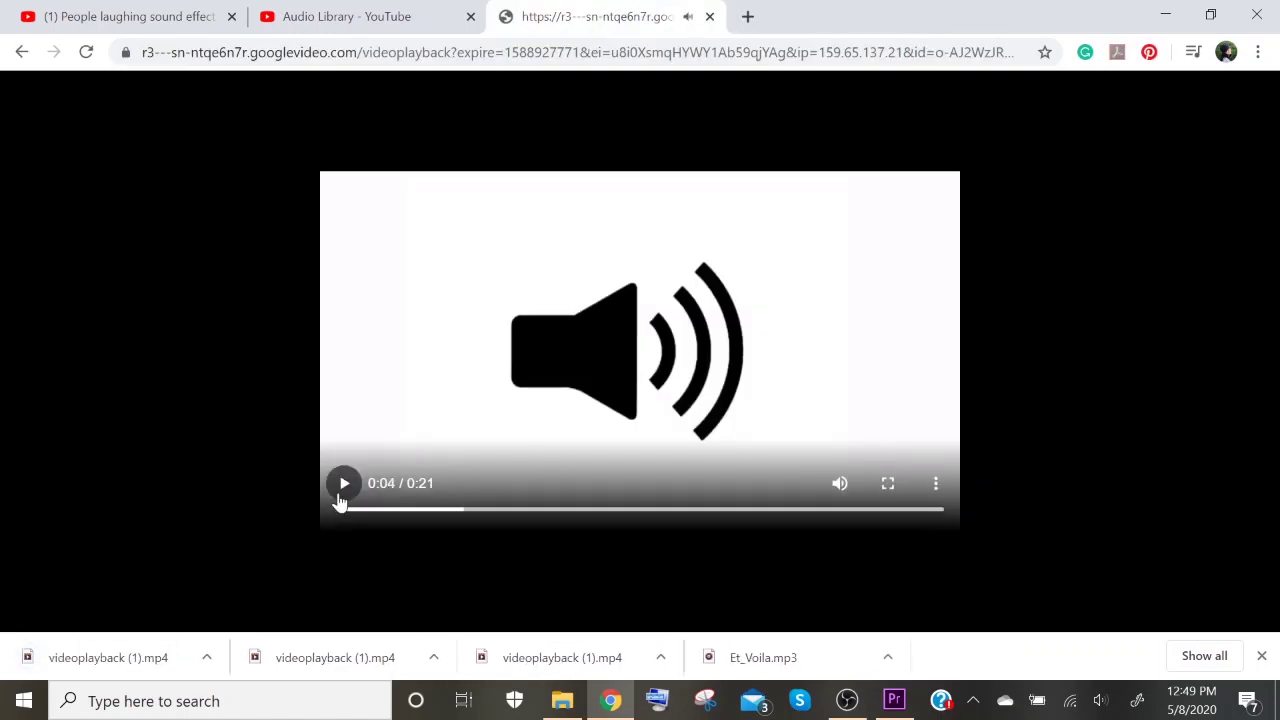
- Rename the "videoplayback (1)" file in the Downloads folder as "laughing sound effects"
{"action": "left_click", "coordinate": [562, 701]}
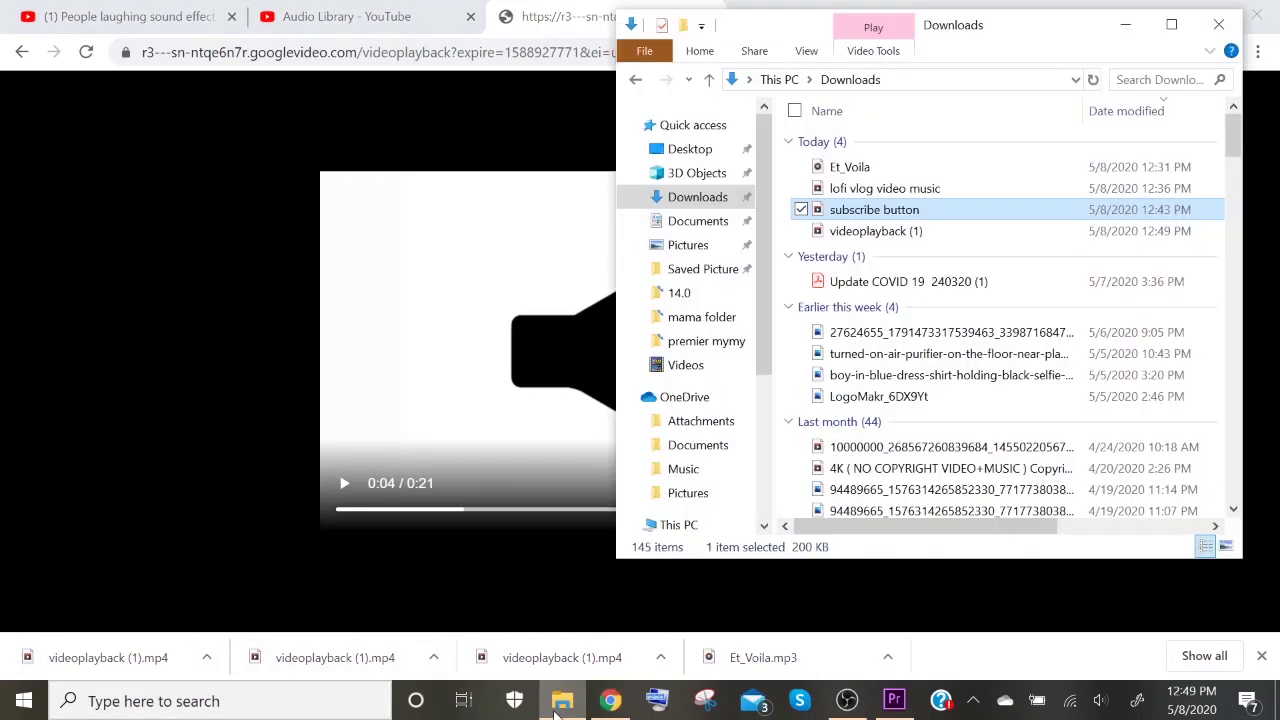
{"action": "right_click", "coordinate": [838, 232]}
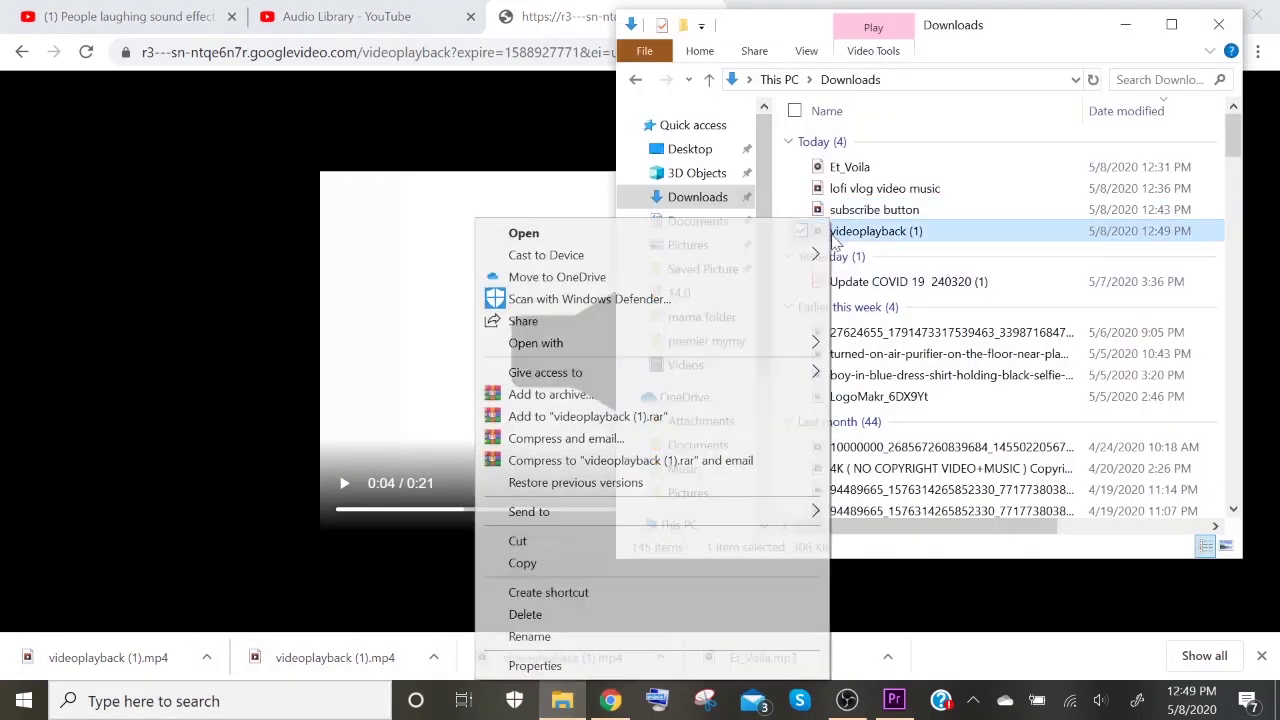
{"action": "left_click", "coordinate": [575, 636]}
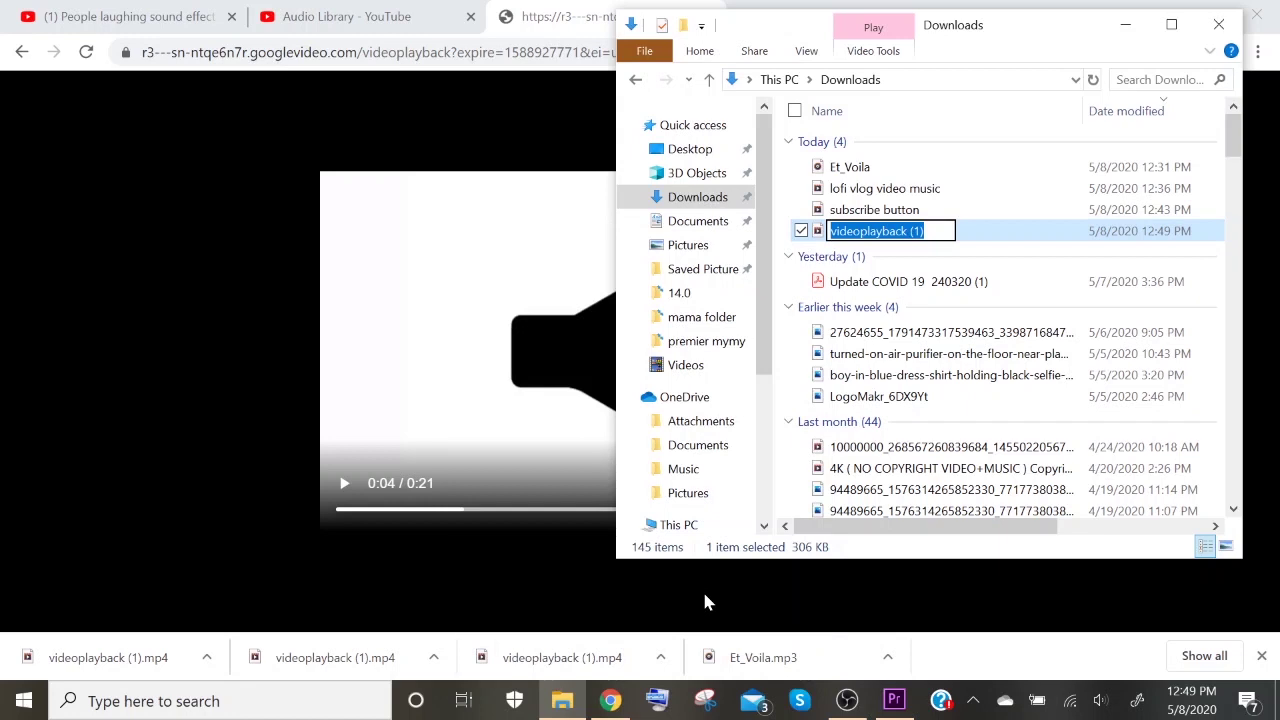
{"action": "type", "text": "laughing sound effects"}
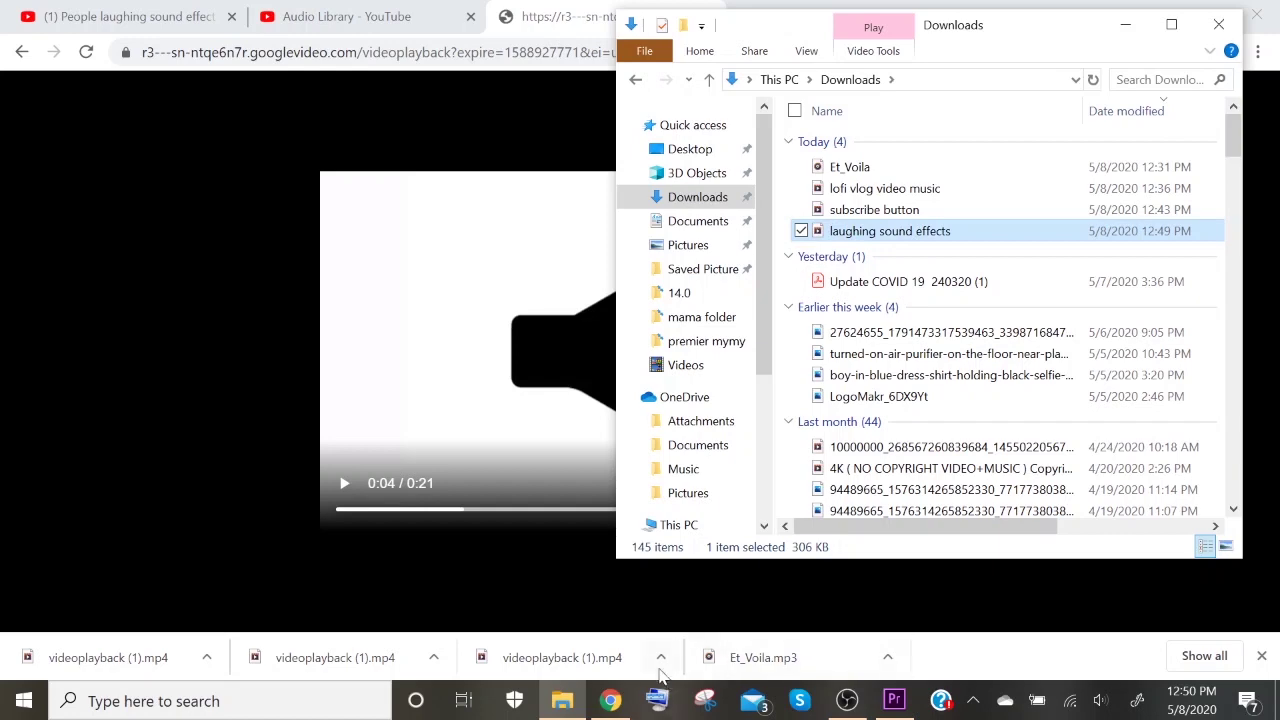
- Import the "laughing sound effects" file from Downloads into the Premiere Pro project and show it in the Source monitor
{"action": "left_click", "coordinate": [895, 701]}
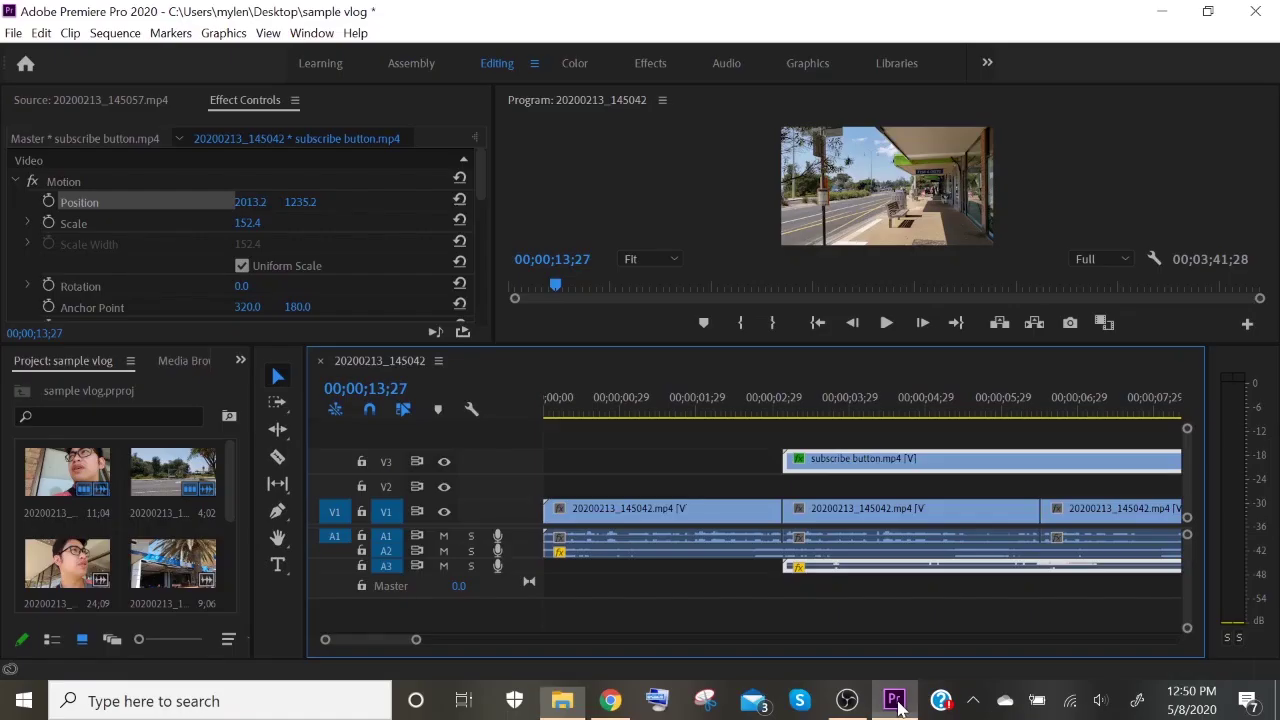
{"action": "left_click", "coordinate": [562, 701]}
{"action": "left_click_drag", "start_coordinate": [758, 594], "coordinate": [122, 540]}
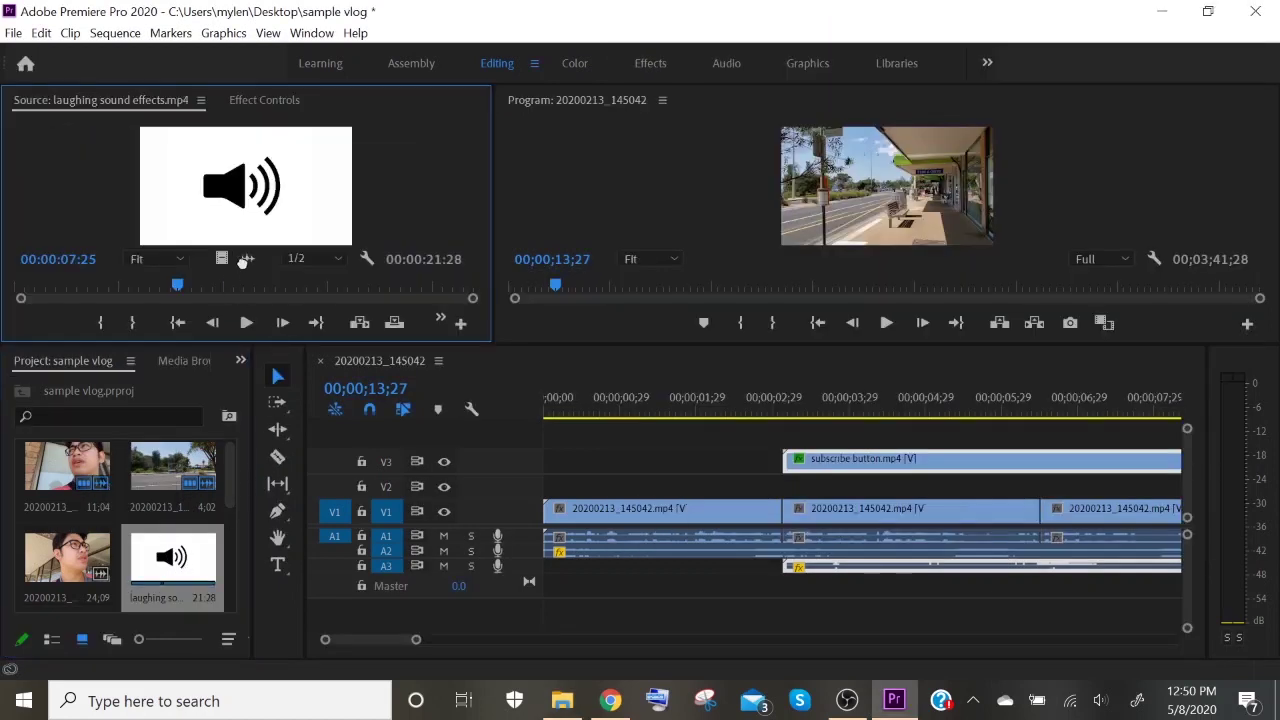
- Place only the audio of the laughing sound effect on a new track below A3, starting with the second V1 clip
{"action": "left_click", "coordinate": [246, 259]}
{"action": "left_click", "coordinate": [248, 260]}
{"action": "left_click", "coordinate": [248, 260]}
{"action": "left_click", "coordinate": [248, 260]}
{"action": "left_click", "coordinate": [251, 260]}
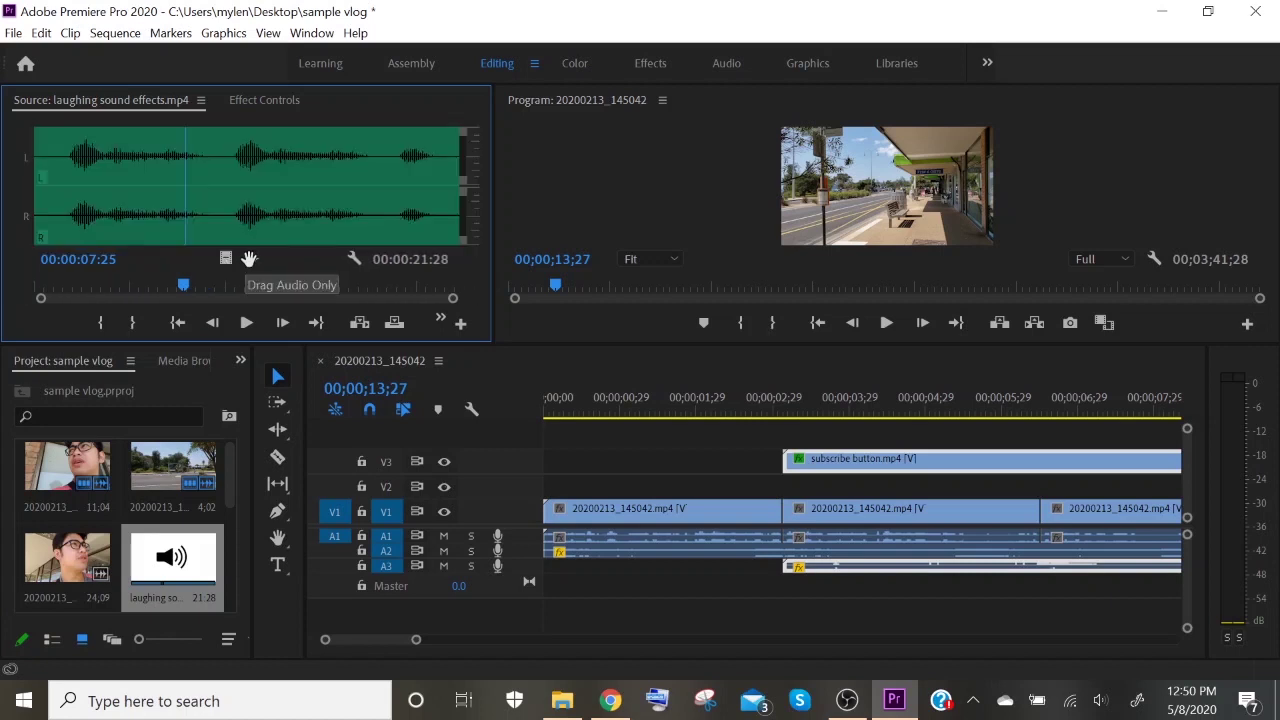
{"action": "left_click_drag", "start_coordinate": [723, 535], "coordinate": [794, 604]}
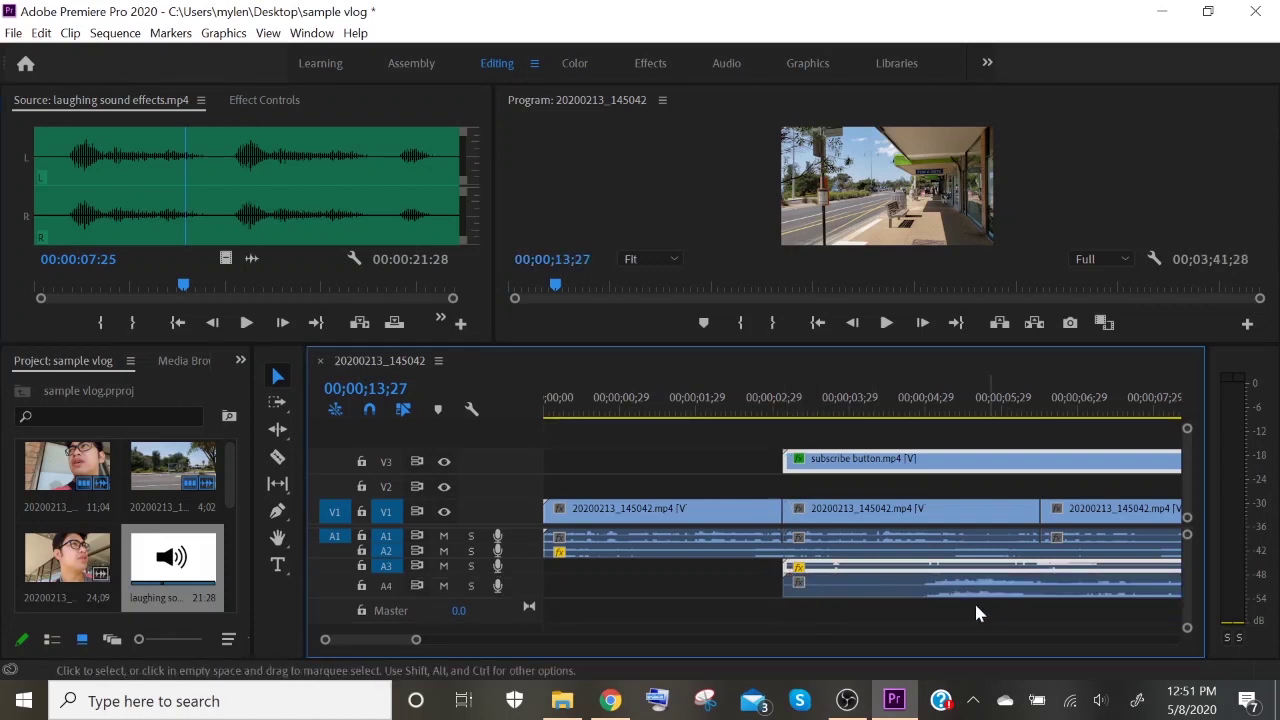
- Expand the Audio 4 track, lower the laughing sound's volume and play the sequence to check it
{"action": "scroll", "coordinate": [361, 640], "scroll_direction": "down", "scroll_amount": 5}
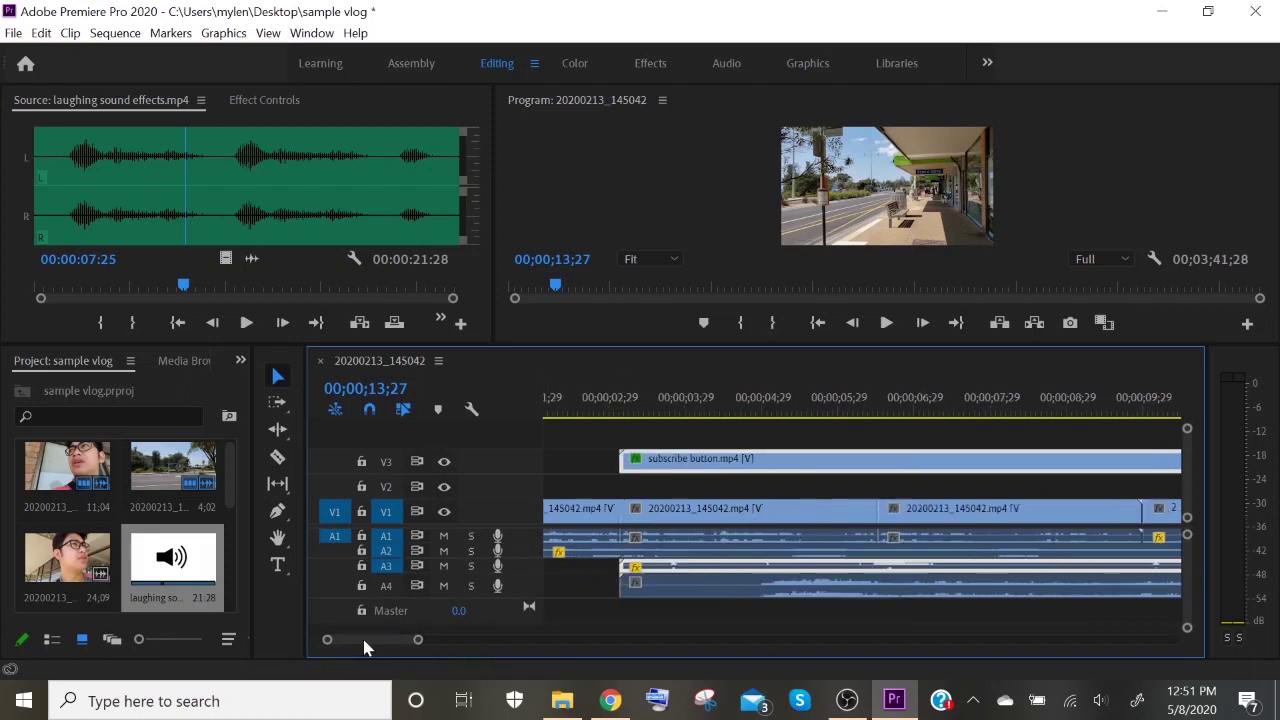
{"action": "scroll", "coordinate": [363, 640], "scroll_direction": "down", "scroll_amount": 4}
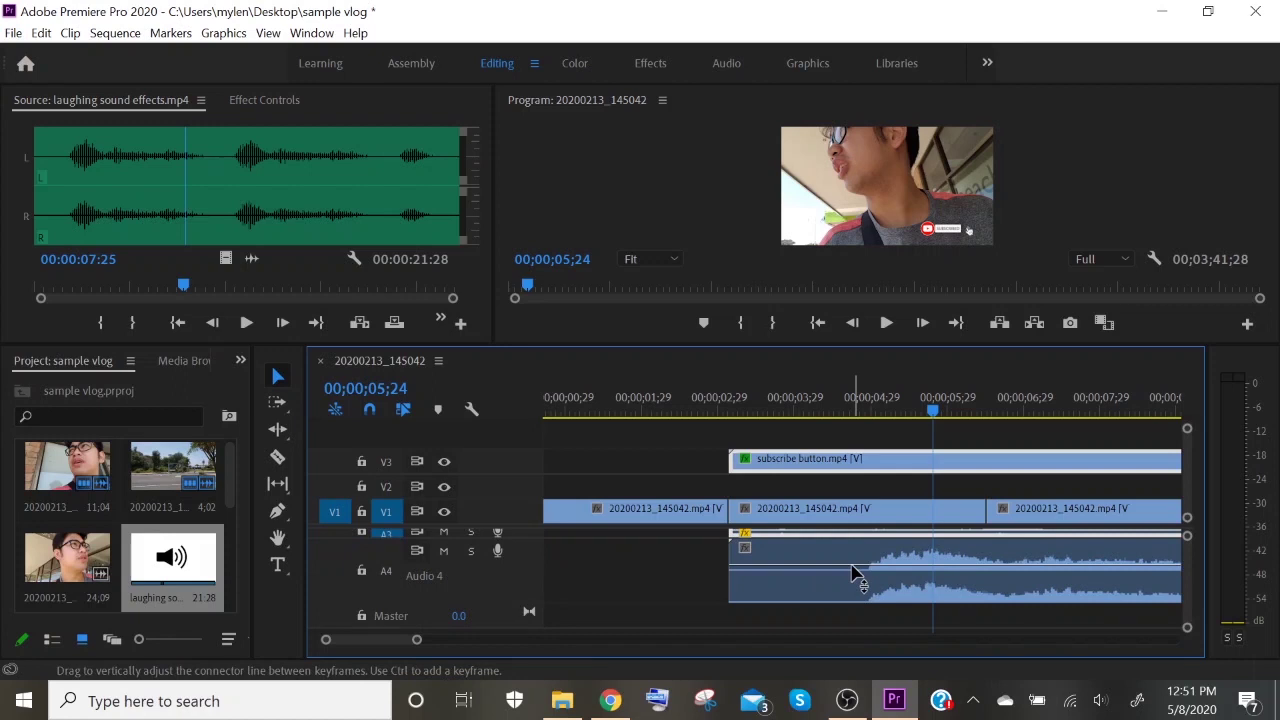
{"action": "left_click_drag", "start_coordinate": [853, 566], "coordinate": [851, 575]}
{"action": "left_click_drag", "start_coordinate": [855, 588], "coordinate": [857, 592]}
{"action": "key", "text": "space"}
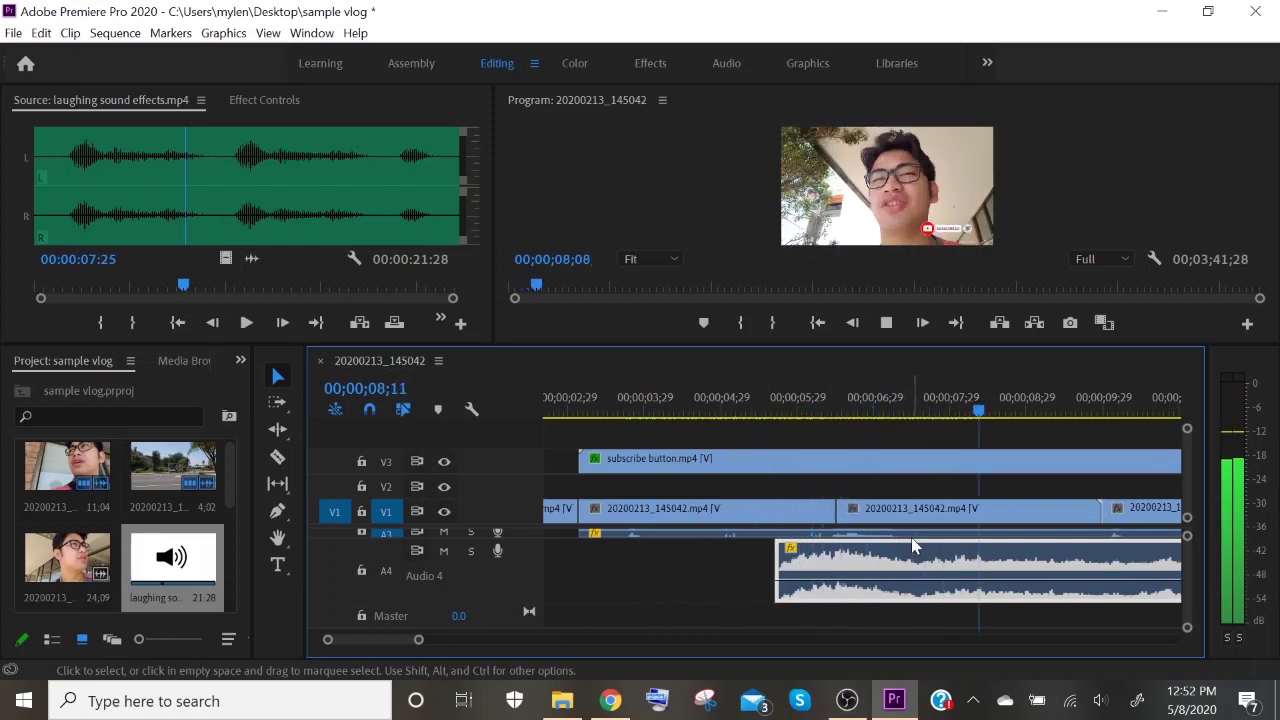
{"action": "key", "text": "space"}
- Split the laughing sound clip on Audio 4 about 8 seconds into the sequence and delete the part after the cut
{"action": "scroll", "coordinate": [940, 588], "scroll_direction": "down", "scroll_amount": 2}
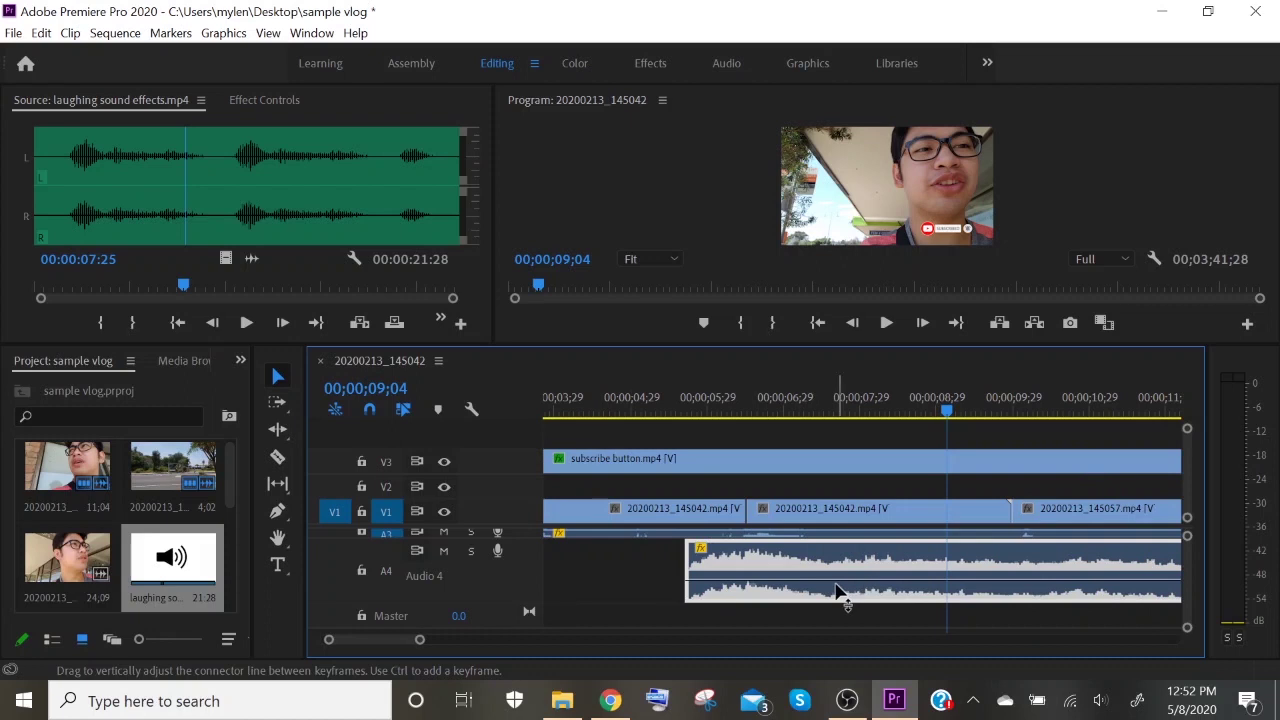
{"action": "scroll", "coordinate": [900, 597], "scroll_direction": "up", "scroll_amount": 1}
{"action": "scroll", "coordinate": [900, 597], "scroll_direction": "down", "scroll_amount": 2}
{"action": "scroll", "coordinate": [960, 588], "scroll_direction": "down", "scroll_amount": 3}
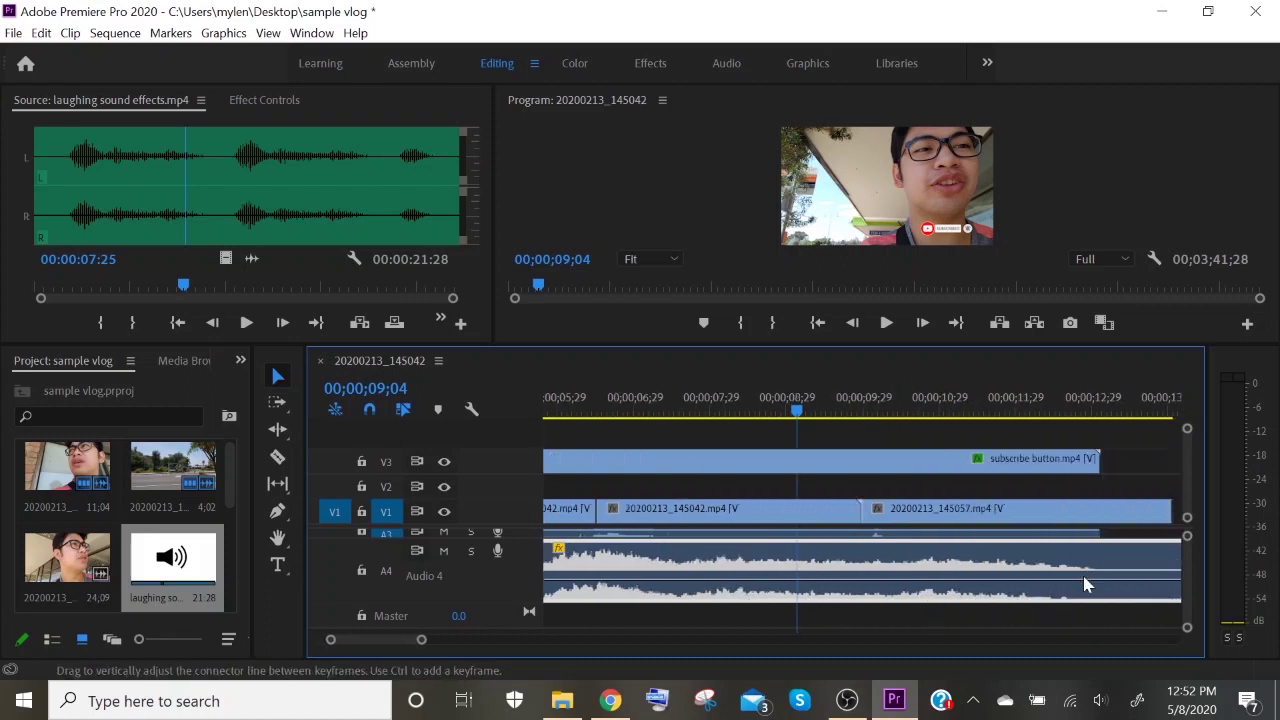
{"action": "scroll", "coordinate": [780, 596], "scroll_direction": "up", "scroll_amount": 2}
{"action": "key", "text": "c"}
{"action": "left_click", "coordinate": [829, 571]}
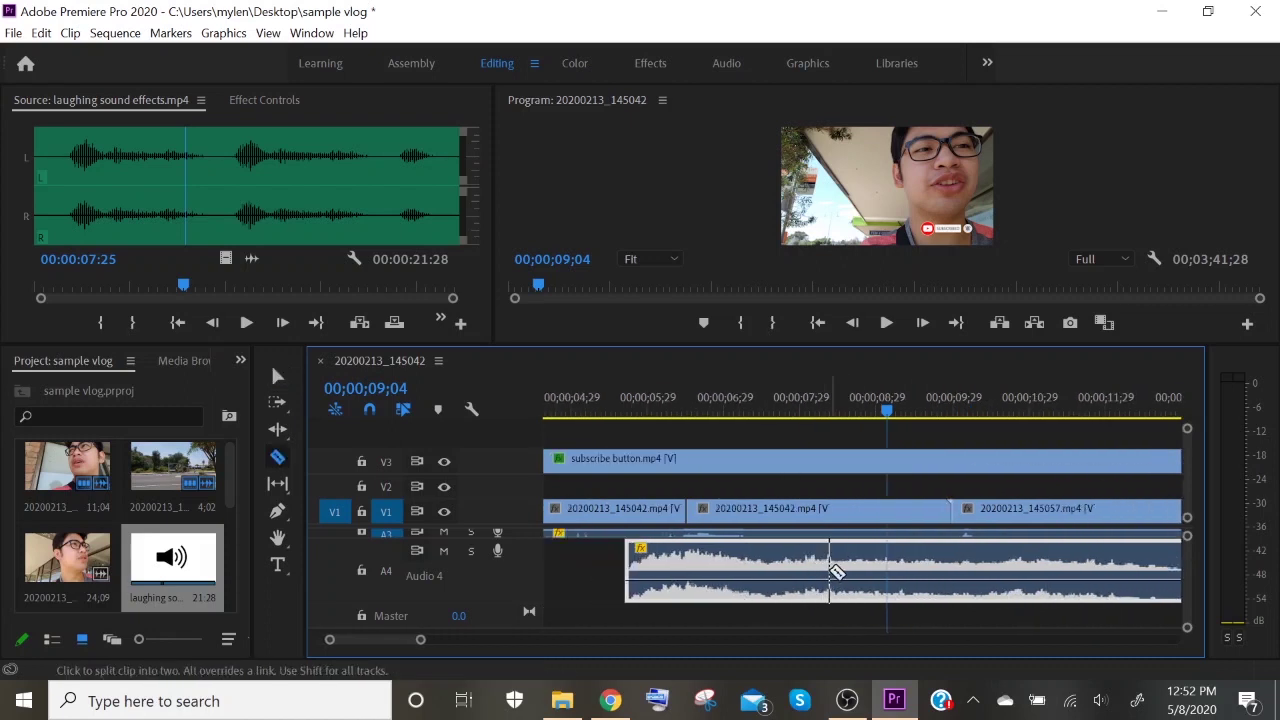
{"action": "key", "text": "v"}
{"action": "left_click", "coordinate": [930, 566]}
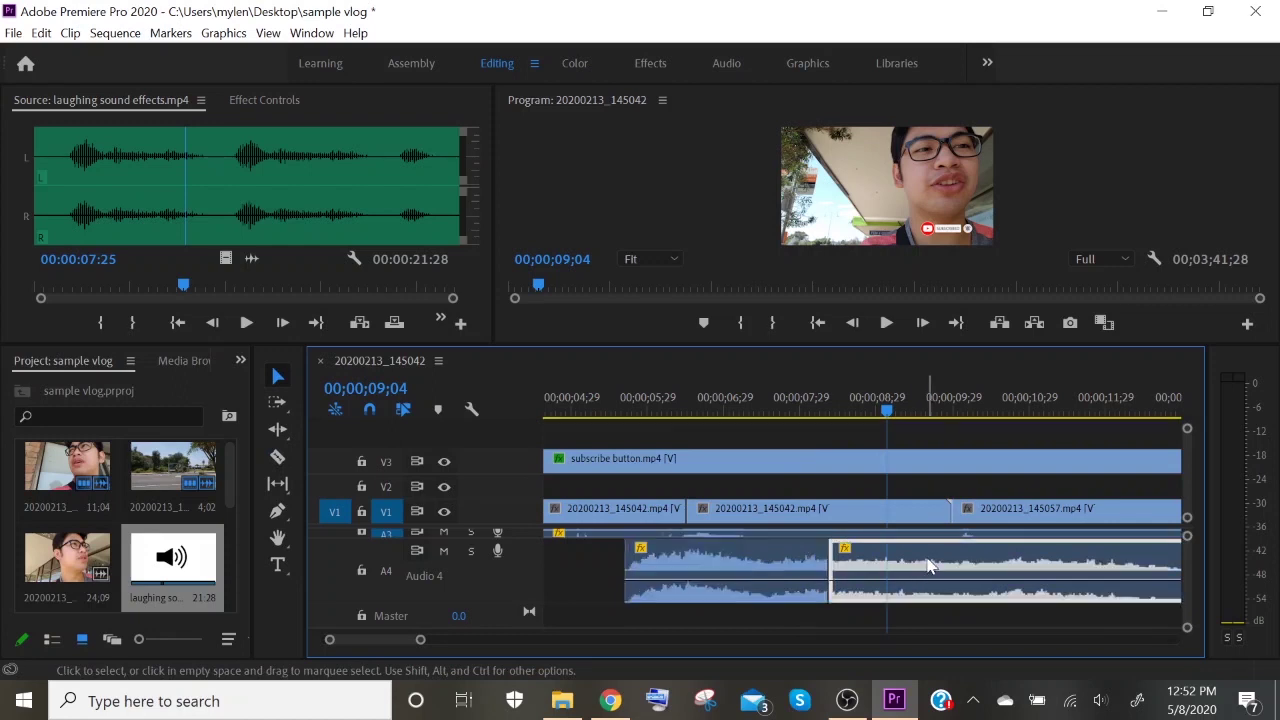
{"action": "key", "text": "Delete"}
- Move the playhead to 00;00;05;08, shortly before the laughing sound, and select the subscribe button clip on V3
{"action": "scroll", "coordinate": [921, 599], "scroll_direction": "up", "scroll_amount": 3}
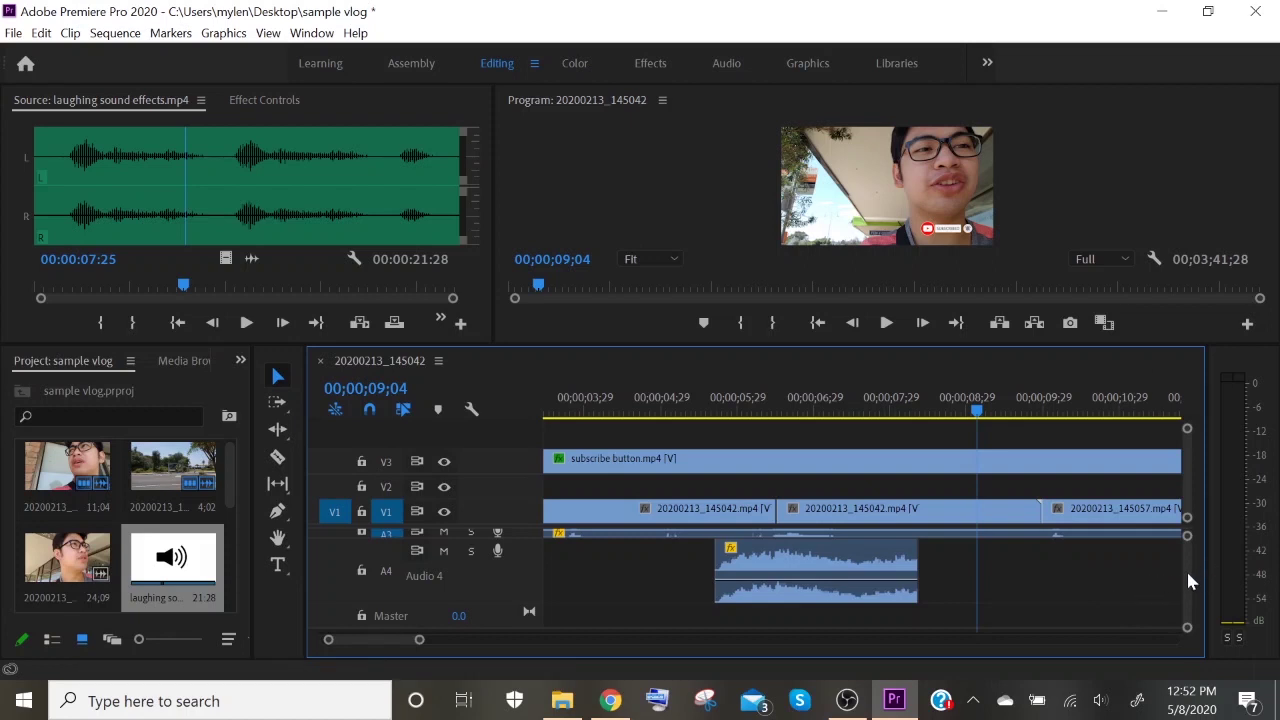
{"action": "scroll", "coordinate": [1187, 569], "scroll_direction": "up", "scroll_amount": 2}
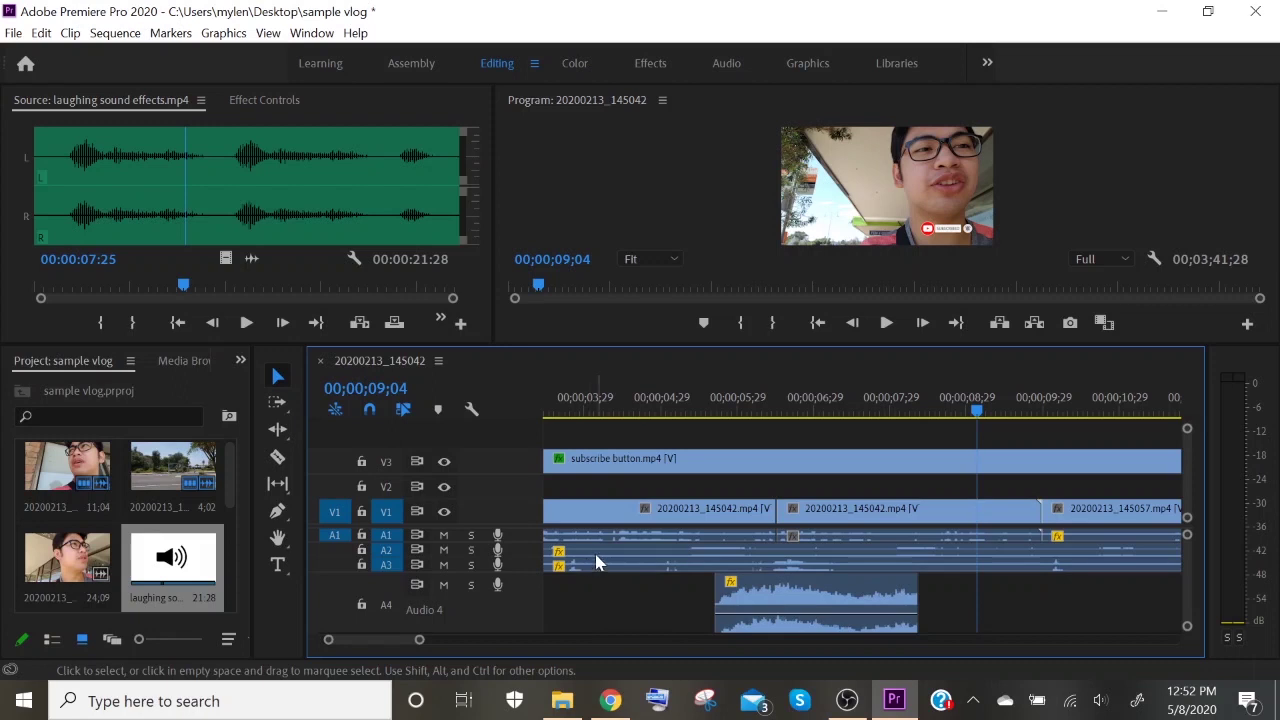
{"action": "left_click", "coordinate": [682, 405]}
{"action": "left_click", "coordinate": [703, 456]}
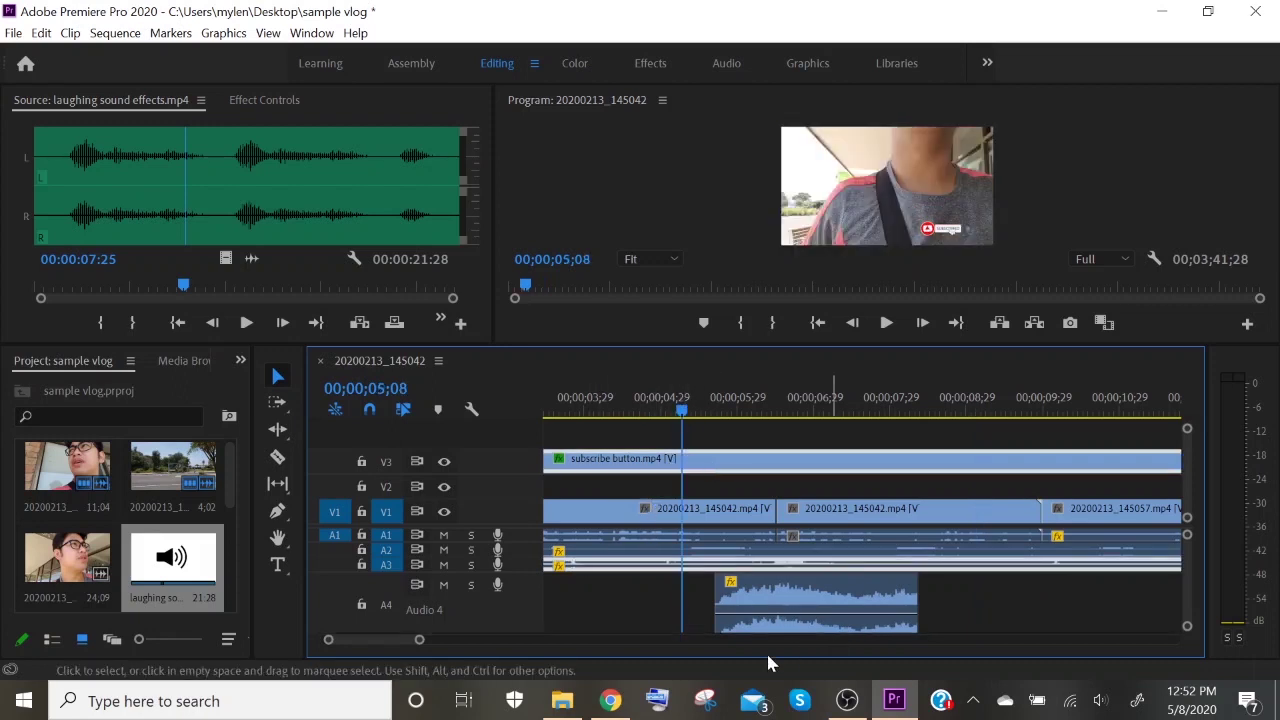
- Switch to Chrome and search YouTube for "green screen", refining the search to "green screen meme"
{"action": "left_click", "coordinate": [612, 702]}
{"action": "left_click_drag", "start_coordinate": [560, 98], "coordinate": [243, 98]}
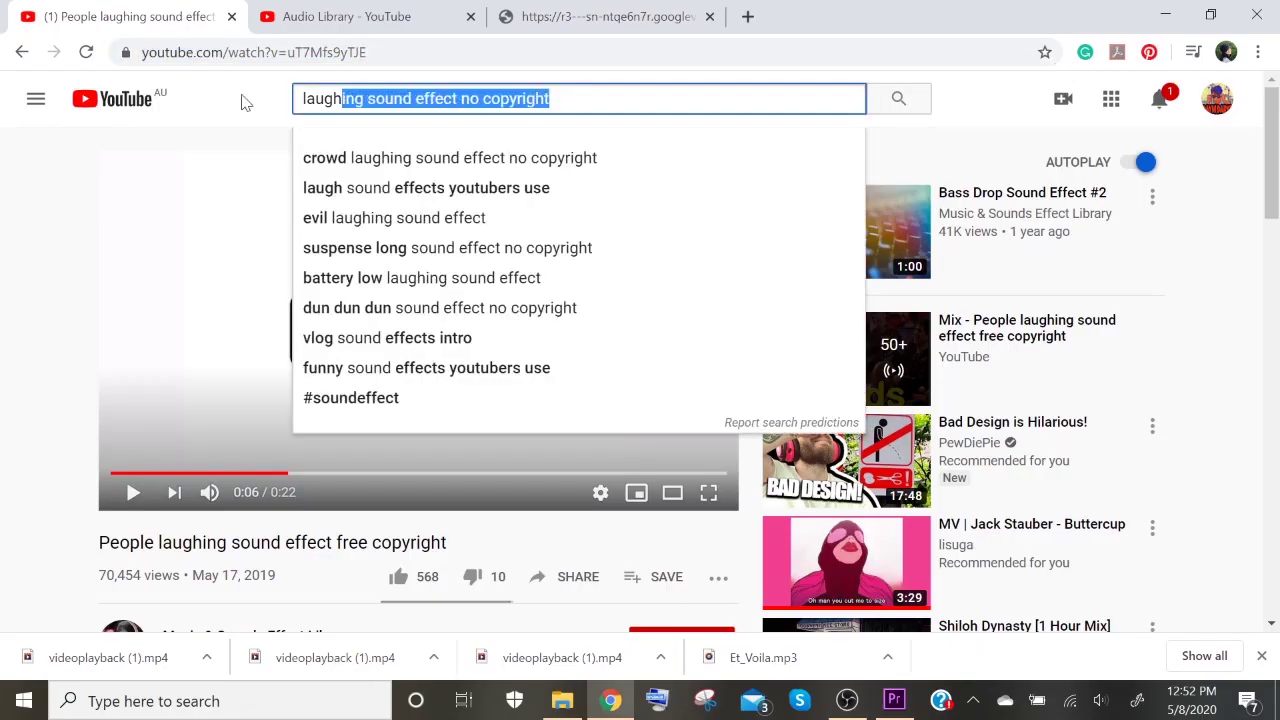
{"action": "type", "text": "green "}
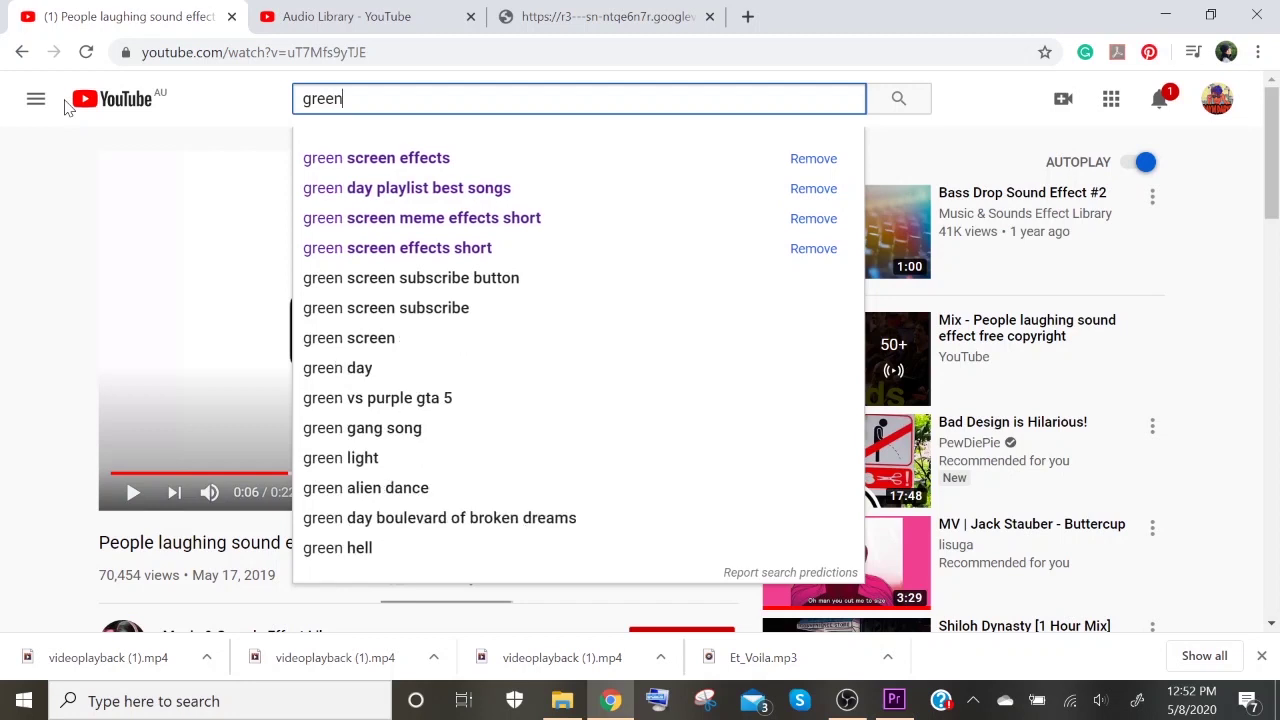
{"action": "type", "text": "screen"}
{"action": "key", "text": "Return"}
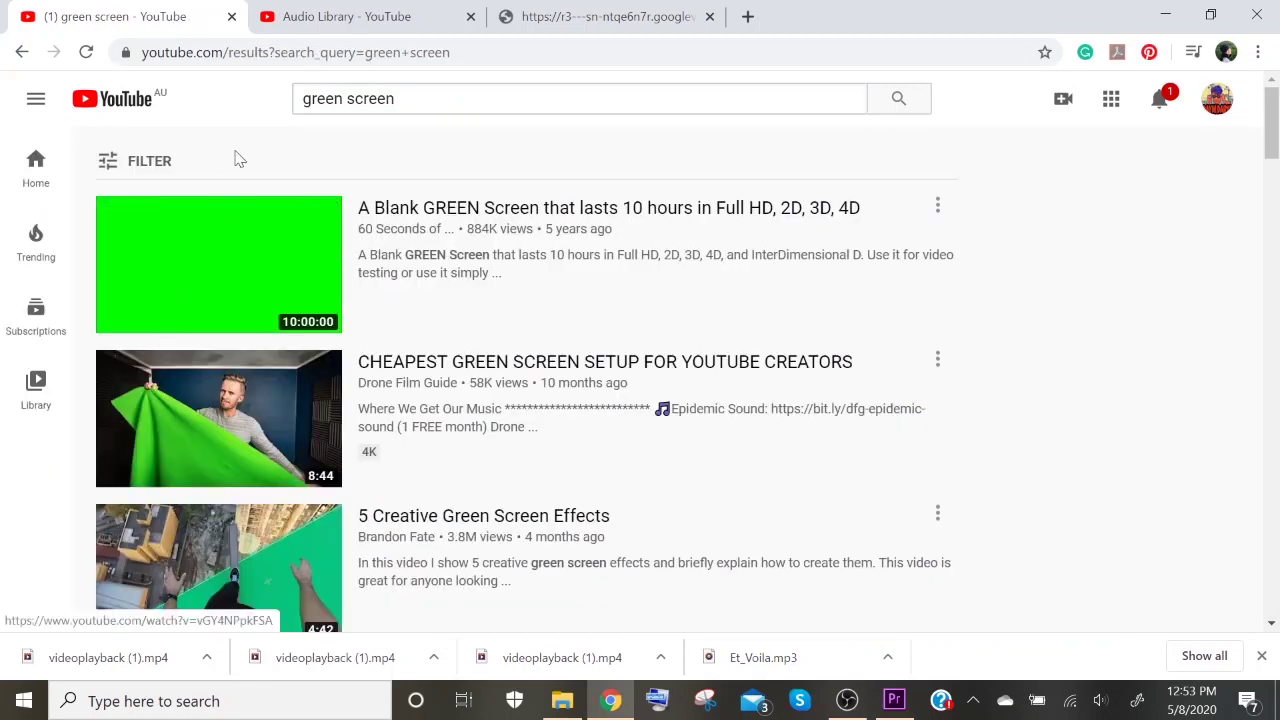
{"action": "left_click", "coordinate": [395, 98]}
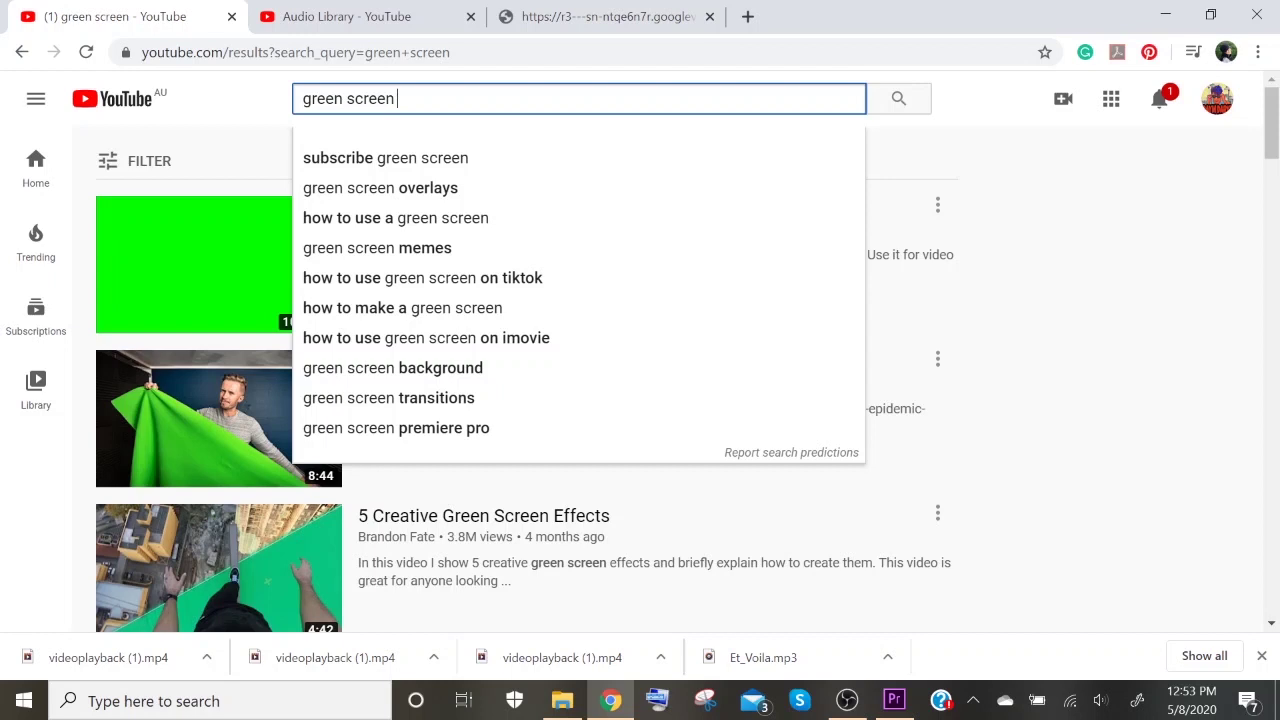
{"action": "type", "text": "meme"}
{"action": "key", "text": "Return"}
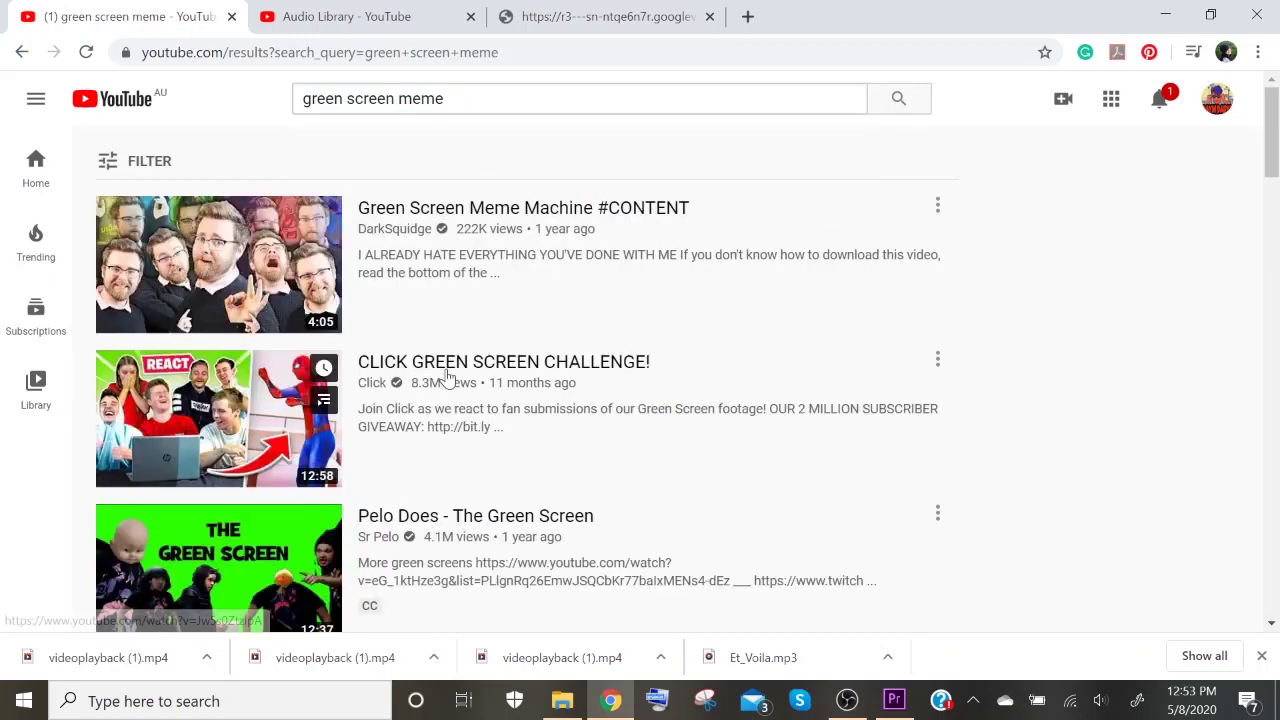
- Open the video "My Top 15 favorite Green screen memes", skip ahead to the laughing face and pause it at 0:18
{"action": "scroll", "coordinate": [447, 377], "scroll_direction": "down", "scroll_amount": 7}
{"action": "left_click", "coordinate": [215, 342]}
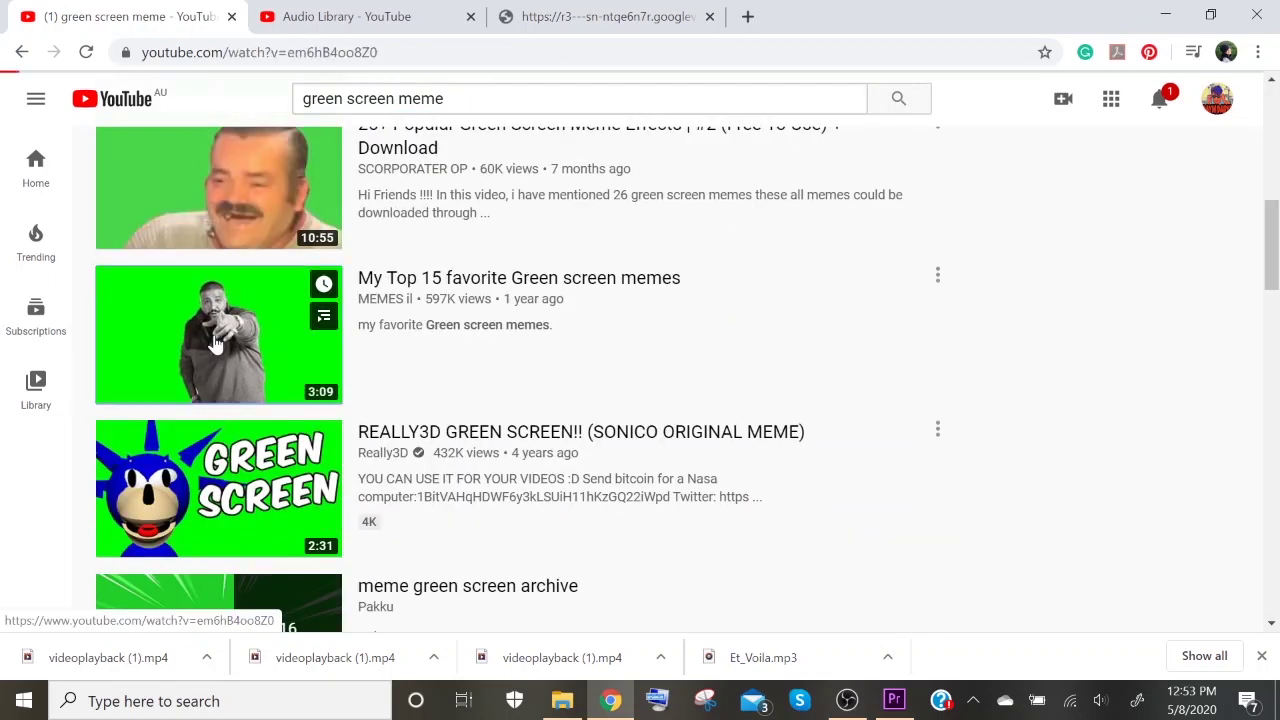
{"action": "left_click_drag", "start_coordinate": [150, 500], "coordinate": [162, 473]}
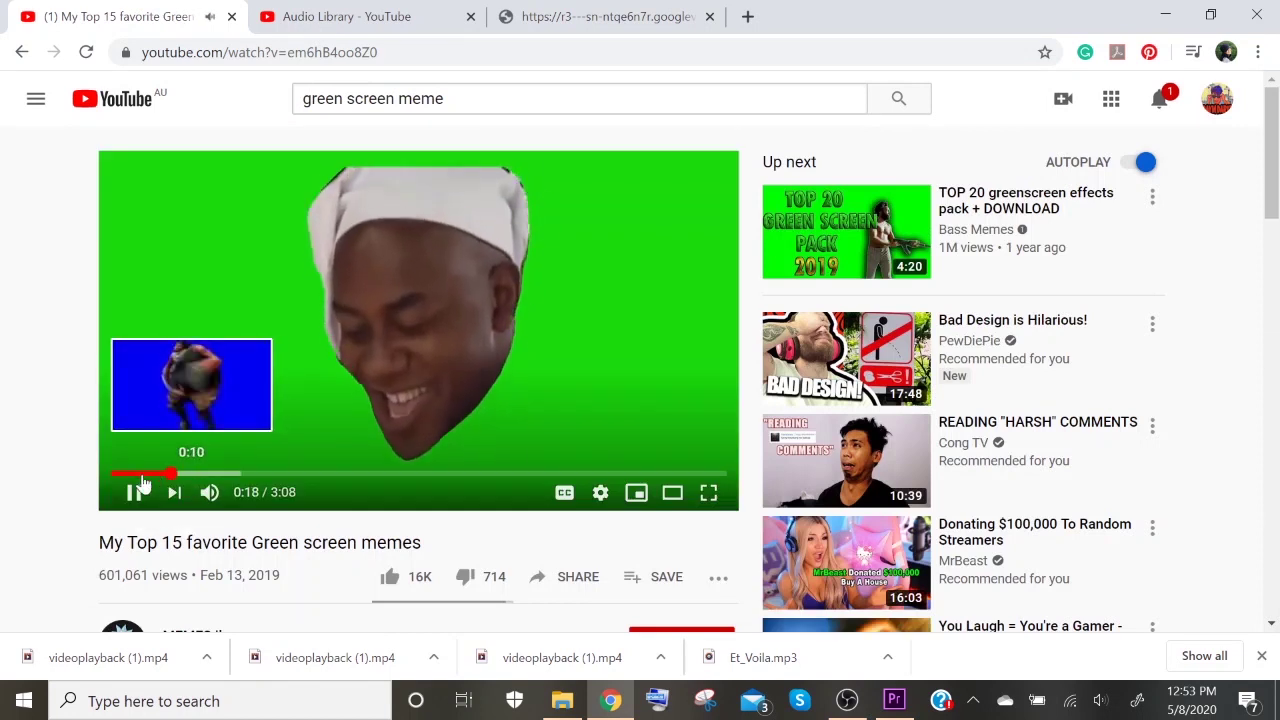
{"action": "left_click", "coordinate": [140, 490]}
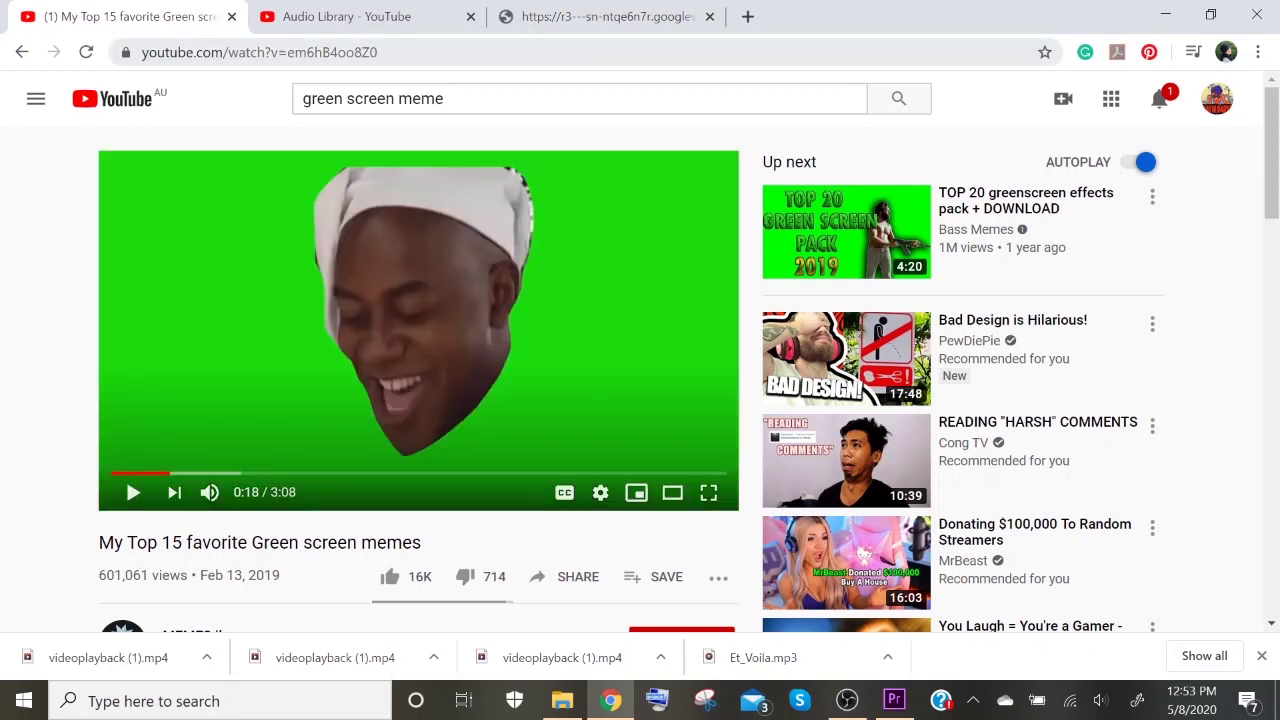
- Copy the green screen memes video's link and look it up in the savefrom.net video downloader
{"action": "left_click", "coordinate": [222, 58]}
{"action": "key", "text": "ctrl+c"}
{"action": "left_click", "coordinate": [337, 16]}
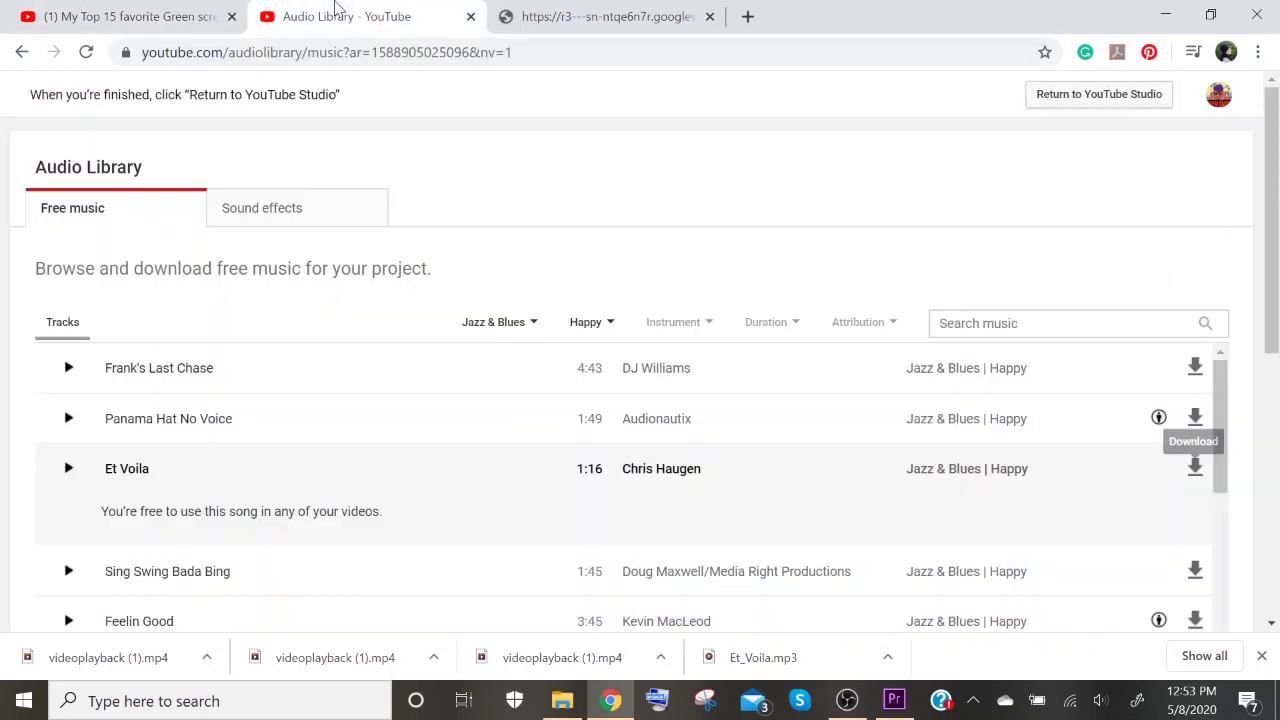
{"action": "left_click", "coordinate": [540, 16]}
{"action": "key", "text": "ctrl+v"}
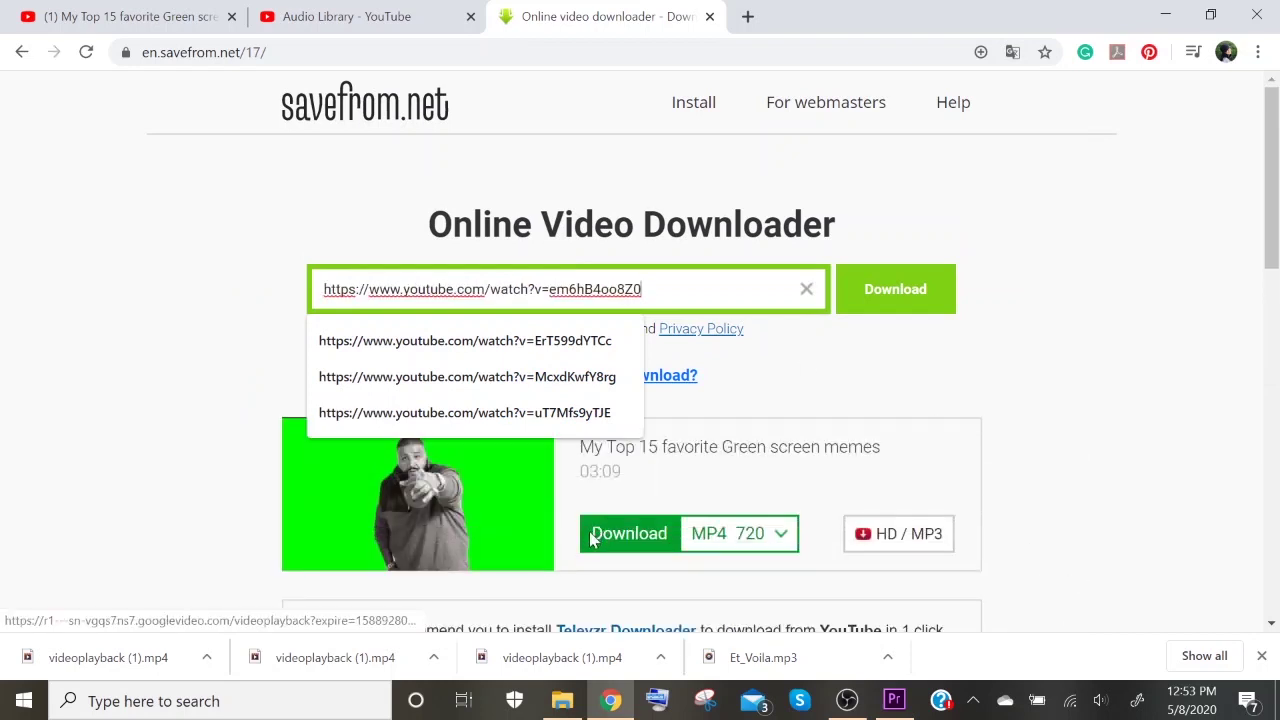
- Download the green screen memes video as MP4 720, close the pop-up ad page and open the Downloads folder
{"action": "left_click", "coordinate": [636, 545]}
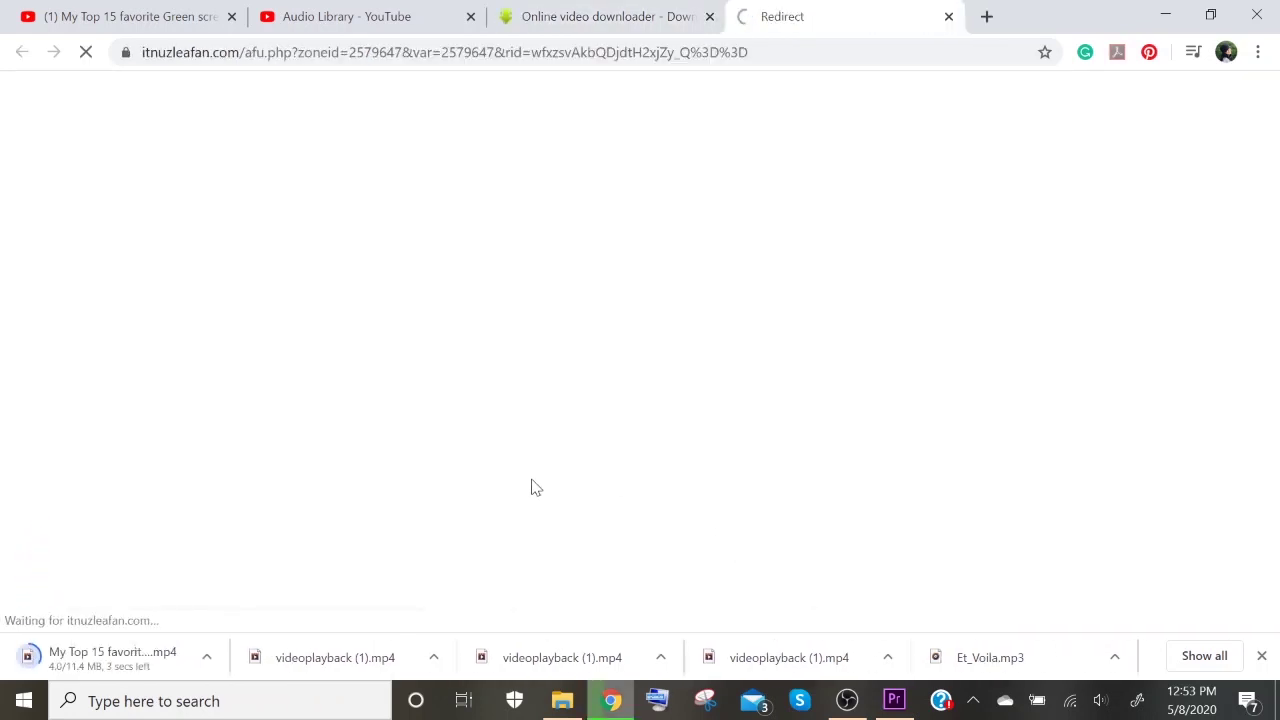
{"action": "left_click", "coordinate": [949, 17]}
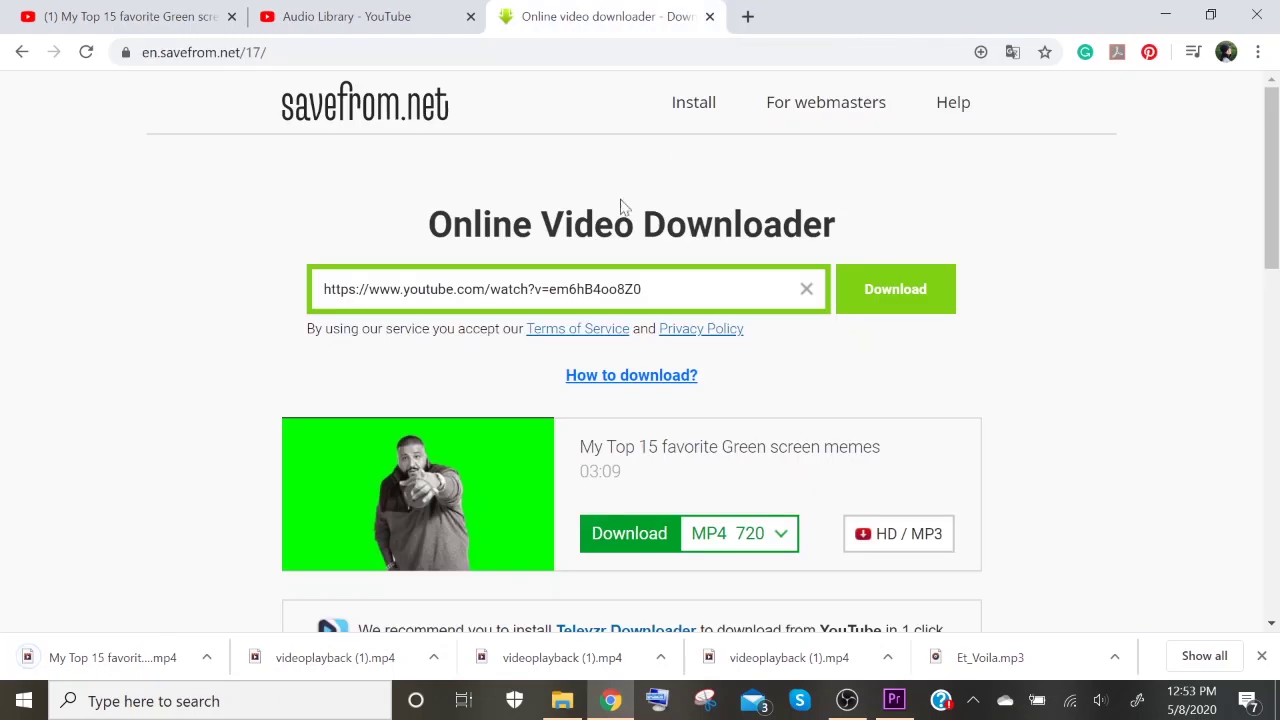
{"action": "key", "text": "super+e"}
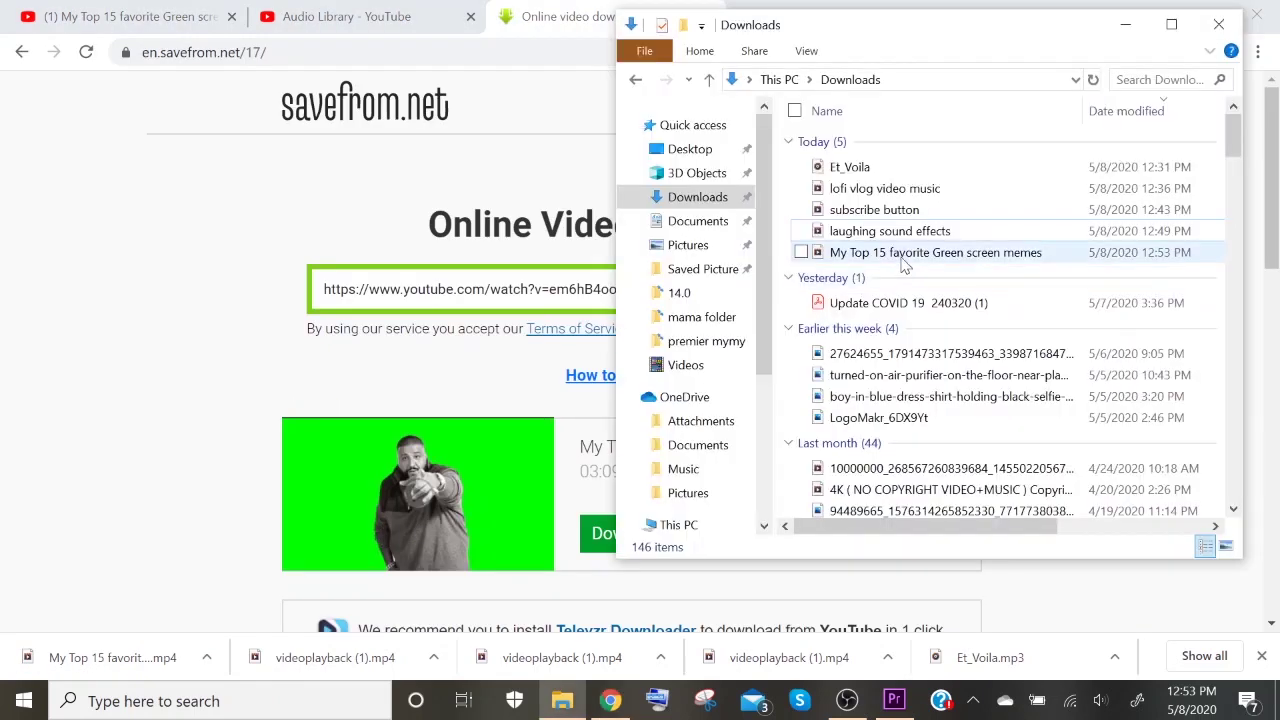
- Switch to Premiere Pro and import "My Top 15 favorite Green screen memes" from the Downloads folder into the sample vlog project
{"action": "left_click", "coordinate": [903, 258]}
{"action": "left_click", "coordinate": [612, 699]}
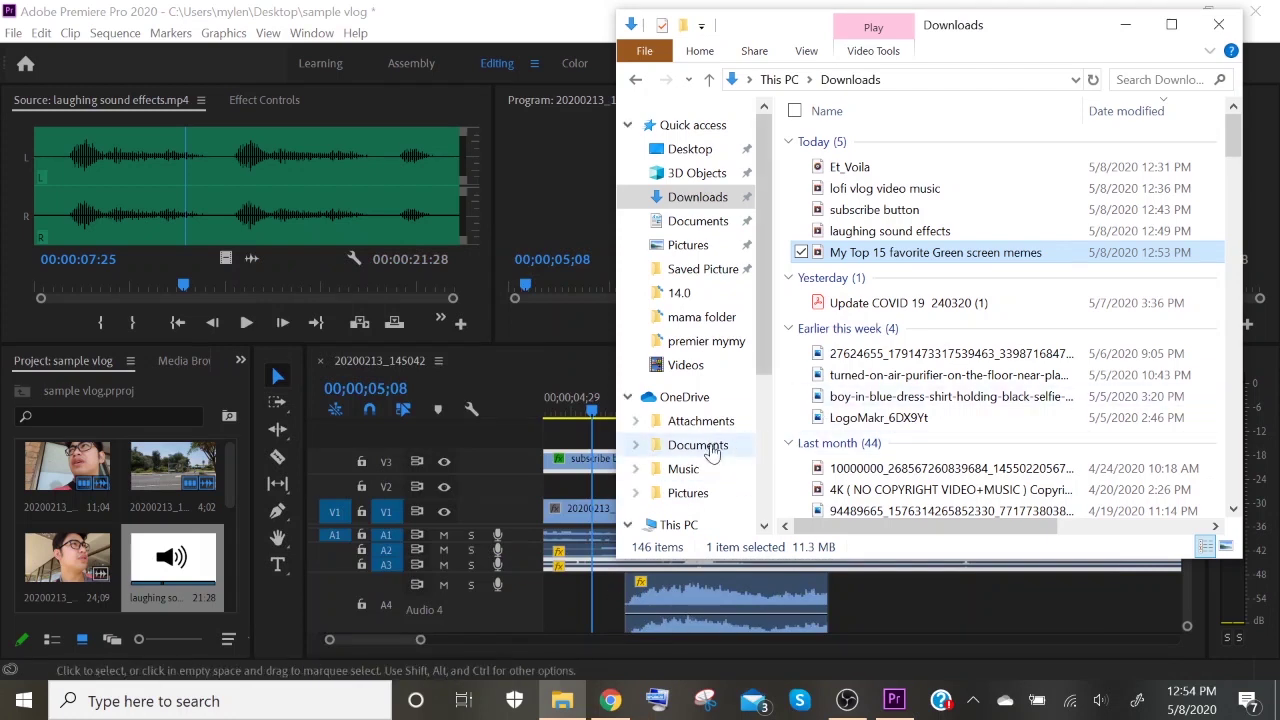
{"action": "left_click_drag", "start_coordinate": [838, 255], "coordinate": [150, 540]}
- Find the start of the laughing face in the green screen memes source video and mark the In point at 00:00:17:00
{"action": "left_click", "coordinate": [66, 287]}
{"action": "key", "text": "space"}
{"action": "left_click_drag", "start_coordinate": [66, 287], "coordinate": [55, 290]}
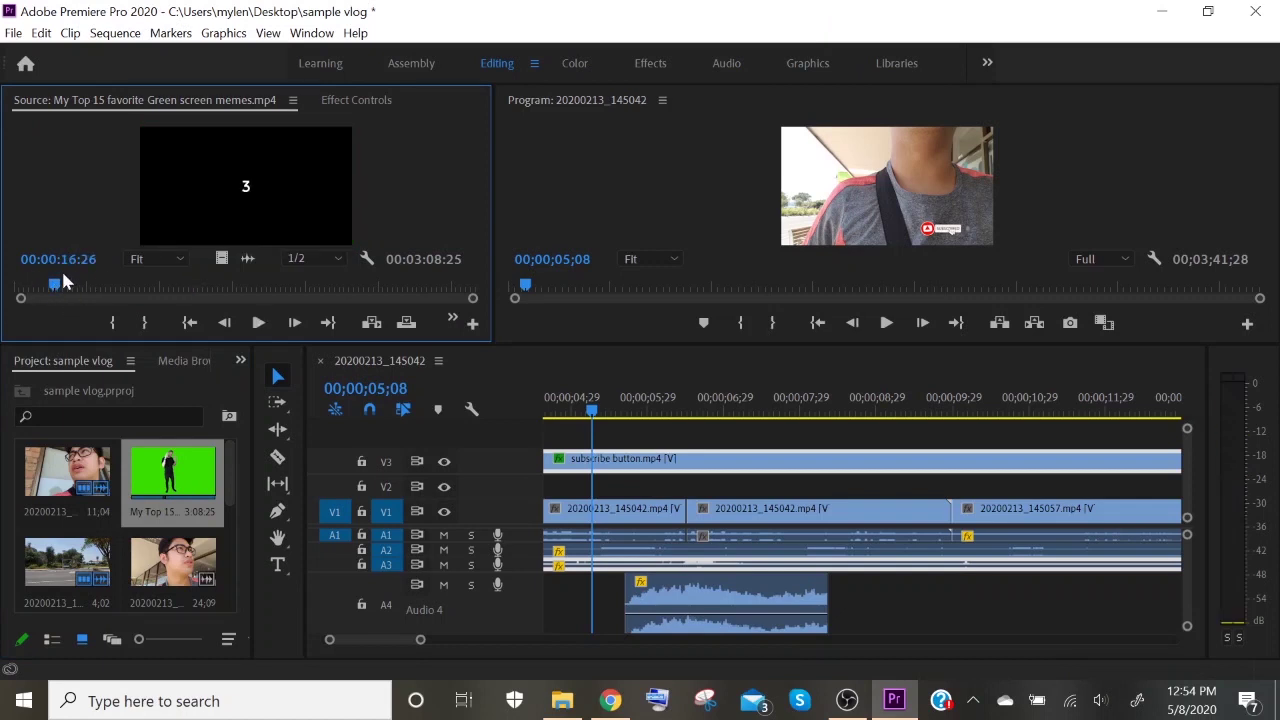
{"action": "key", "text": "space"}
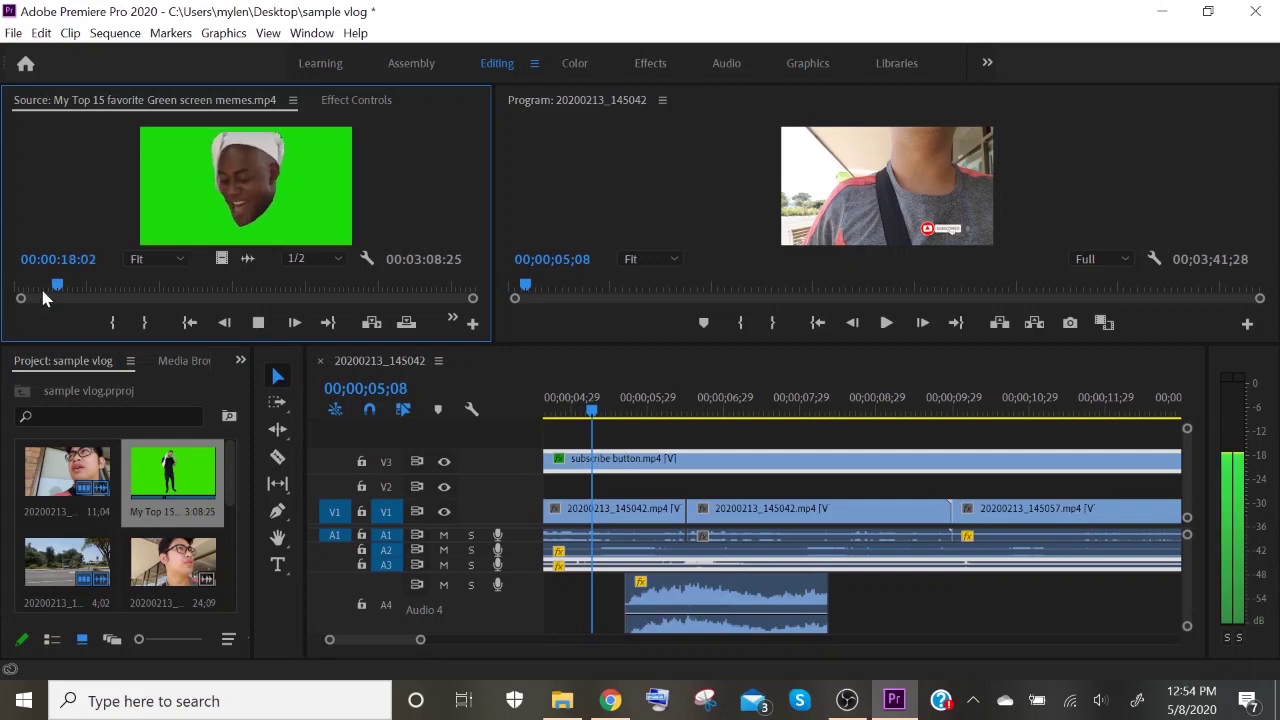
{"action": "left_click", "coordinate": [57, 287]}
{"action": "left_click", "coordinate": [55, 289]}
{"action": "left_click_drag", "start_coordinate": [57, 289], "coordinate": [55, 291]}
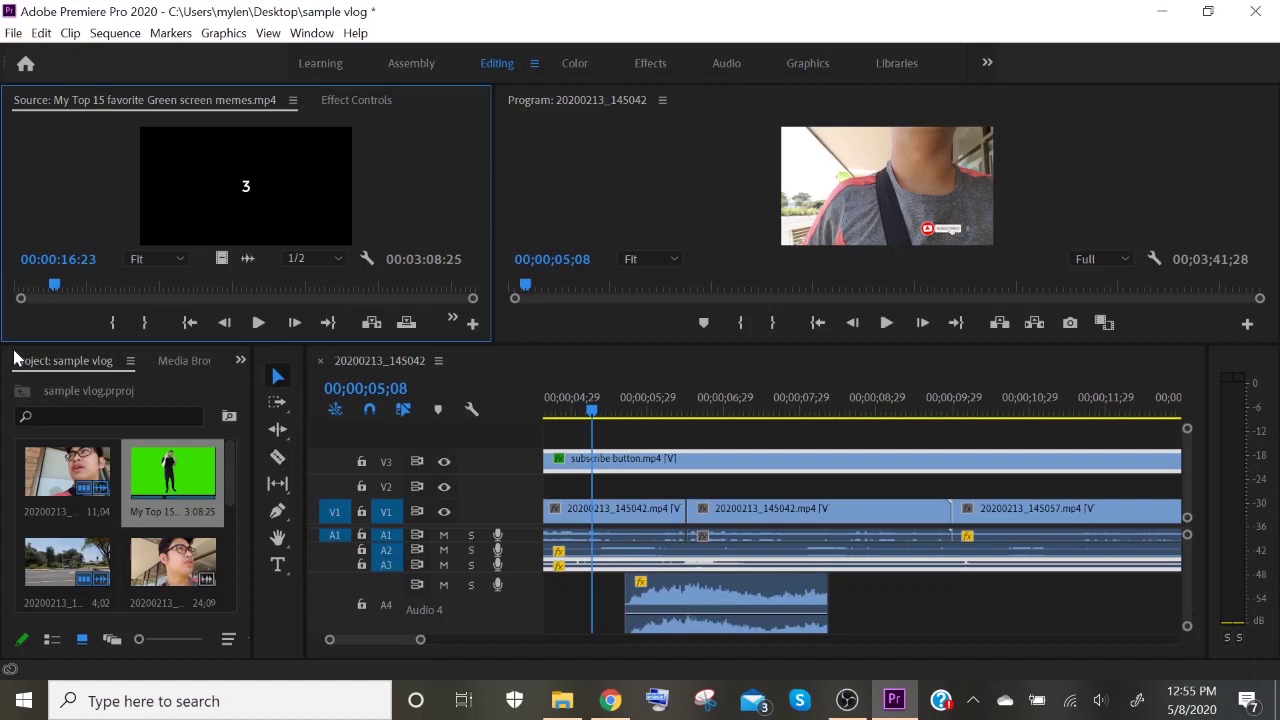
{"action": "key", "text": "Right"}
{"action": "key", "text": "Right"}
{"action": "key", "text": "Right"}
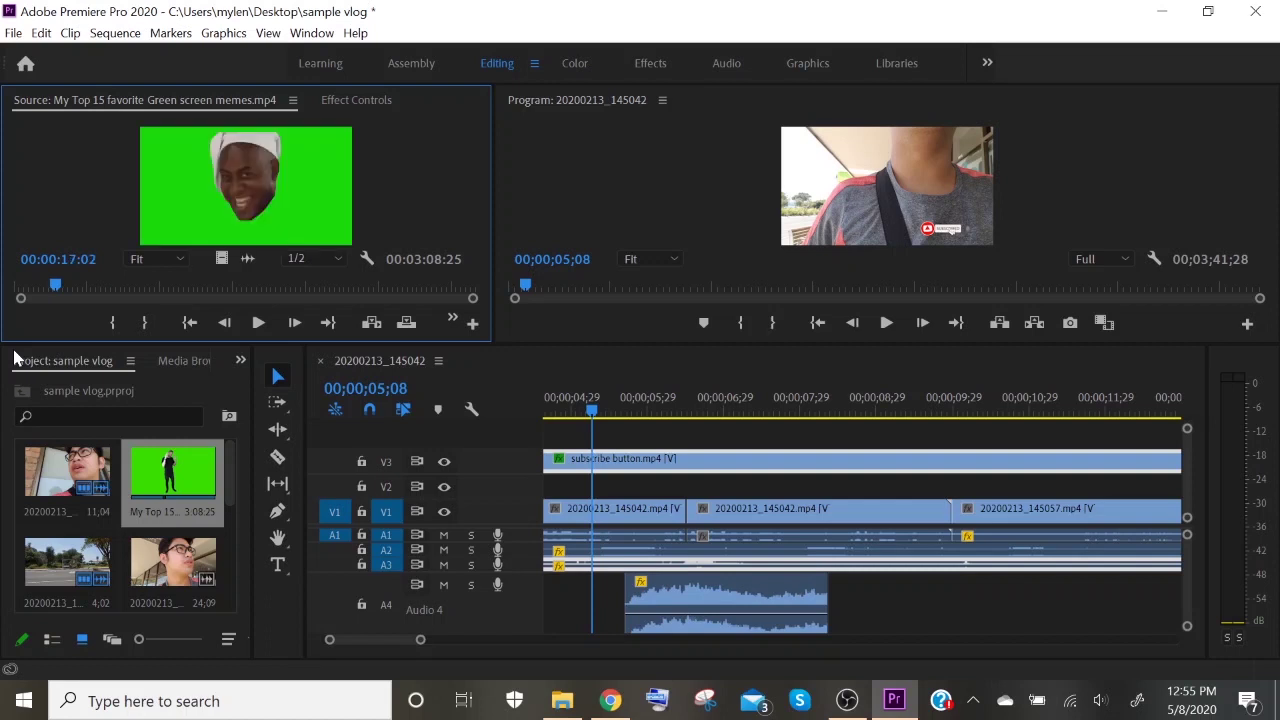
{"action": "key", "text": "Left"}
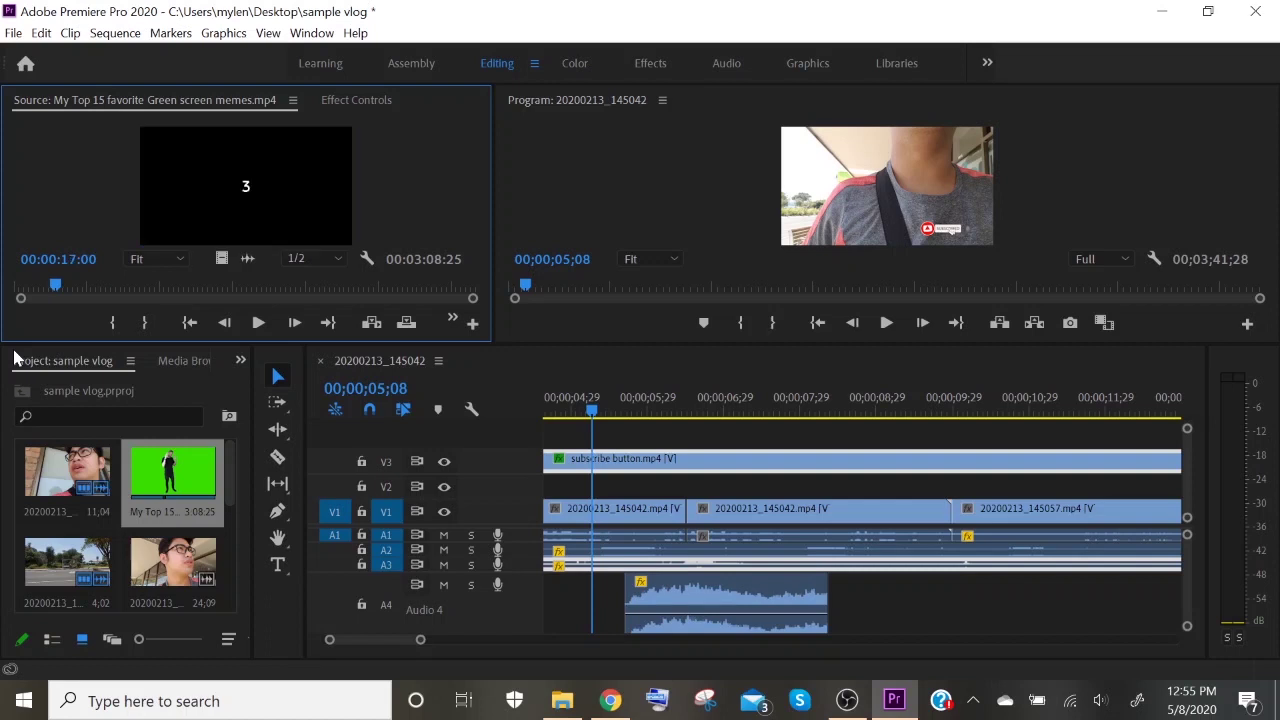
{"action": "left_click", "coordinate": [112, 326]}
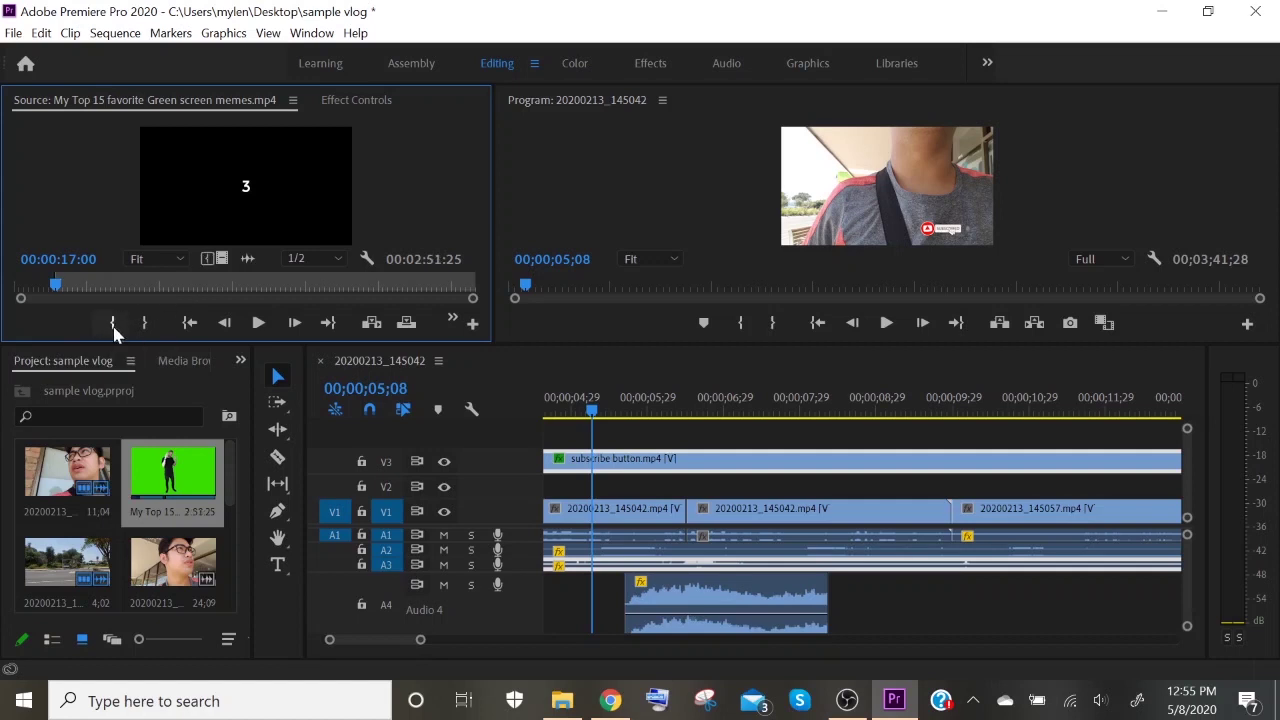
- Find the end of the laughing face in the source video and mark the Out point at 00:00:18:14
{"action": "key", "text": "Right"}
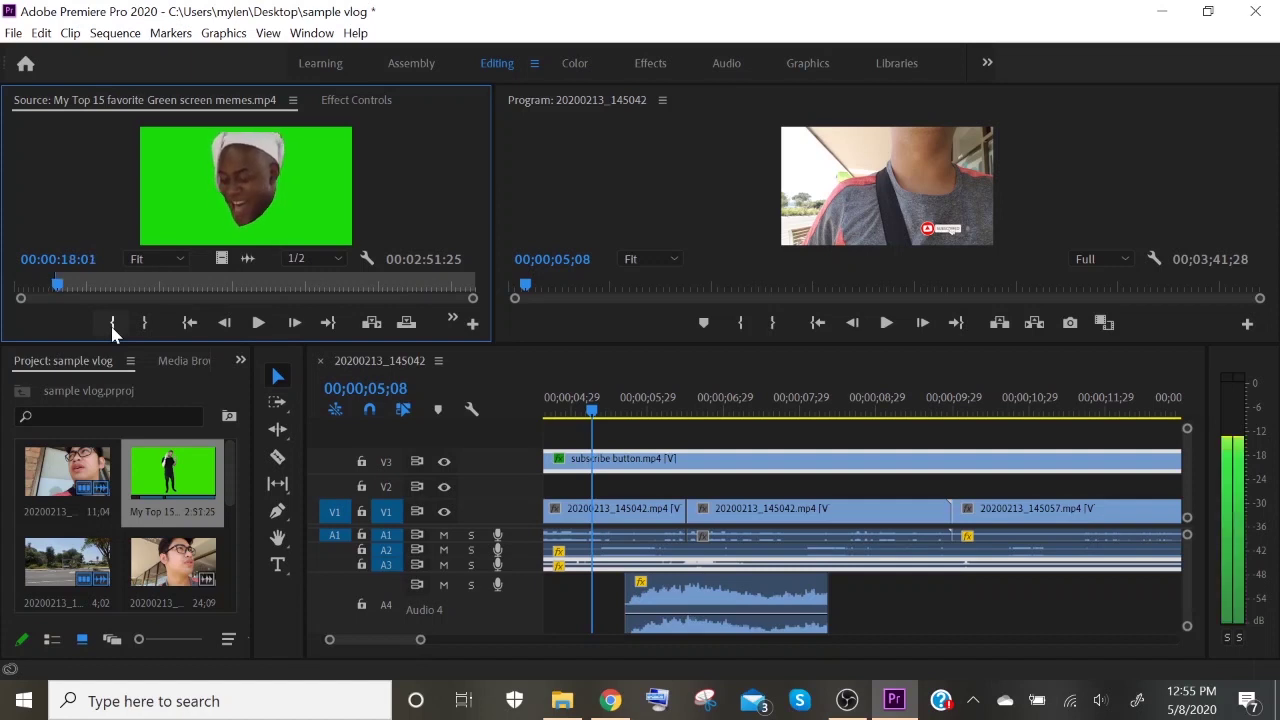
{"action": "key", "text": "Left"}
{"action": "key", "text": "Left"}
{"action": "key", "text": "Left"}
{"action": "key", "text": "Left"}
{"action": "key", "text": "Right"}
{"action": "key", "text": "Left"}
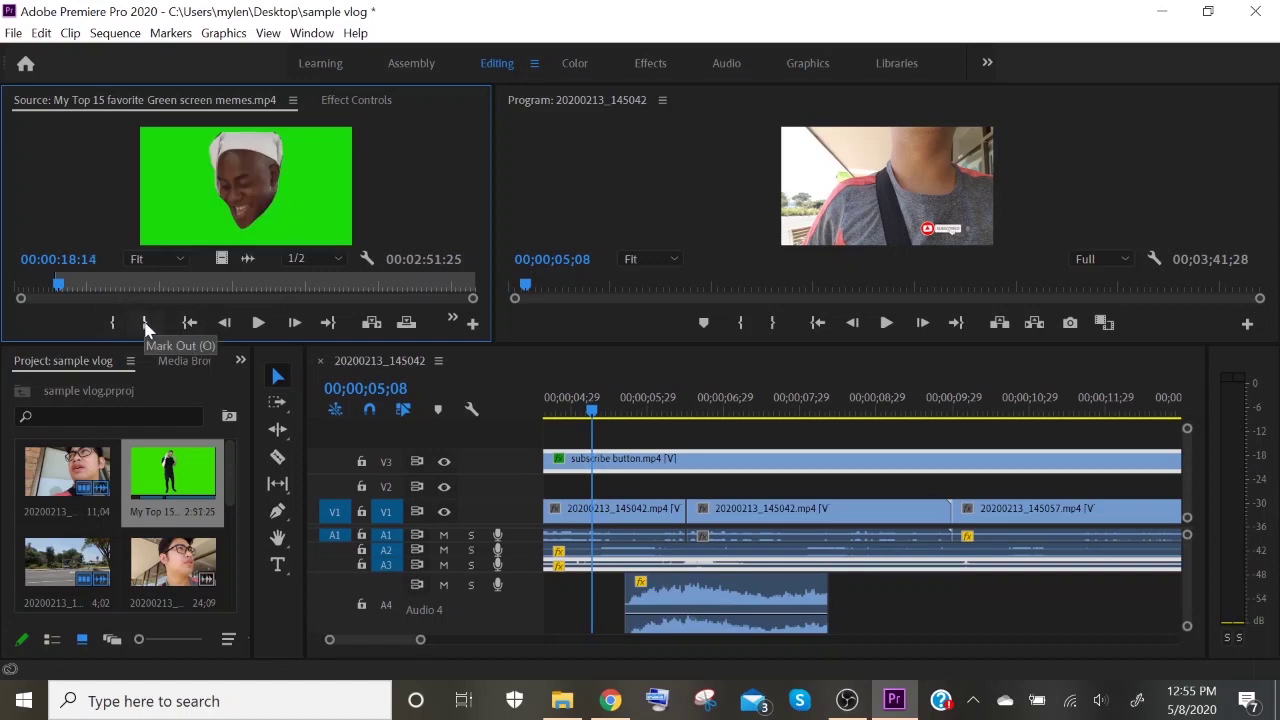
{"action": "left_click", "coordinate": [145, 325]}
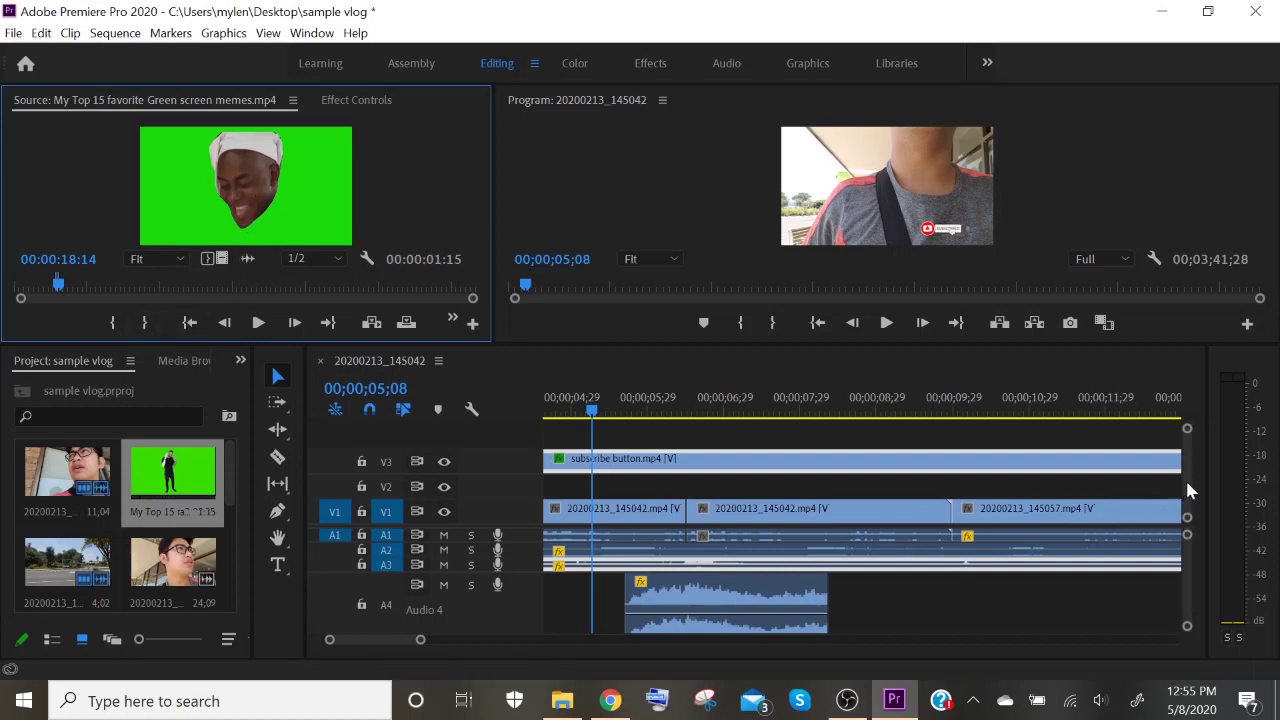
- Place the marked laughing face excerpt on V3 near the sequence start, before the subscribe button clip, and play it back
{"action": "scroll", "coordinate": [1189, 482], "scroll_direction": "up", "scroll_amount": 2}
{"action": "scroll", "coordinate": [1188, 479], "scroll_direction": "up", "scroll_amount": 1}
{"action": "scroll", "coordinate": [1182, 479], "scroll_direction": "down", "scroll_amount": 2}
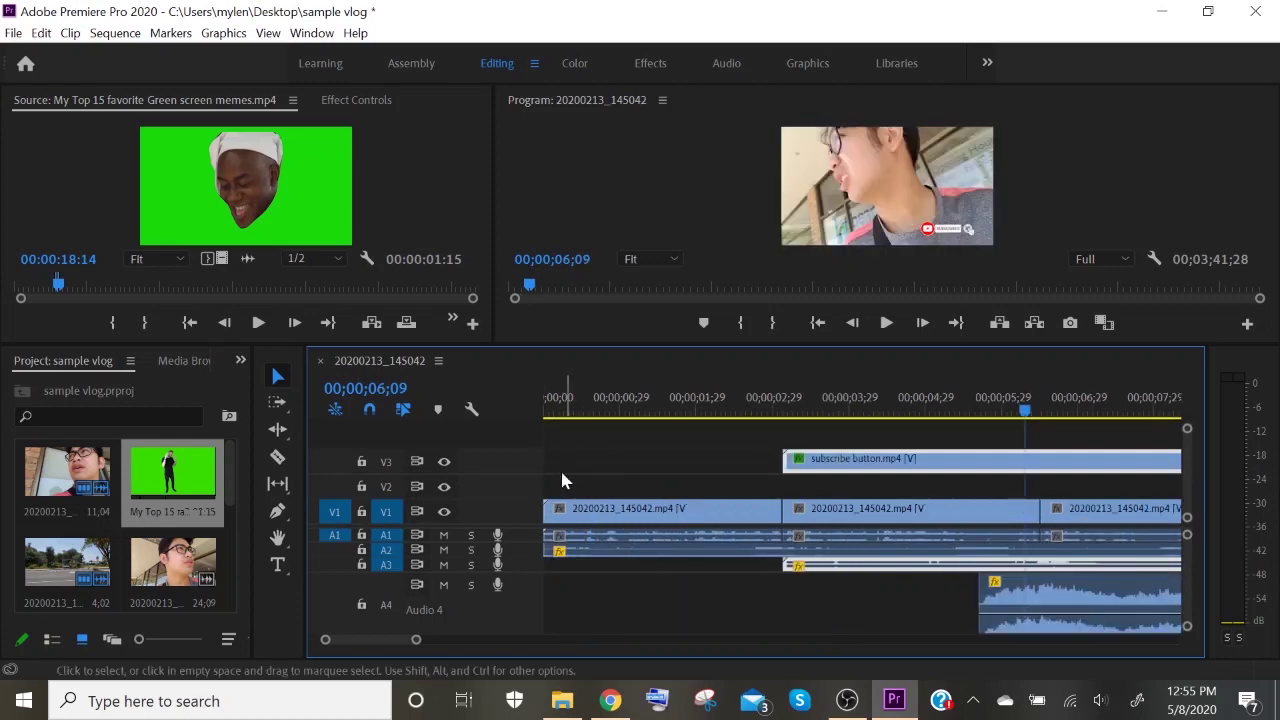
{"action": "left_click_drag", "start_coordinate": [207, 174], "coordinate": [613, 465]}
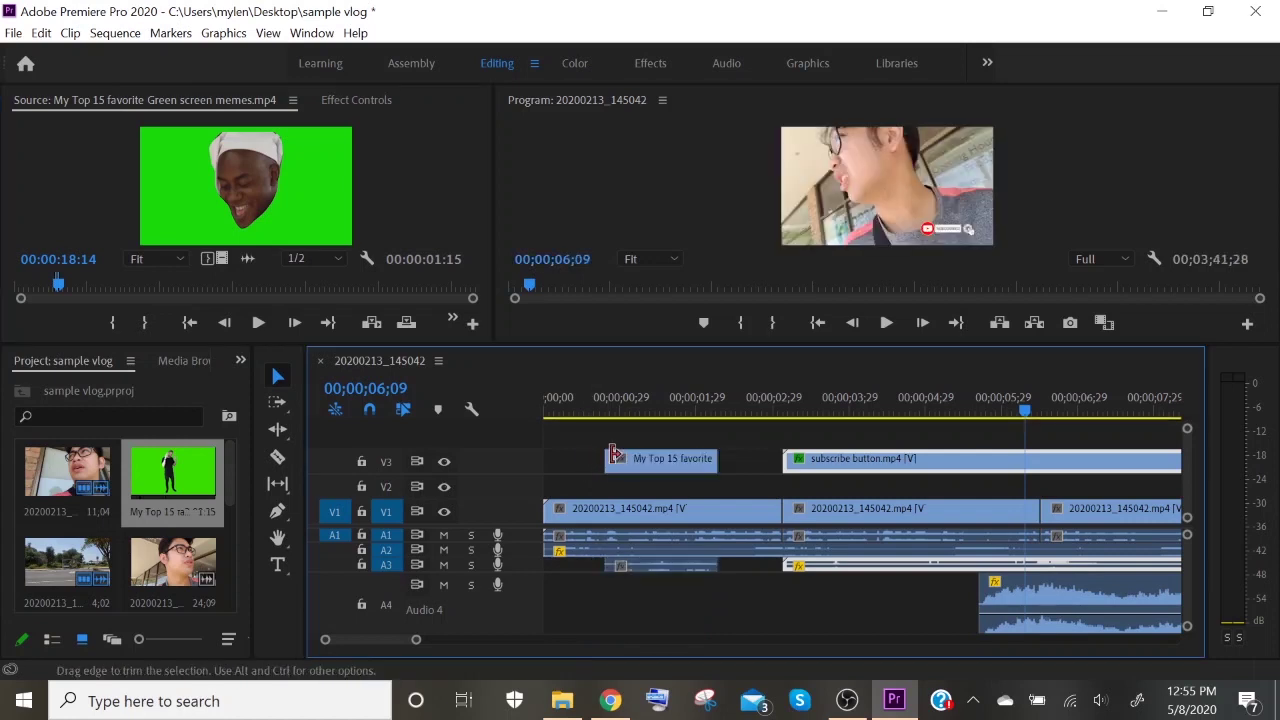
{"action": "left_click", "coordinate": [597, 398]}
{"action": "key", "text": "space"}
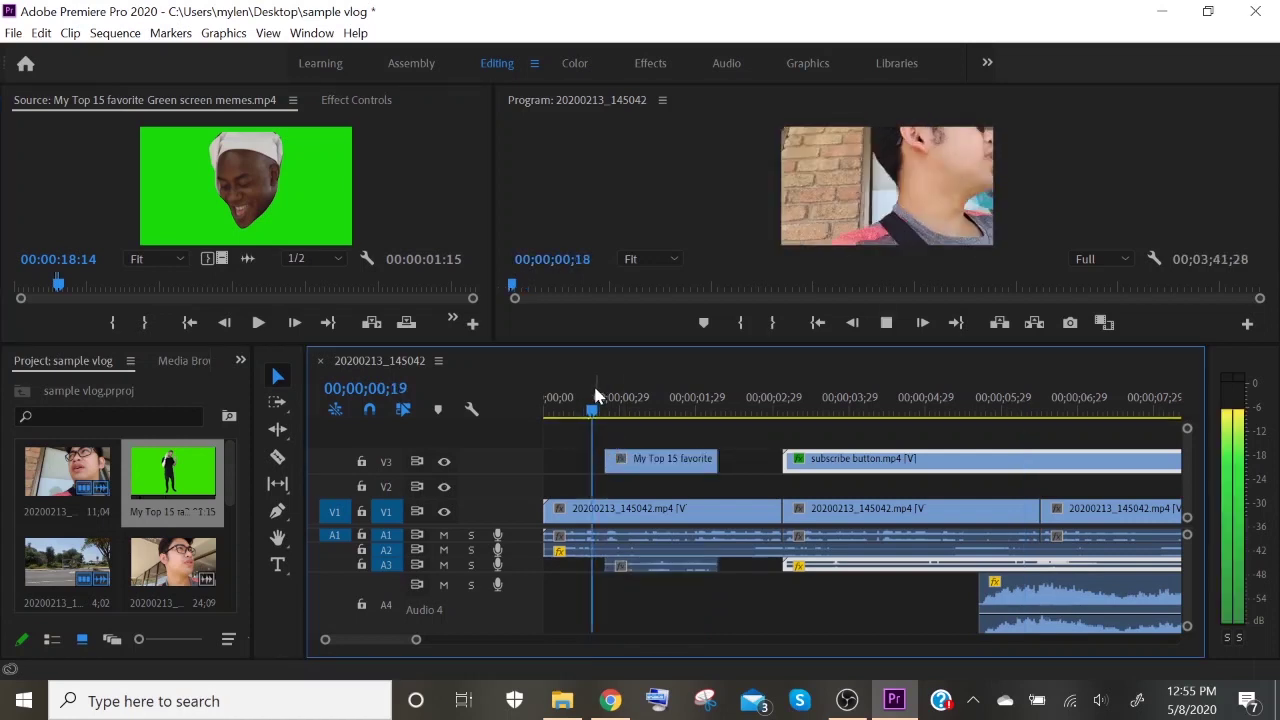
{"action": "key", "text": "space"}
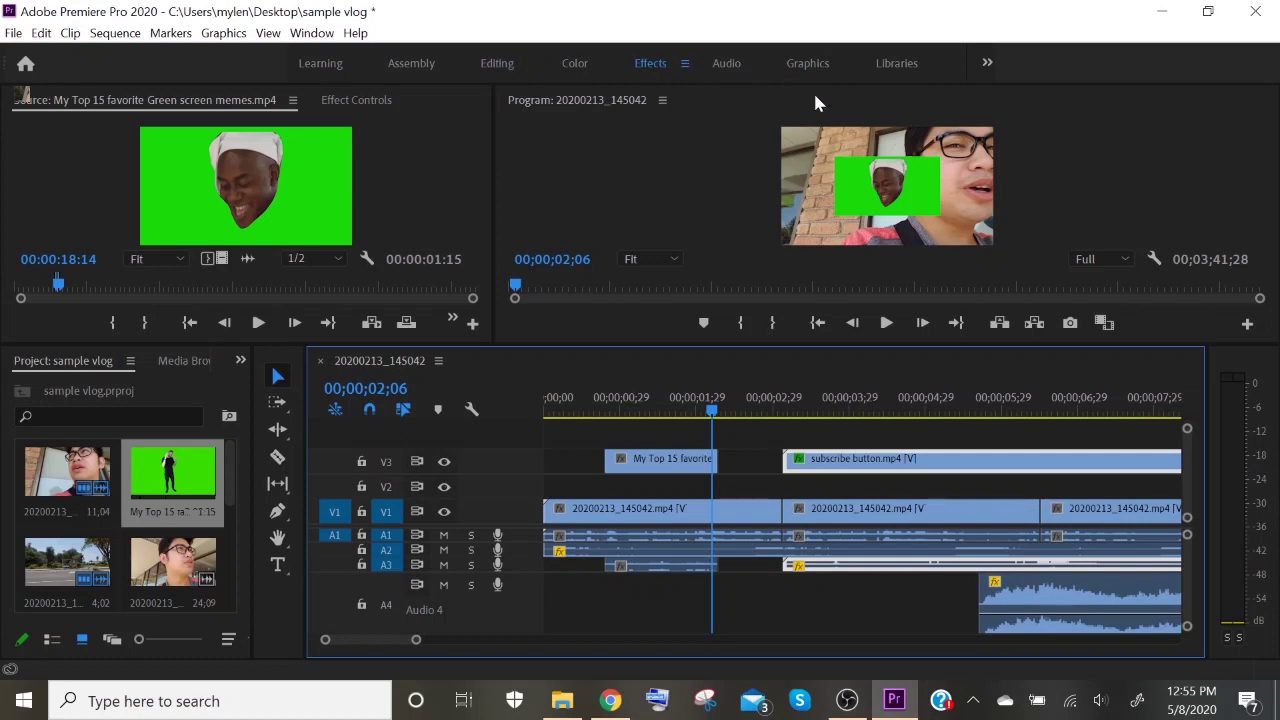
- Apply the Ultra Key effect to the green screen meme clip on V3 and return to the Editing workspace
{"action": "left_click", "coordinate": [646, 56]}
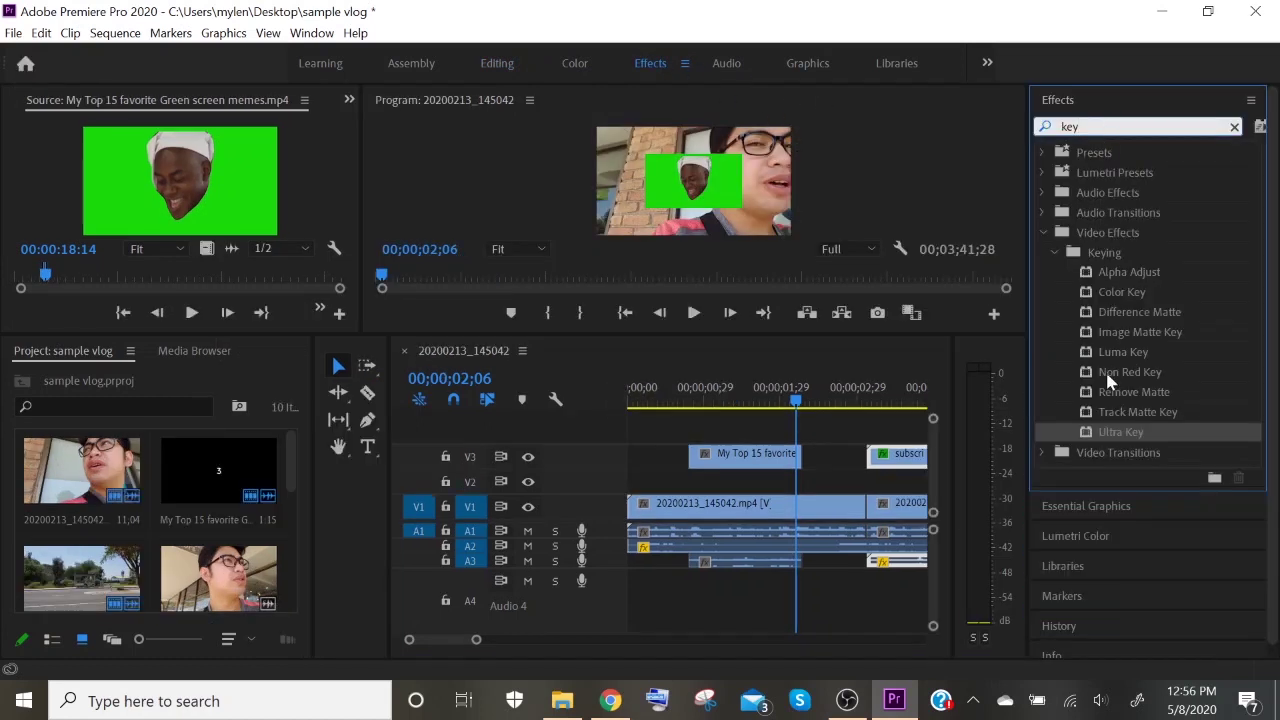
{"action": "left_click_drag", "start_coordinate": [1110, 440], "coordinate": [729, 466]}
{"action": "left_click", "coordinate": [728, 462]}
{"action": "left_click", "coordinate": [497, 64]}
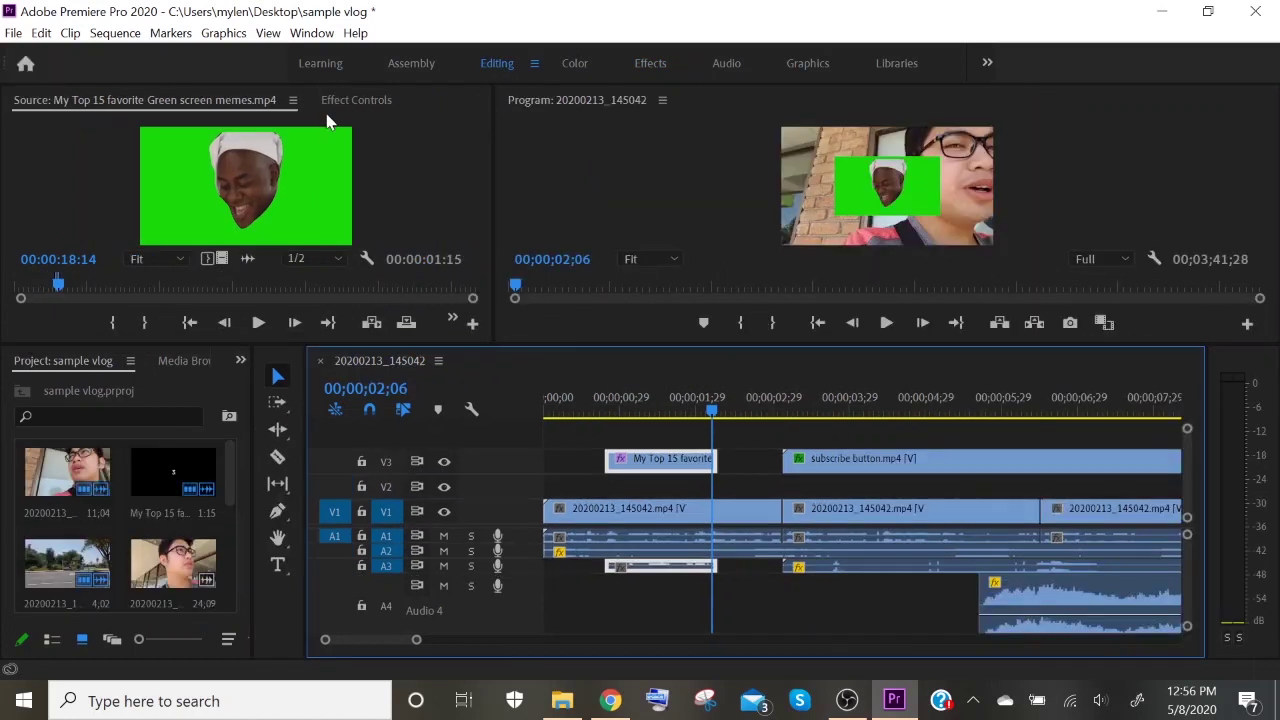
- Set the meme clip's Ultra Key colour by sampling the green background around the laughing face
{"action": "left_click", "coordinate": [356, 100]}
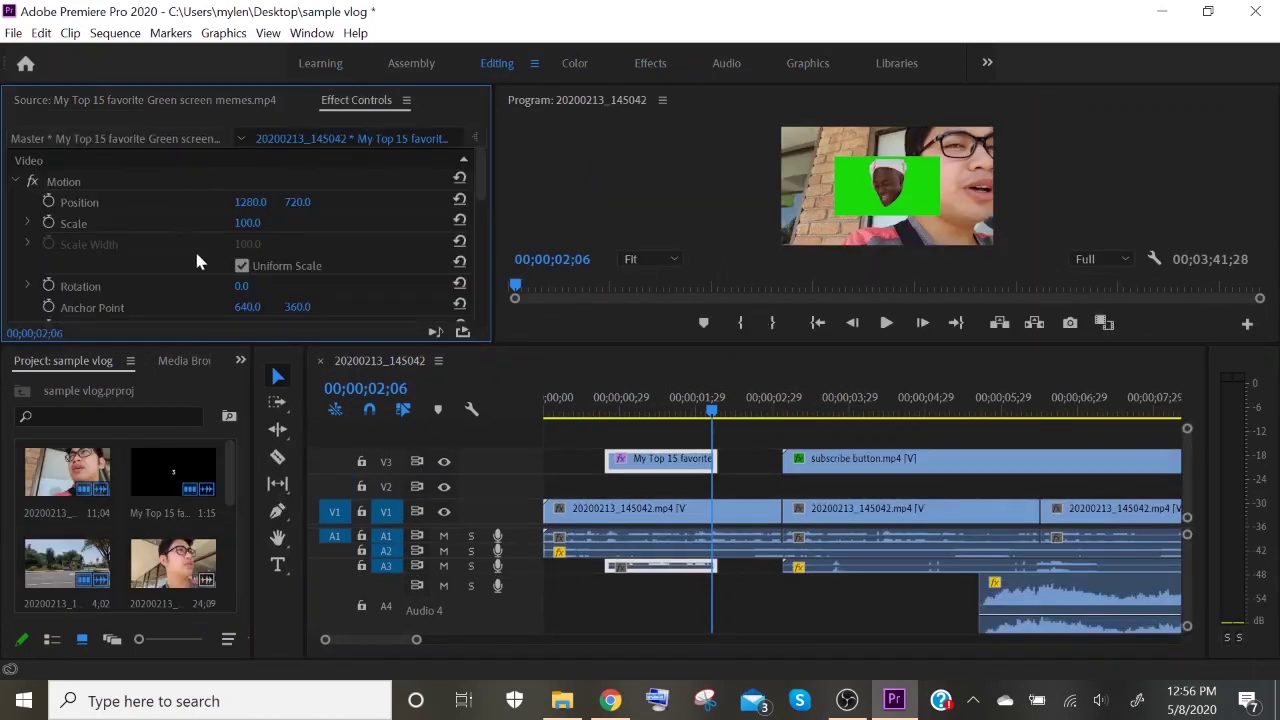
{"action": "scroll", "coordinate": [153, 266], "scroll_direction": "down", "scroll_amount": 5}
{"action": "scroll", "coordinate": [96, 255], "scroll_direction": "down", "scroll_amount": 2}
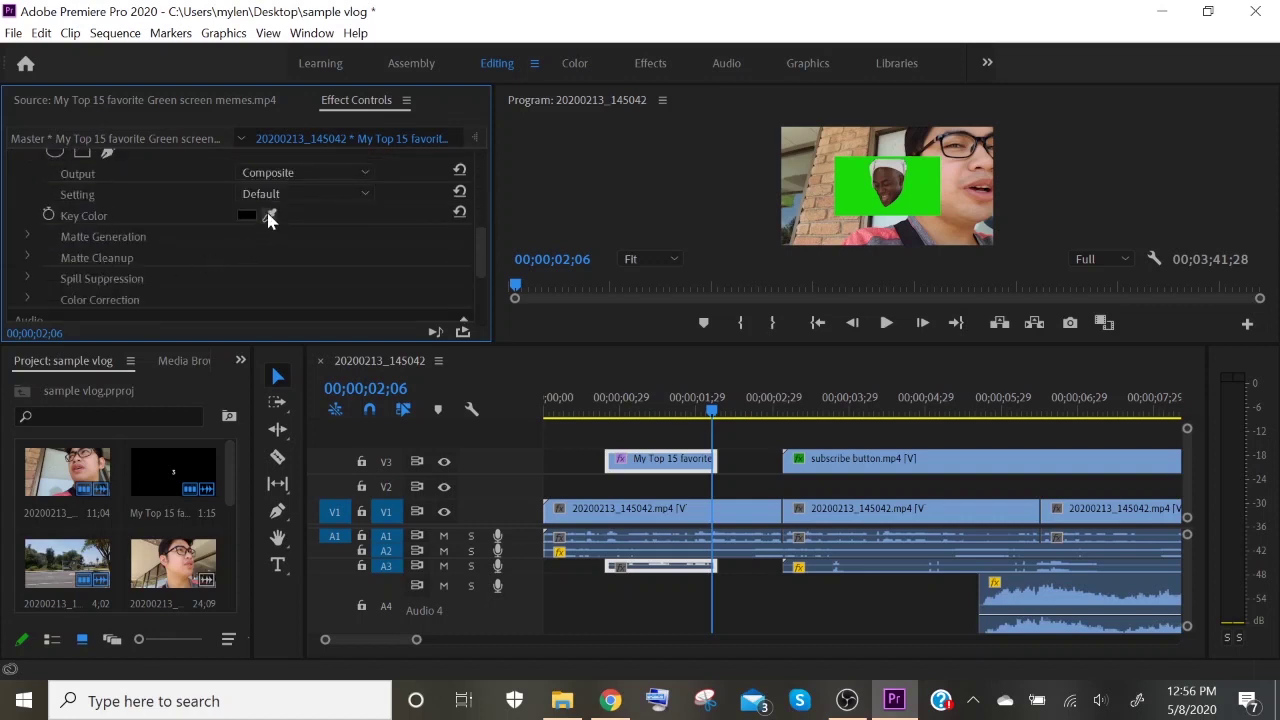
{"action": "scroll", "coordinate": [278, 223], "scroll_direction": "up", "scroll_amount": 3}
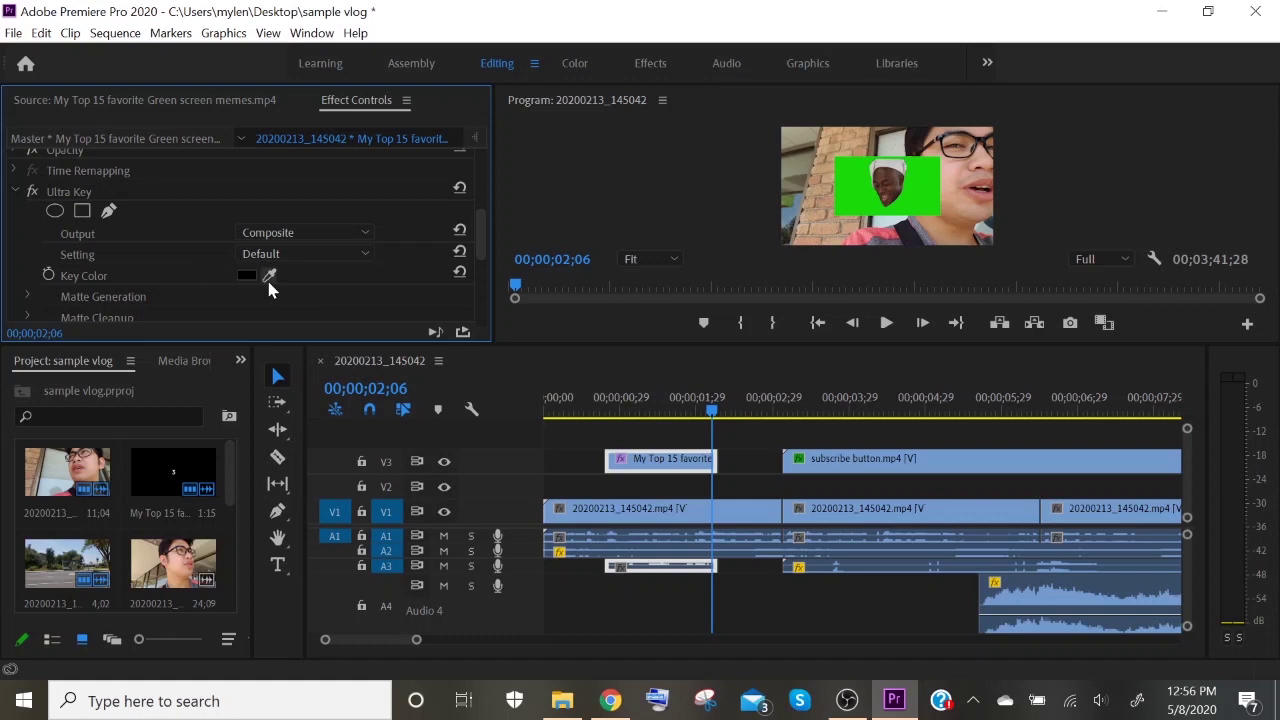
{"action": "left_click", "coordinate": [269, 278]}
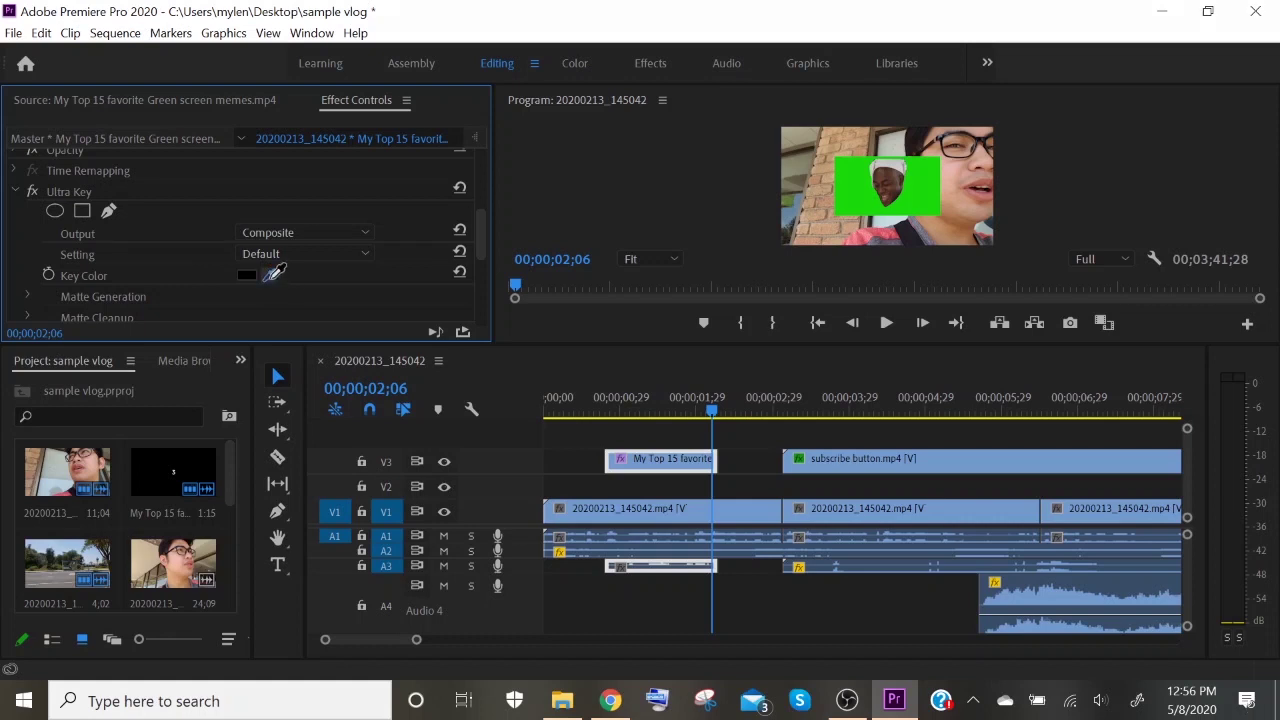
{"action": "left_click", "coordinate": [857, 194]}
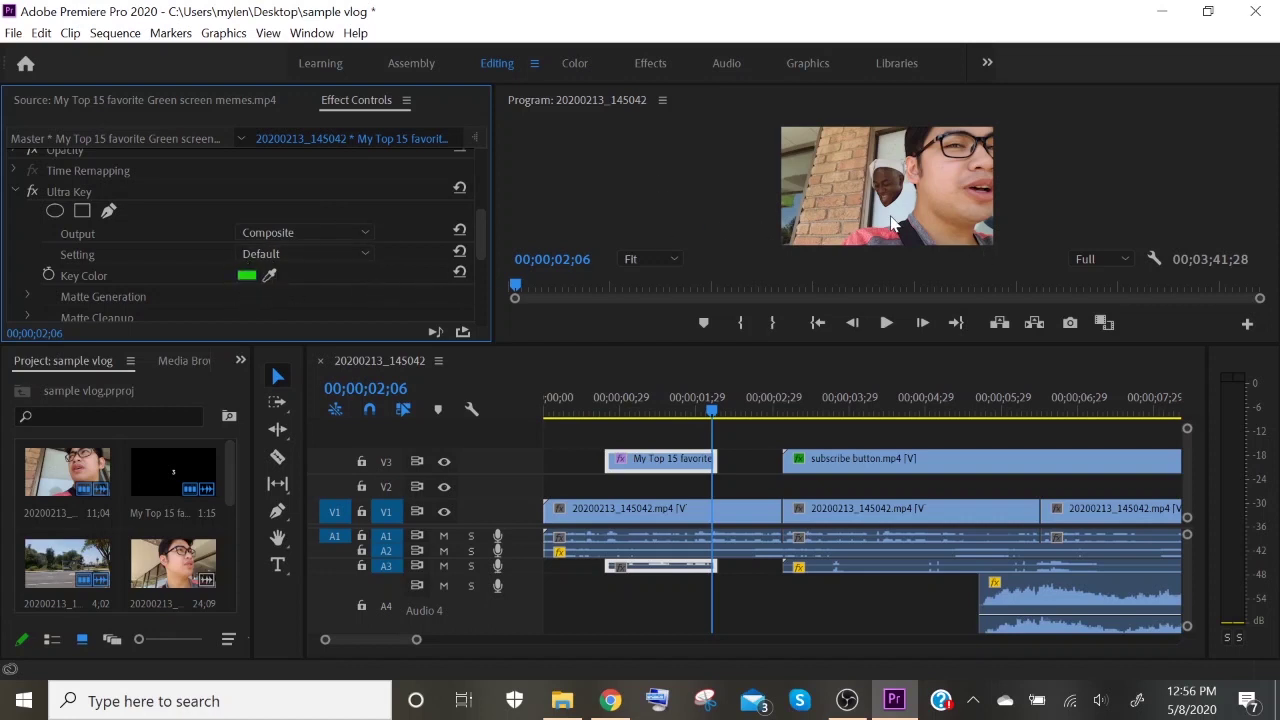
- Move the laughing face to the lower left of the video frame, at Position 458.9, 1083.0
{"action": "left_click_drag", "start_coordinate": [480, 240], "coordinate": [488, 164]}
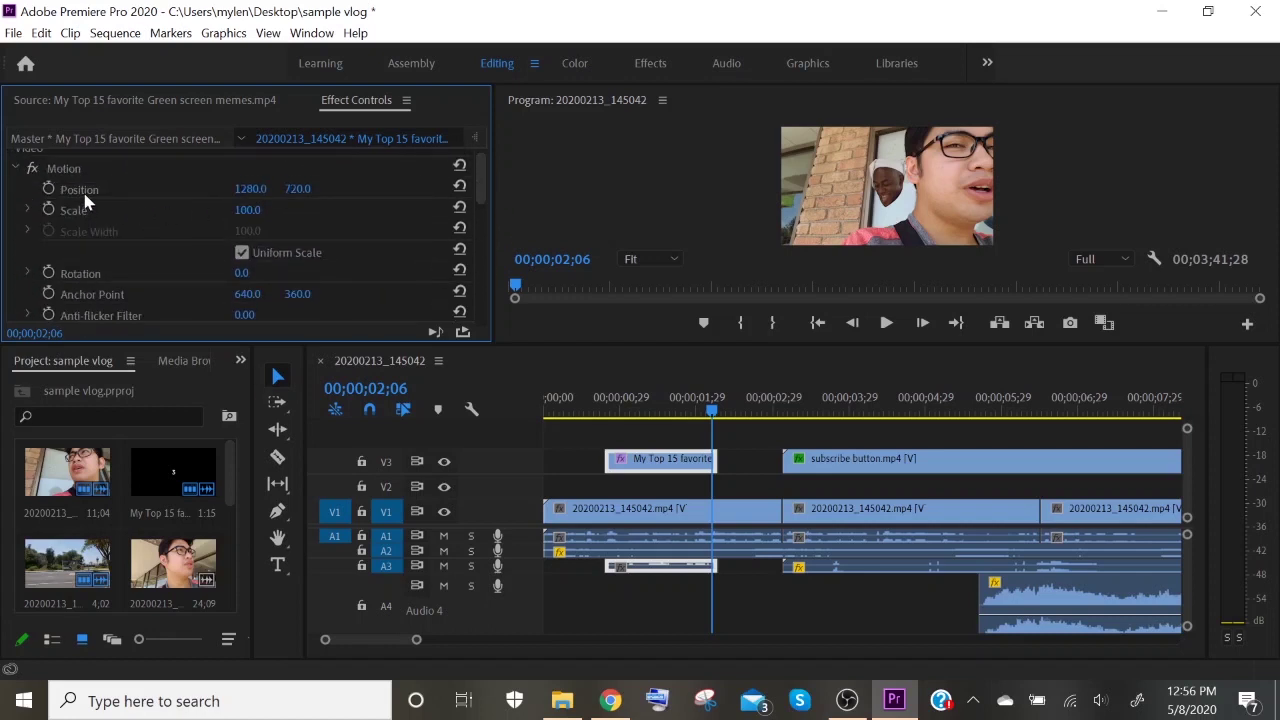
{"action": "left_click", "coordinate": [89, 195]}
{"action": "left_click_drag", "start_coordinate": [925, 207], "coordinate": [853, 234]}
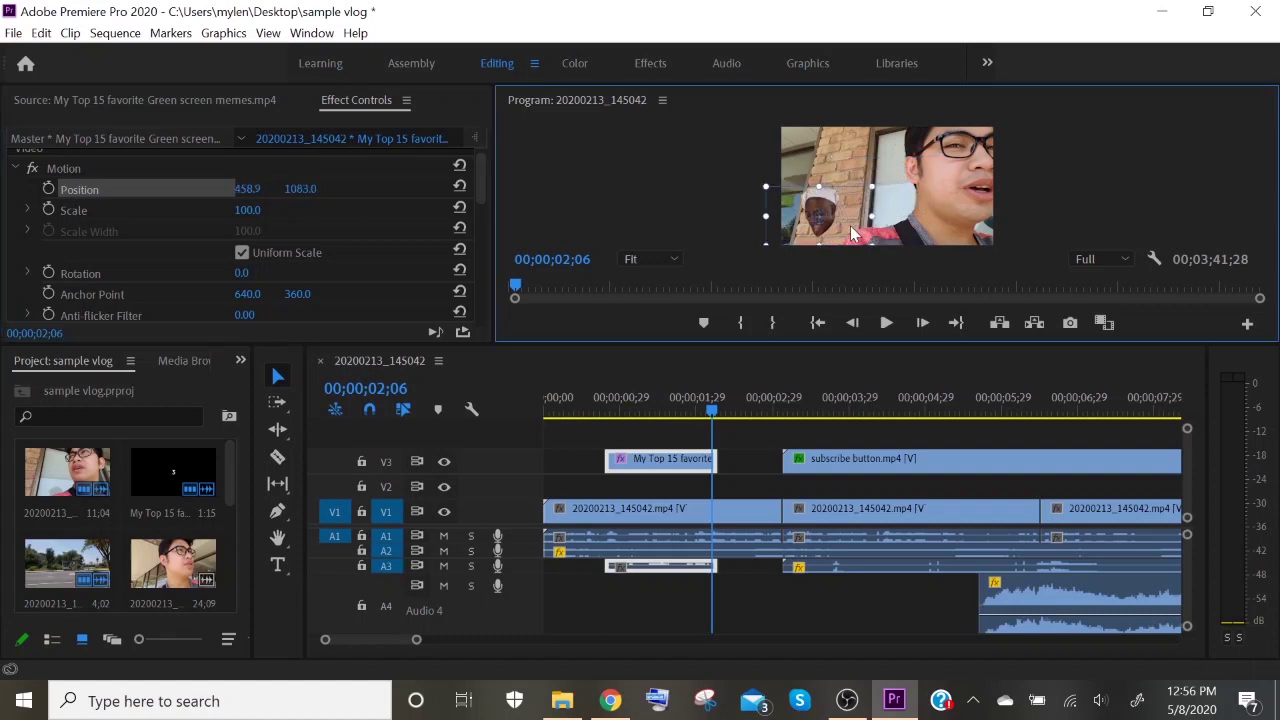
- Raise the system volume to 30 and play the sequence from its start to review the keyed meme
{"action": "key", "text": "XF86AudioRaiseVolume"}
{"action": "key", "text": "XF86AudioRaiseVolume"}
{"action": "key", "text": "XF86AudioRaiseVolume"}
{"action": "key", "text": "XF86AudioRaiseVolume"}
{"action": "key", "text": "XF86AudioRaiseVolume"}
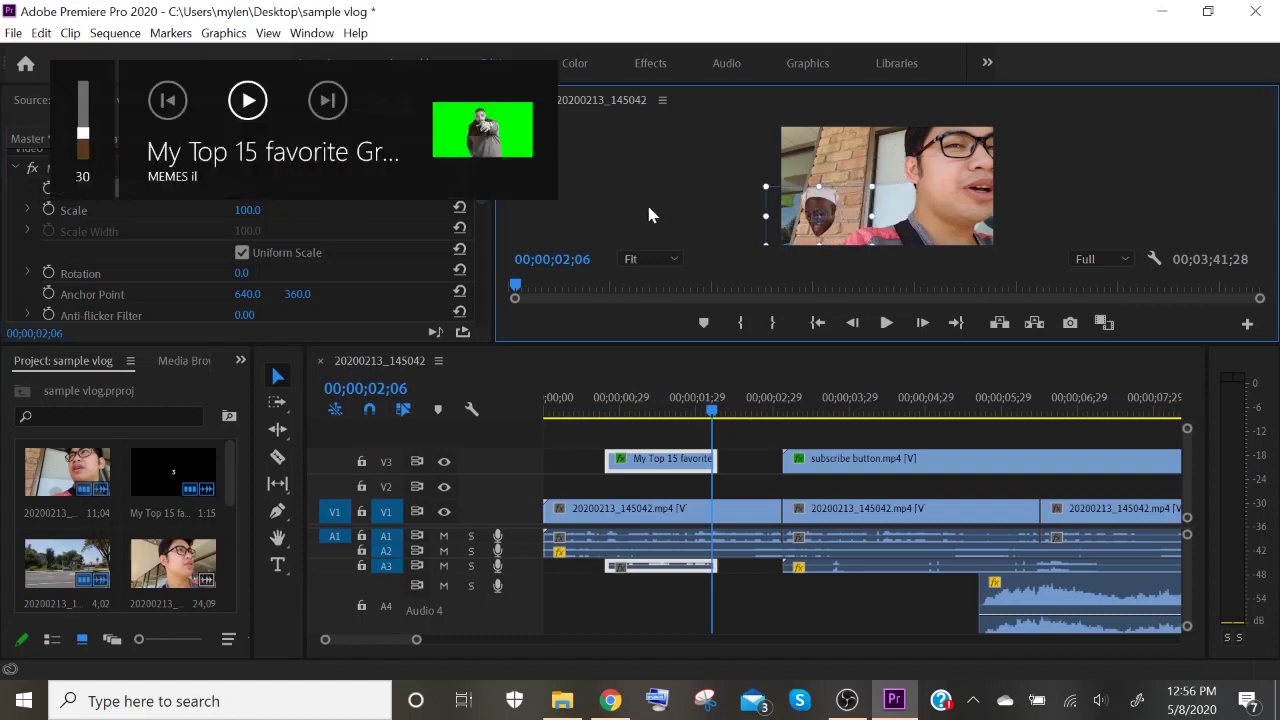
{"action": "left_click", "coordinate": [551, 399]}
{"action": "key", "text": "space"}
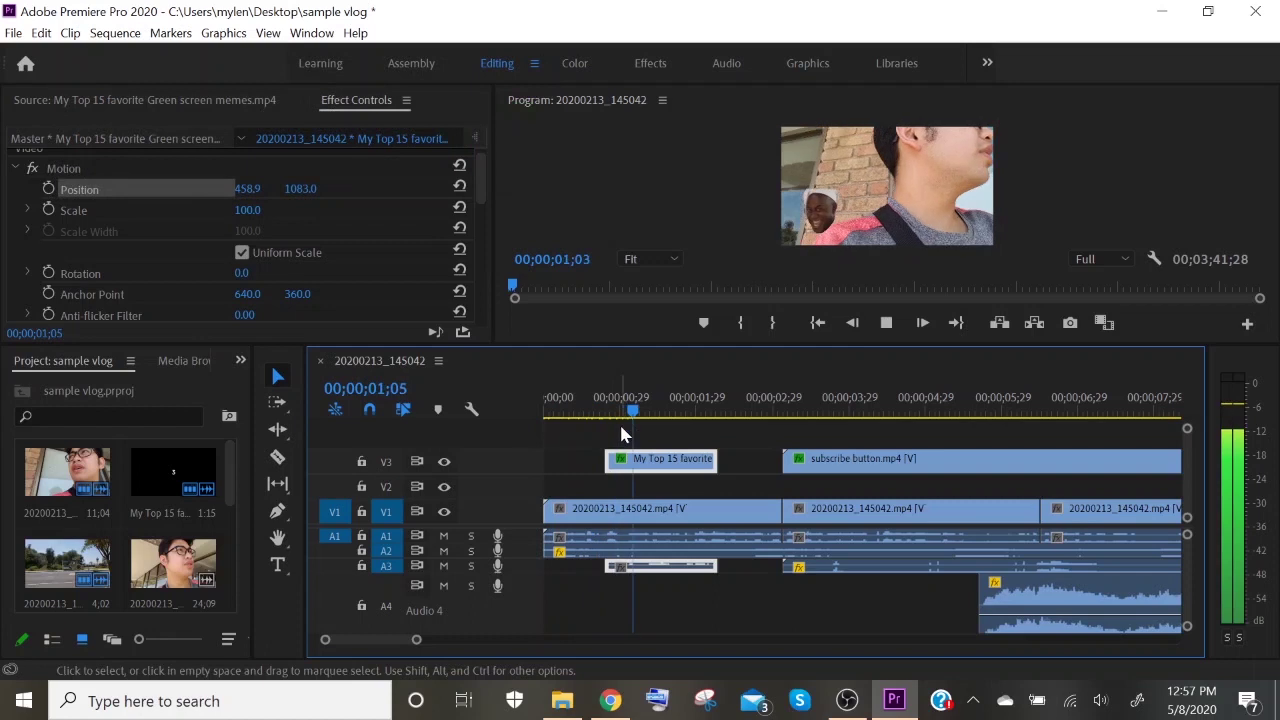
{"action": "key", "text": "space"}
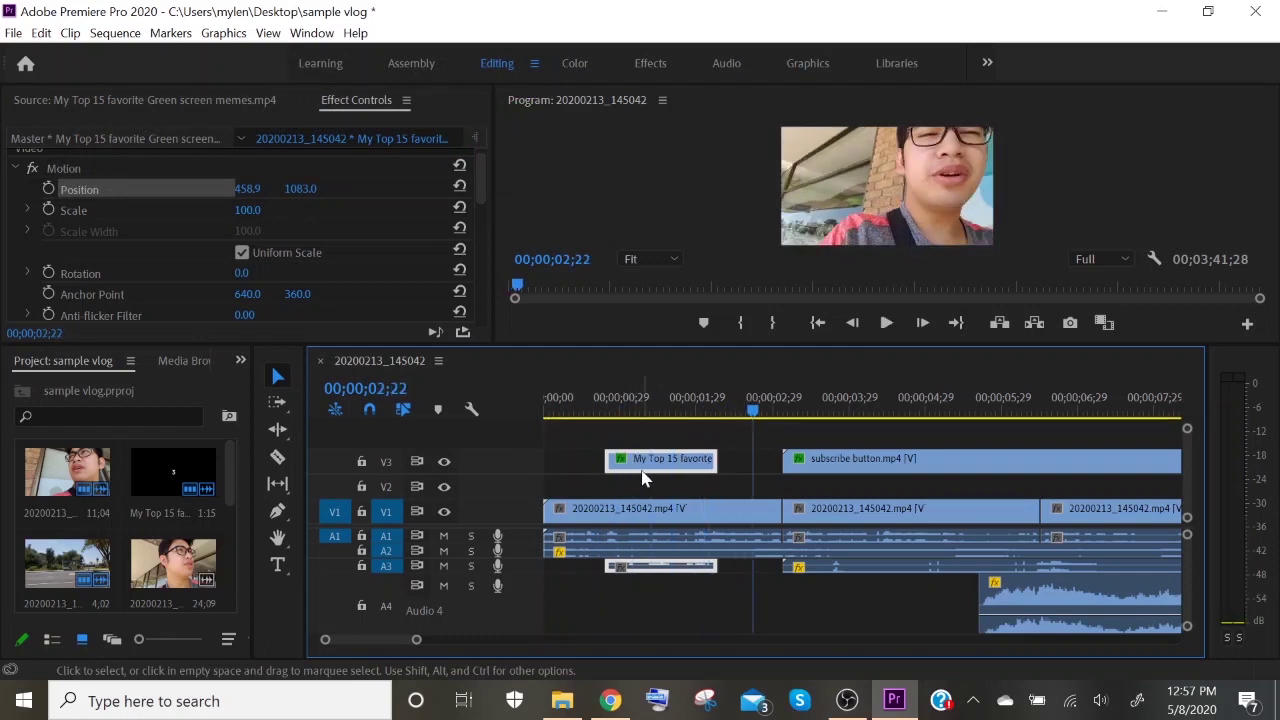
{"action": "left_click", "coordinate": [556, 411]}
{"action": "key", "text": "space"}
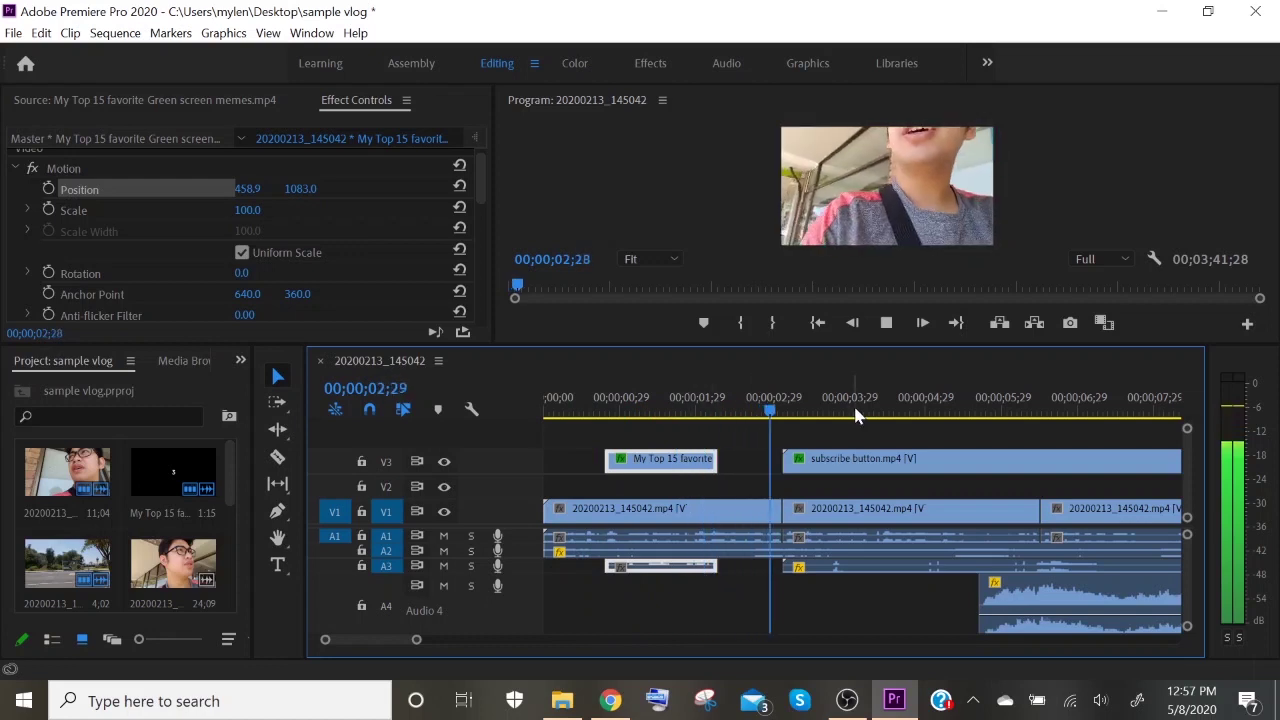
{"action": "key", "text": "space"}
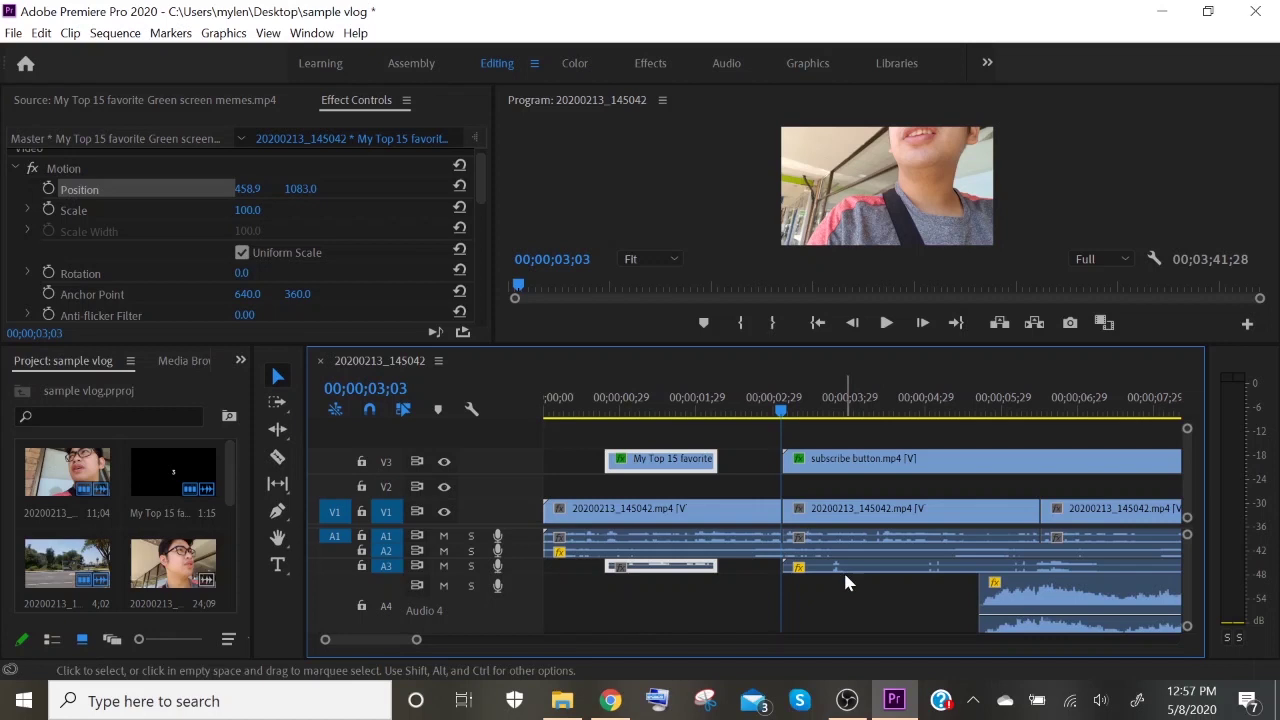
- Move the playhead to 00;00;10;00 and select the clip 20200213_145057.mp4 on V1
{"action": "scroll", "coordinate": [707, 612], "scroll_direction": "down", "scroll_amount": 2}
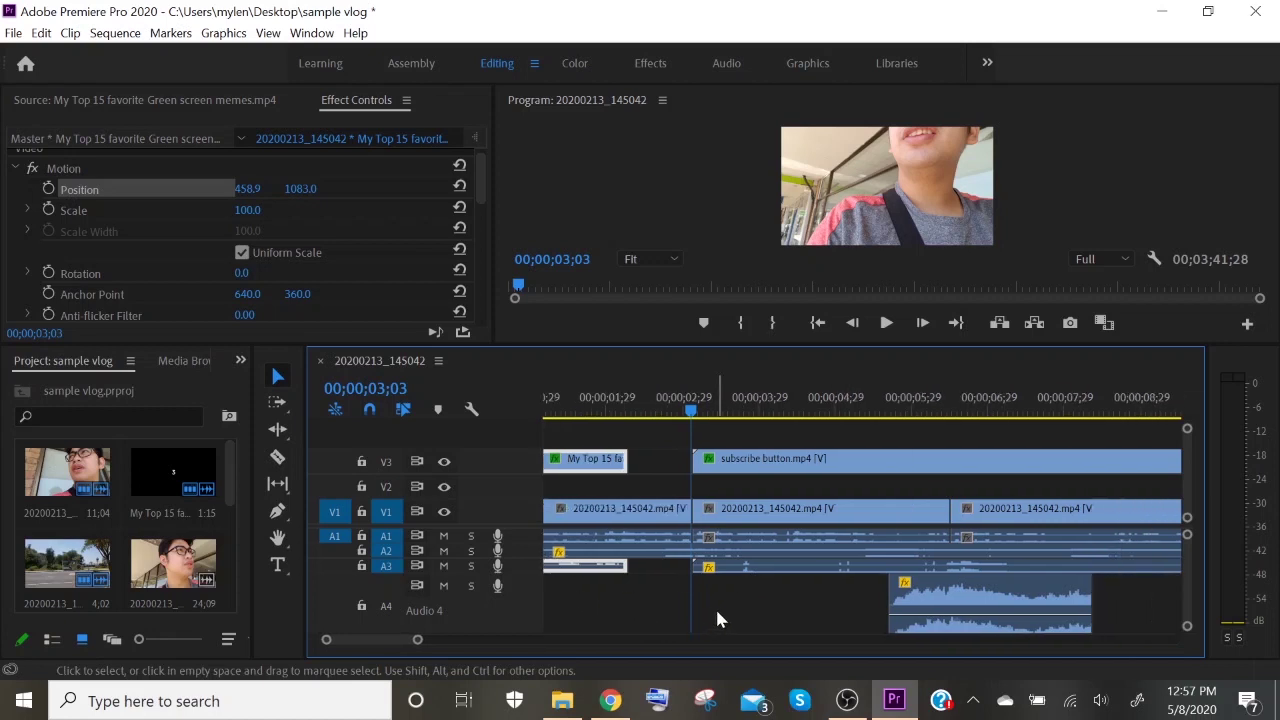
{"action": "scroll", "coordinate": [717, 606], "scroll_direction": "down", "scroll_amount": 3}
{"action": "scroll", "coordinate": [722, 601], "scroll_direction": "down", "scroll_amount": 8}
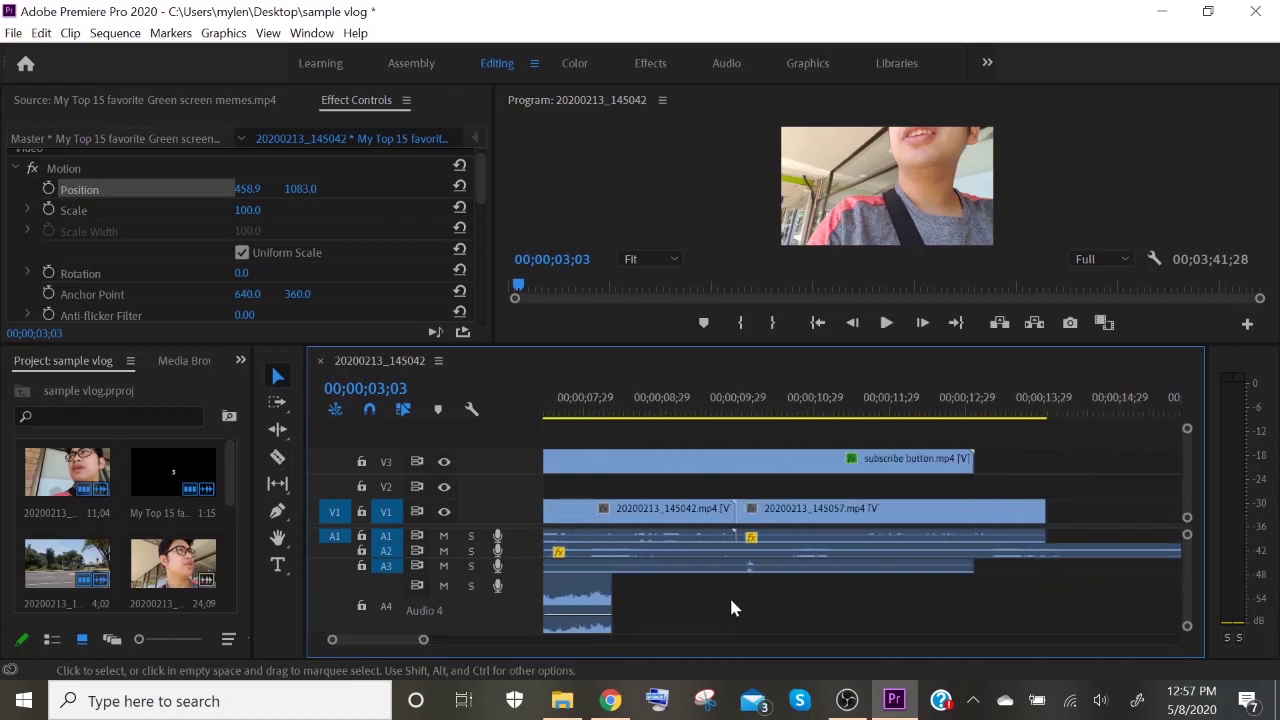
{"action": "left_click", "coordinate": [708, 410]}
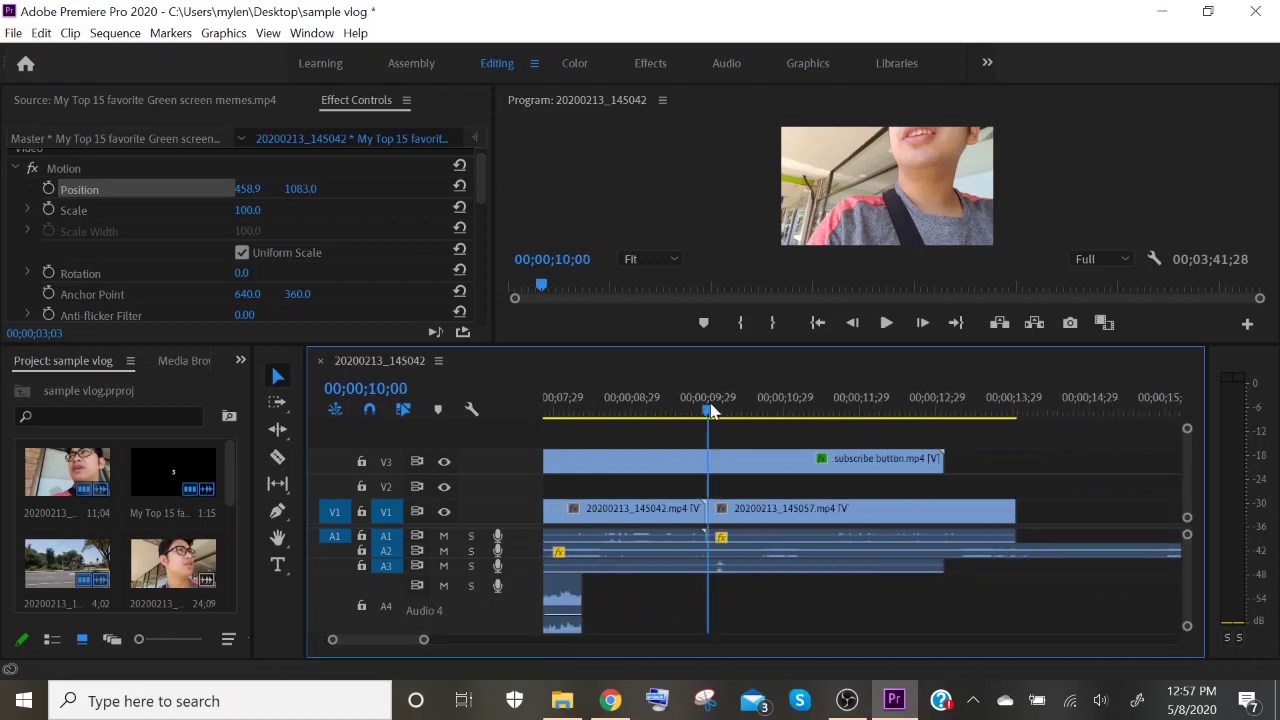
{"action": "left_click", "coordinate": [788, 518]}
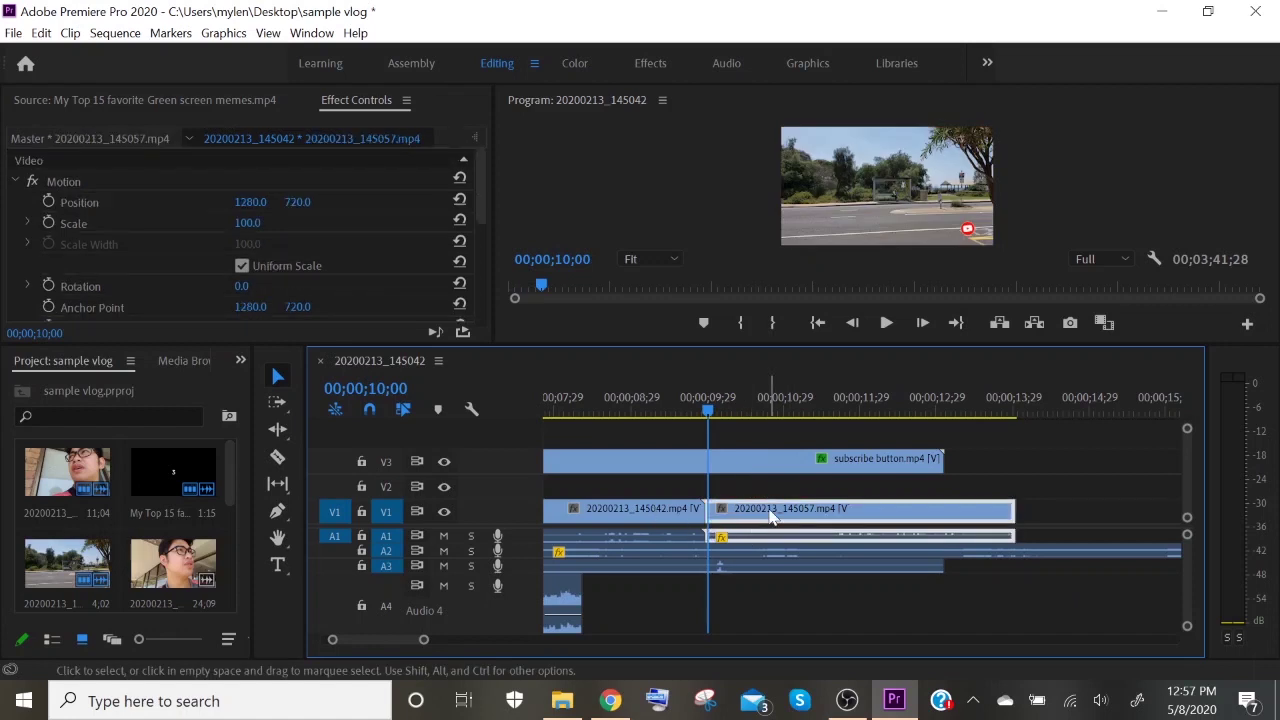
- Slow the clip 20200213_145057.mp4 on V1 to 65% speed
{"action": "right_click", "coordinate": [770, 516]}
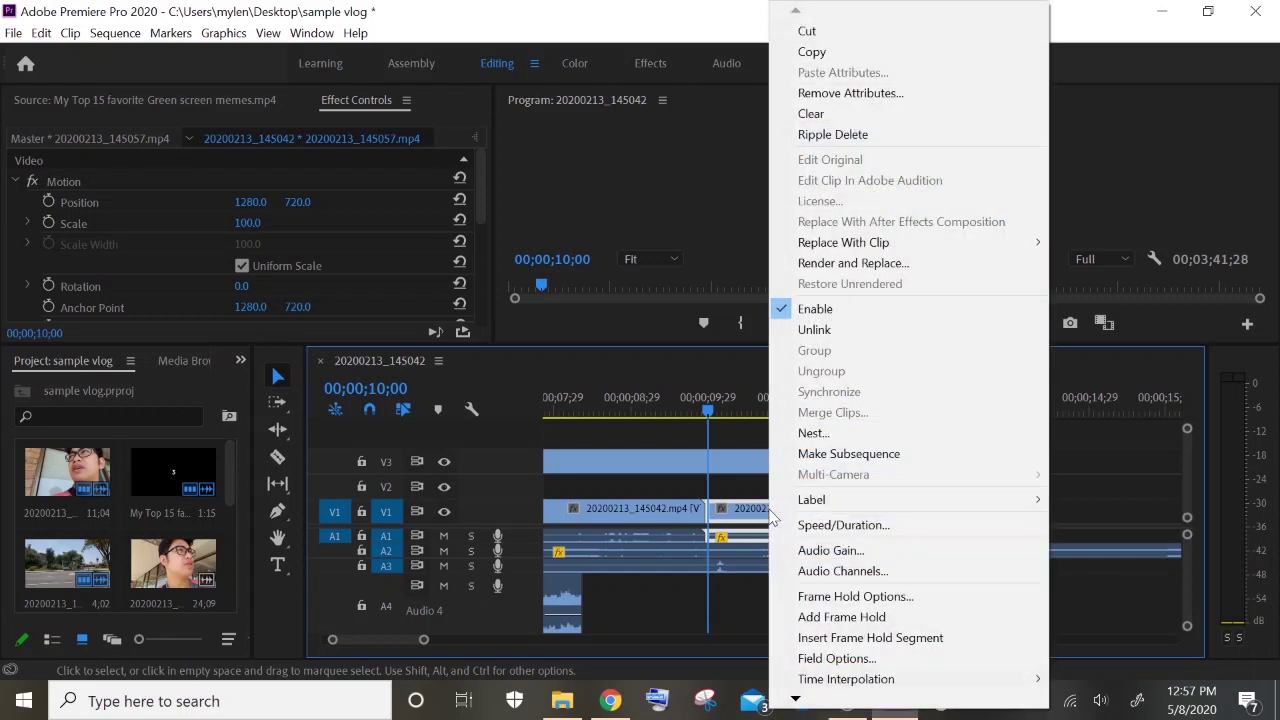
{"action": "left_click", "coordinate": [843, 525]}
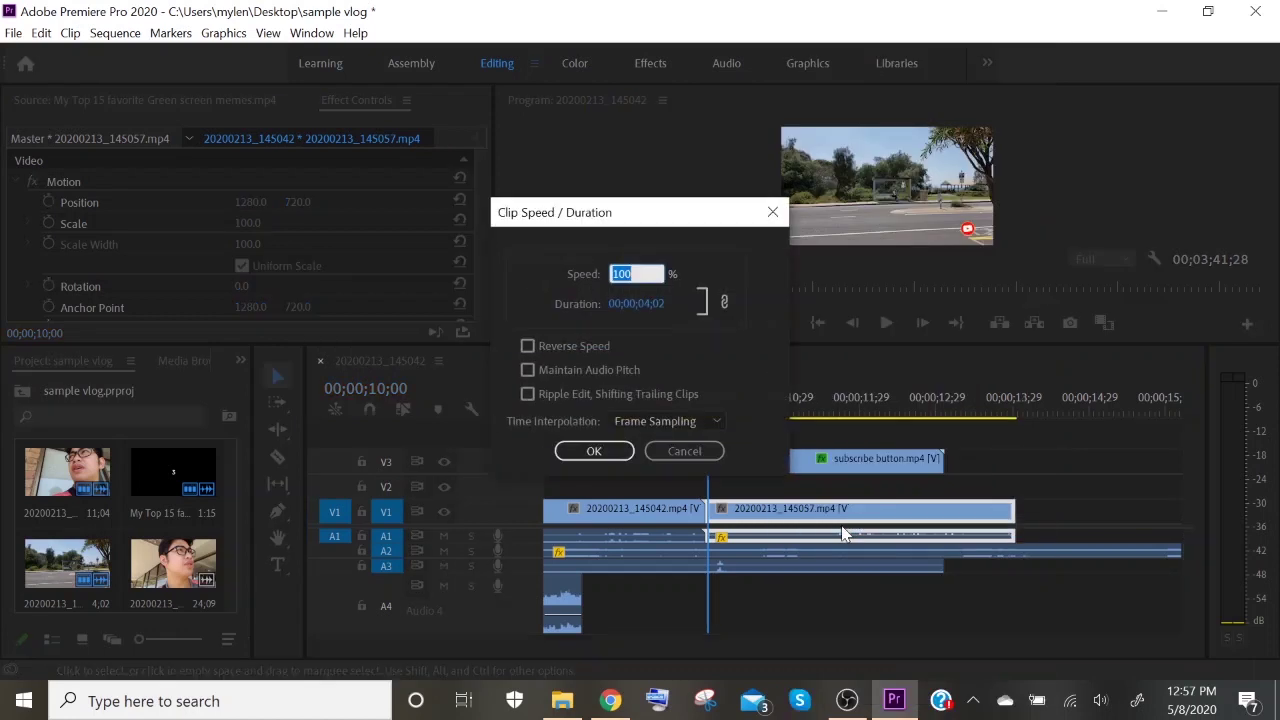
{"action": "left_click_drag", "start_coordinate": [614, 214], "coordinate": [1054, 189]}
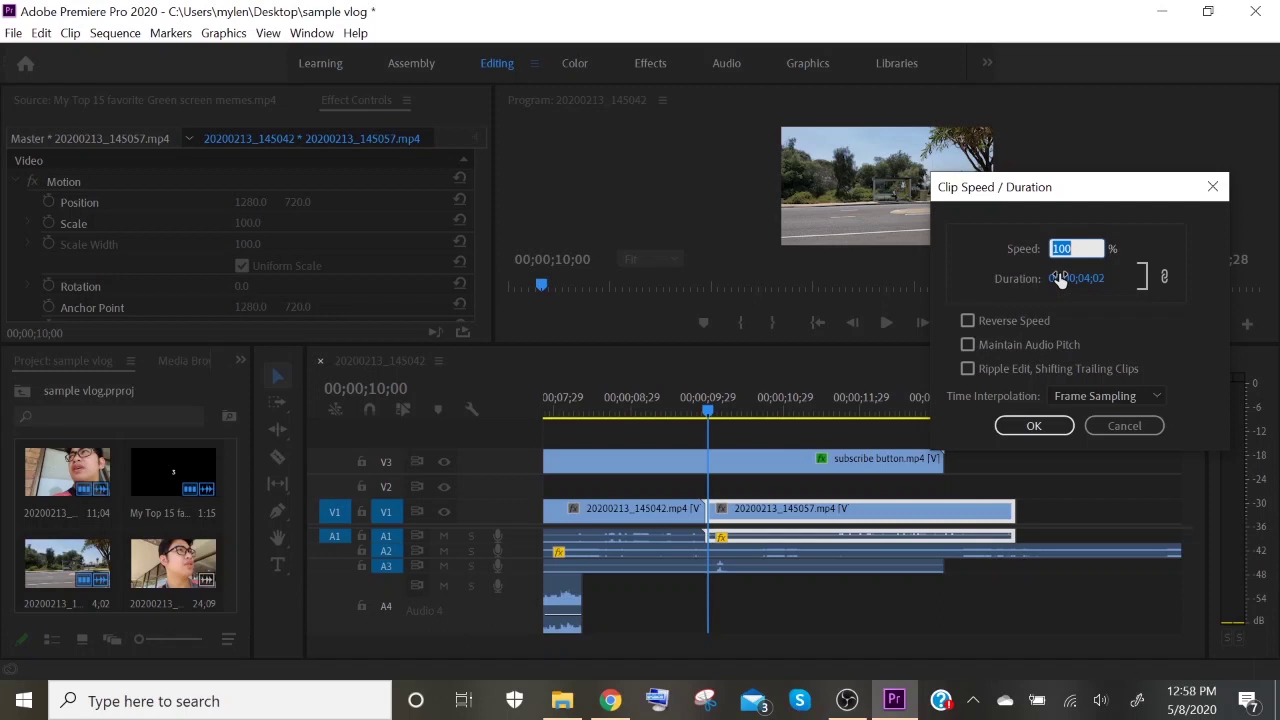
{"action": "type", "text": "65"}
{"action": "left_click", "coordinate": [1033, 426]}
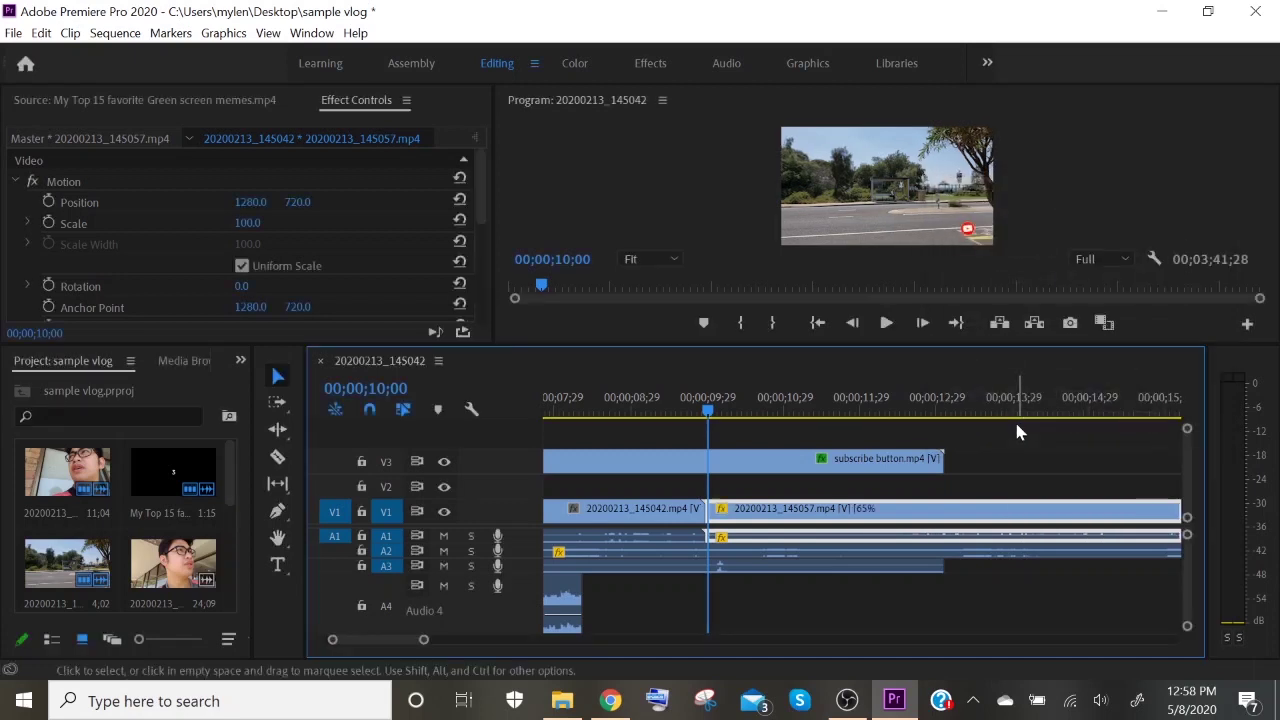
- Enlarge the program monitor and play the slowed street clip to judge its pace
{"action": "left_click_drag", "start_coordinate": [815, 347], "coordinate": [838, 426]}
{"action": "key", "text": "space"}
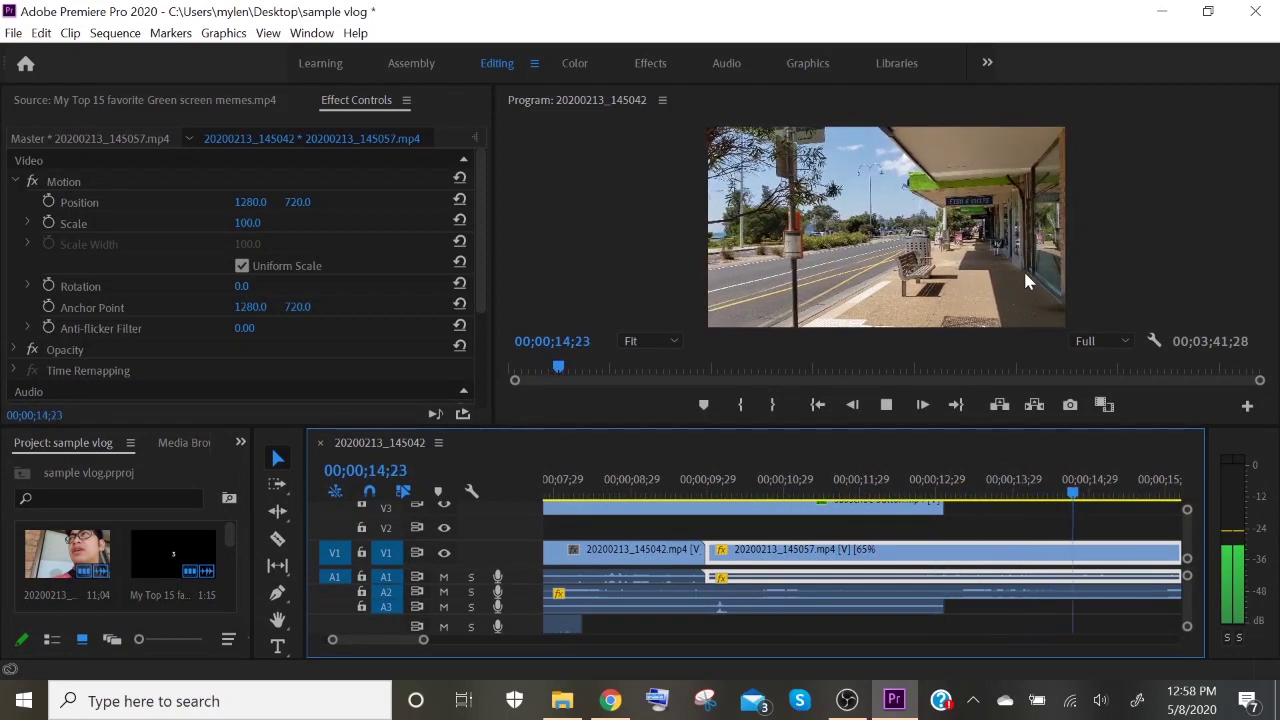
{"action": "key", "text": "space"}
- Change the speed of 20200213_145057.mp4 to 75% and play the clip from its start
{"action": "right_click", "coordinate": [848, 556]}
{"action": "left_click", "coordinate": [900, 526]}
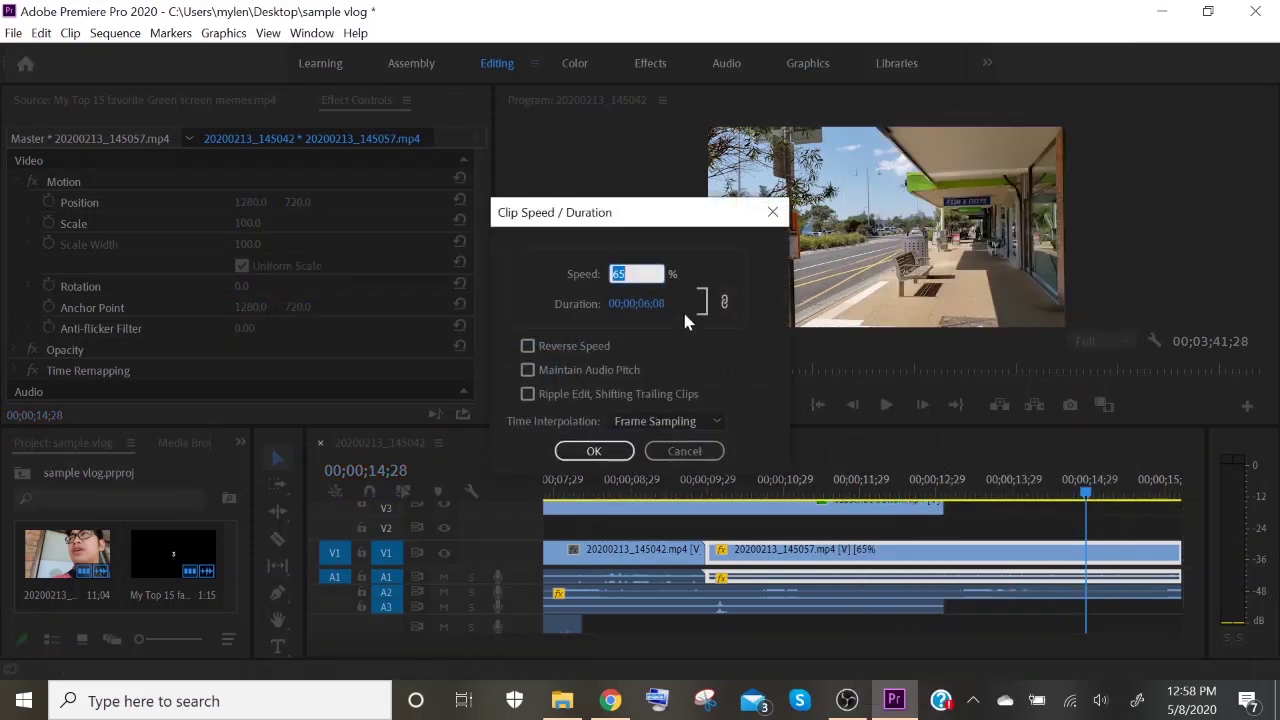
{"action": "left_click", "coordinate": [628, 274]}
{"action": "double_click", "coordinate": [628, 274]}
{"action": "type", "text": "75"}
{"action": "left_click", "coordinate": [596, 450]}
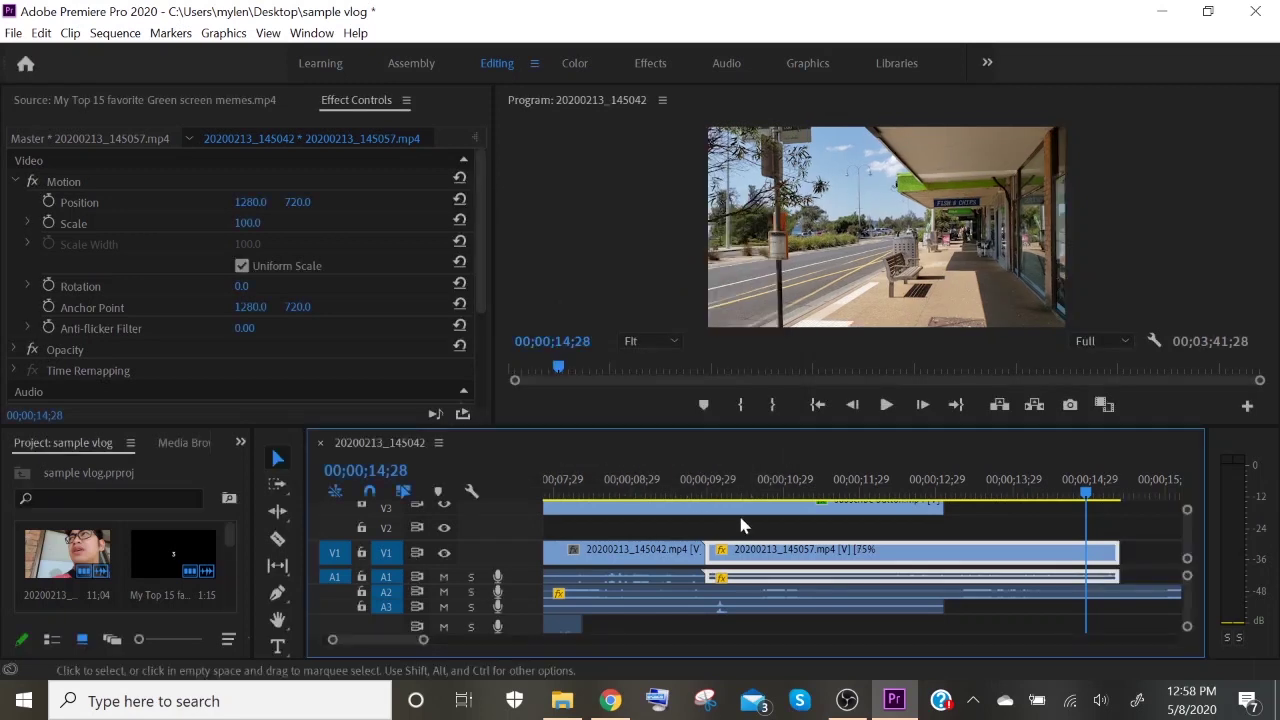
{"action": "left_click", "coordinate": [709, 491]}
{"action": "key", "text": "space"}
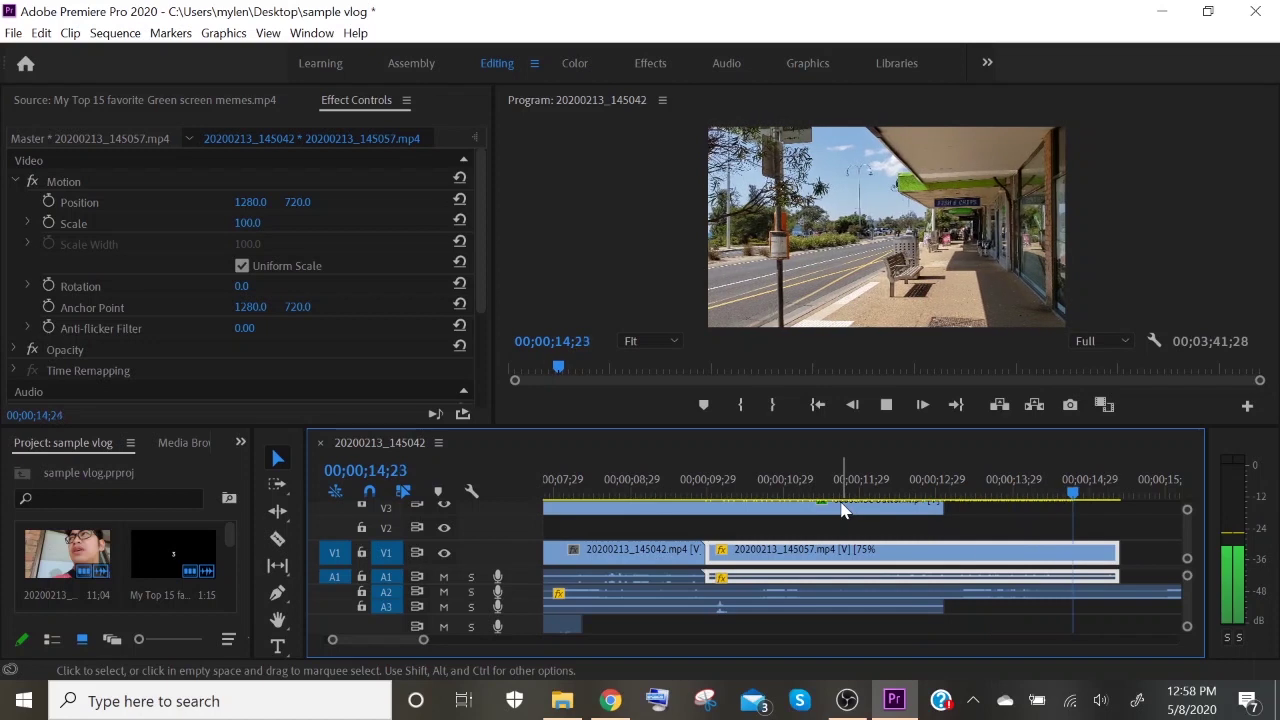
{"action": "key", "text": "space"}
- Set the speed of 20200213_145057.mp4 to 80% and play the clip from its start
{"action": "right_click", "coordinate": [836, 546]}
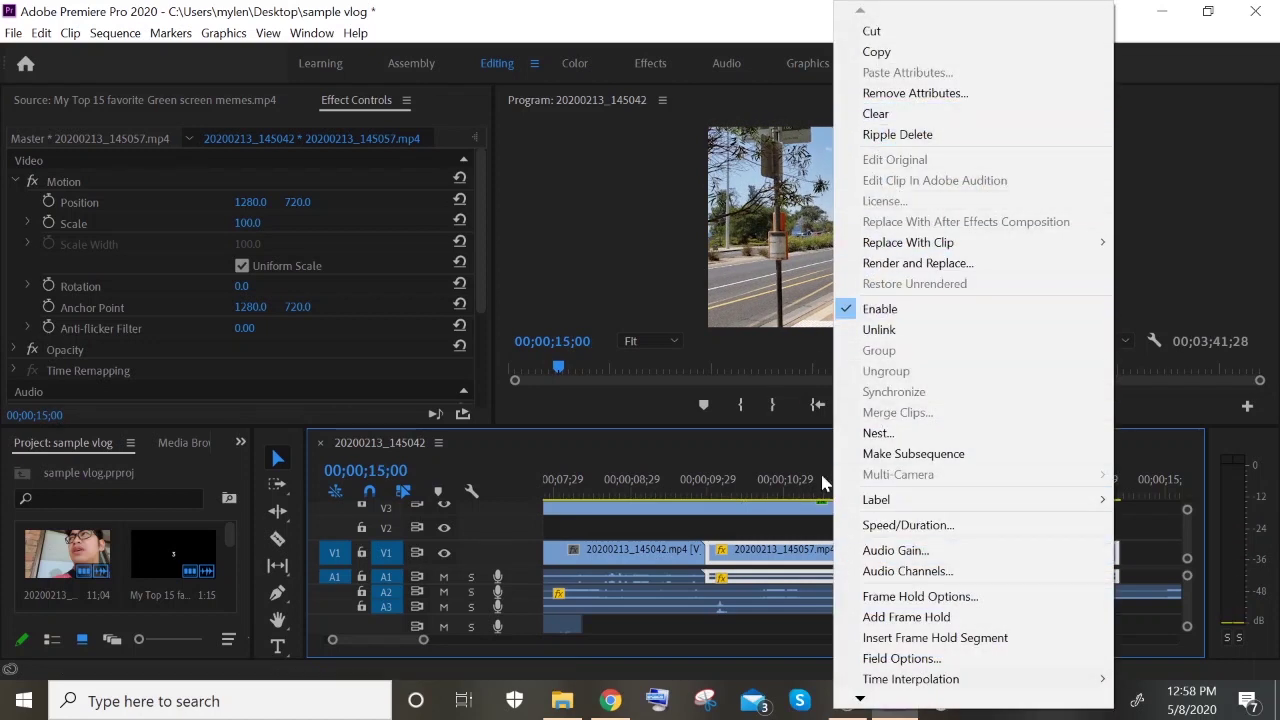
{"action": "left_click", "coordinate": [886, 527]}
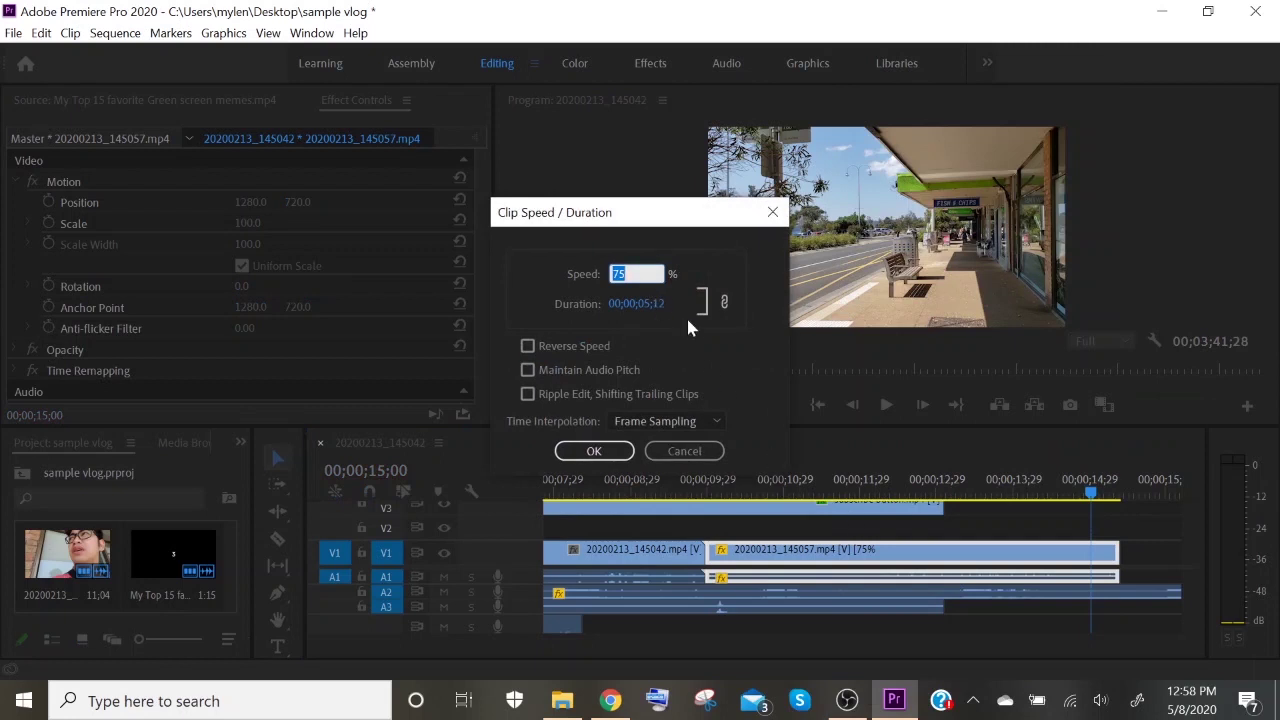
{"action": "type", "text": "80"}
{"action": "key", "text": "Return"}
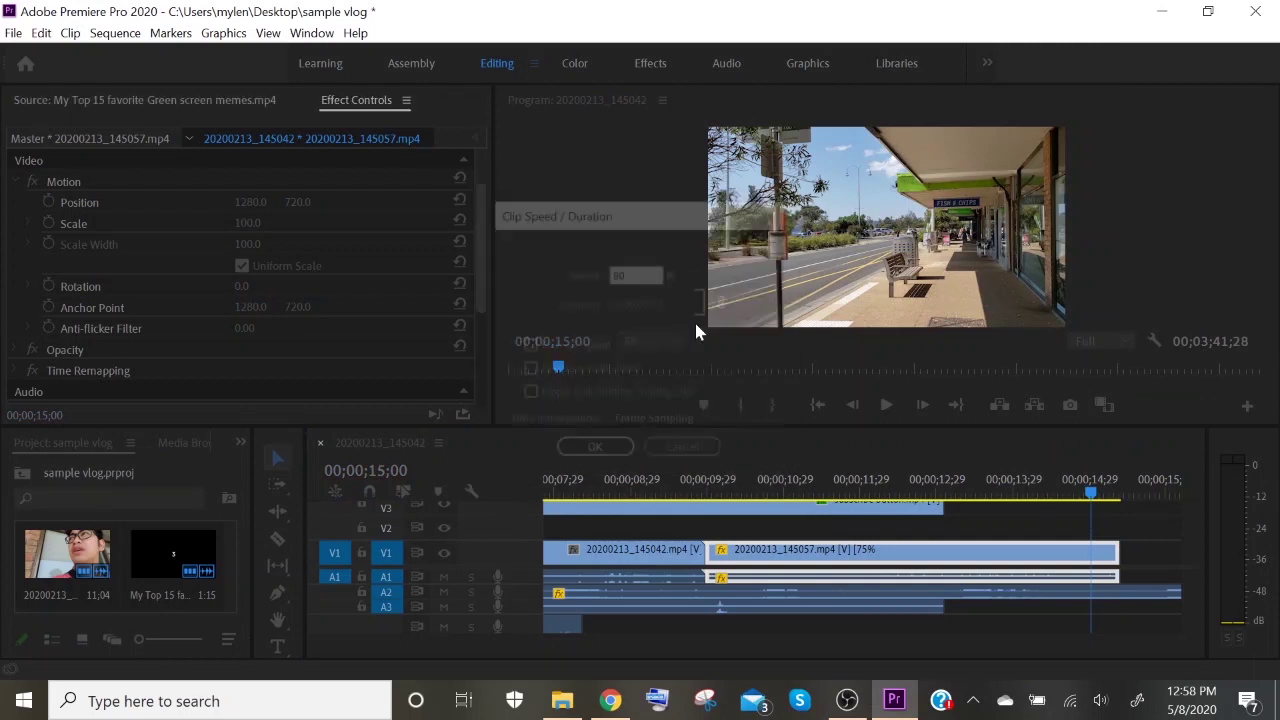
{"action": "left_click", "coordinate": [710, 497]}
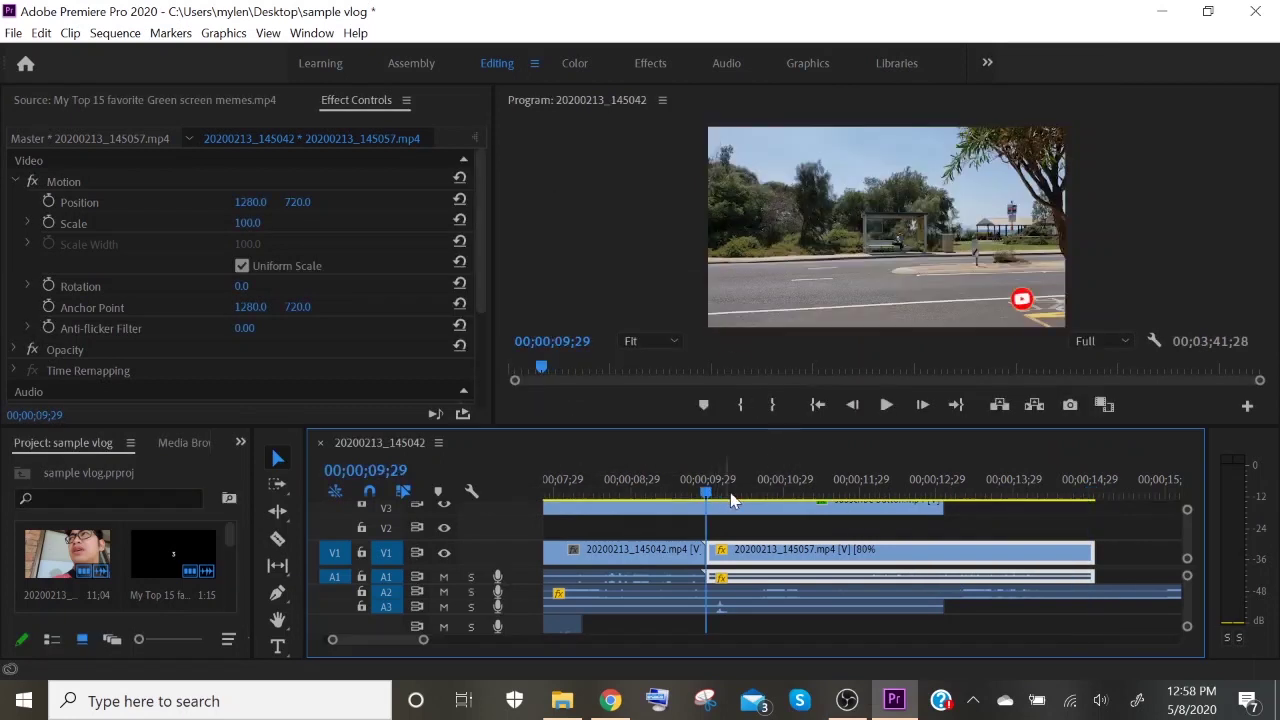
{"action": "key", "text": "space"}
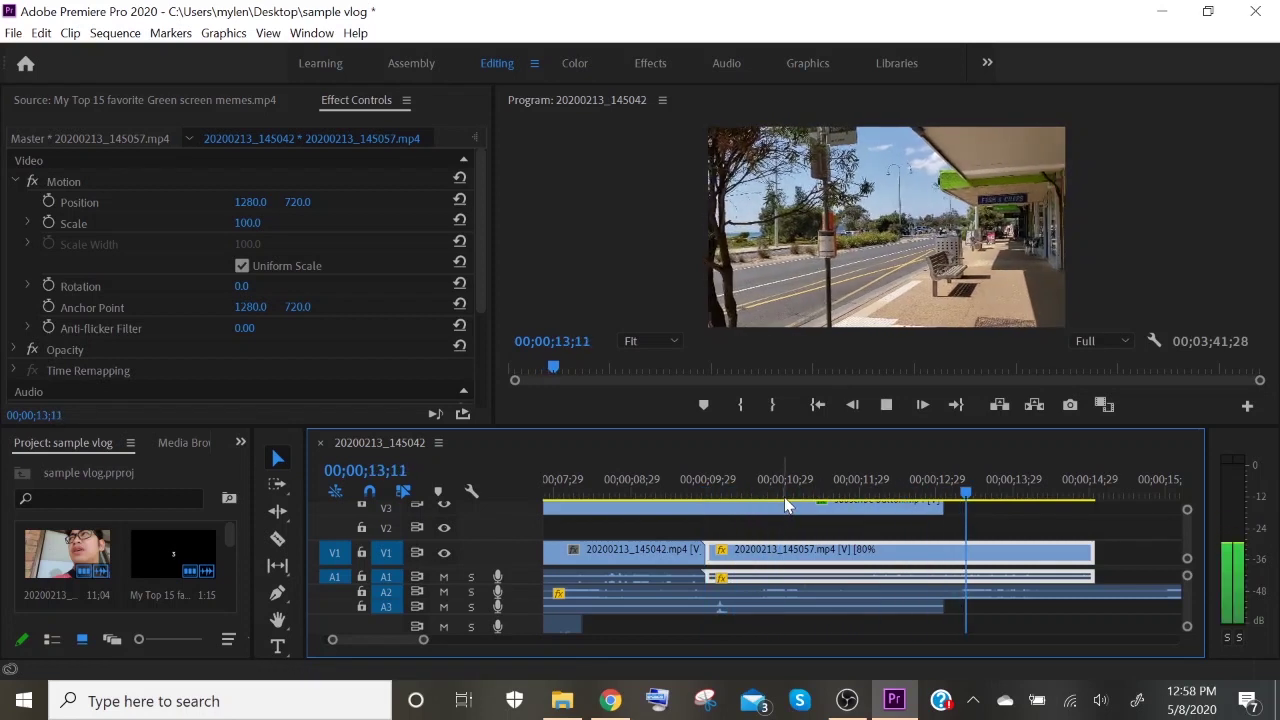
{"action": "key", "text": "space"}
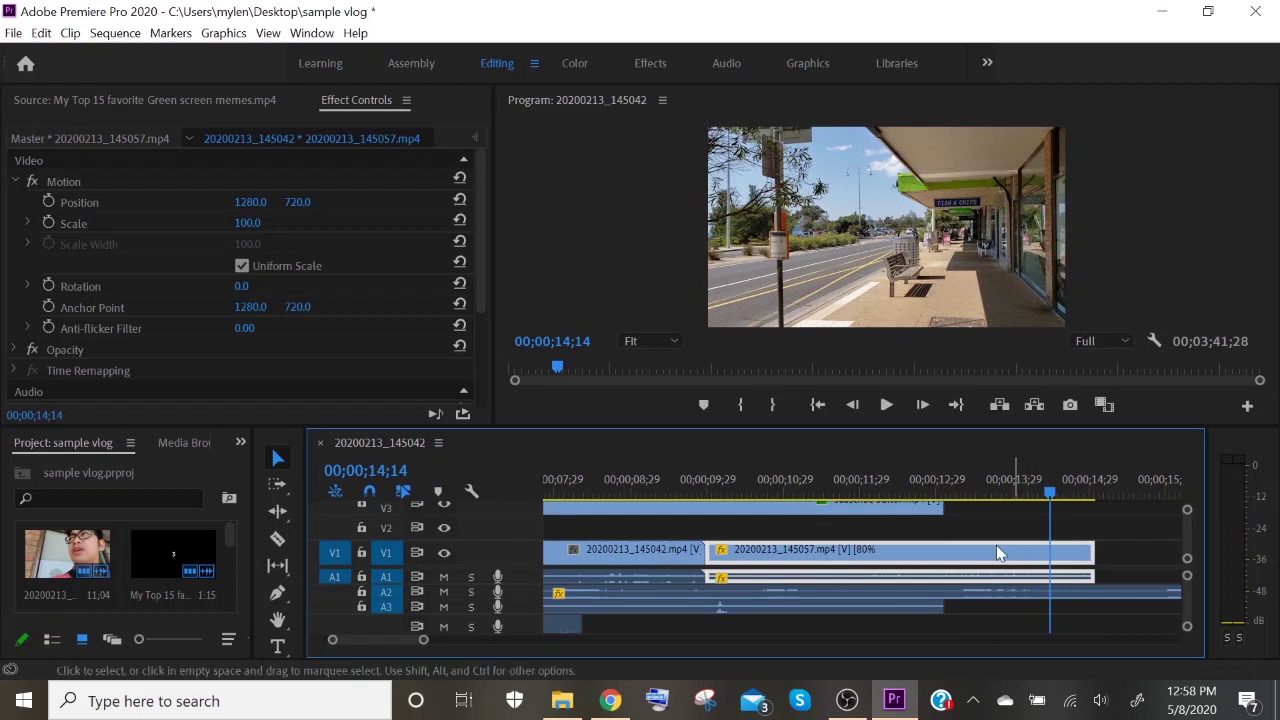
- Add the clip 20200213_145107.mp4 to V1 directly after the slowed 20200213_145057.mp4
{"action": "scroll", "coordinate": [955, 555], "scroll_direction": "down", "scroll_amount": 2}
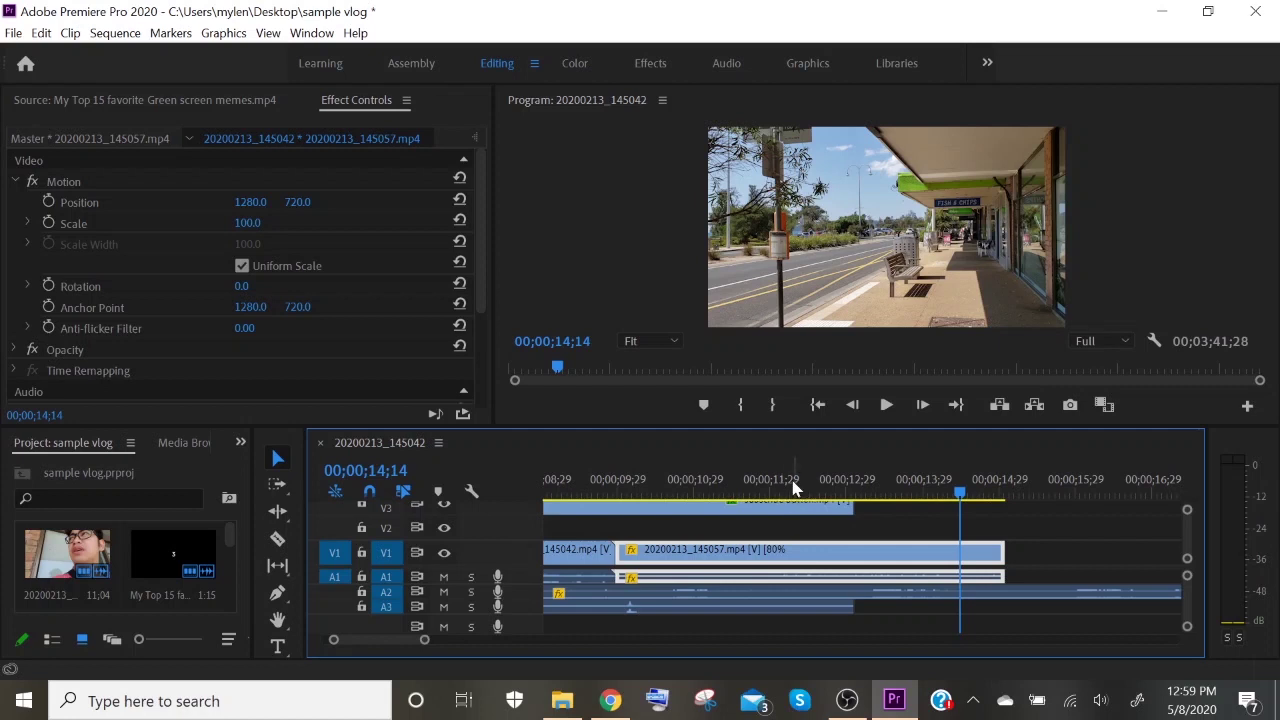
{"action": "left_click", "coordinate": [744, 490]}
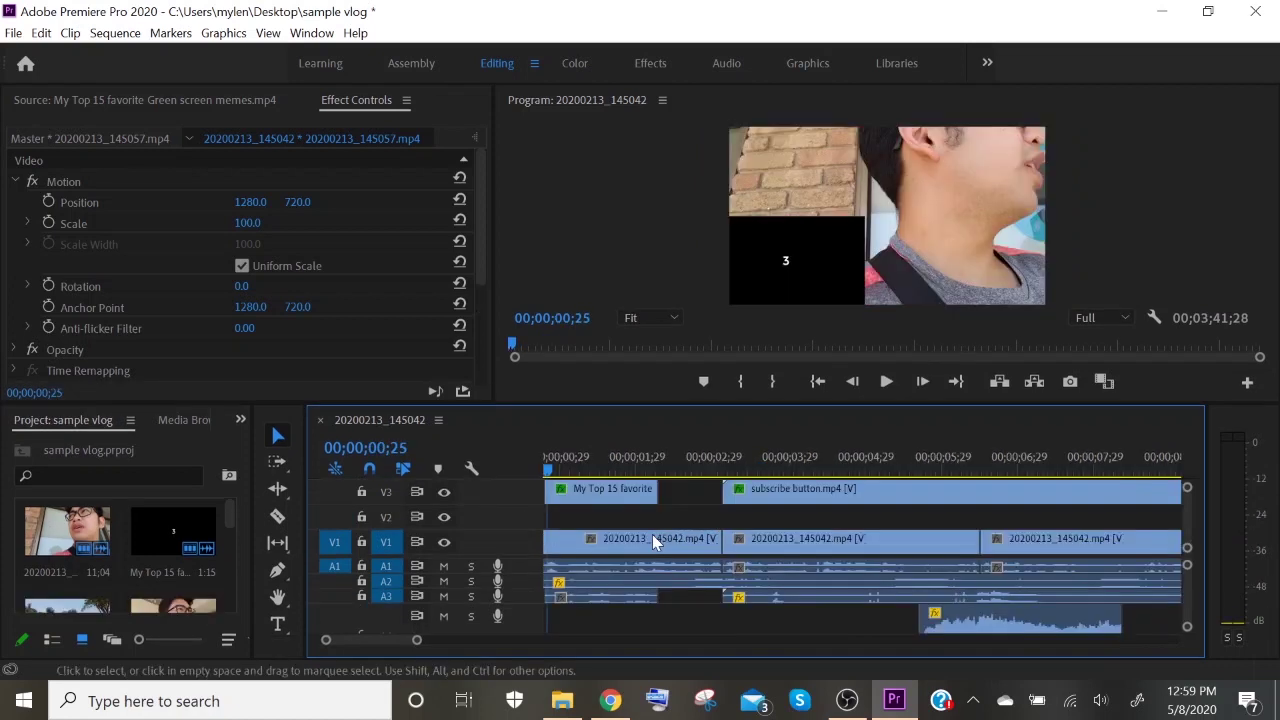
{"action": "scroll", "coordinate": [111, 558], "scroll_direction": "down", "scroll_amount": 2}
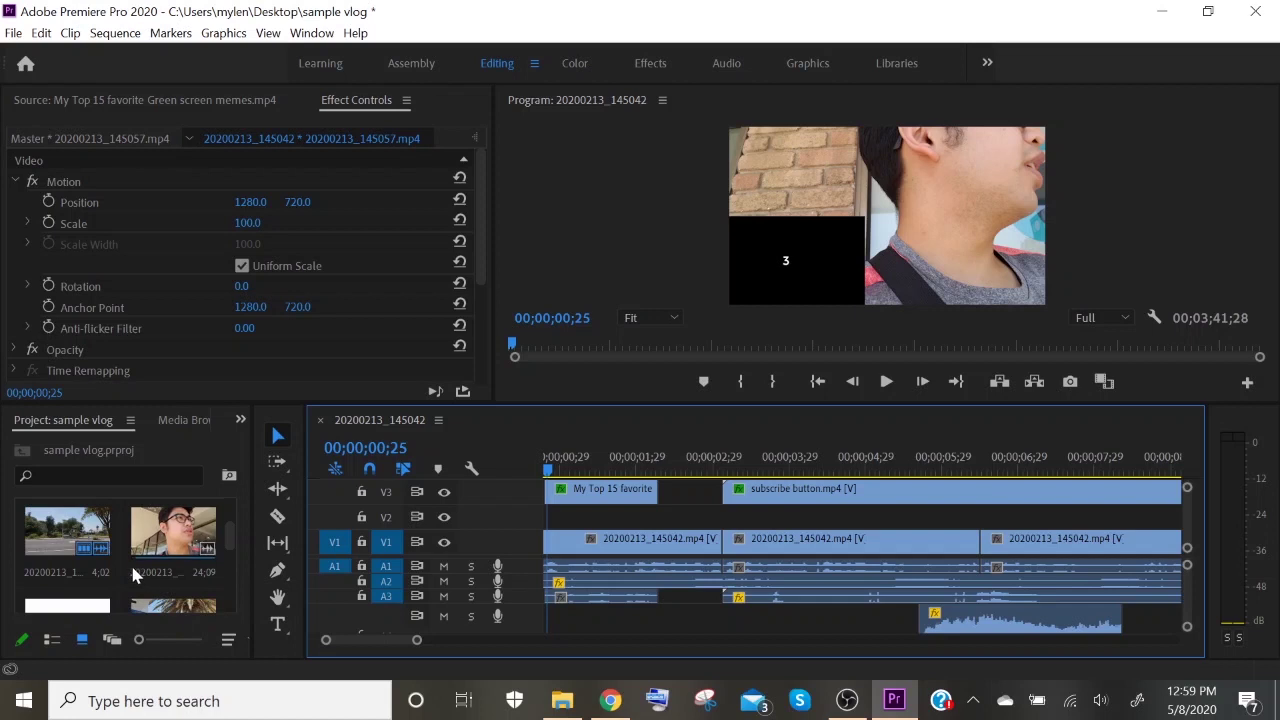
{"action": "scroll", "coordinate": [715, 523], "scroll_direction": "down", "scroll_amount": 5}
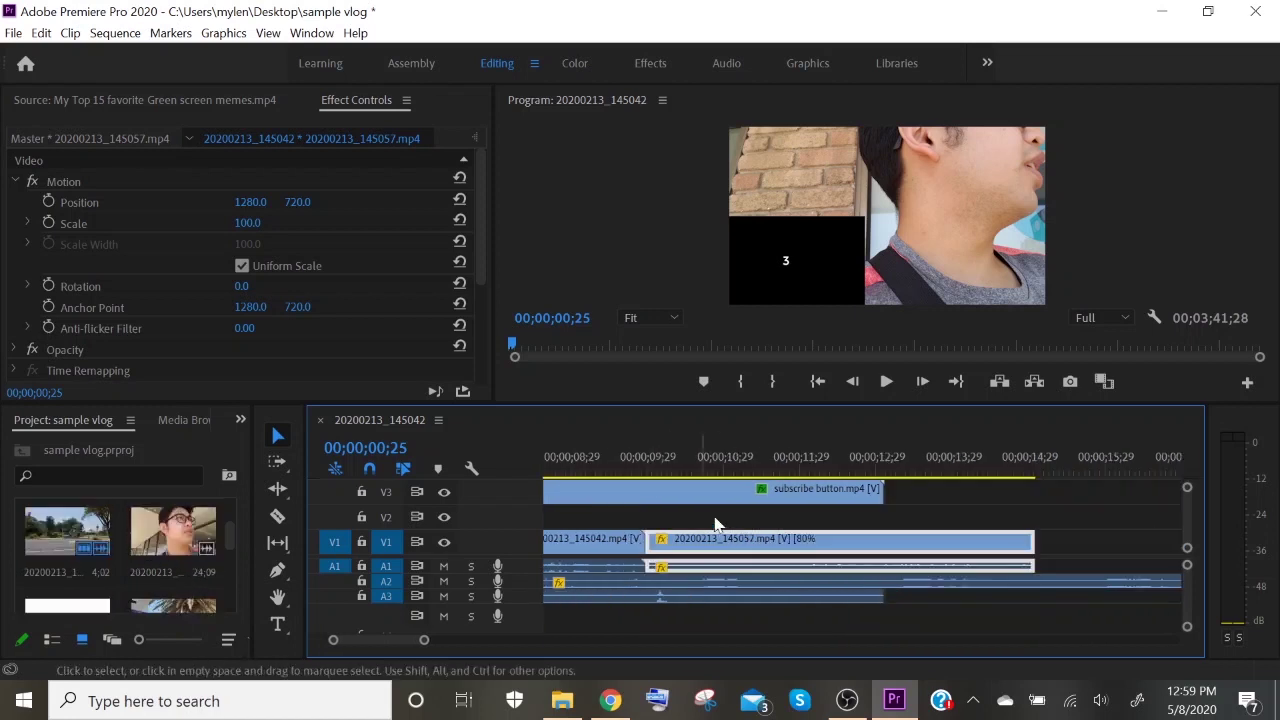
{"action": "scroll", "coordinate": [715, 523], "scroll_direction": "down", "scroll_amount": 2}
{"action": "left_click_drag", "start_coordinate": [163, 540], "coordinate": [815, 550]}
- Cut out the section of 20200213_145107.mp4 between about 00;00;17;25 and 00;00;18;24 and close the gap
{"action": "key", "text": "c"}
{"action": "left_click", "coordinate": [766, 563]}
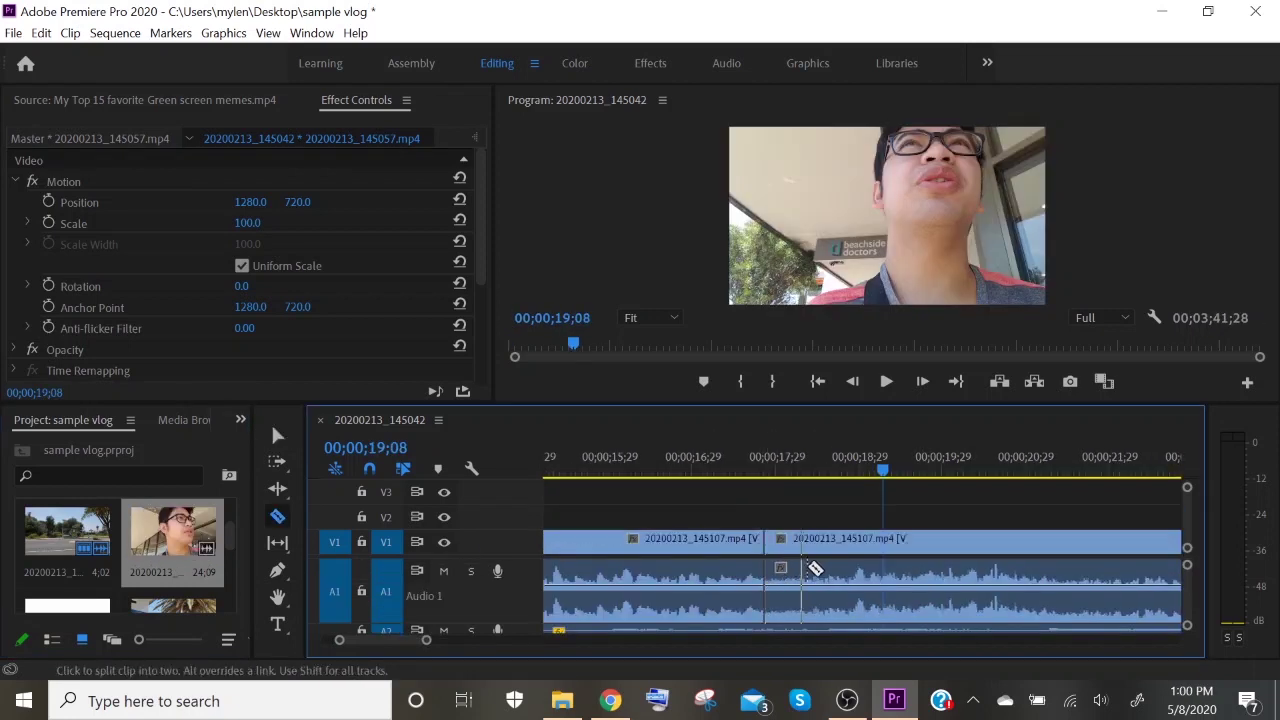
{"action": "left_click", "coordinate": [845, 566]}
{"action": "key", "text": "v"}
{"action": "left_click", "coordinate": [800, 555]}
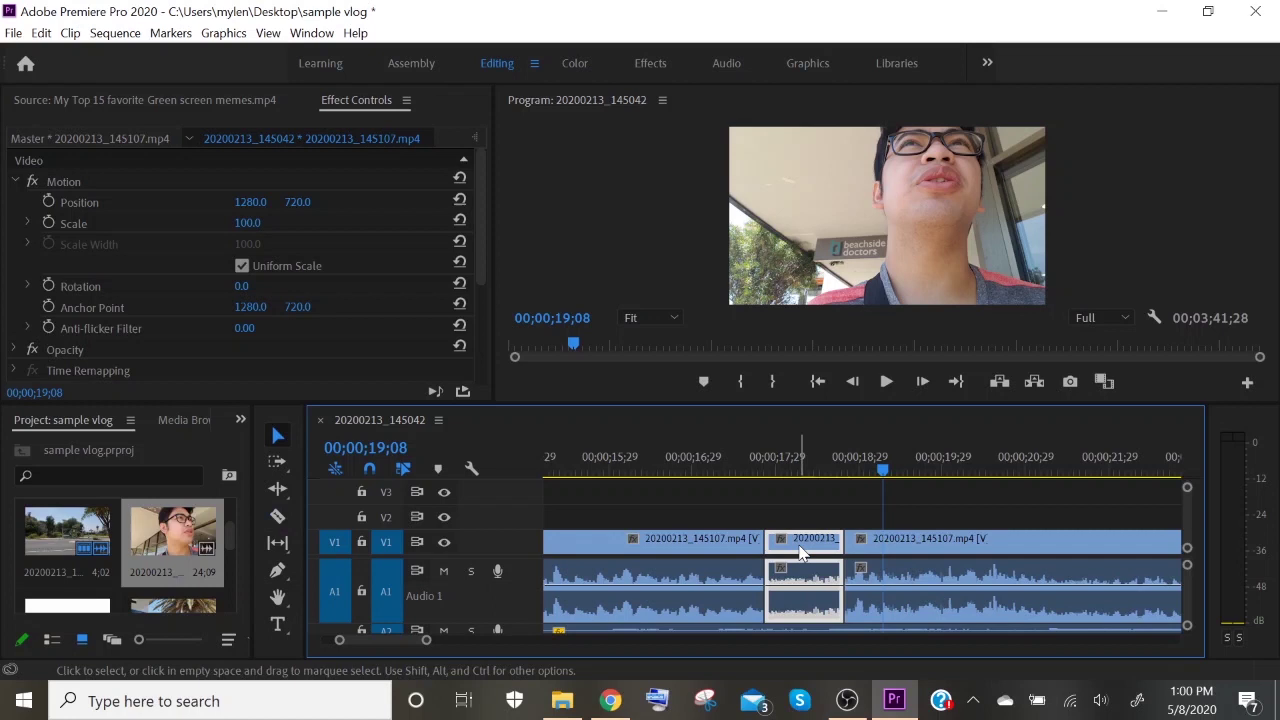
{"action": "key", "text": "Delete"}
{"action": "left_click", "coordinate": [800, 550]}
{"action": "key", "text": "Delete"}
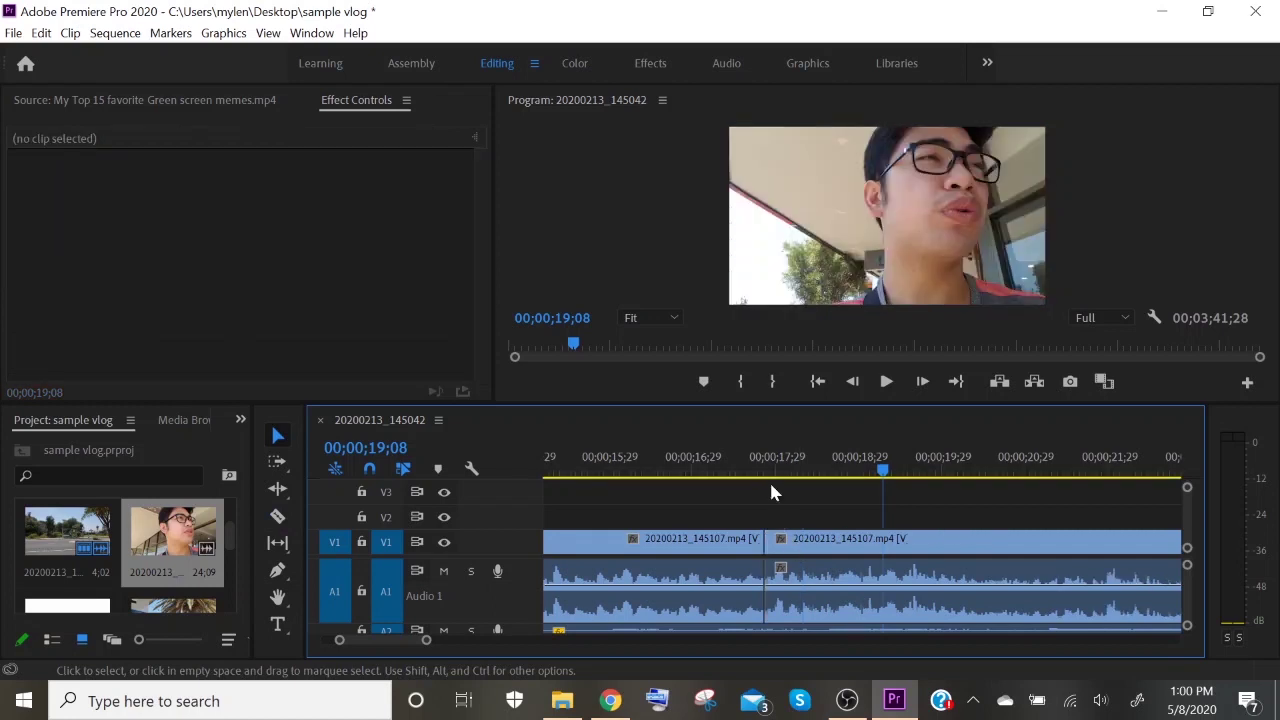
- Play the sequence across the new cut to find the next footage to remove
{"action": "left_click", "coordinate": [720, 457]}
{"action": "key", "text": "space"}
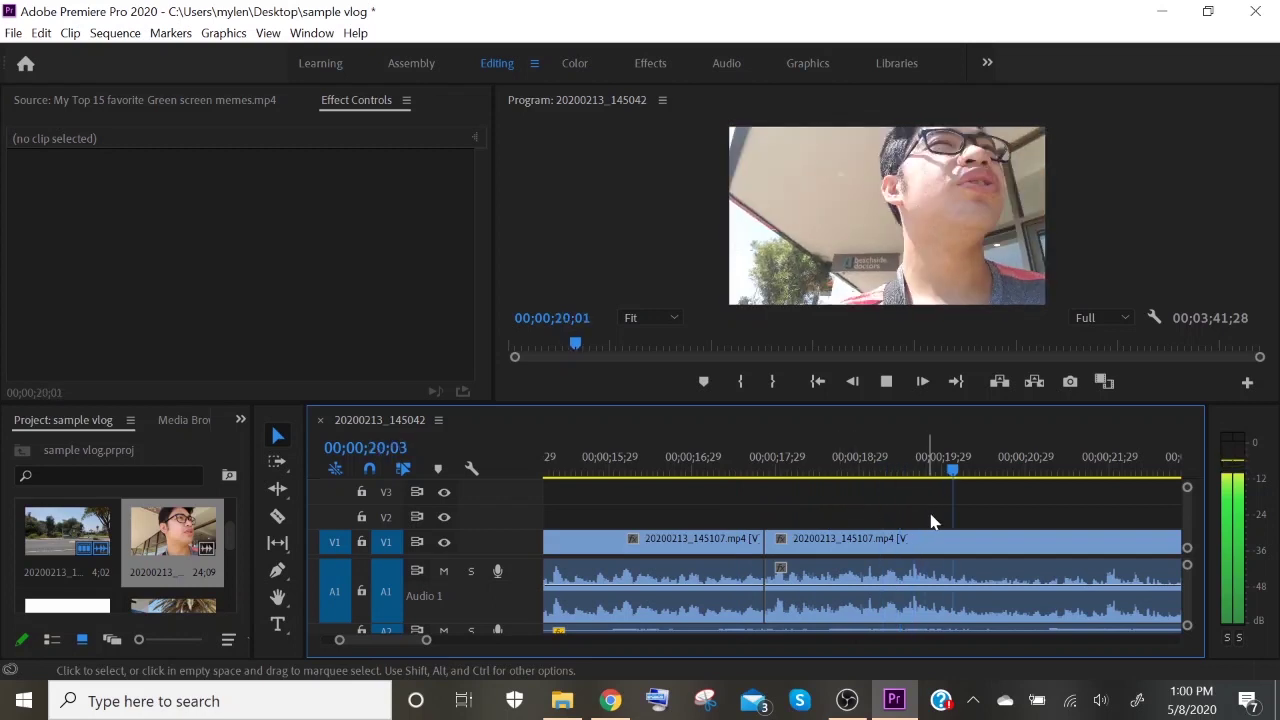
{"action": "key", "text": "space"}
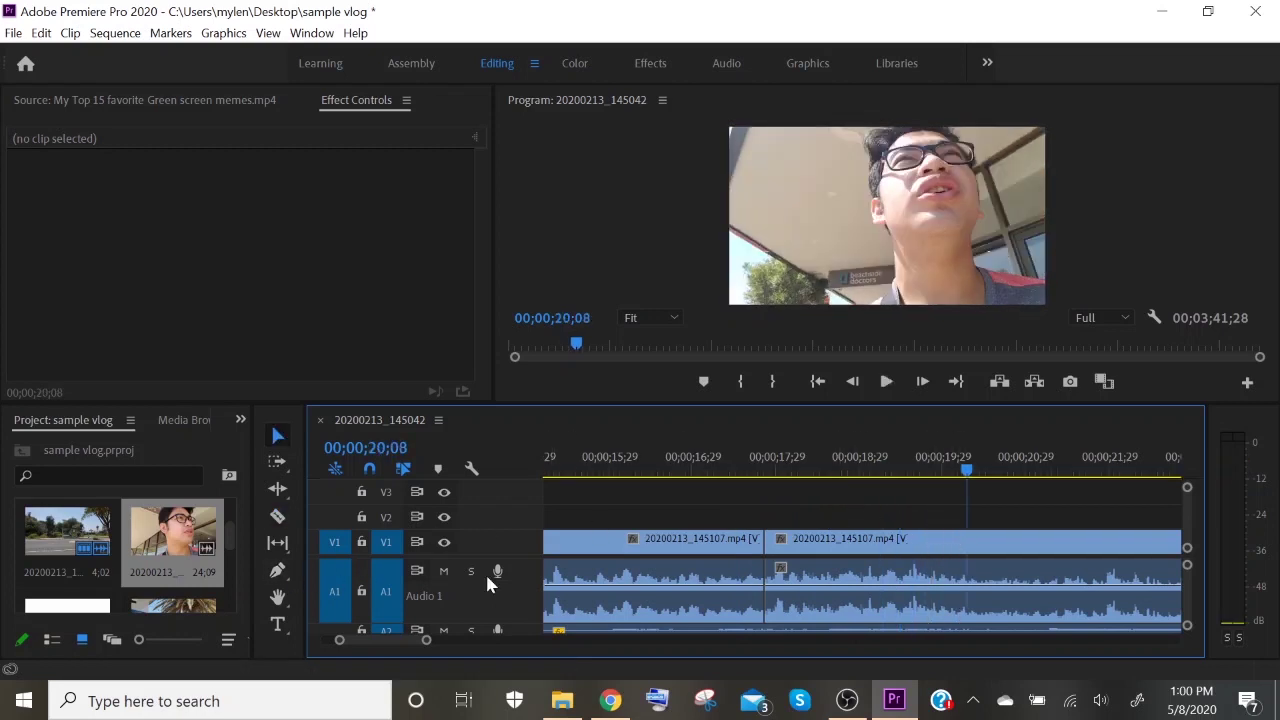
{"action": "scroll", "coordinate": [866, 545], "scroll_direction": "down", "scroll_amount": 2}
{"action": "key", "text": "space"}
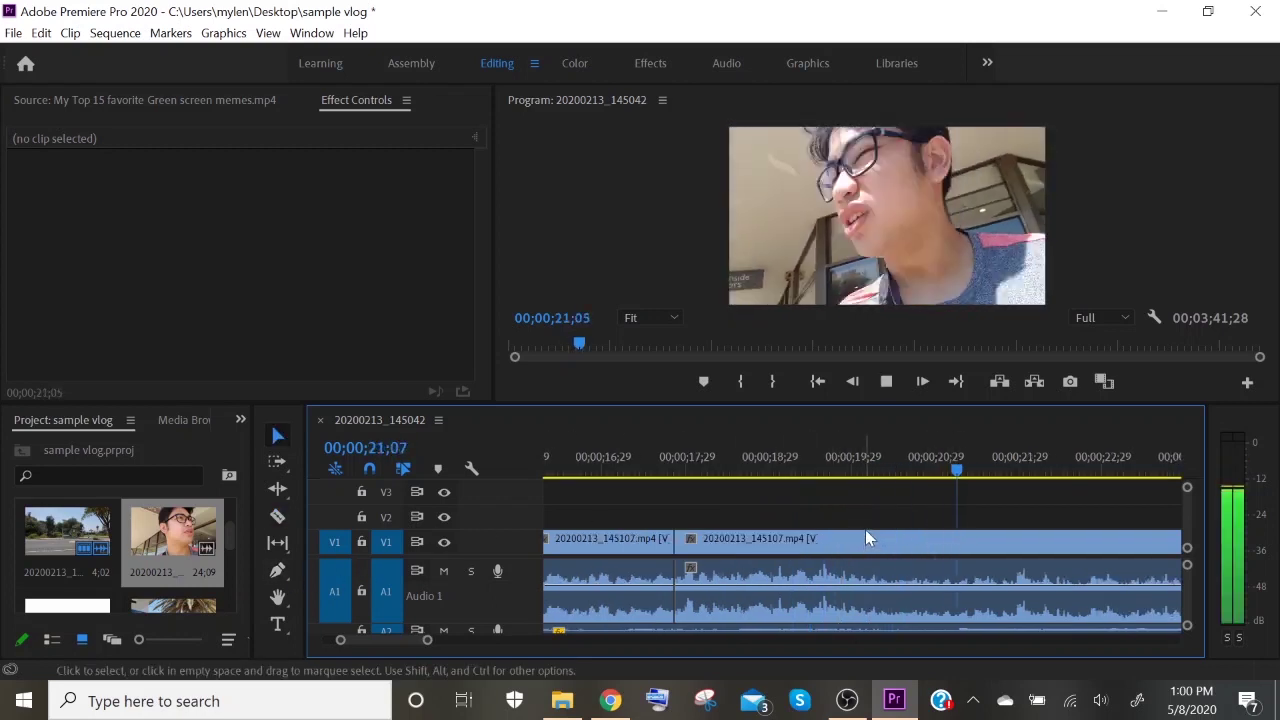
{"action": "key", "text": "space"}
- Cut 20200213_145107.mp4 at about 00;00;20;13, shorten the rest to end near 00;00;22;07, and replay across the cuts
{"action": "key", "text": "c"}
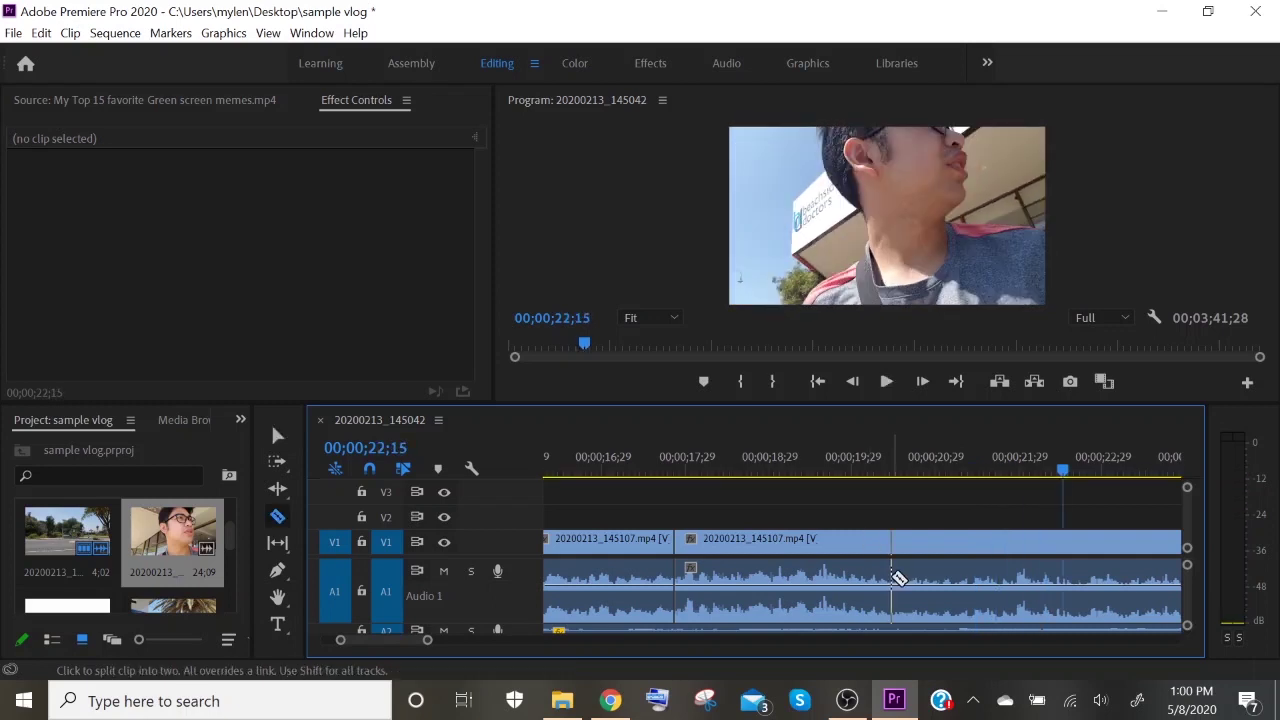
{"action": "left_click", "coordinate": [891, 575]}
{"action": "key", "text": "v"}
{"action": "left_click", "coordinate": [751, 471]}
{"action": "key", "text": "space"}
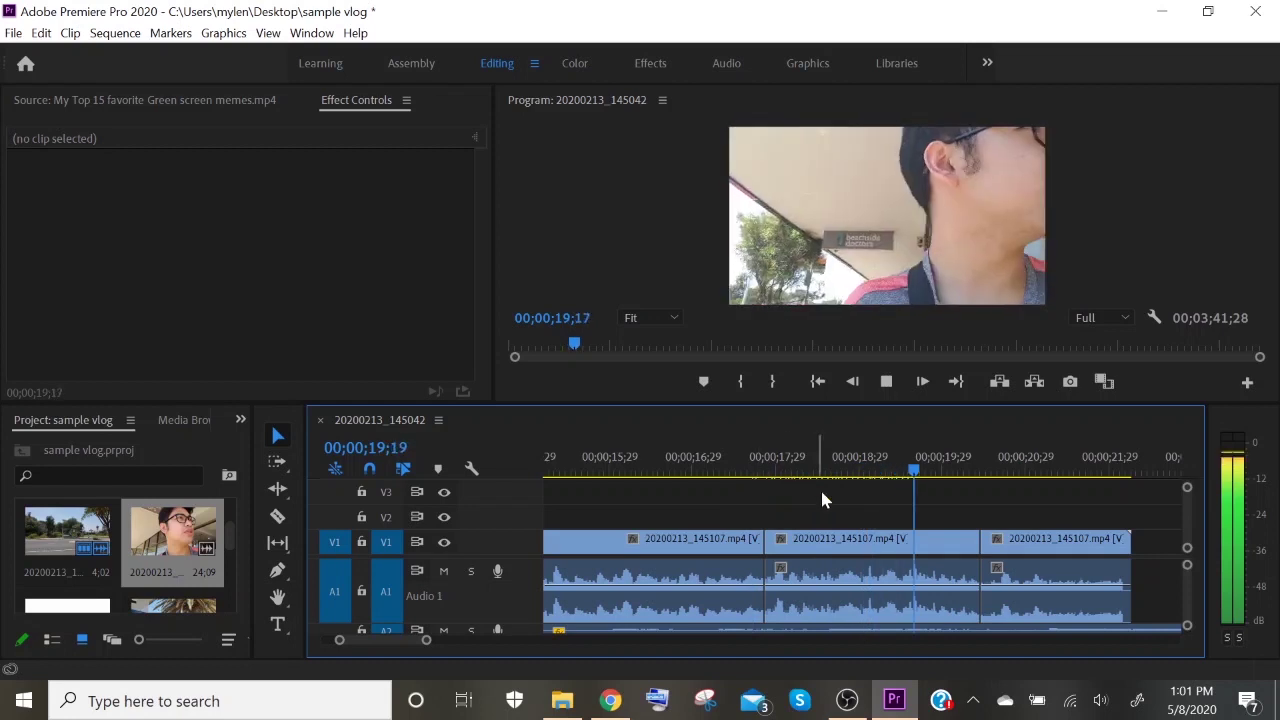
{"action": "key", "text": "space"}
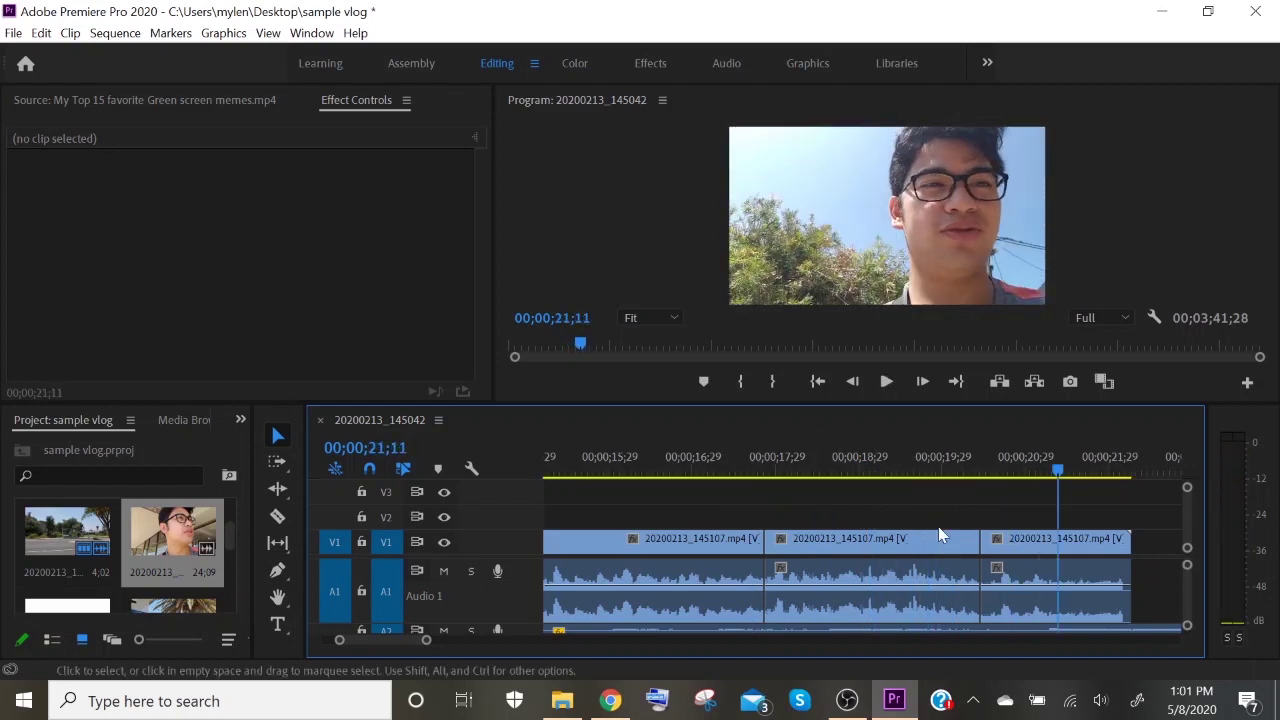
- Add the clip 20200213_145204.mp4 to V1 directly after the last 20200213_145107.mp4 segment
{"action": "scroll", "coordinate": [938, 526], "scroll_direction": "down", "scroll_amount": 1}
{"action": "scroll", "coordinate": [165, 540], "scroll_direction": "down", "scroll_amount": 1}
{"action": "left_click_drag", "start_coordinate": [165, 540], "coordinate": [1084, 566]}
{"action": "scroll", "coordinate": [1109, 557], "scroll_direction": "down", "scroll_amount": 3}
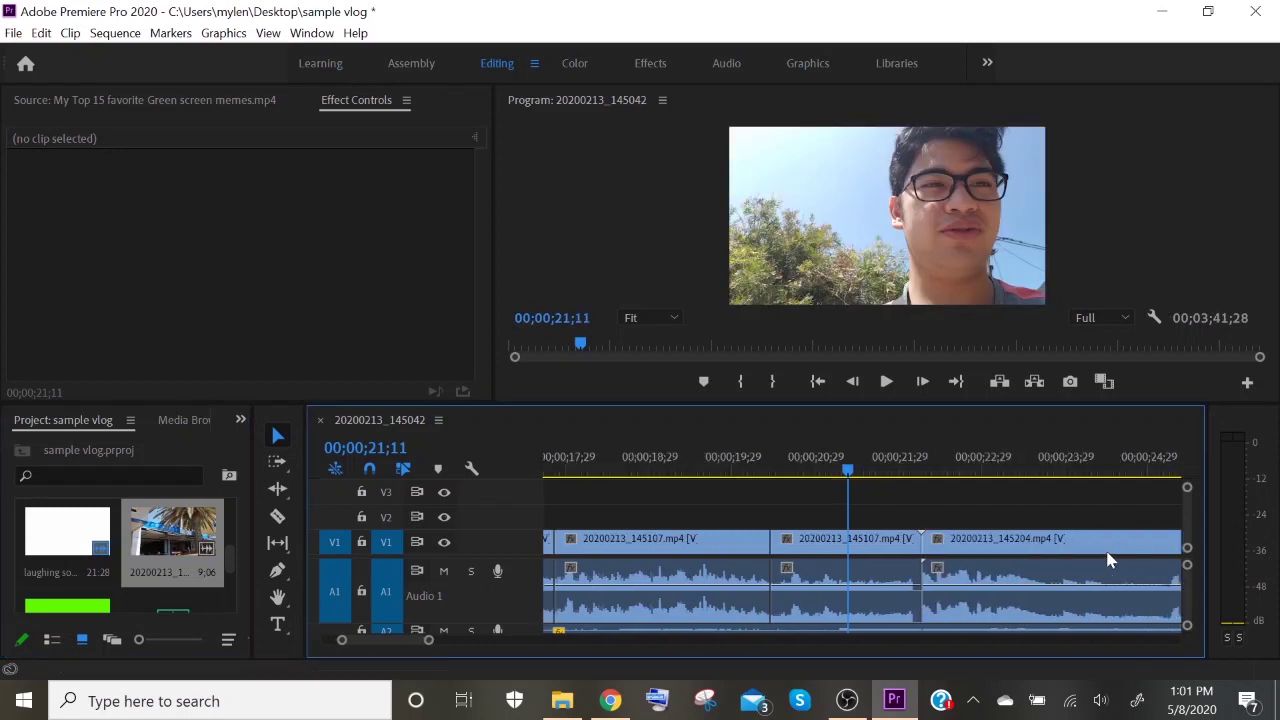
- Play 20200213_145204.mp4 and cut off everything after about 00;00;27;07
{"action": "key", "text": "space"}
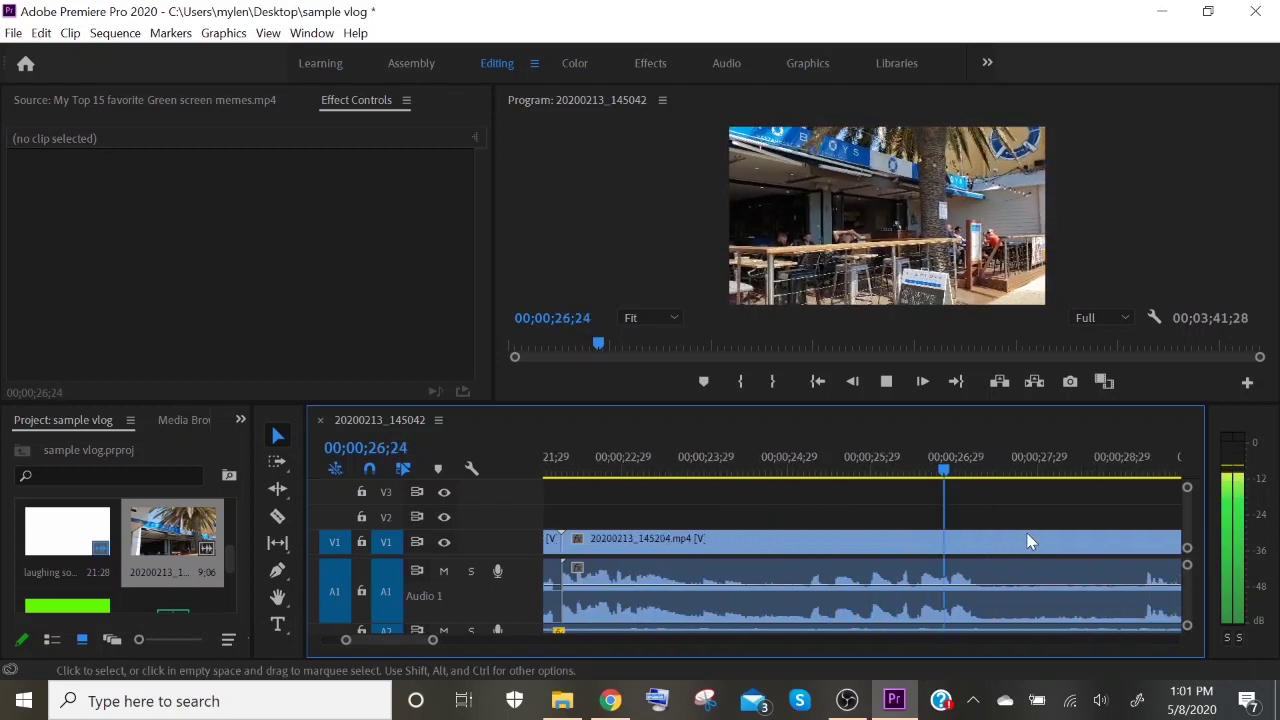
{"action": "left_click", "coordinate": [680, 465]}
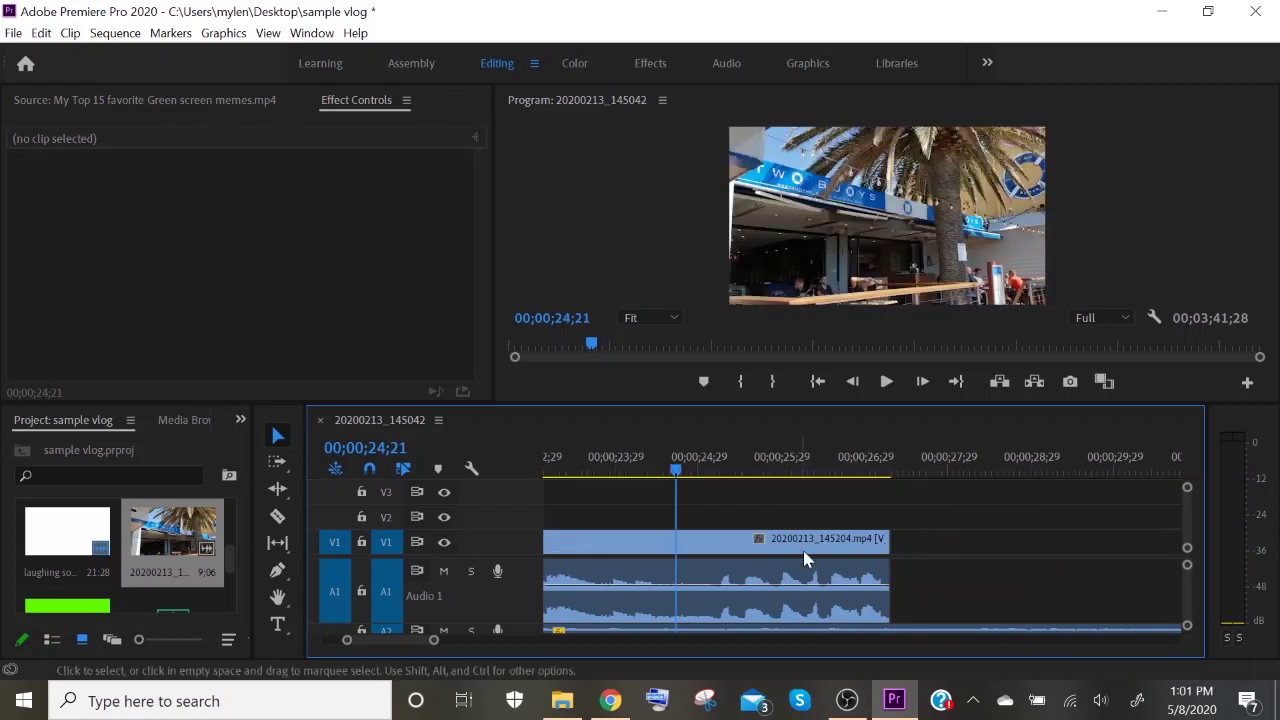
{"action": "scroll", "coordinate": [808, 557], "scroll_direction": "up", "scroll_amount": 5}
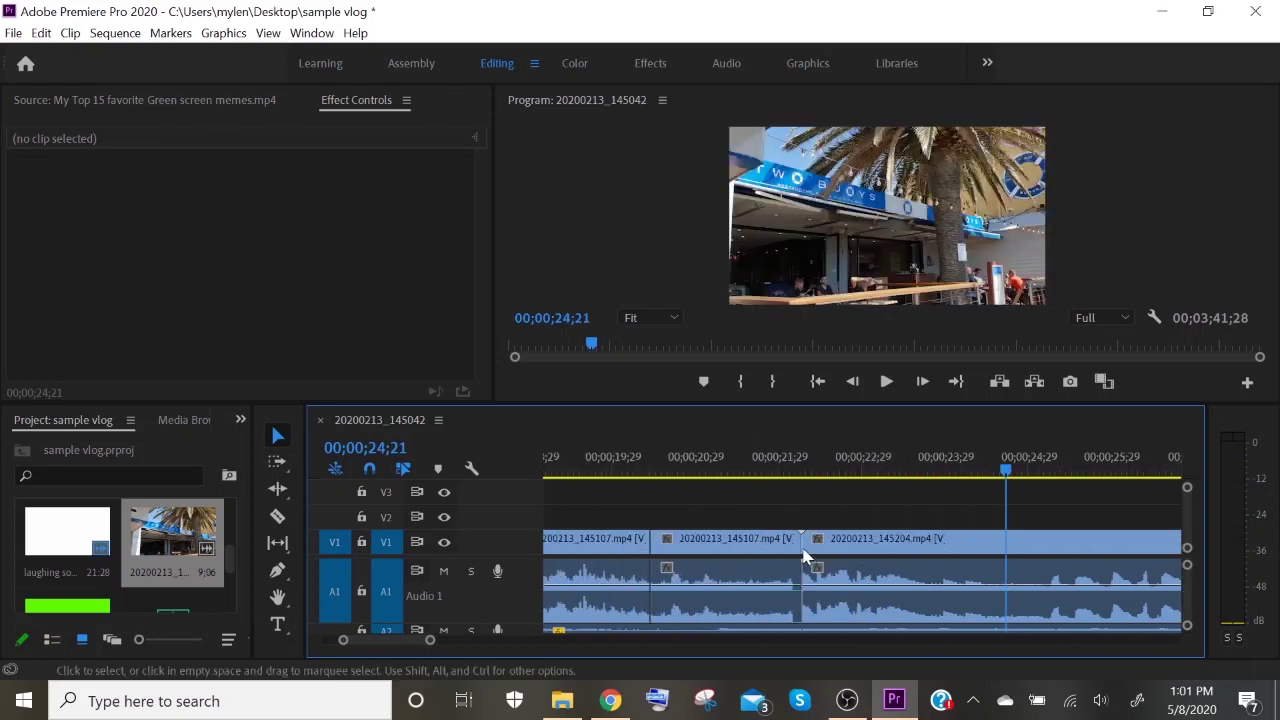
- Save the project and split 20200213_145204.mp4 on V1 at about 00;00;22;24 and 00;00;23;11
{"action": "left_click", "coordinate": [797, 471]}
{"action": "mouse_move", "coordinate": [810, 477]}
{"action": "left_mouse_down"}
{"action": "mouse_move", "coordinate": [889, 477]}
{"action": "mouse_move", "coordinate": [830, 470]}
{"action": "left_mouse_up"}
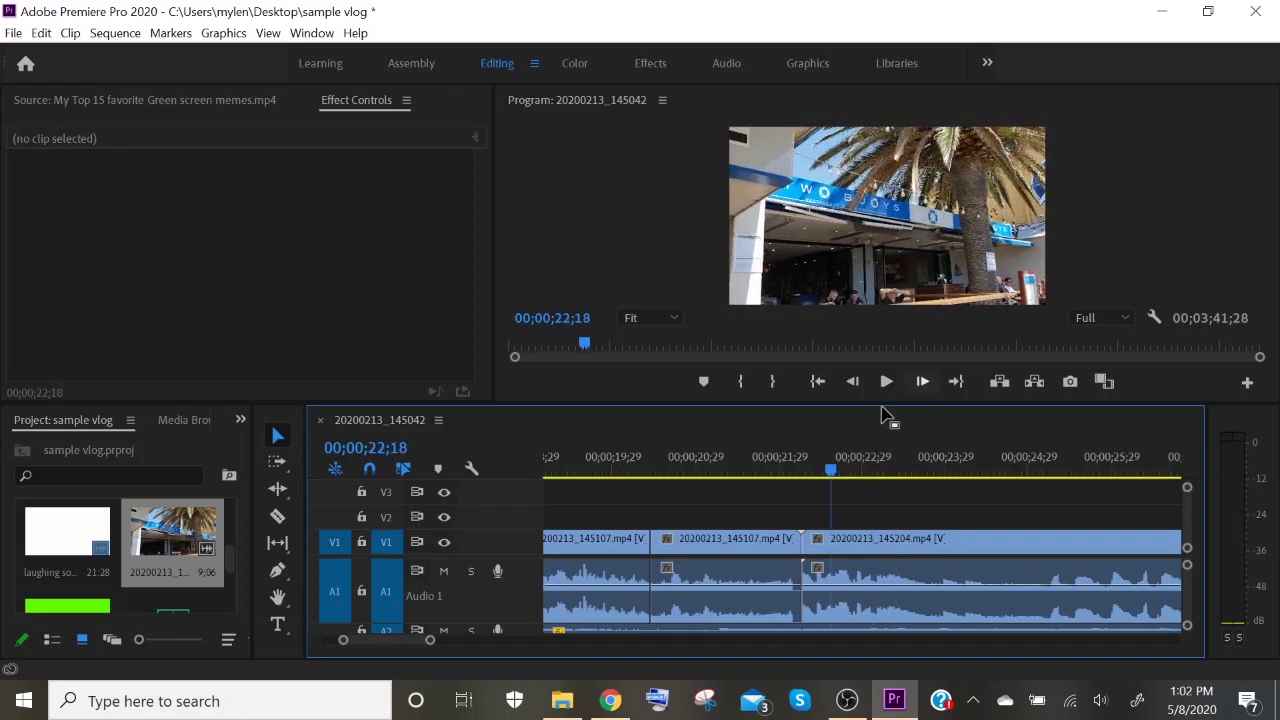
{"action": "key", "text": "ctrl+s"}
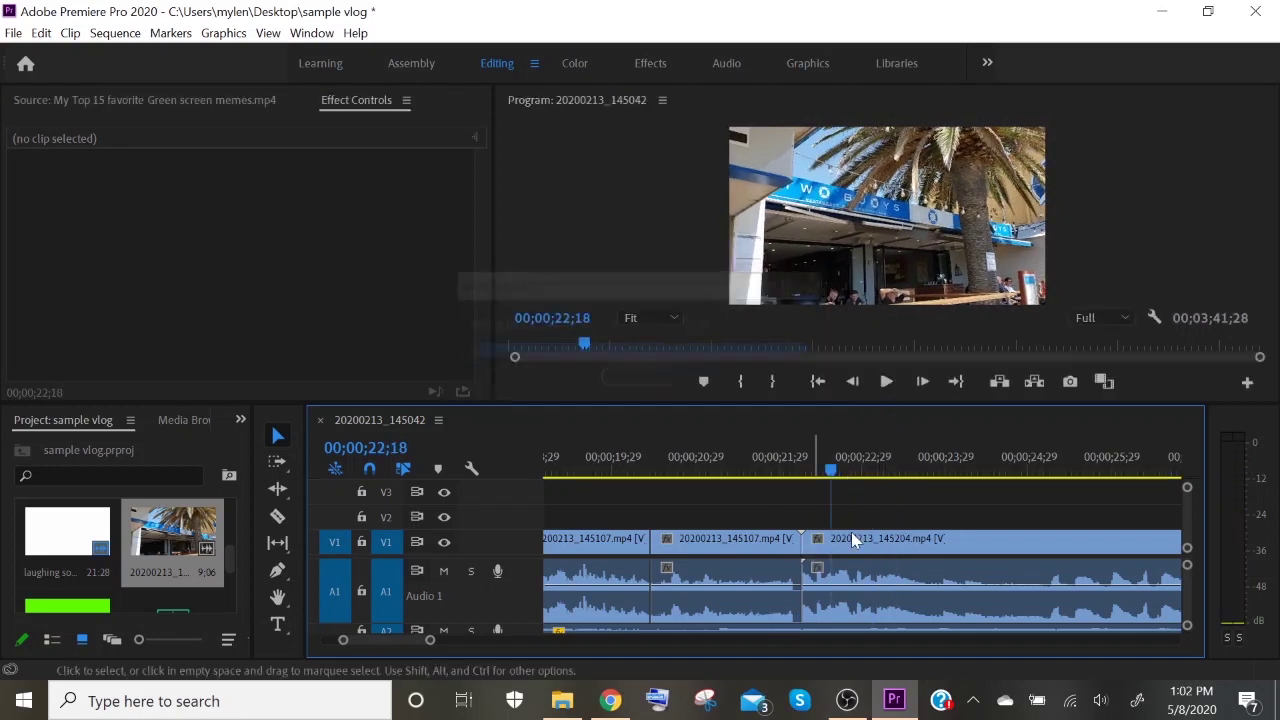
{"action": "key", "text": "c"}
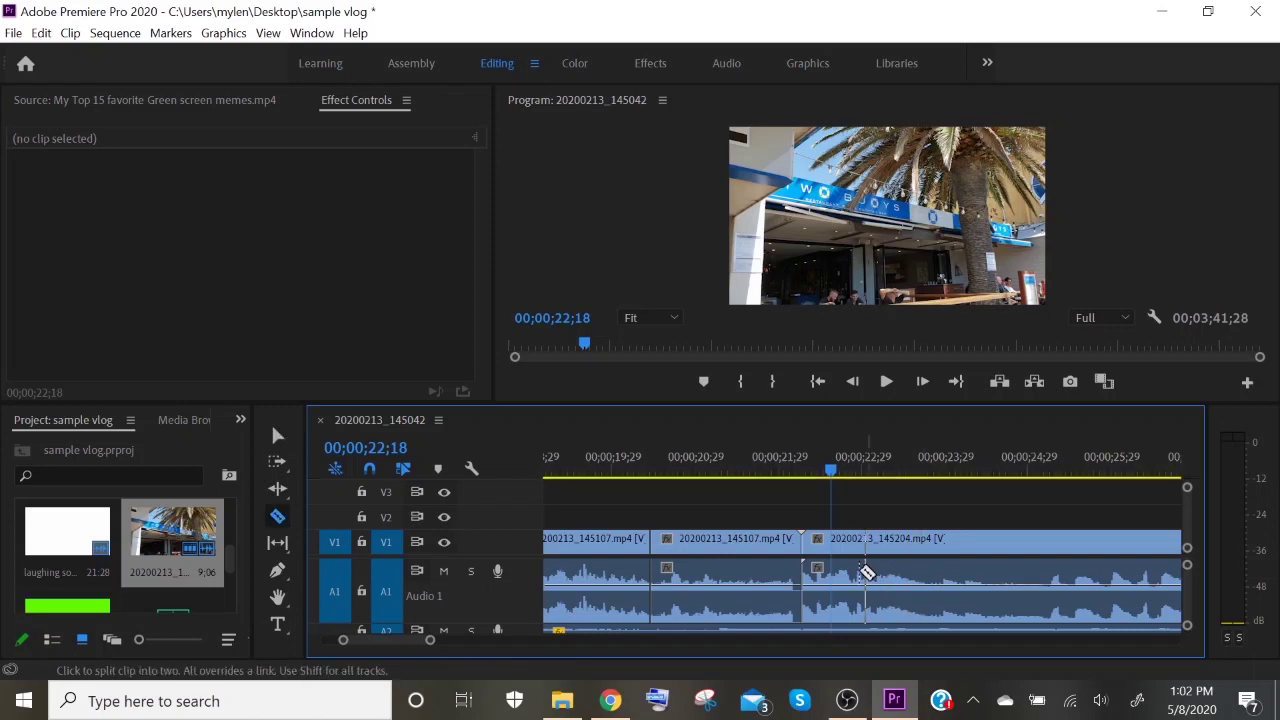
{"action": "left_click", "coordinate": [847, 574]}
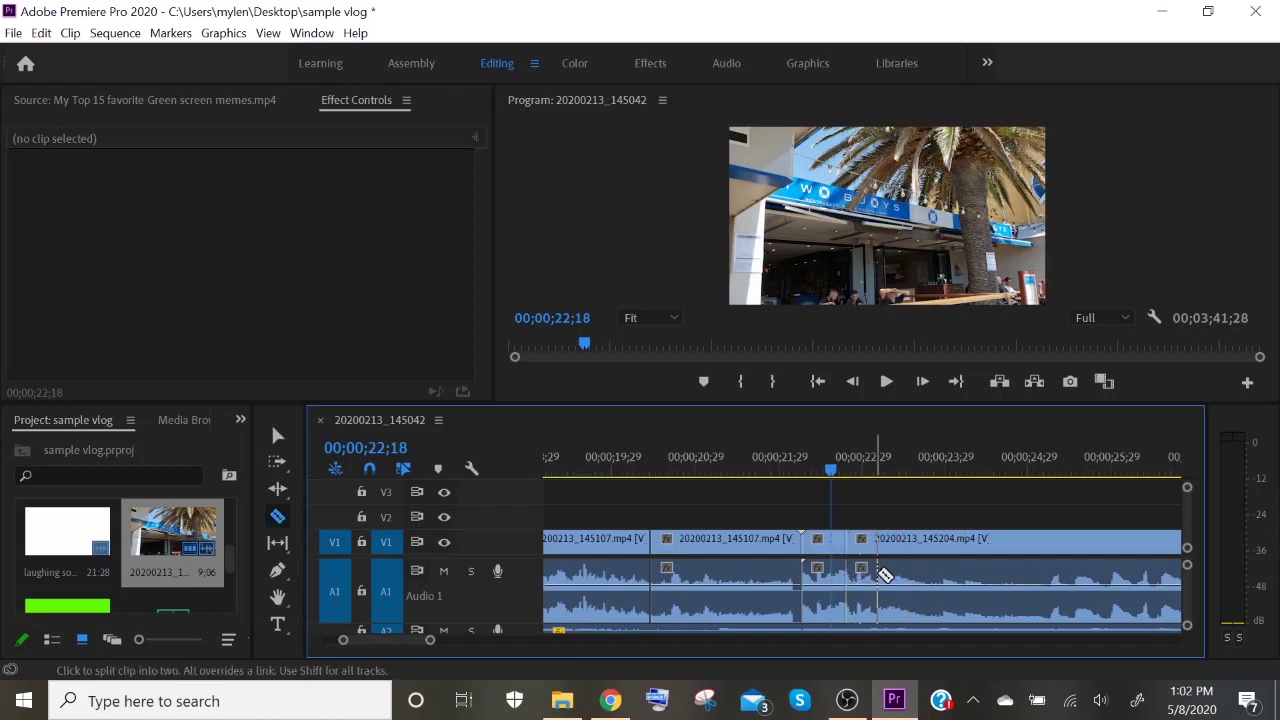
{"action": "left_click", "coordinate": [893, 574]}
{"action": "key", "text": "v"}
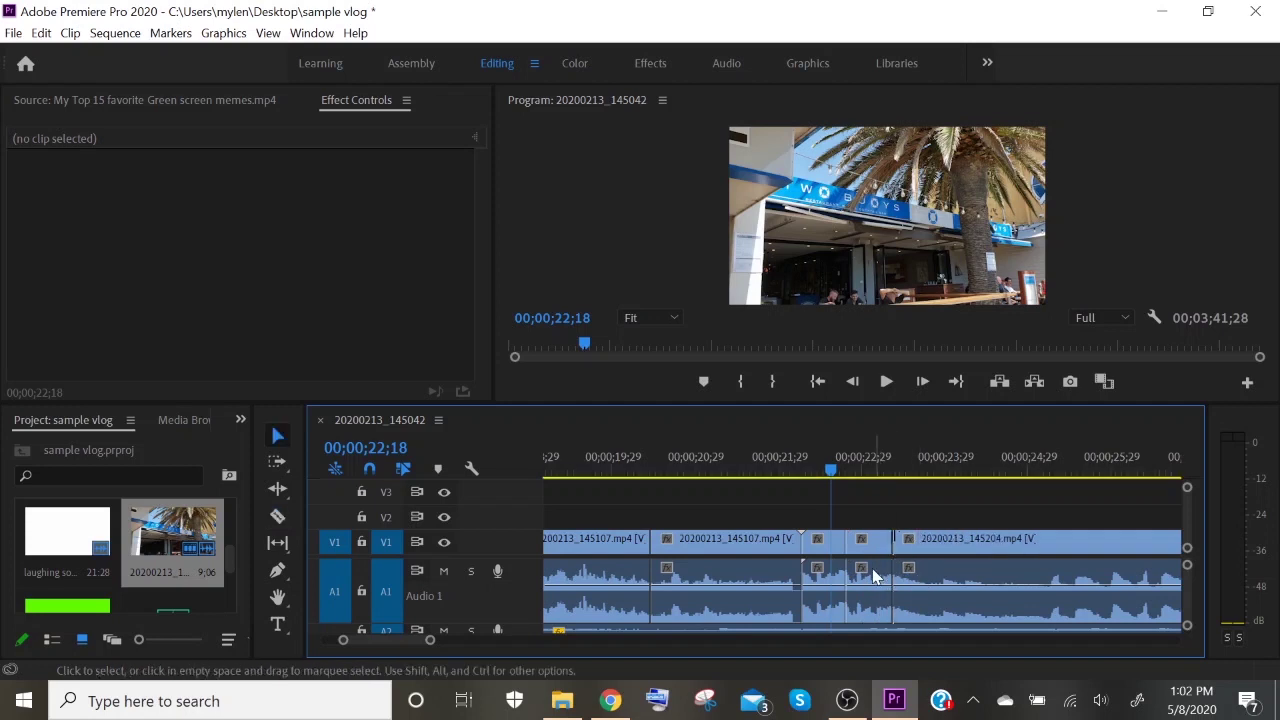
- Enlarge the short middle segment of 20200213_145204.mp4 to about 189% scale, reposition it to about 2009, 971 on the restaurant sign, and replay it
{"action": "left_click", "coordinate": [869, 545]}
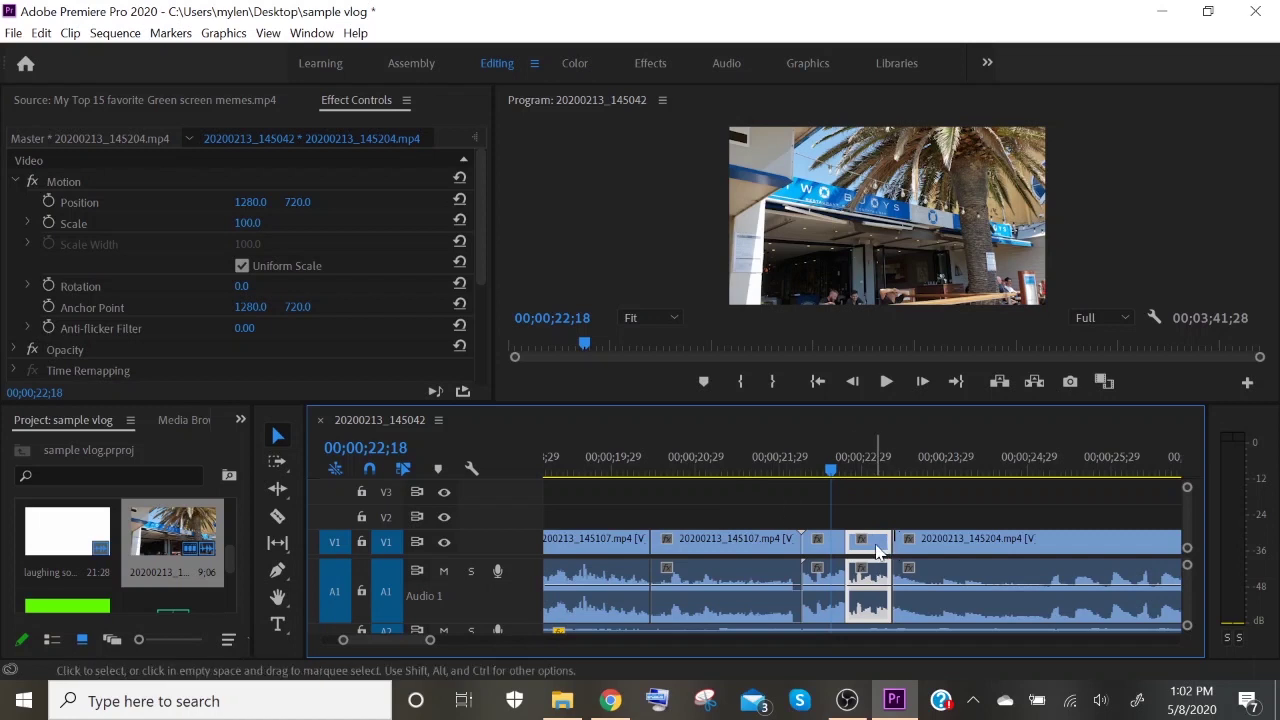
{"action": "left_click", "coordinate": [71, 227]}
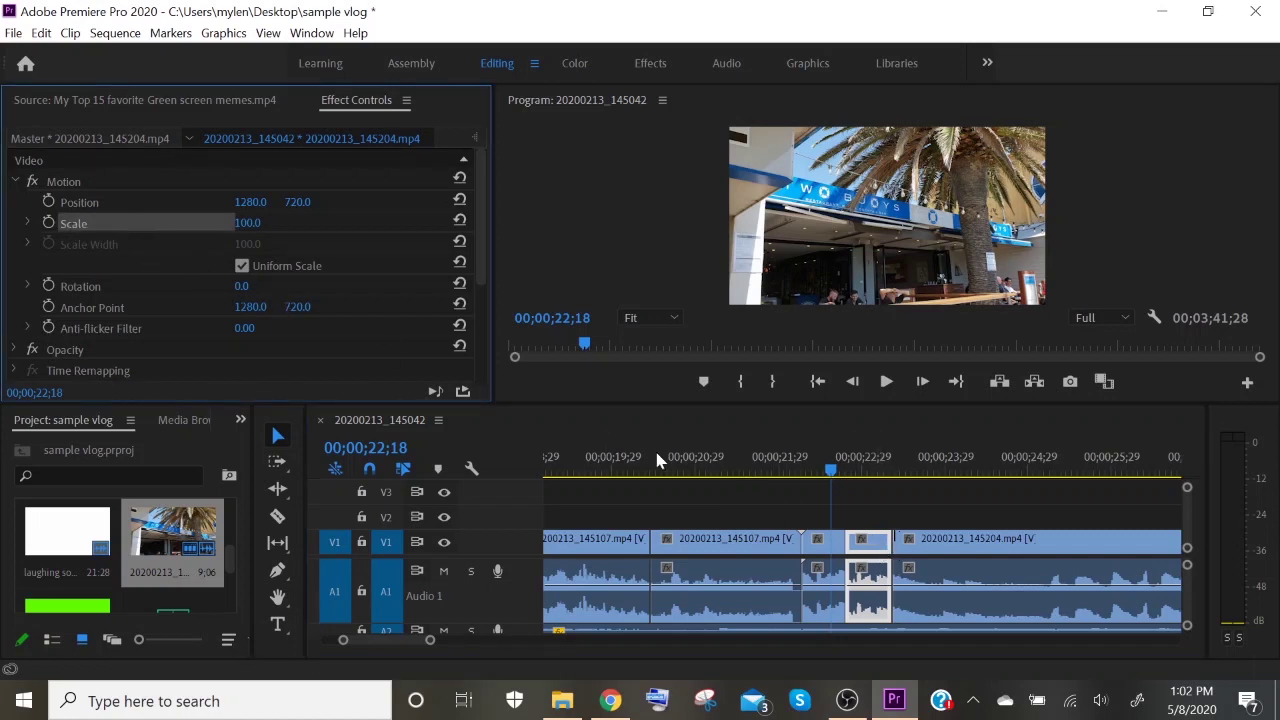
{"action": "left_click", "coordinate": [863, 472]}
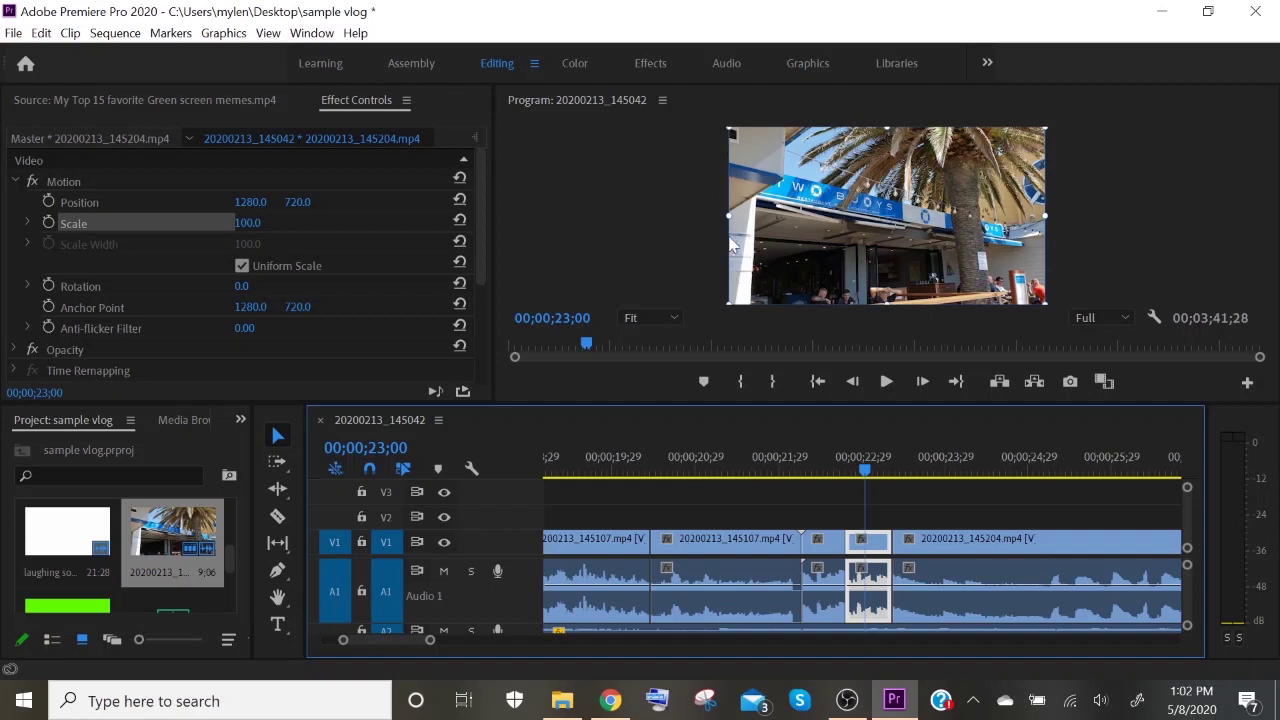
{"action": "left_click_drag", "start_coordinate": [730, 215], "coordinate": [588, 219]}
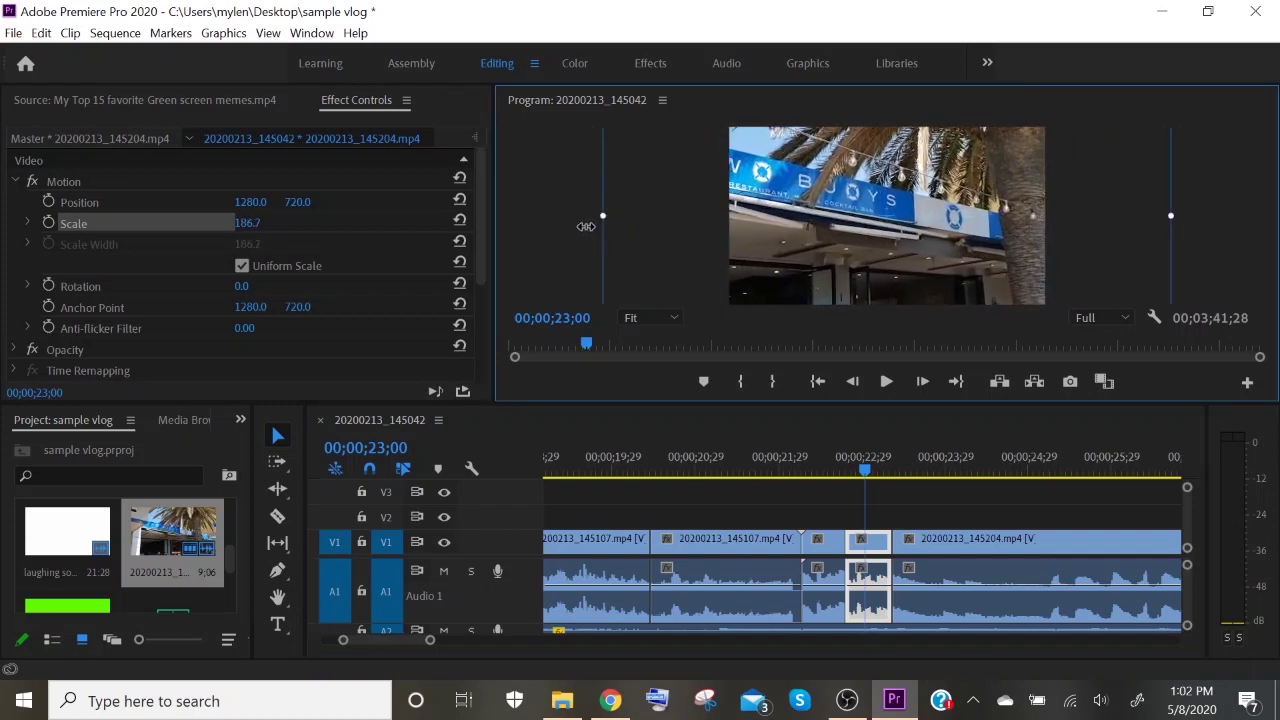
{"action": "left_click_drag", "start_coordinate": [836, 220], "coordinate": [924, 253]}
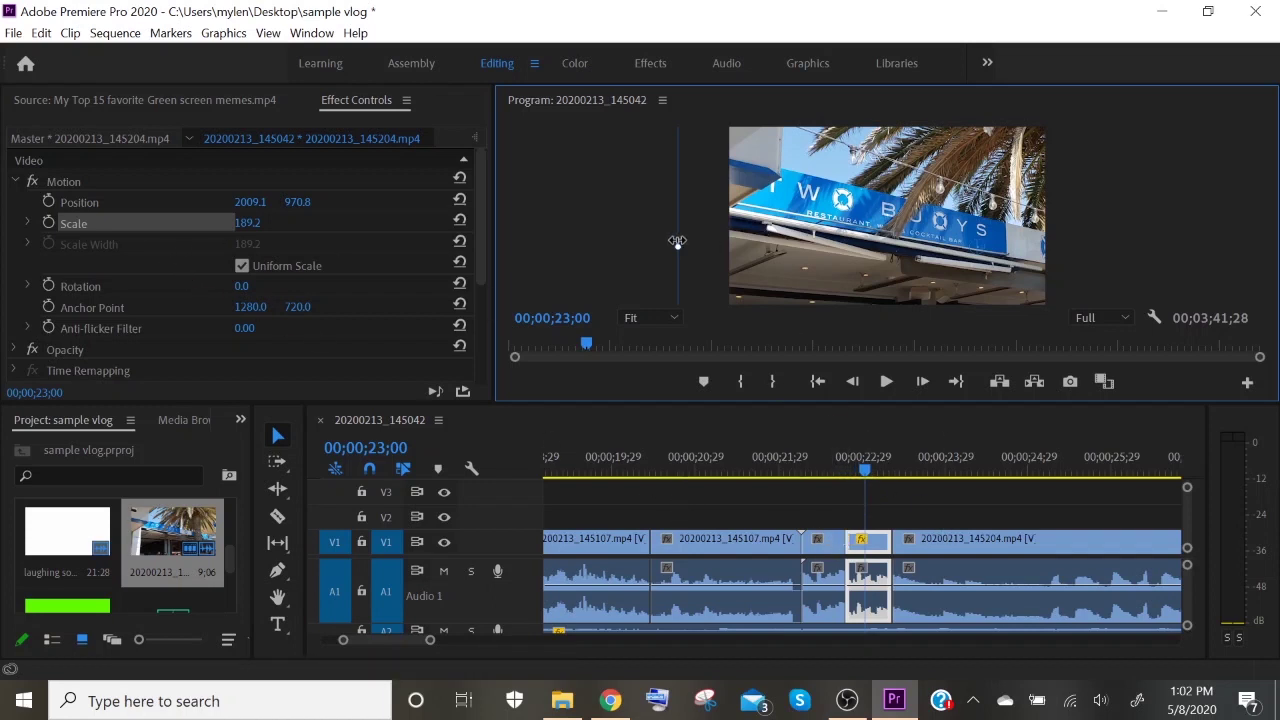
{"action": "left_click", "coordinate": [767, 476]}
{"action": "key", "text": "space"}
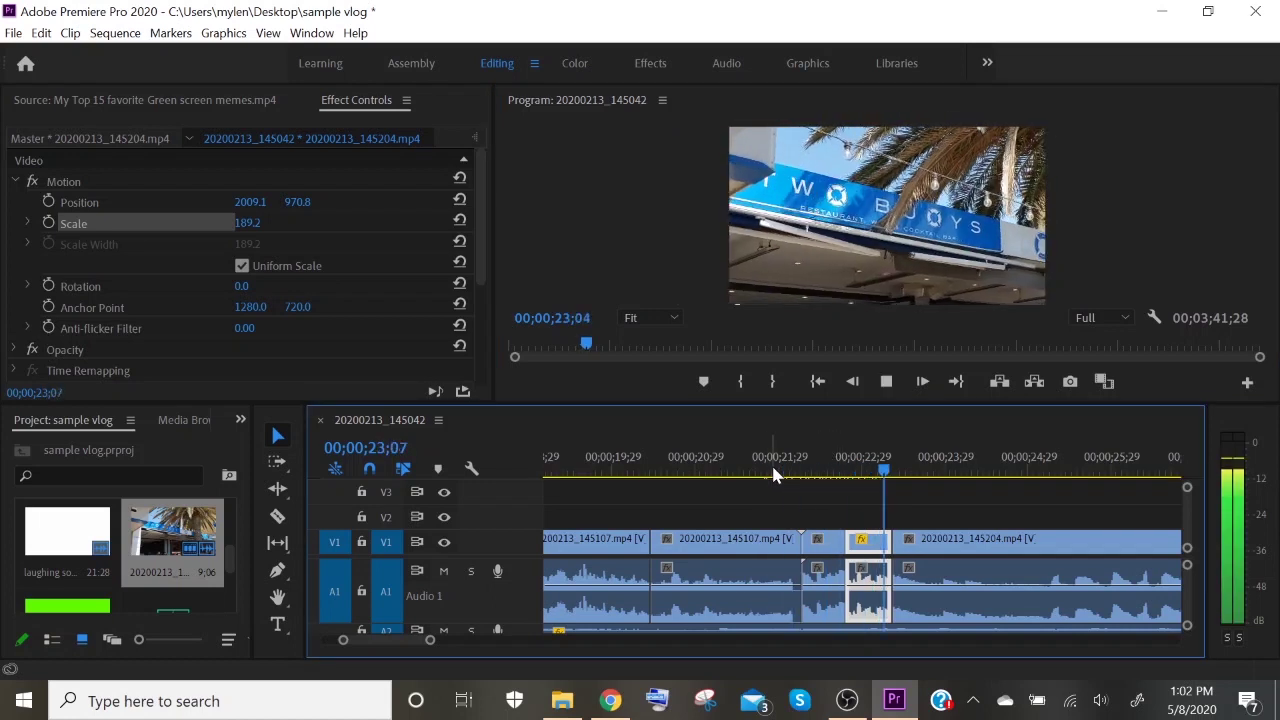
{"action": "key", "text": "space"}
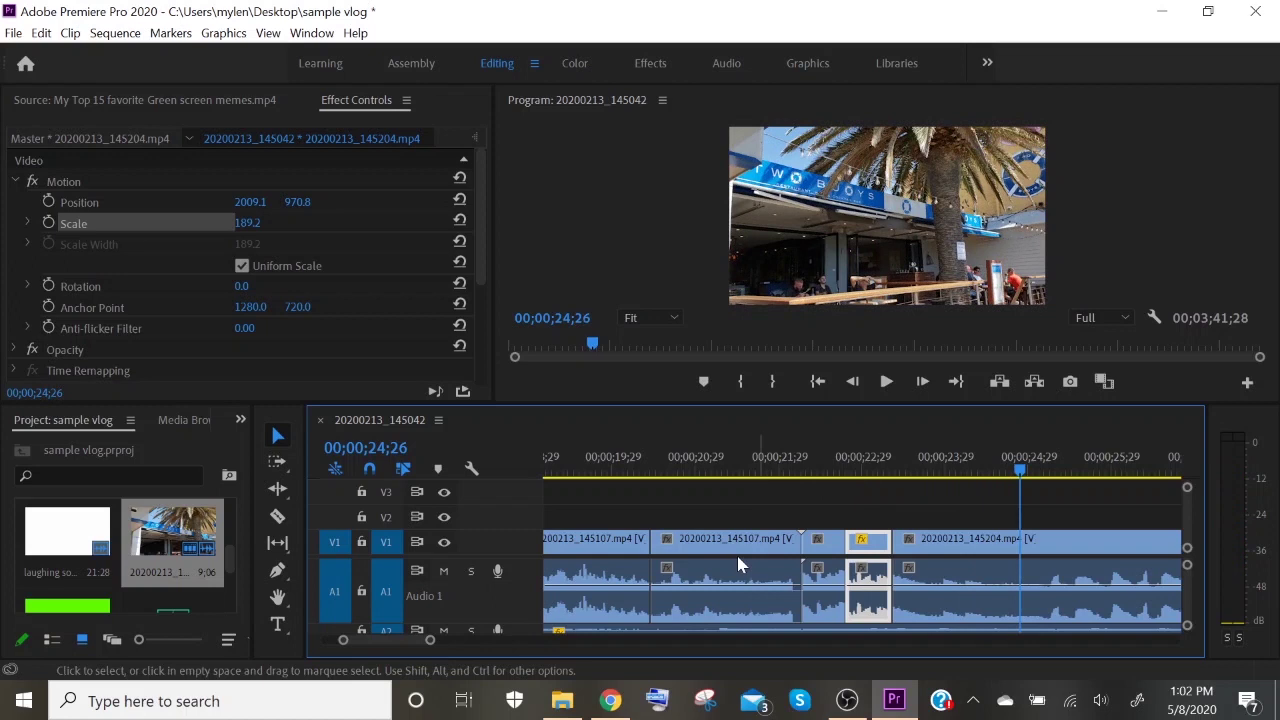
- Find the dissolve transitions in the Effects workspace and apply Dip to Black to the end of the last 20200213_145204.mp4 segment
{"action": "mouse_move", "coordinate": [410, 638]}
{"action": "left_mouse_down"}
{"action": "mouse_move", "coordinate": [380, 642]}
{"action": "mouse_move", "coordinate": [409, 641]}
{"action": "left_mouse_up"}
{"action": "scroll", "coordinate": [850, 600], "scroll_direction": "up", "scroll_amount": 3}
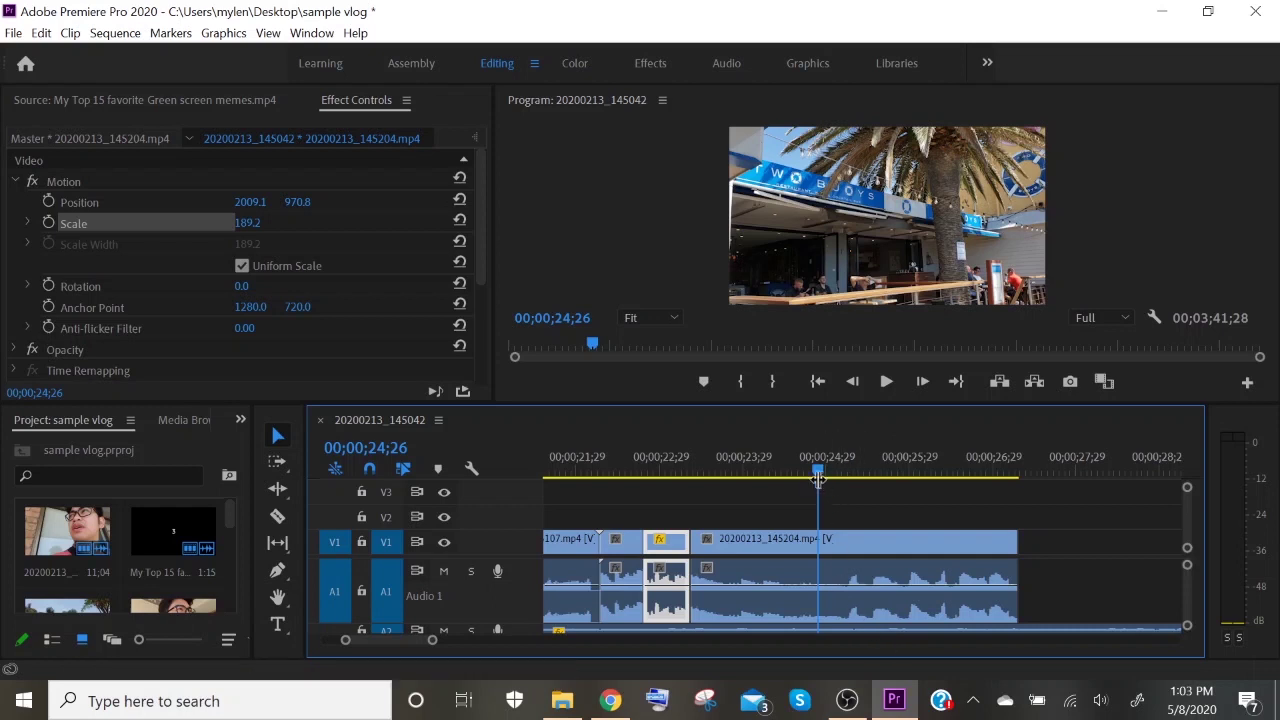
{"action": "mouse_move", "coordinate": [816, 470]}
{"action": "left_mouse_down"}
{"action": "mouse_move", "coordinate": [846, 466]}
{"action": "mouse_move", "coordinate": [816, 470]}
{"action": "left_mouse_up"}
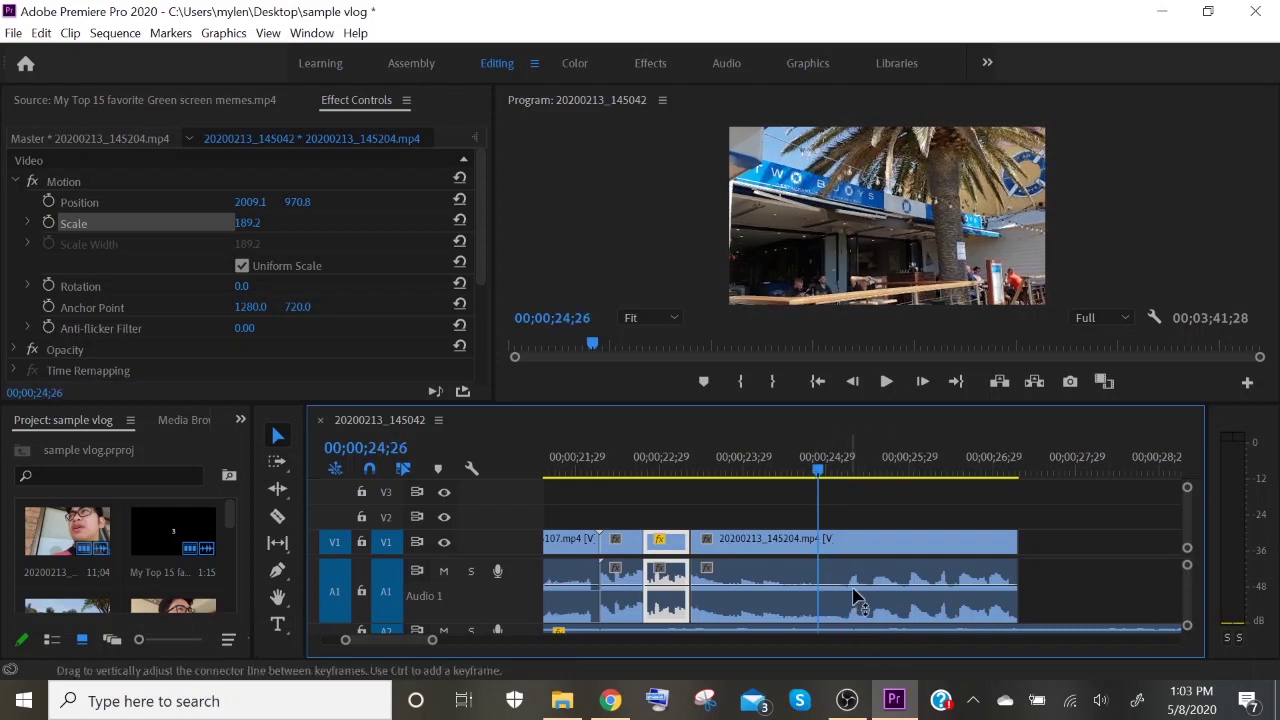
{"action": "left_click", "coordinate": [822, 538]}
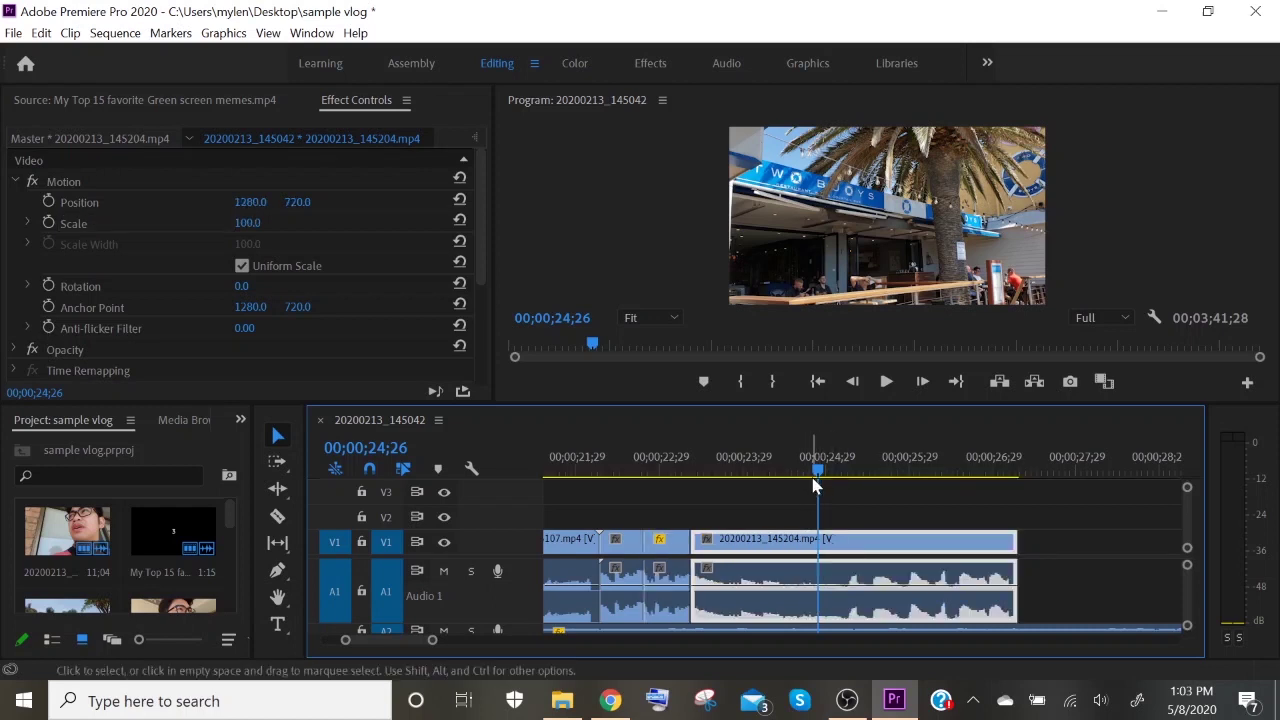
{"action": "left_click_drag", "start_coordinate": [833, 474], "coordinate": [862, 470]}
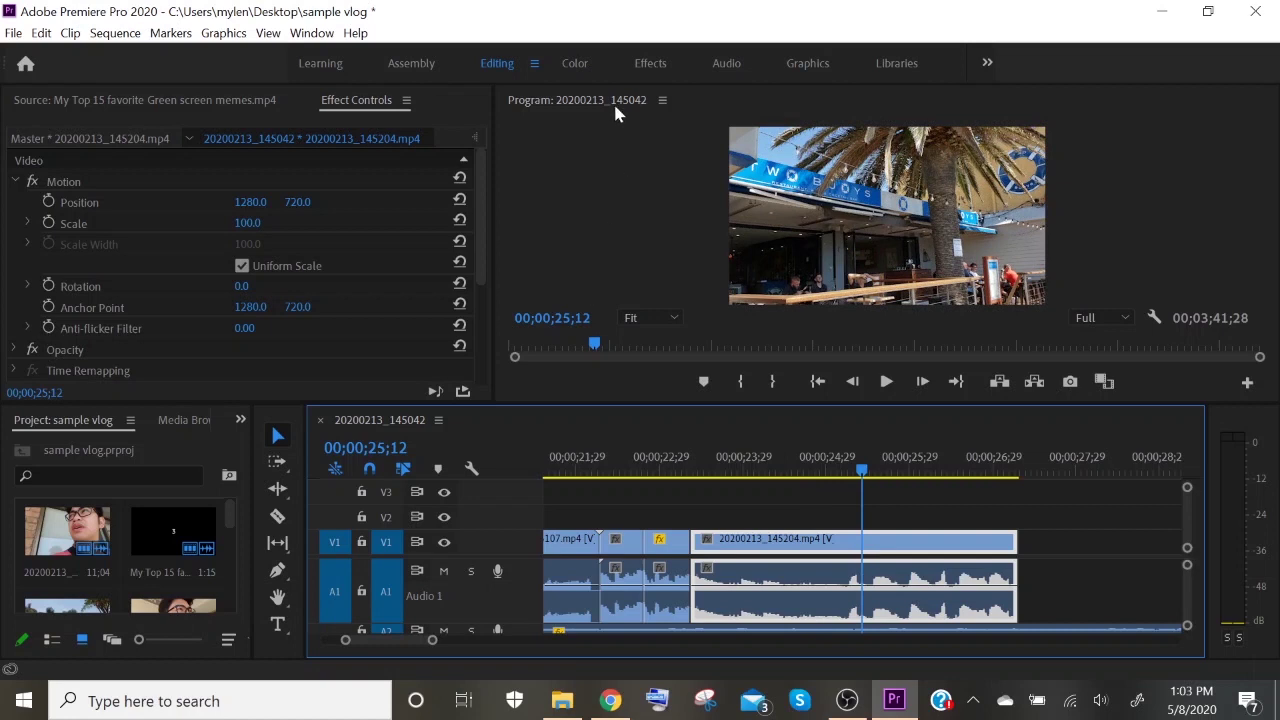
{"action": "left_click", "coordinate": [647, 68]}
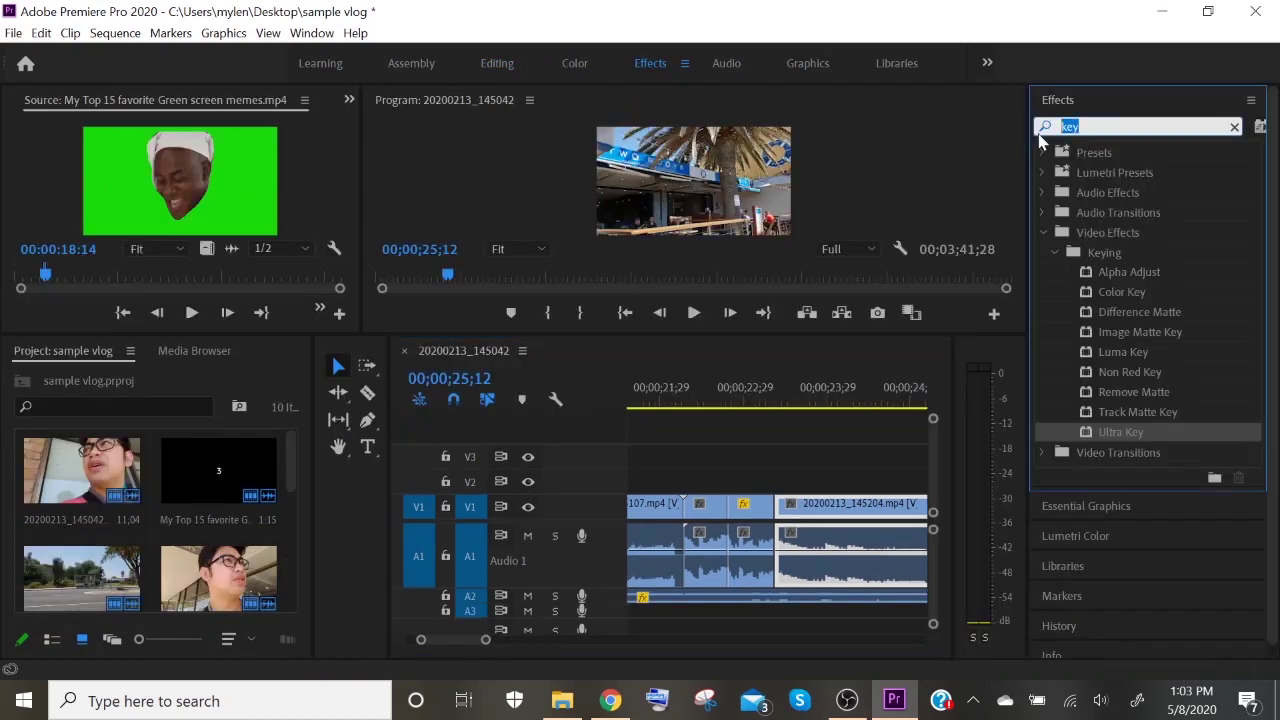
{"action": "type", "text": "disso"}
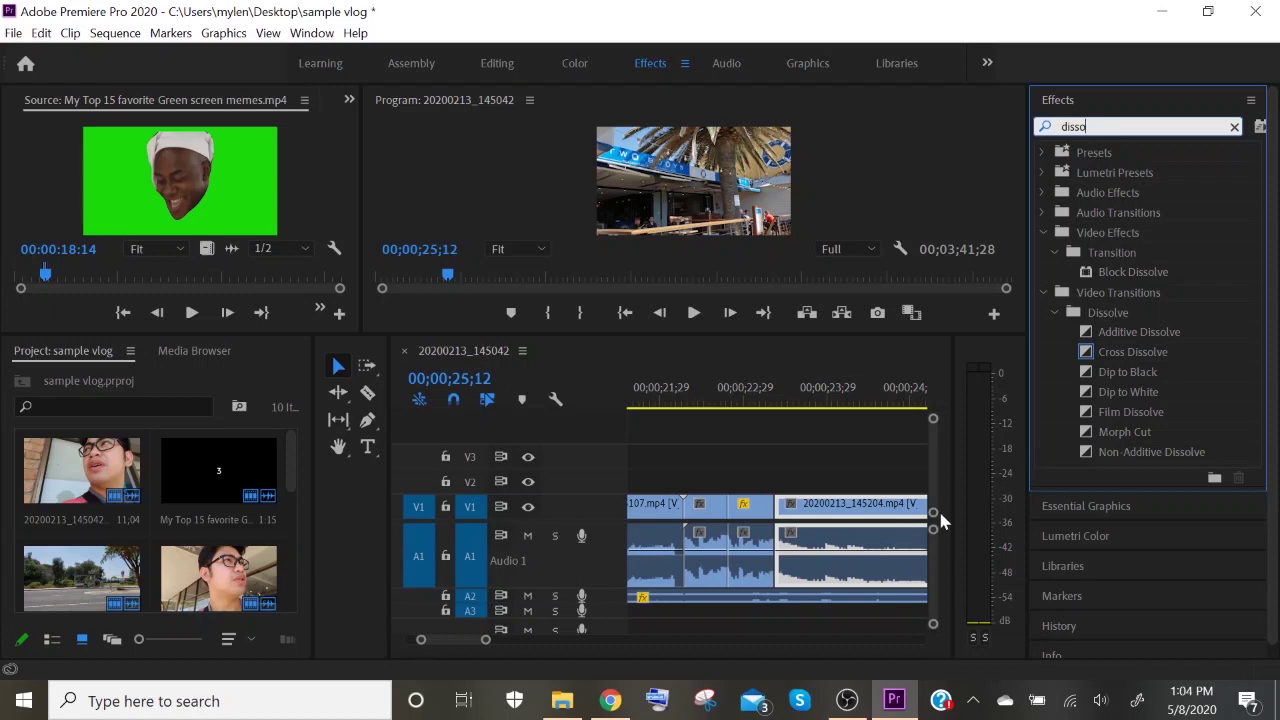
{"action": "left_click_drag", "start_coordinate": [467, 636], "coordinate": [473, 639]}
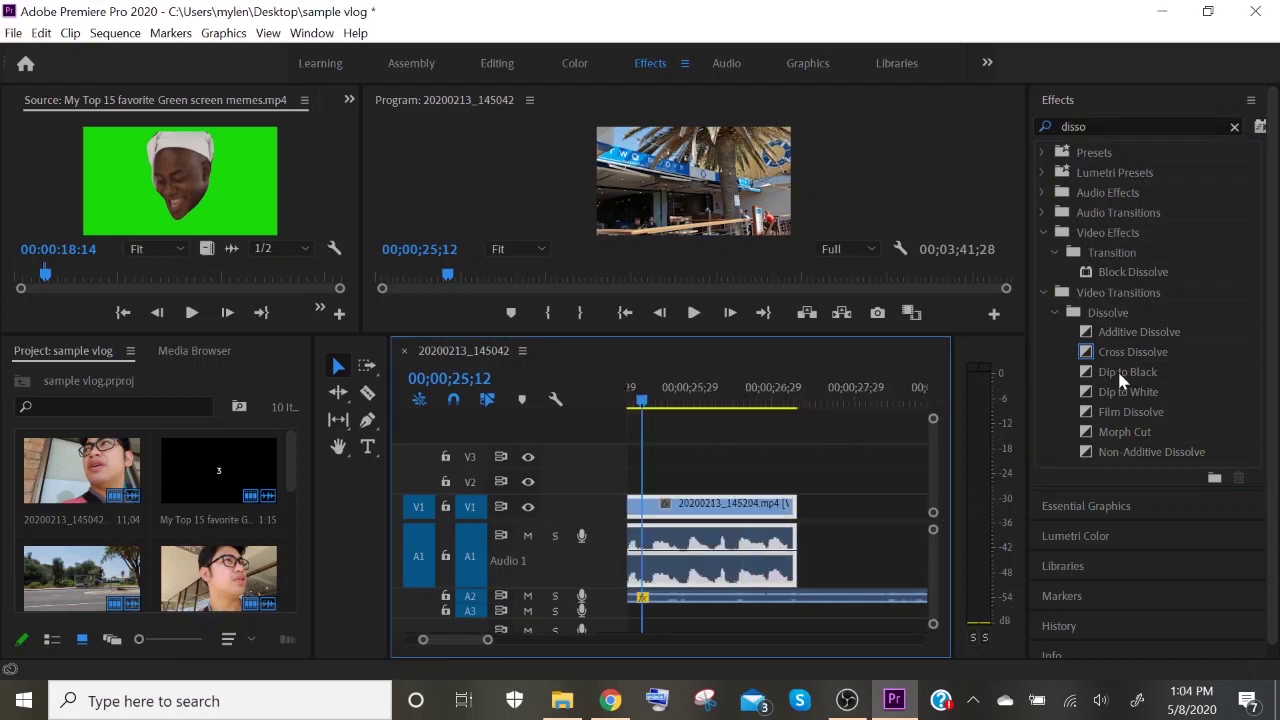
{"action": "left_click_drag", "start_coordinate": [1117, 368], "coordinate": [785, 513]}
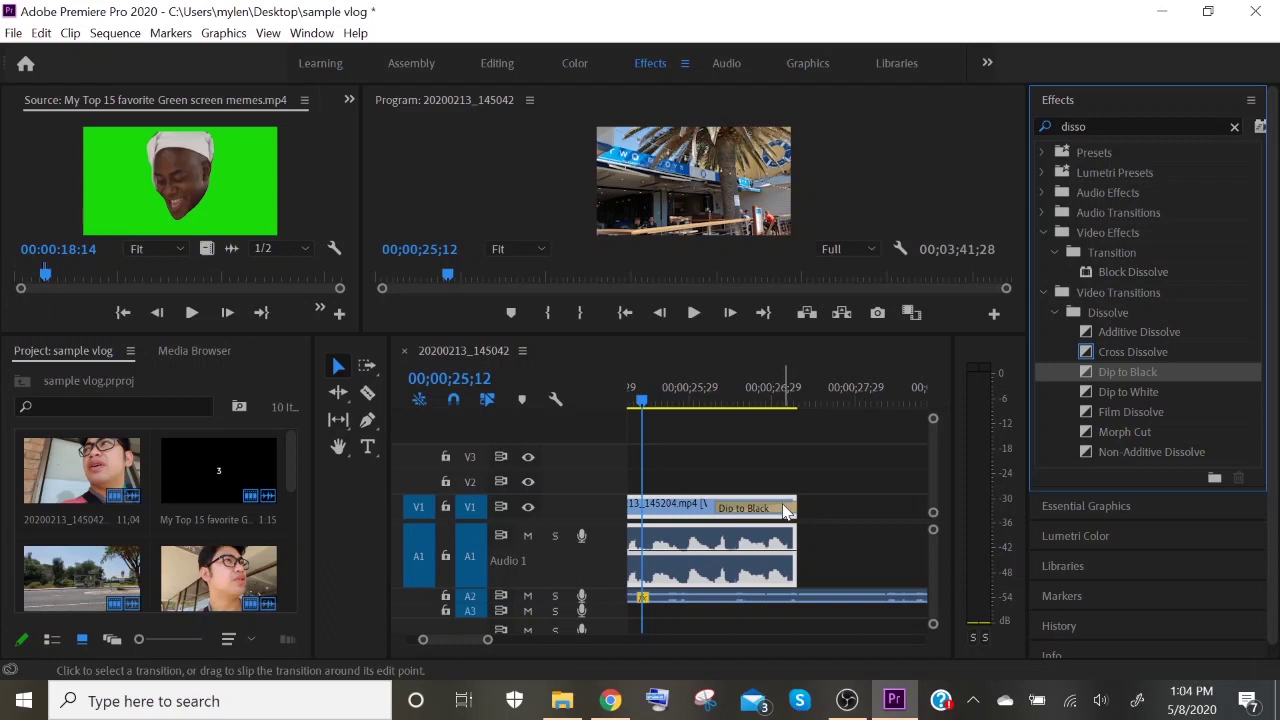
- Return to the Editing workspace and play the end of 20200213_145204.mp4 to check the Dip to Black transition
{"action": "left_click", "coordinate": [494, 64]}
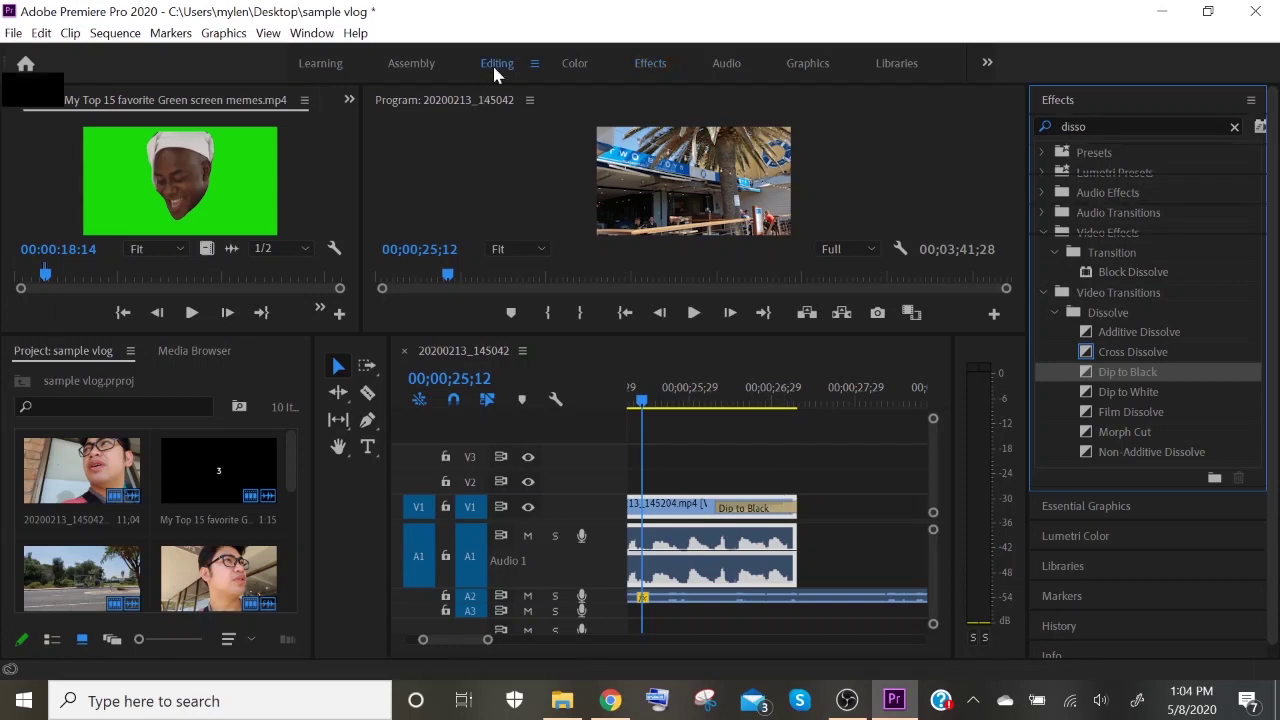
{"action": "scroll", "coordinate": [855, 510], "scroll_direction": "up", "scroll_amount": 3}
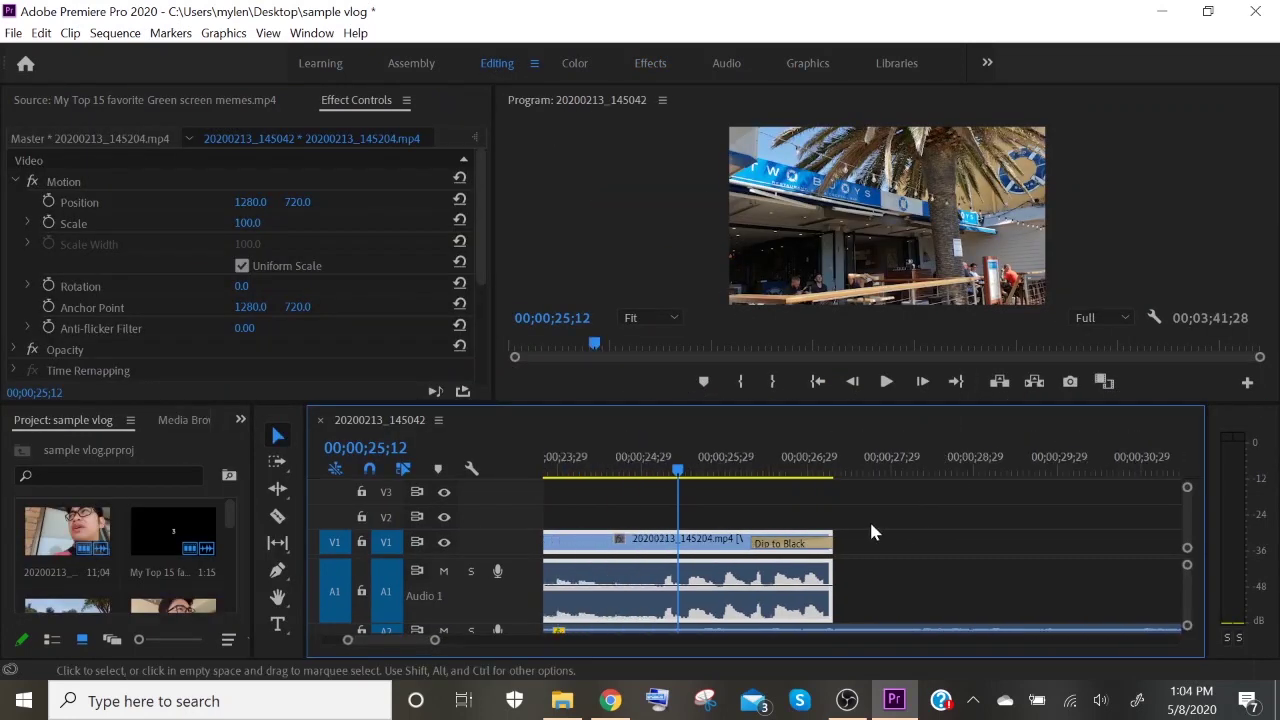
{"action": "key", "text": "space"}
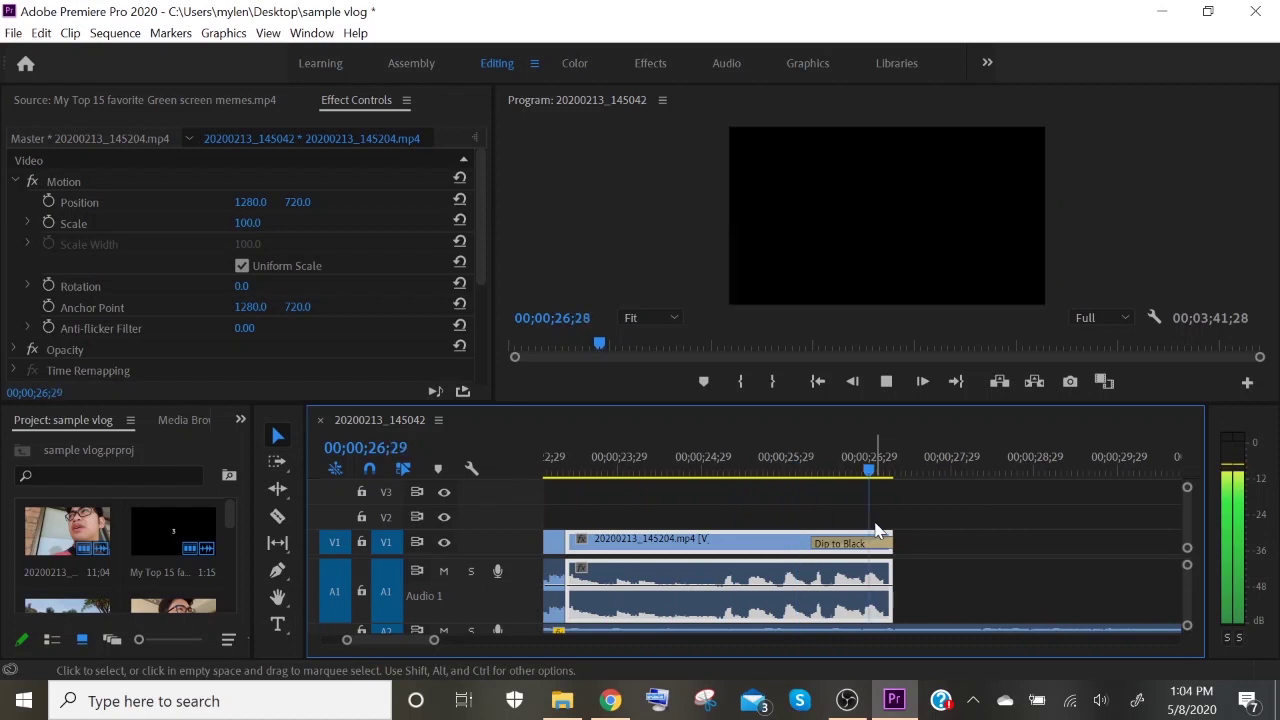
{"action": "key", "text": "space"}
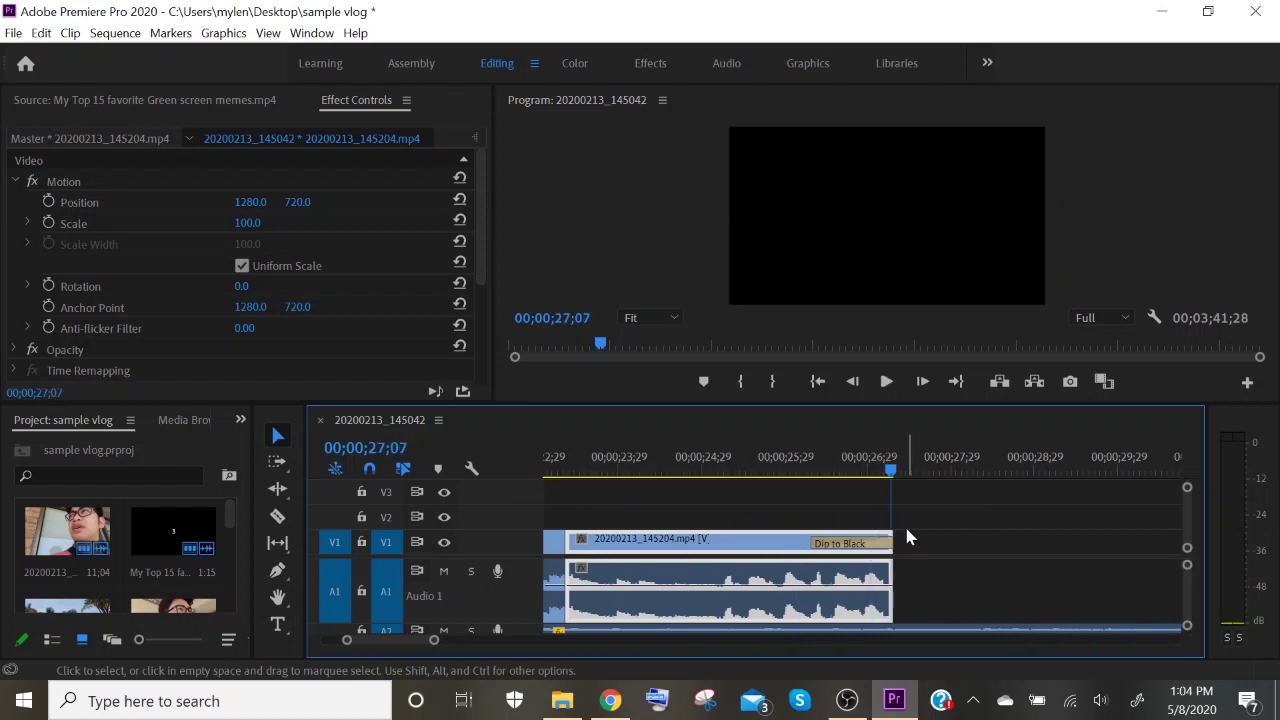
{"action": "left_click_drag", "start_coordinate": [871, 470], "coordinate": [776, 472]}
{"action": "key", "text": "space"}
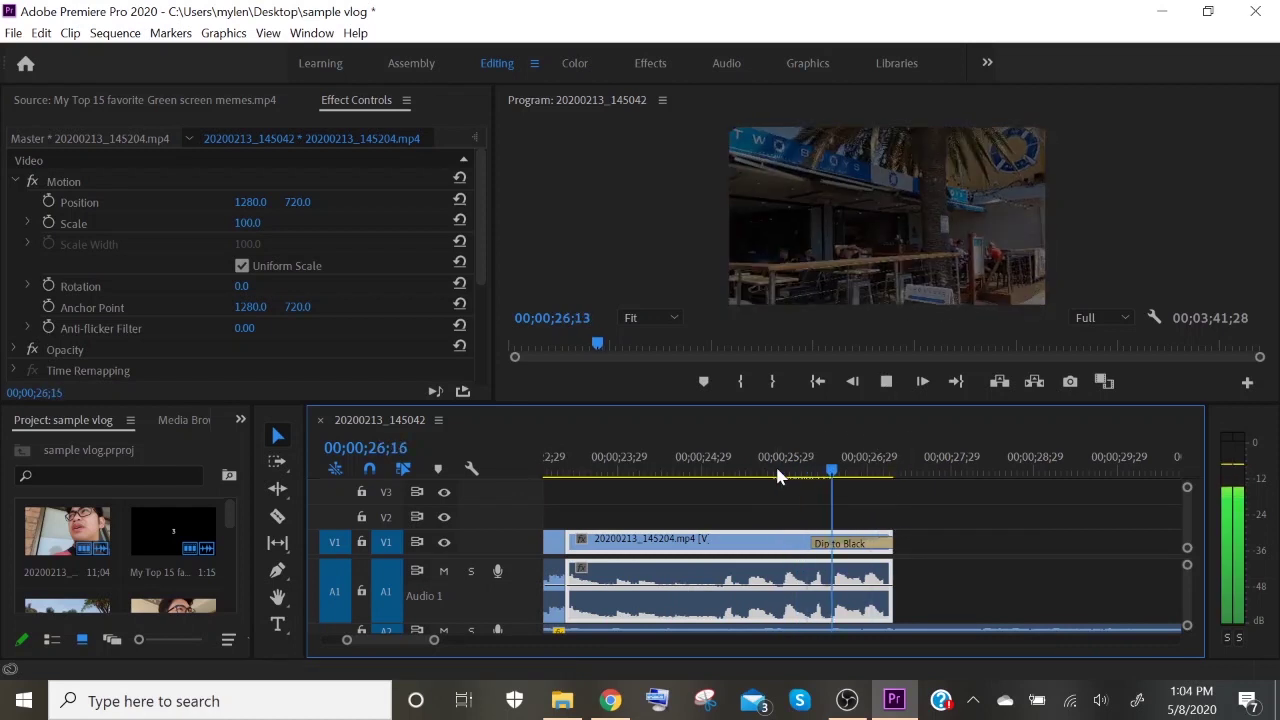
{"action": "key", "text": "space"}
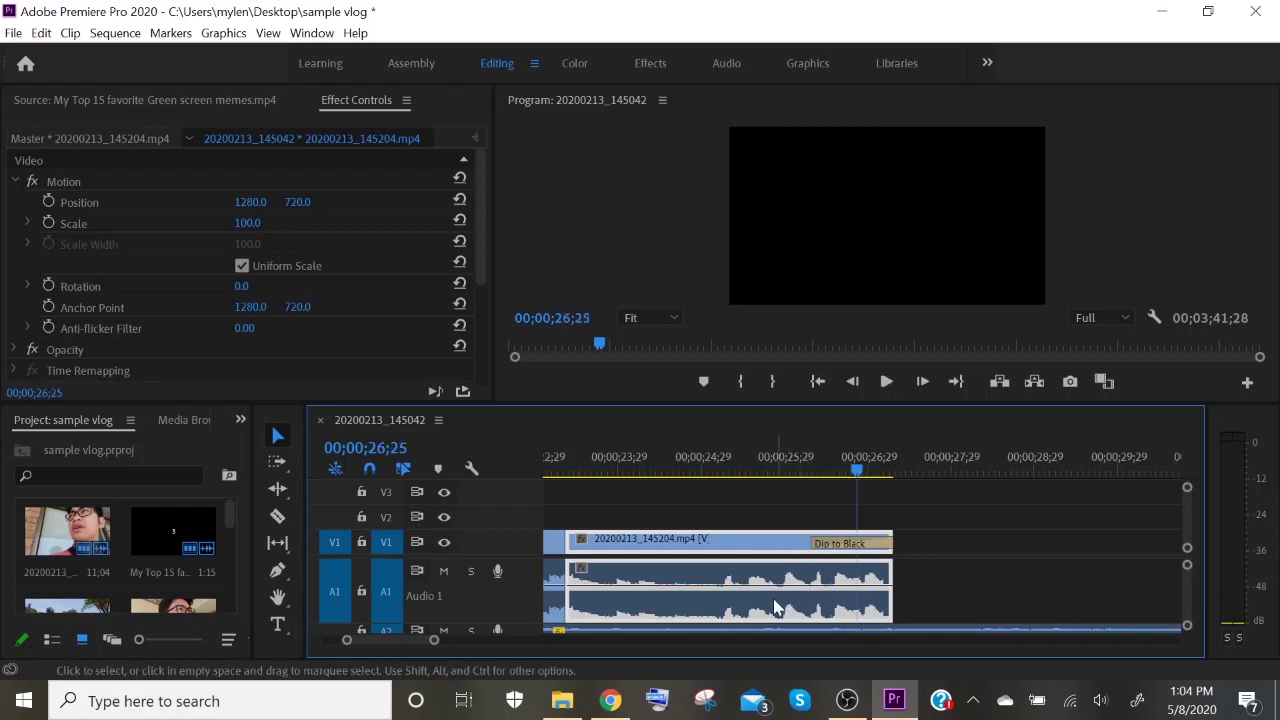
- Add a volume level keyframe to the last 20200213_145204.mp4 segment at 00;00;25;15, keeping the level at 0.0 dB
{"action": "left_click_drag", "start_coordinate": [859, 474], "coordinate": [813, 490]}
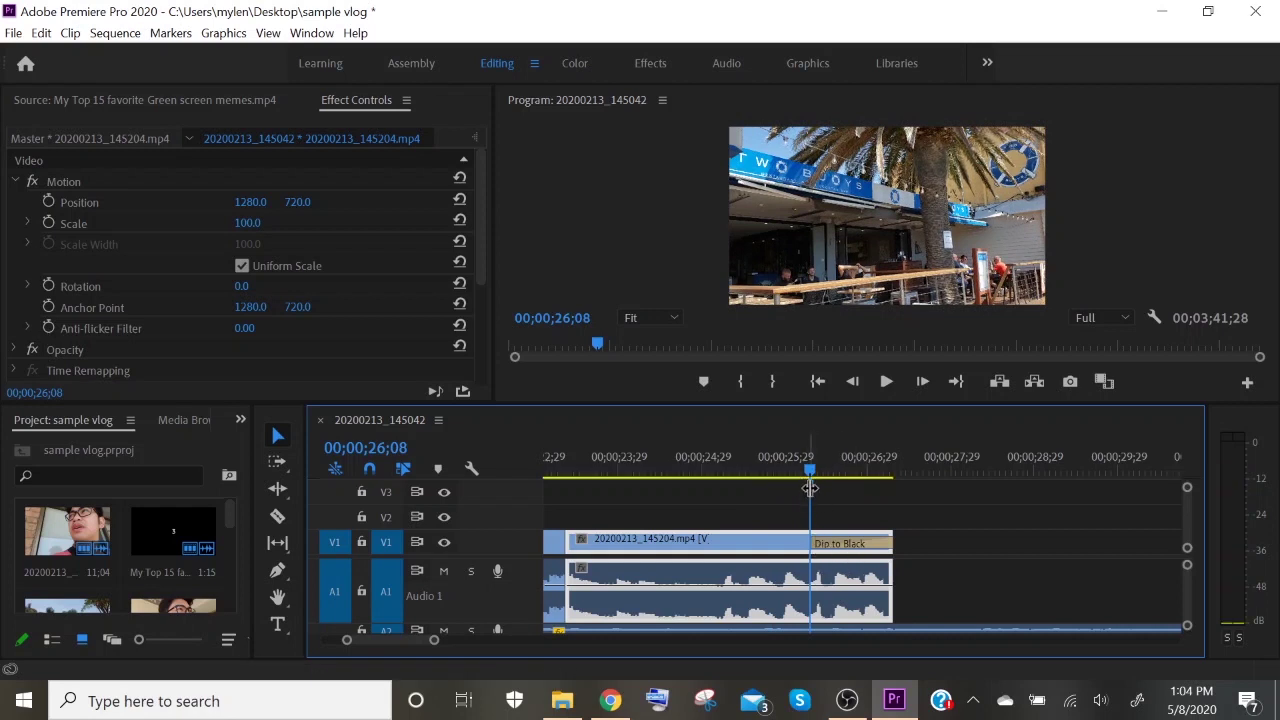
{"action": "left_click_drag", "start_coordinate": [811, 478], "coordinate": [750, 488]}
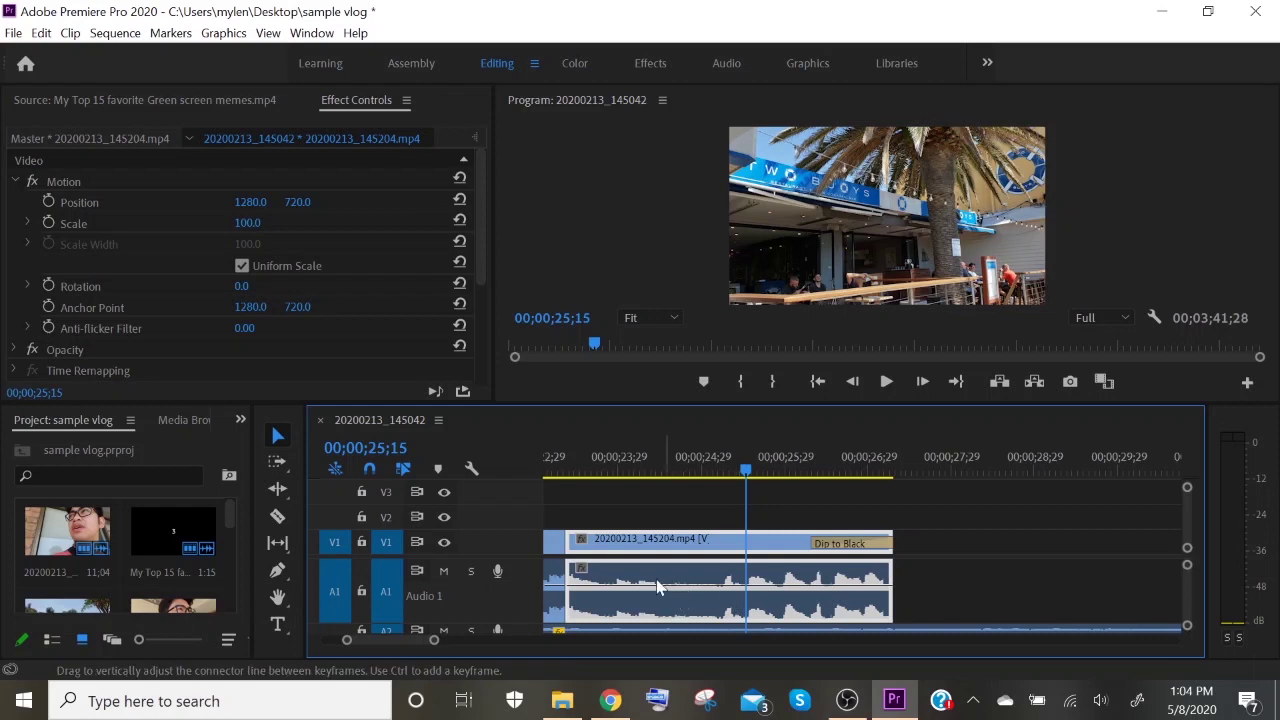
{"action": "scroll", "coordinate": [237, 305], "scroll_direction": "down", "scroll_amount": 5}
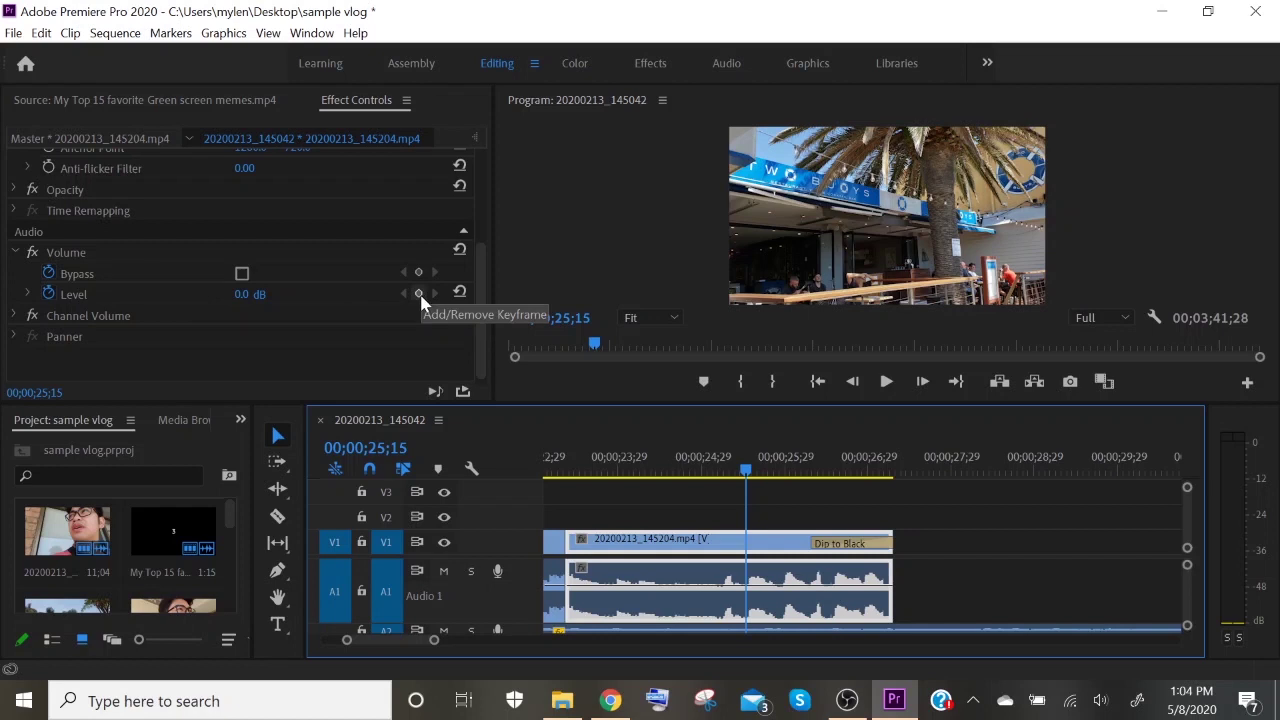
{"action": "left_click", "coordinate": [420, 294]}
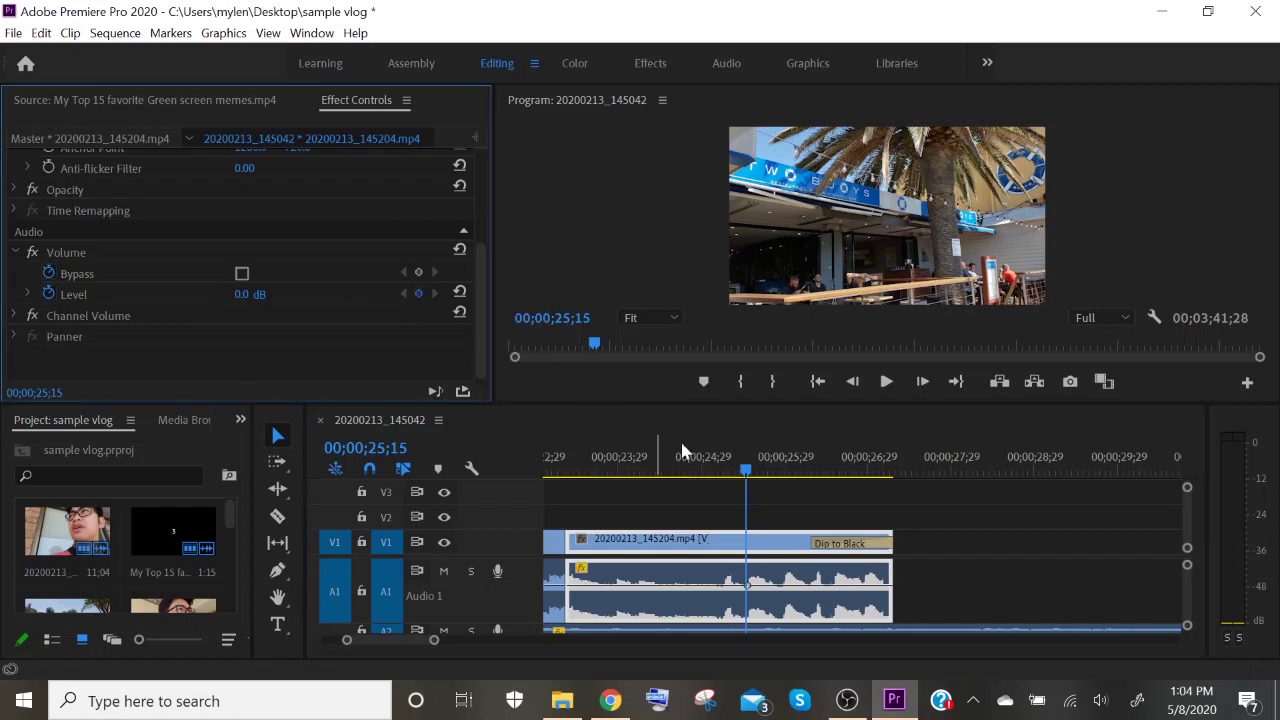
- Add a volume level keyframe at 00;00;27;07, lower it to about -83.3 dB for an audio fade-out, and replay the ending
{"action": "left_click_drag", "start_coordinate": [750, 481], "coordinate": [892, 513]}
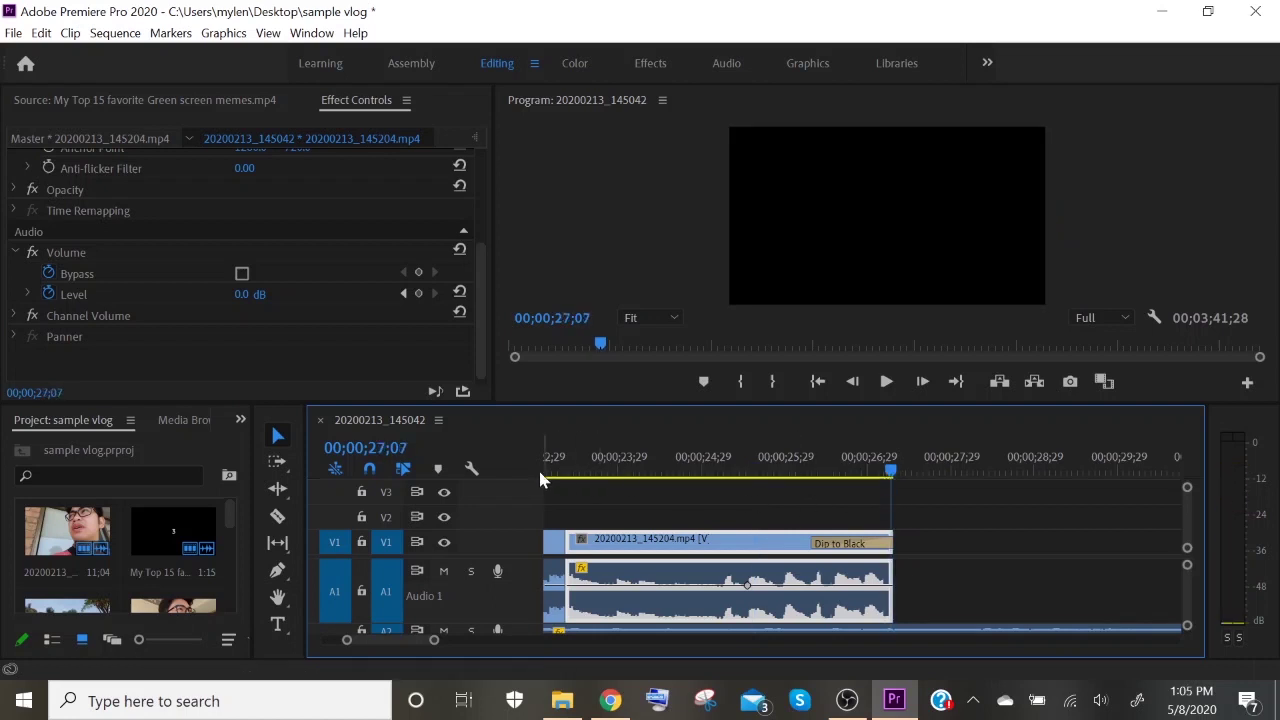
{"action": "left_click", "coordinate": [419, 297]}
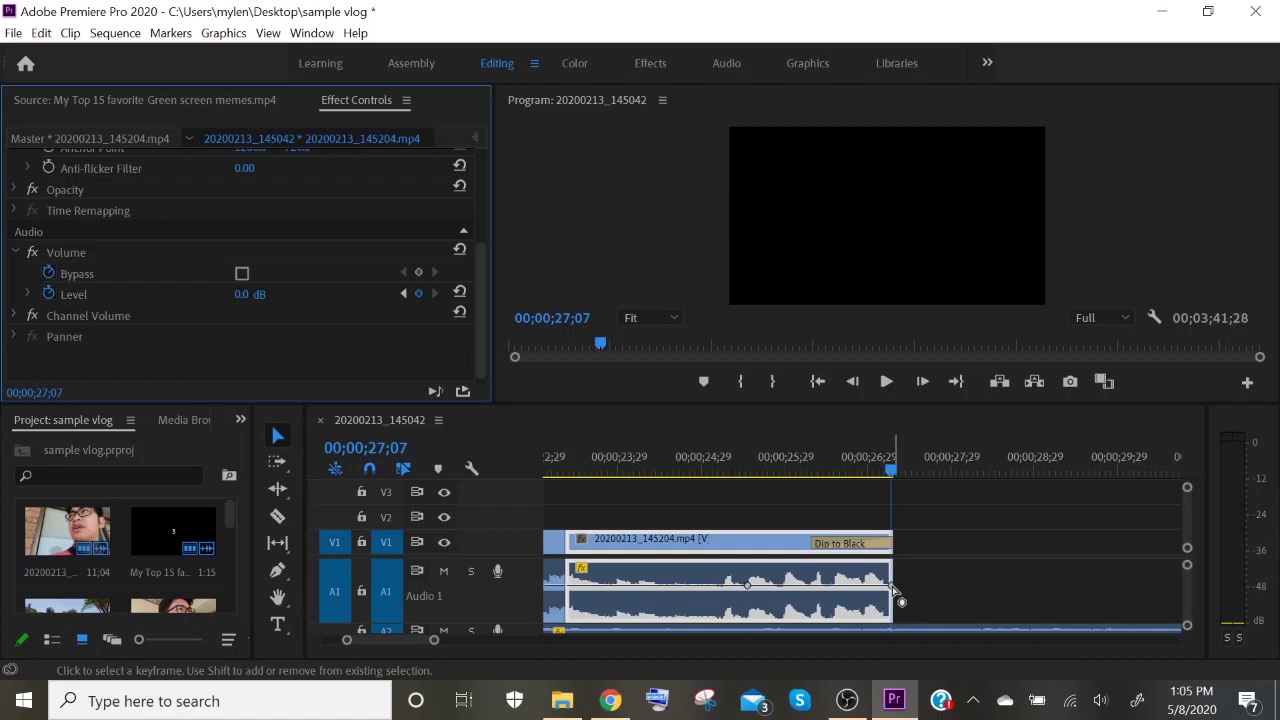
{"action": "mouse_move", "coordinate": [893, 592]}
{"action": "left_mouse_down"}
{"action": "mouse_move", "coordinate": [877, 638]}
{"action": "mouse_move", "coordinate": [890, 612]}
{"action": "left_mouse_up"}
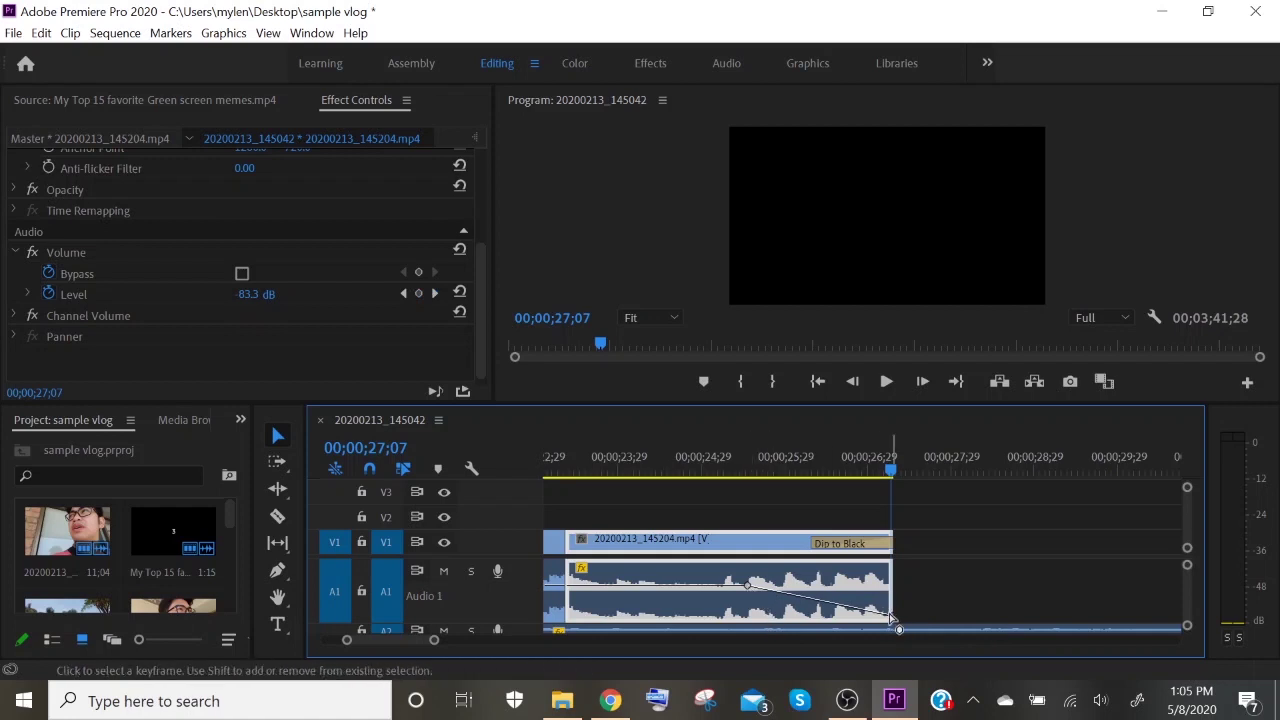
{"action": "mouse_move", "coordinate": [893, 619]}
{"action": "left_mouse_down"}
{"action": "mouse_move", "coordinate": [895, 595]}
{"action": "mouse_move", "coordinate": [895, 640]}
{"action": "left_mouse_up"}
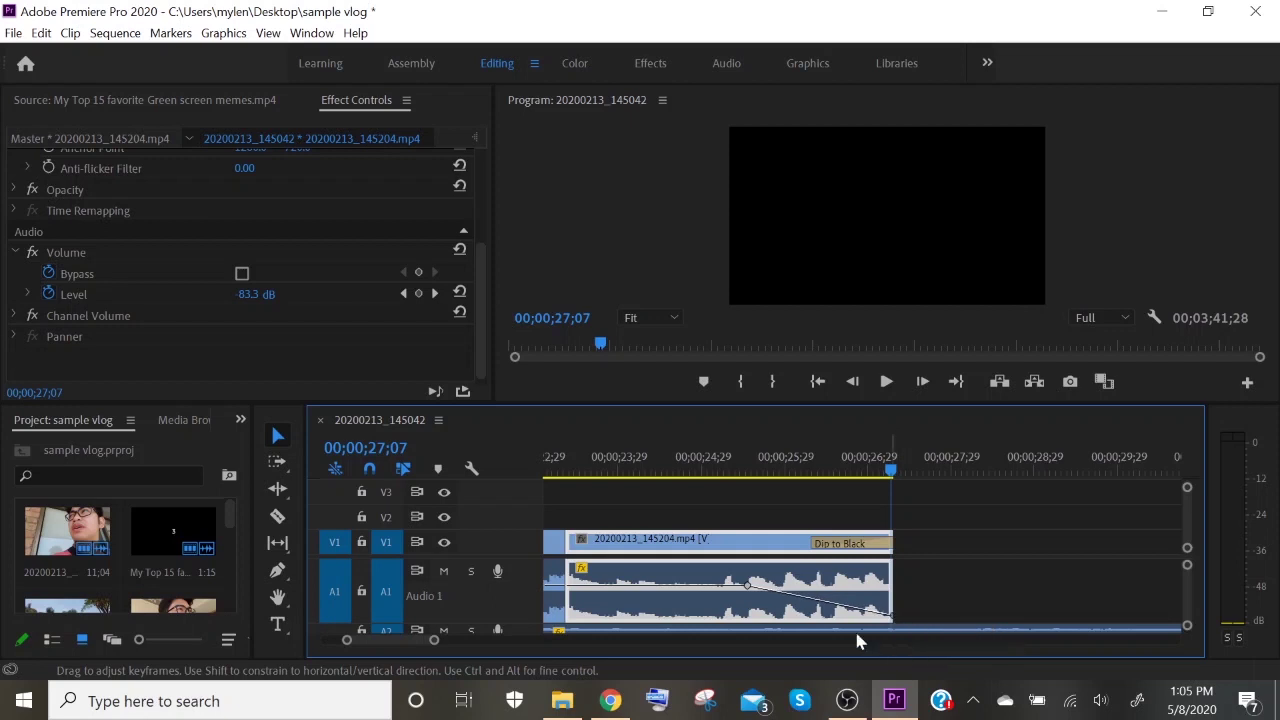
{"action": "left_click", "coordinate": [653, 470]}
{"action": "key", "text": "space"}
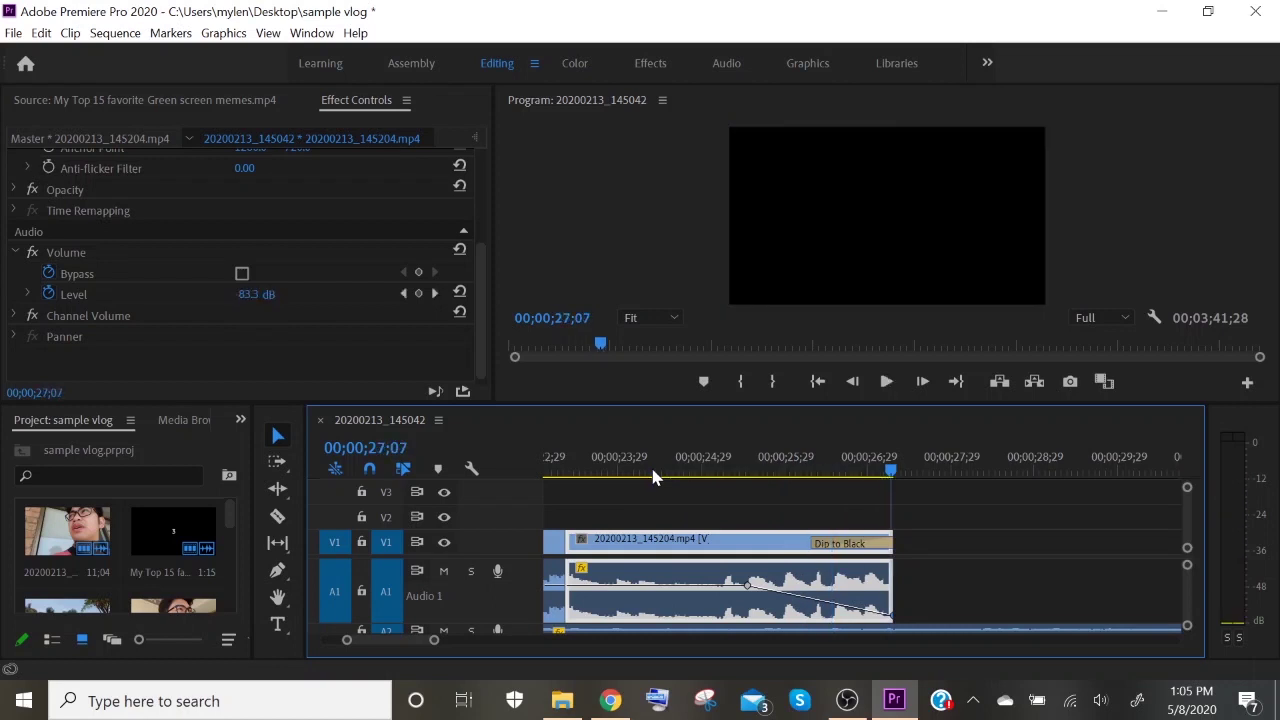
- Expand the A2 audio track and add a volume level keyframe to lofi vlog video music.mp4 at 00;00;25;23
{"action": "scroll", "coordinate": [1183, 595], "scroll_direction": "down", "scroll_amount": 2}
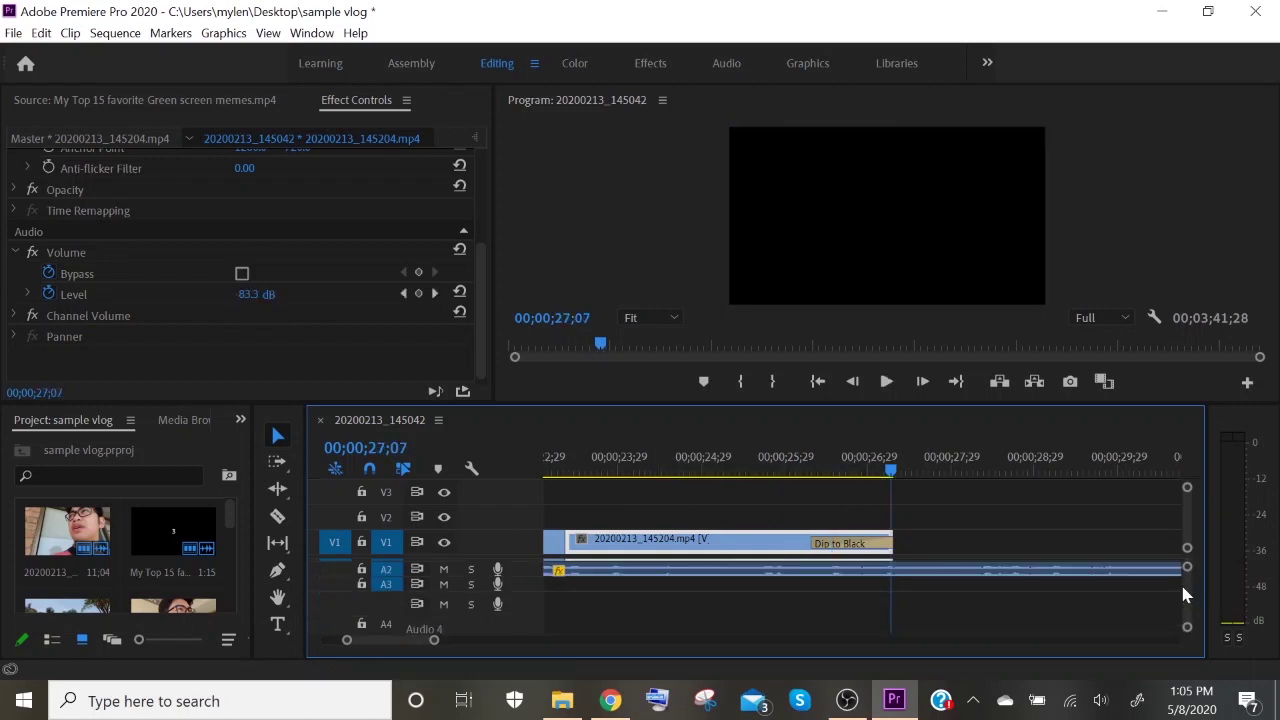
{"action": "scroll", "coordinate": [1184, 581], "scroll_direction": "up", "scroll_amount": 3}
{"action": "double_click", "coordinate": [530, 588]}
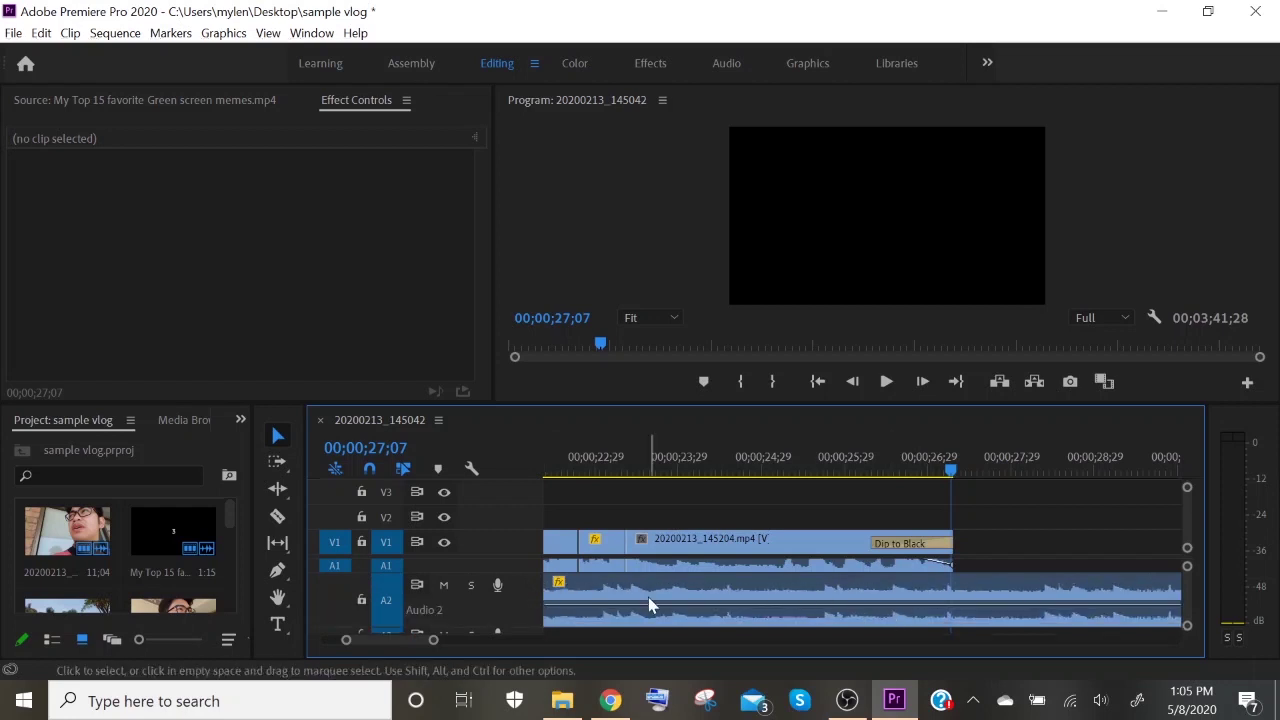
{"action": "left_click_drag", "start_coordinate": [951, 470], "coordinate": [827, 495]}
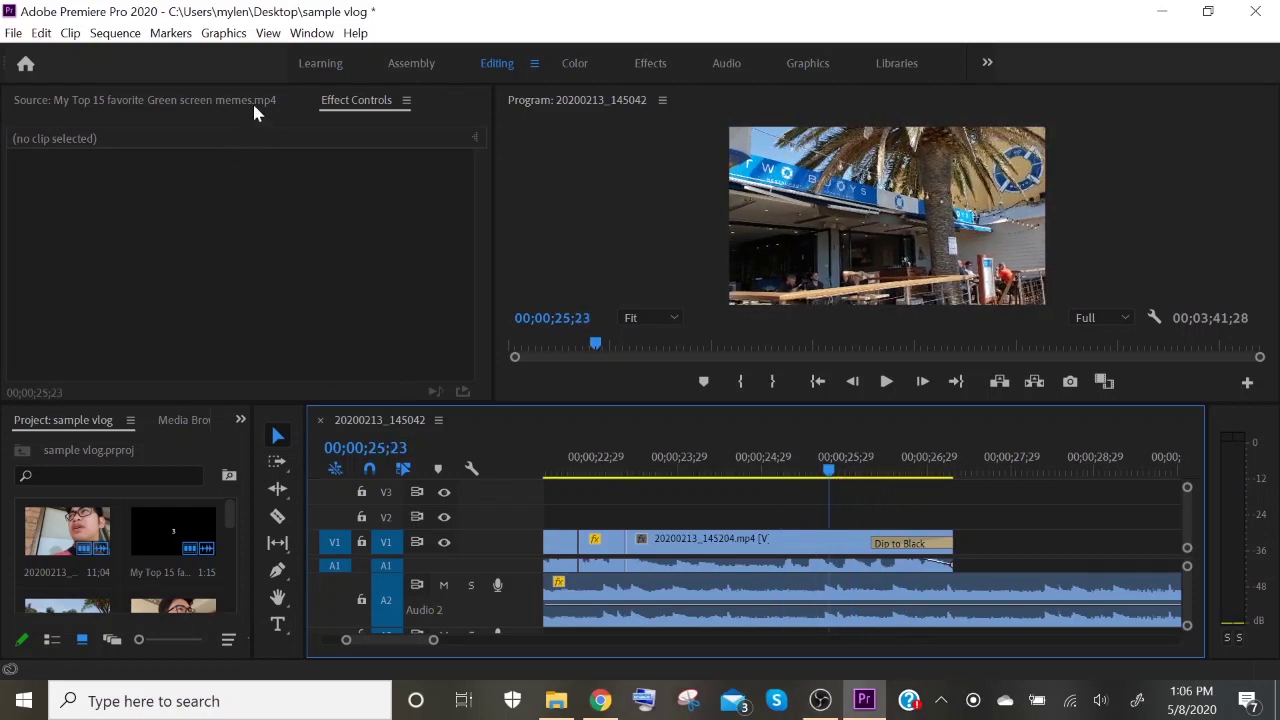
{"action": "left_click", "coordinate": [912, 612]}
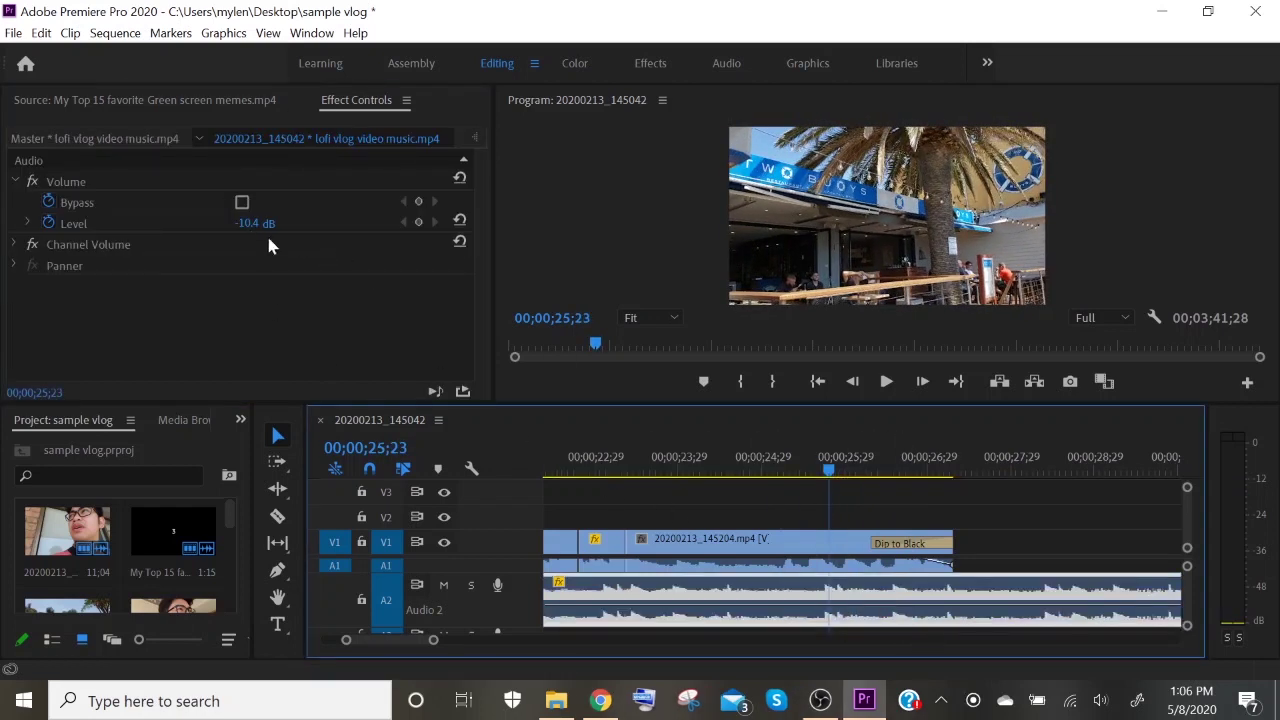
{"action": "left_click", "coordinate": [419, 223]}
- Add a second music volume keyframe at 00;00;27;25 and lower it to -oo dB to fade the music out
{"action": "left_click_drag", "start_coordinate": [829, 469], "coordinate": [1000, 508]}
{"action": "left_click", "coordinate": [419, 222]}
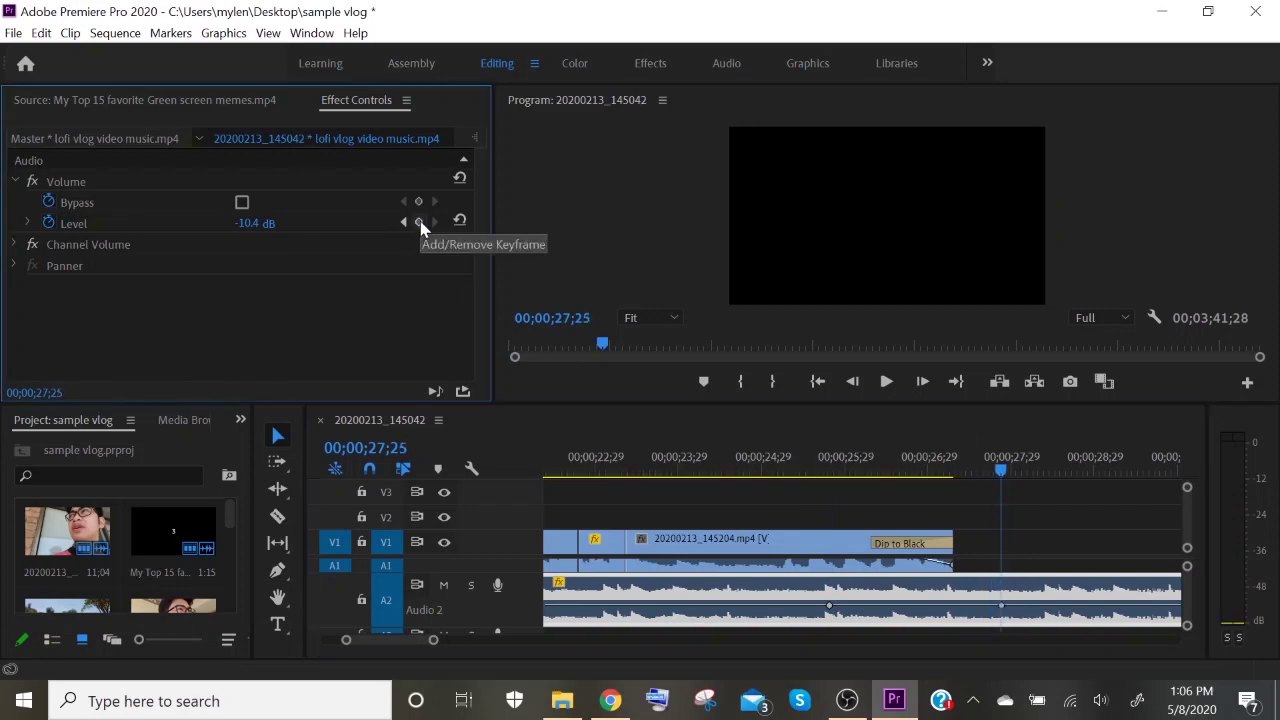
{"action": "left_click_drag", "start_coordinate": [1004, 608], "coordinate": [1001, 645]}
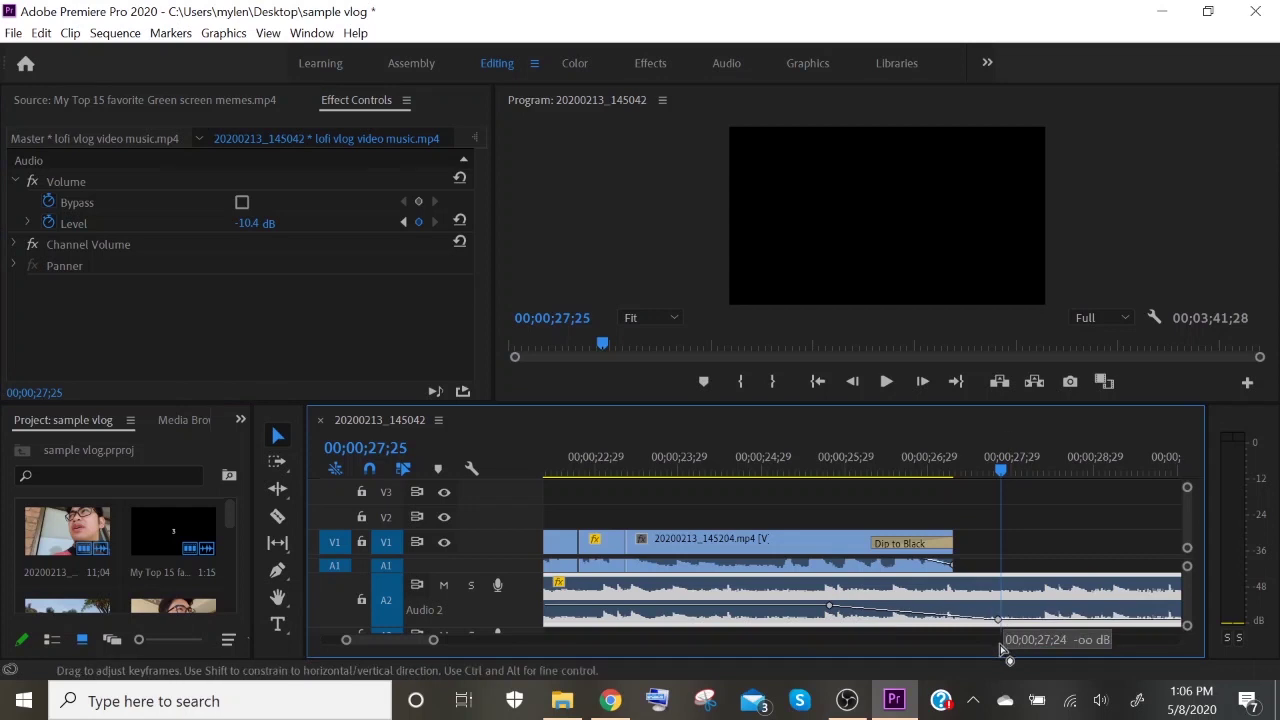
- Cut the music clip just after its fade-out keyframe, at about 00;00;27;28, and delete the remaining music
{"action": "key", "text": "c"}
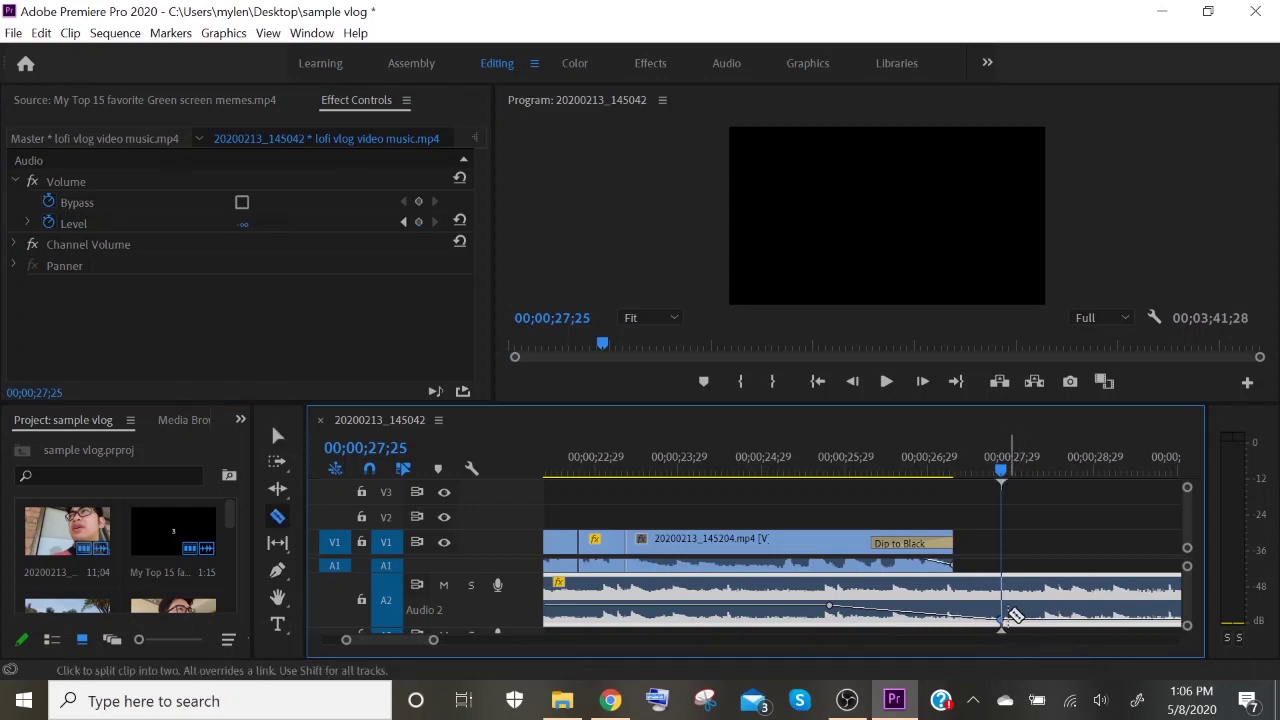
{"action": "left_click", "coordinate": [1008, 608]}
{"action": "key", "text": "v"}
{"action": "left_click", "coordinate": [1033, 615]}
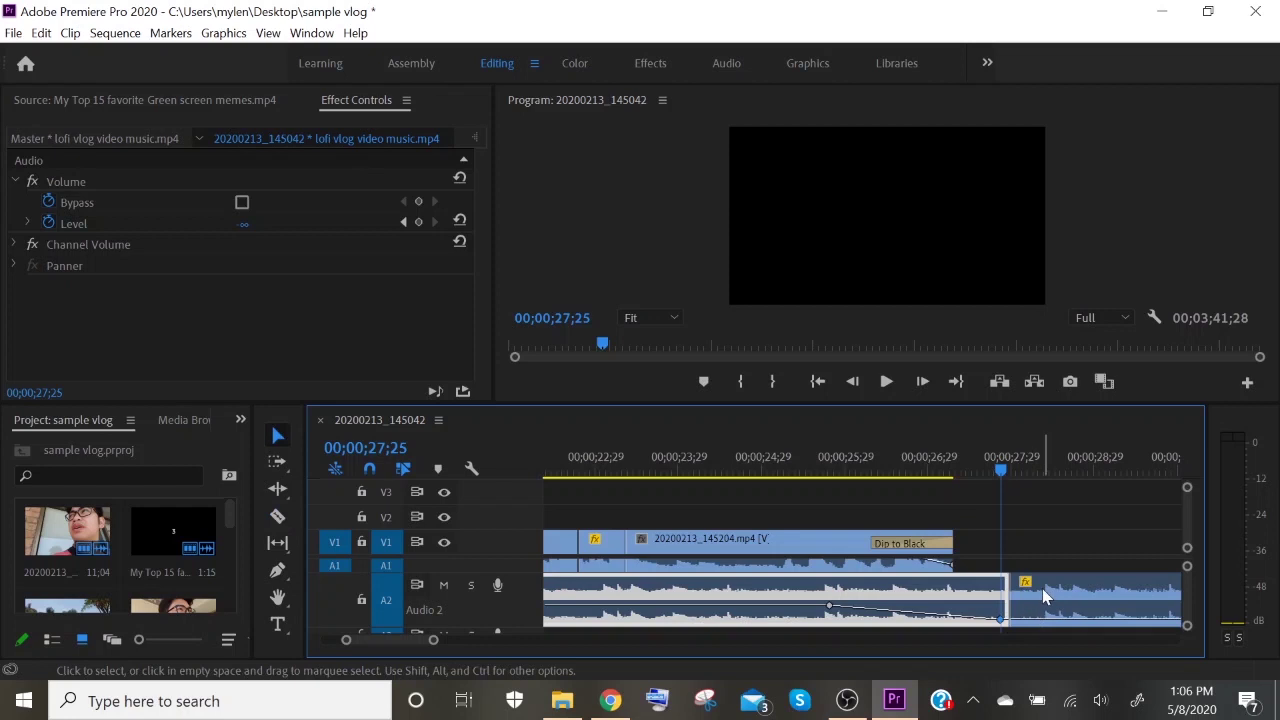
{"action": "left_click", "coordinate": [1042, 590]}
{"action": "key", "text": "Delete"}
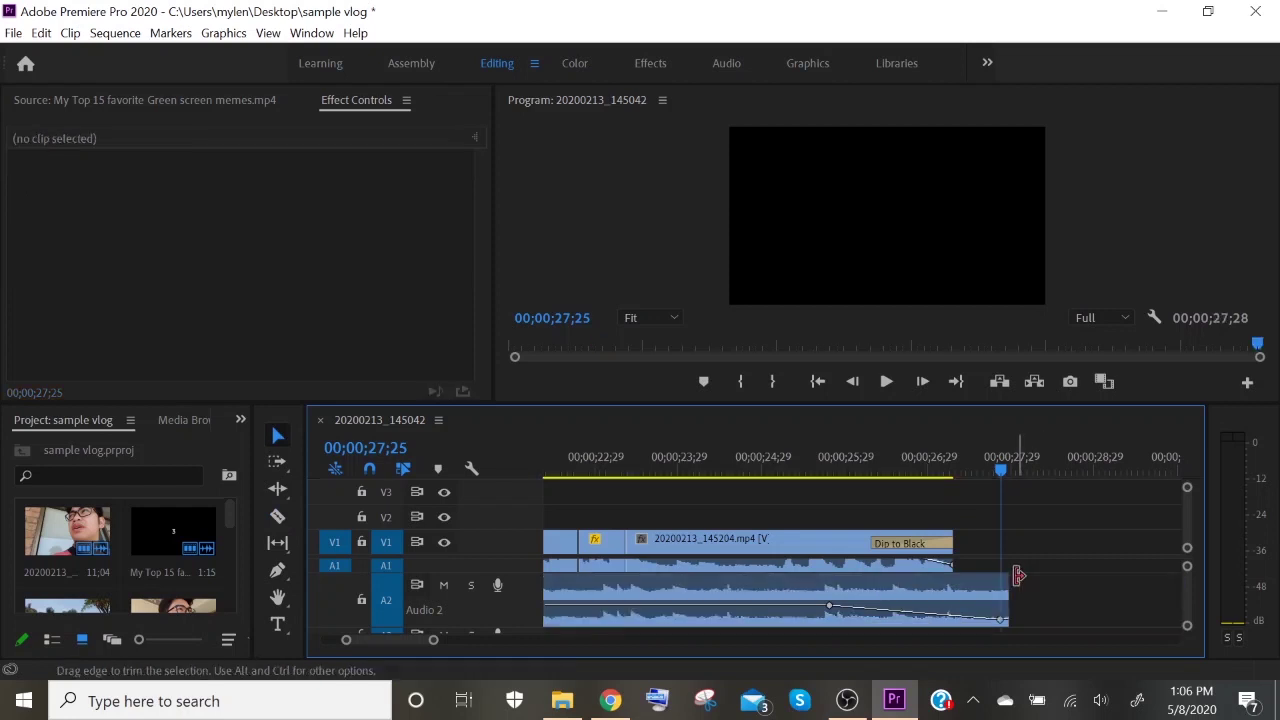
- Play the ending of the sequence to check the music fade-out together with the Dip to Black transition
{"action": "left_click", "coordinate": [624, 478]}
{"action": "key", "text": "space"}
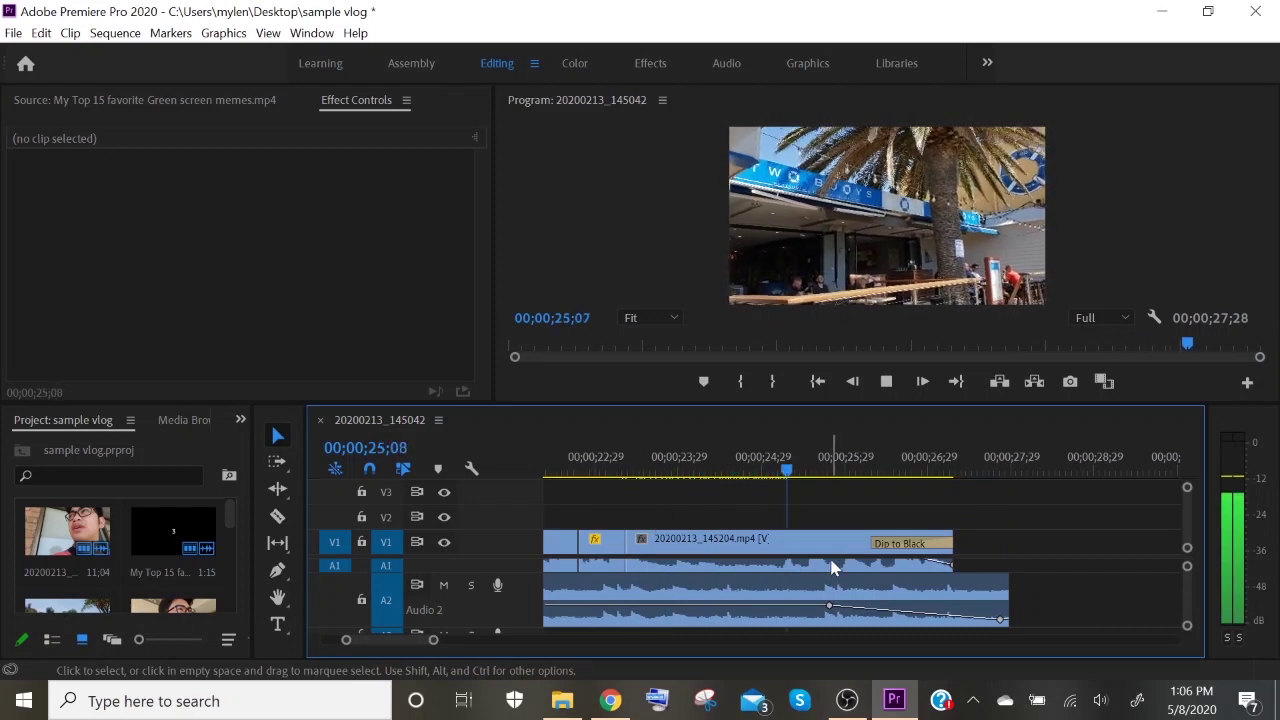
{"action": "key", "text": "space"}
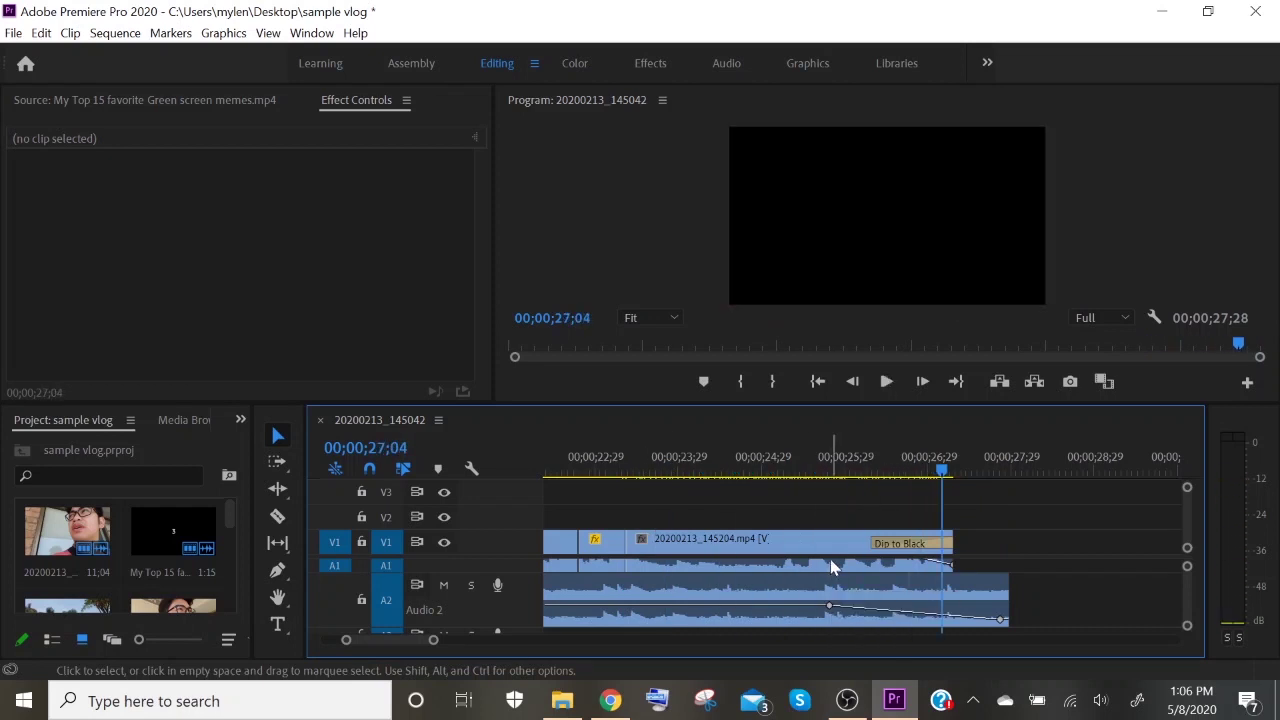
- Return to the beginning of the timeline, enlarge it, and examine the stacked video and audio tracks
{"action": "left_click_drag", "start_coordinate": [361, 640], "coordinate": [340, 640]}
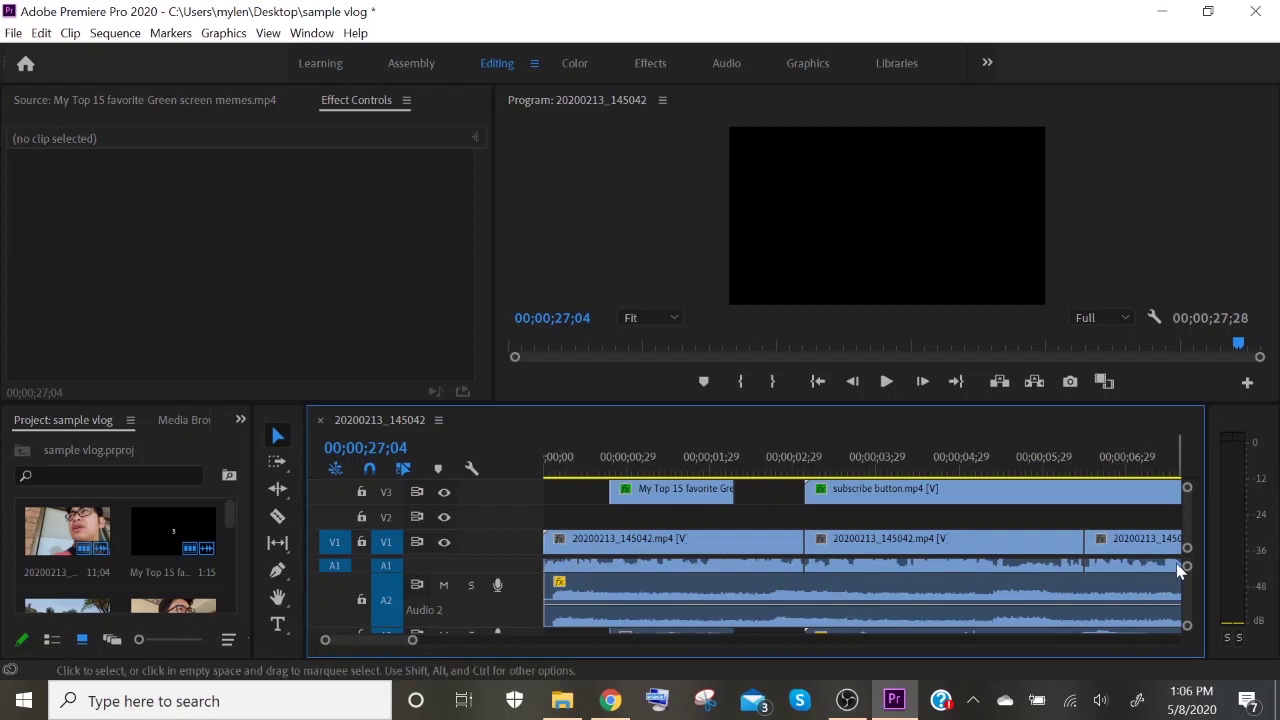
{"action": "scroll", "coordinate": [1199, 521], "scroll_direction": "up", "scroll_amount": 2}
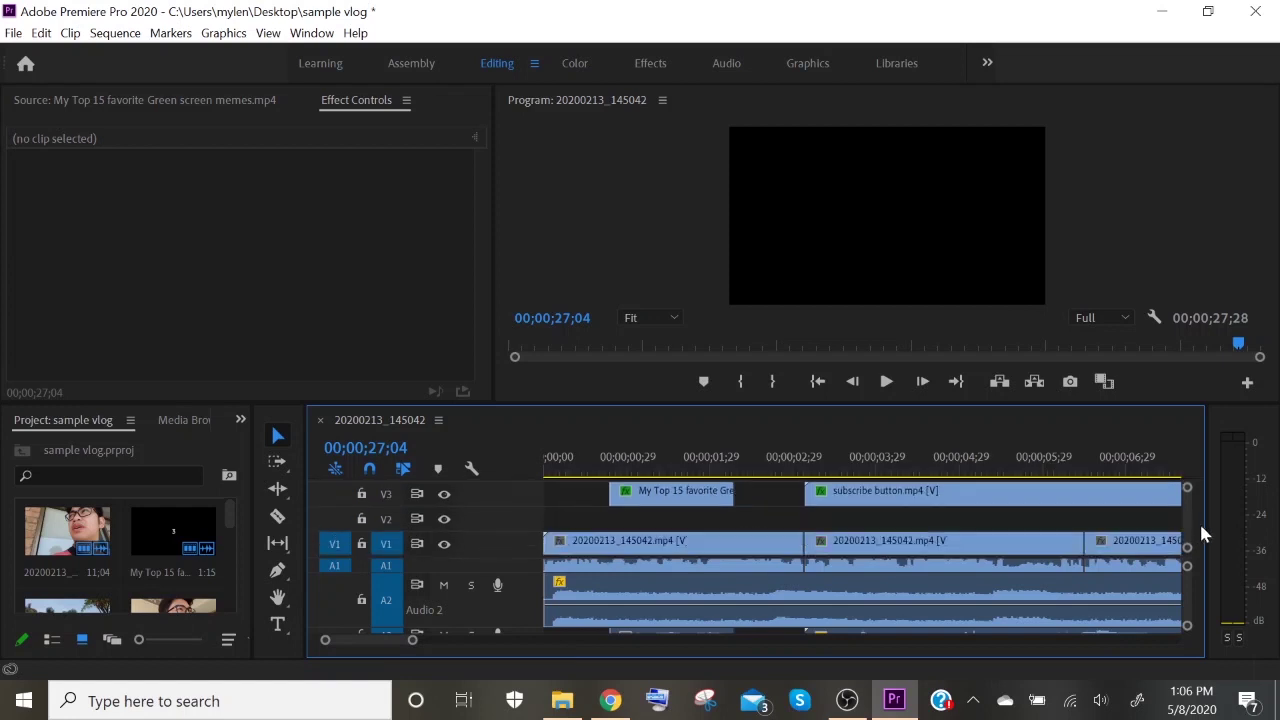
{"action": "scroll", "coordinate": [1206, 507], "scroll_direction": "down", "scroll_amount": 2}
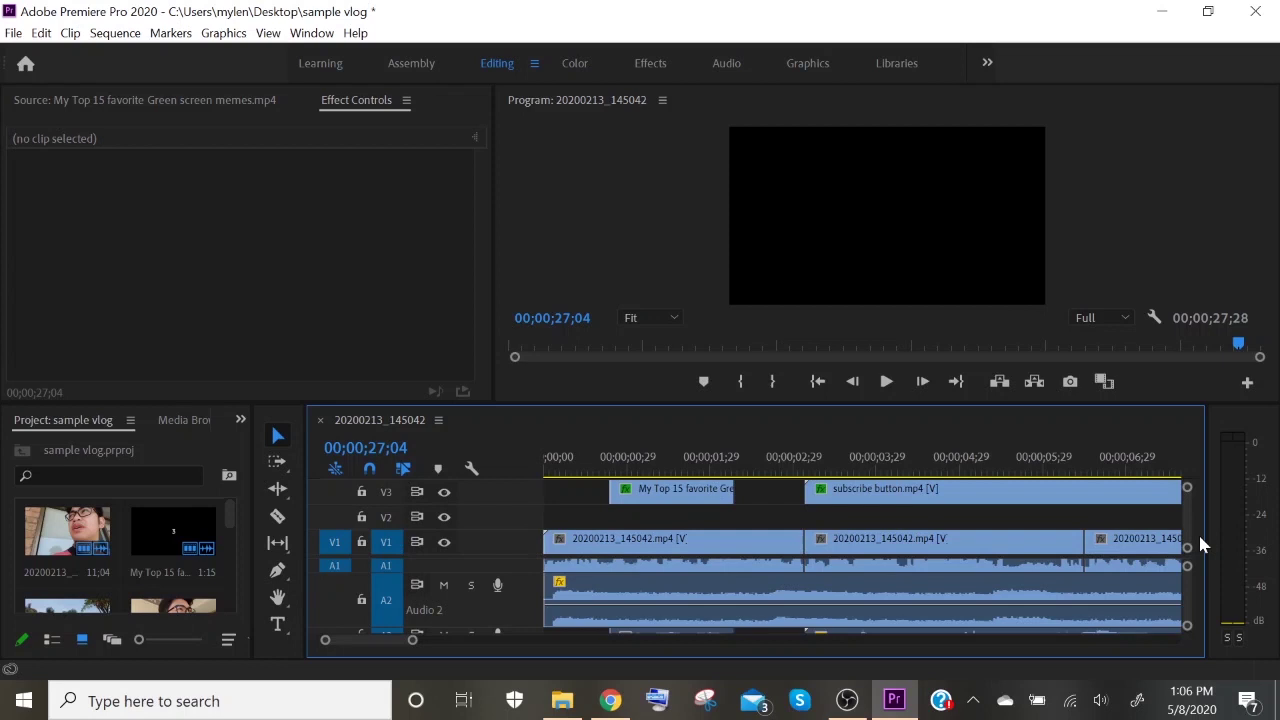
{"action": "scroll", "coordinate": [1200, 515], "scroll_direction": "up", "scroll_amount": 2}
{"action": "scroll", "coordinate": [1209, 510], "scroll_direction": "down", "scroll_amount": 2}
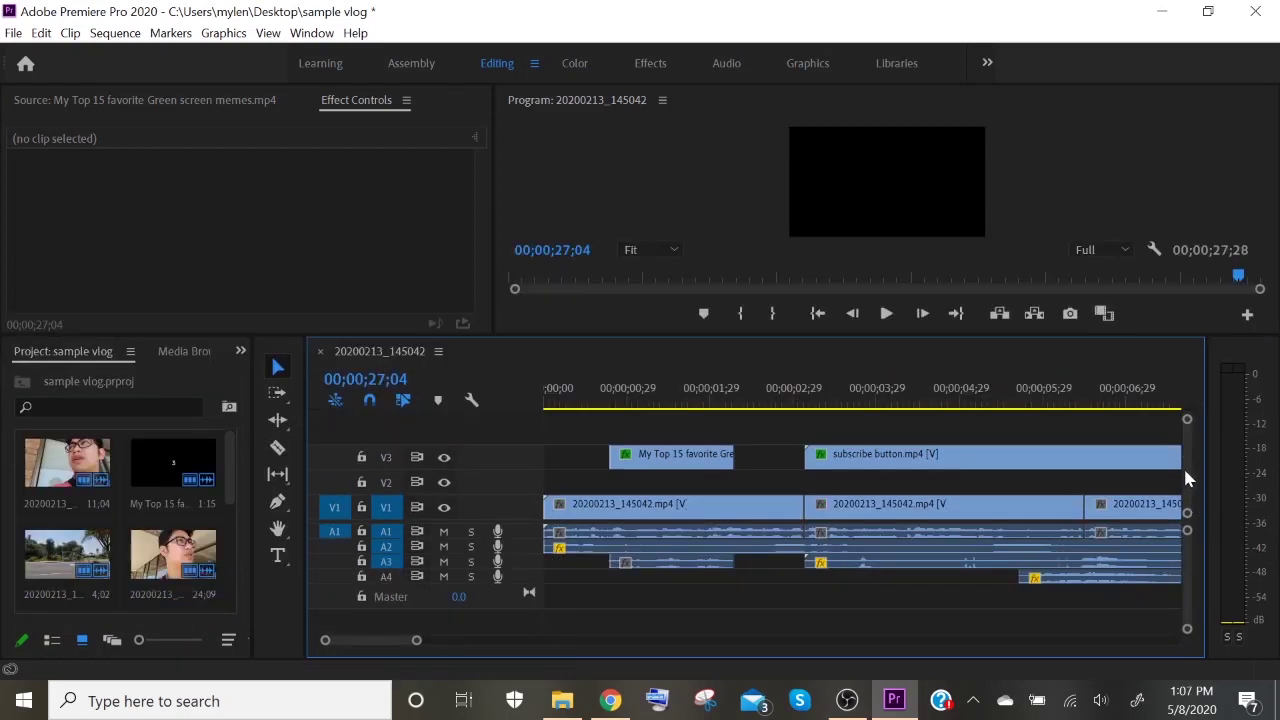
{"action": "scroll", "coordinate": [1184, 460], "scroll_direction": "up", "scroll_amount": 2}
{"action": "scroll", "coordinate": [1186, 465], "scroll_direction": "down", "scroll_amount": 2}
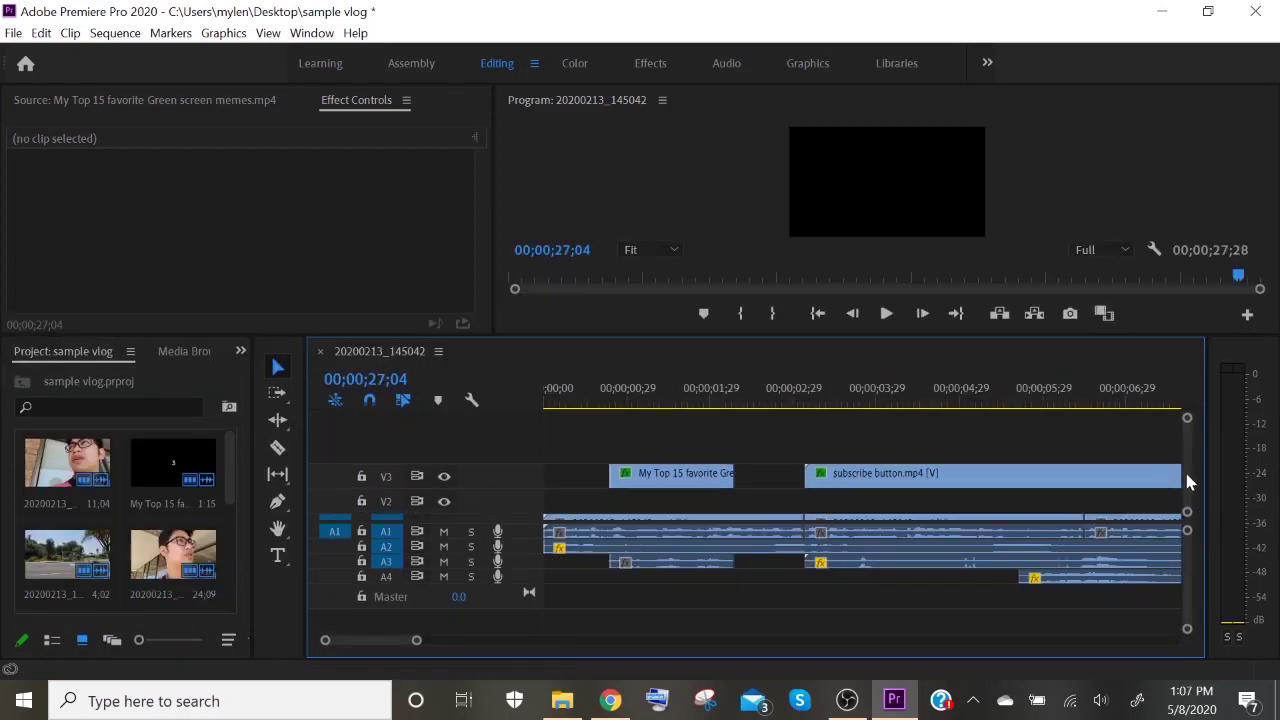
{"action": "scroll", "coordinate": [1194, 462], "scroll_direction": "up", "scroll_amount": 2}
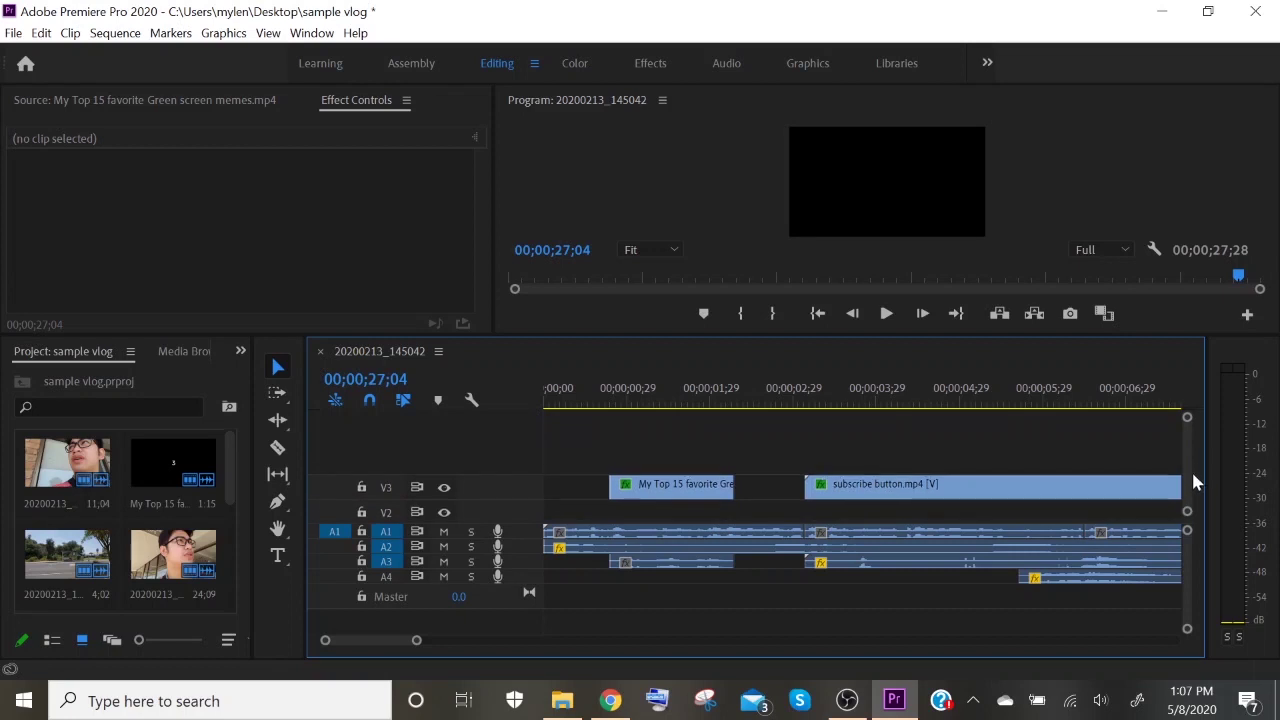
{"action": "scroll", "coordinate": [1195, 460], "scroll_direction": "down", "scroll_amount": 2}
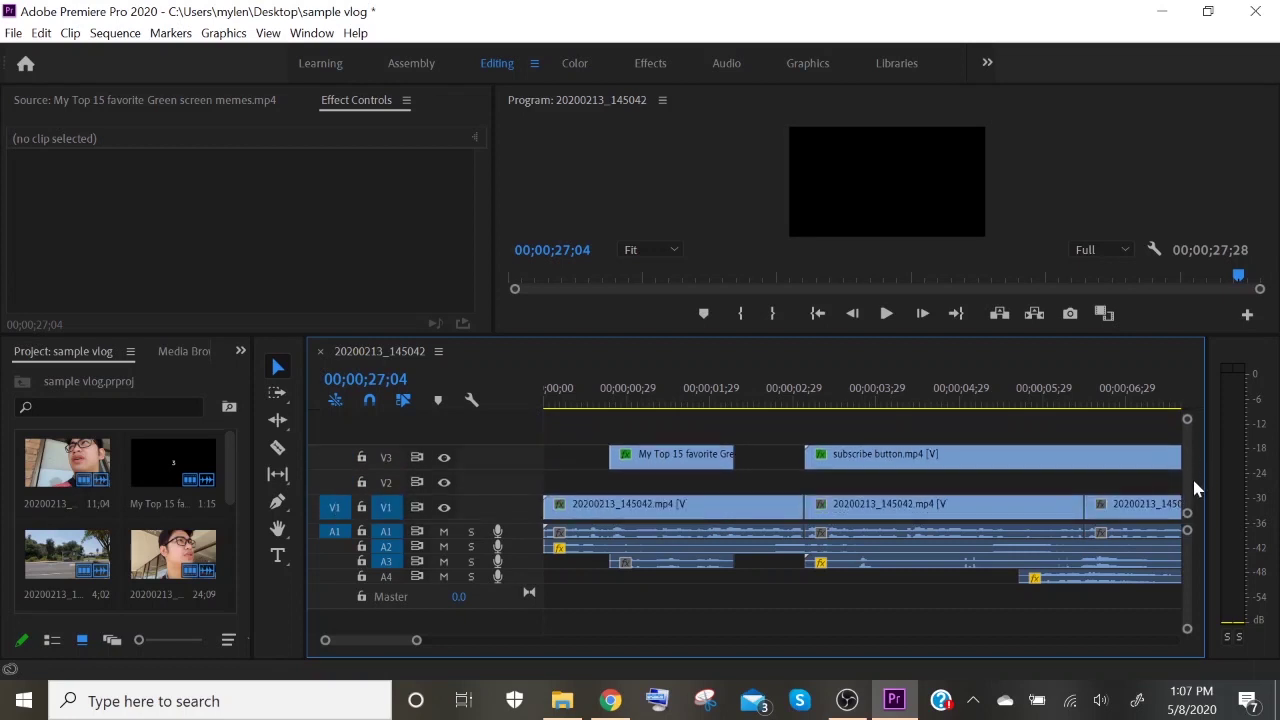
{"action": "scroll", "coordinate": [1194, 484], "scroll_direction": "up", "scroll_amount": 2}
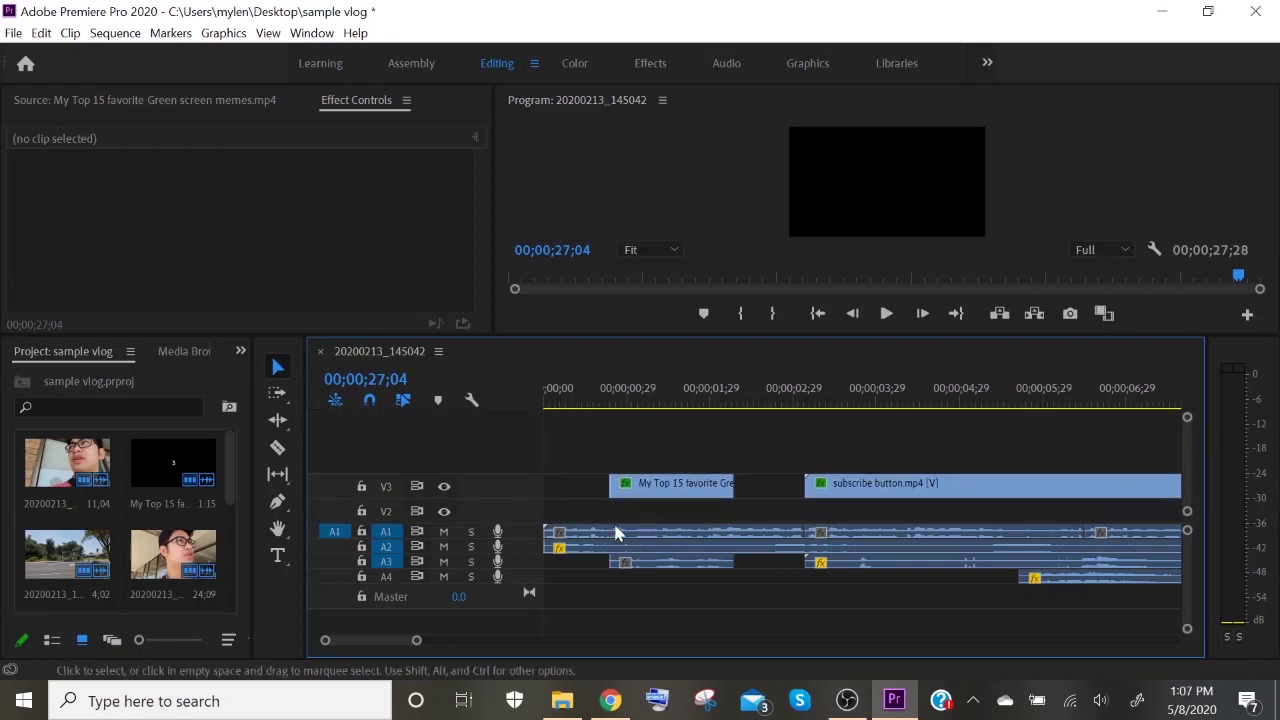
- Play the opening from the start, stop at 00;00;02;21, and enlarge the Program monitor preview
{"action": "left_click", "coordinate": [545, 402]}
{"action": "key", "text": "space"}
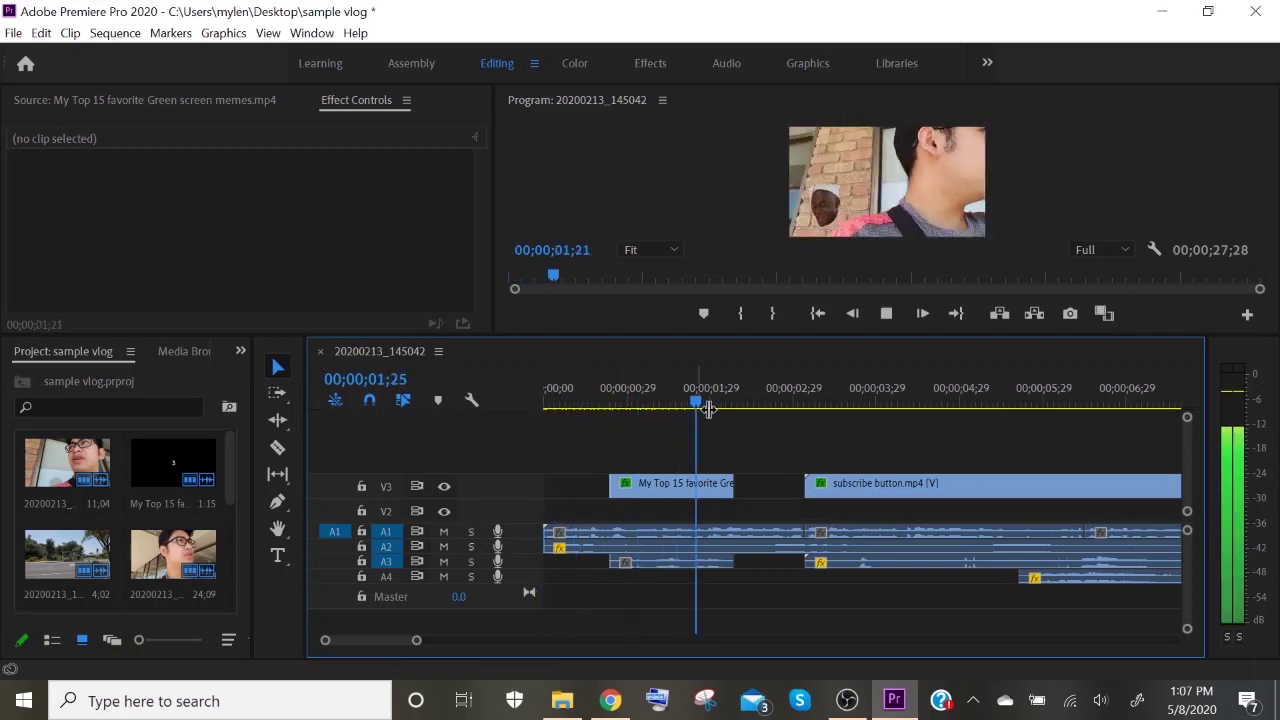
{"action": "key", "text": "space"}
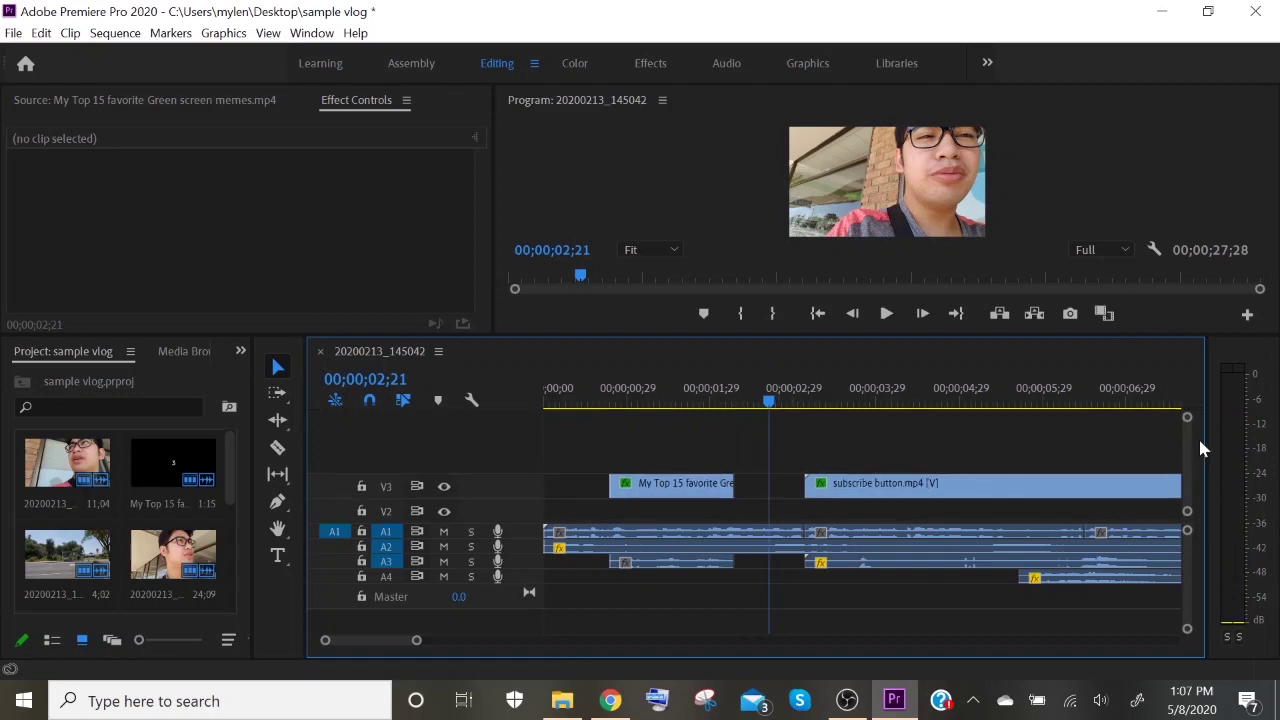
{"action": "left_click_drag", "start_coordinate": [841, 342], "coordinate": [843, 392]}
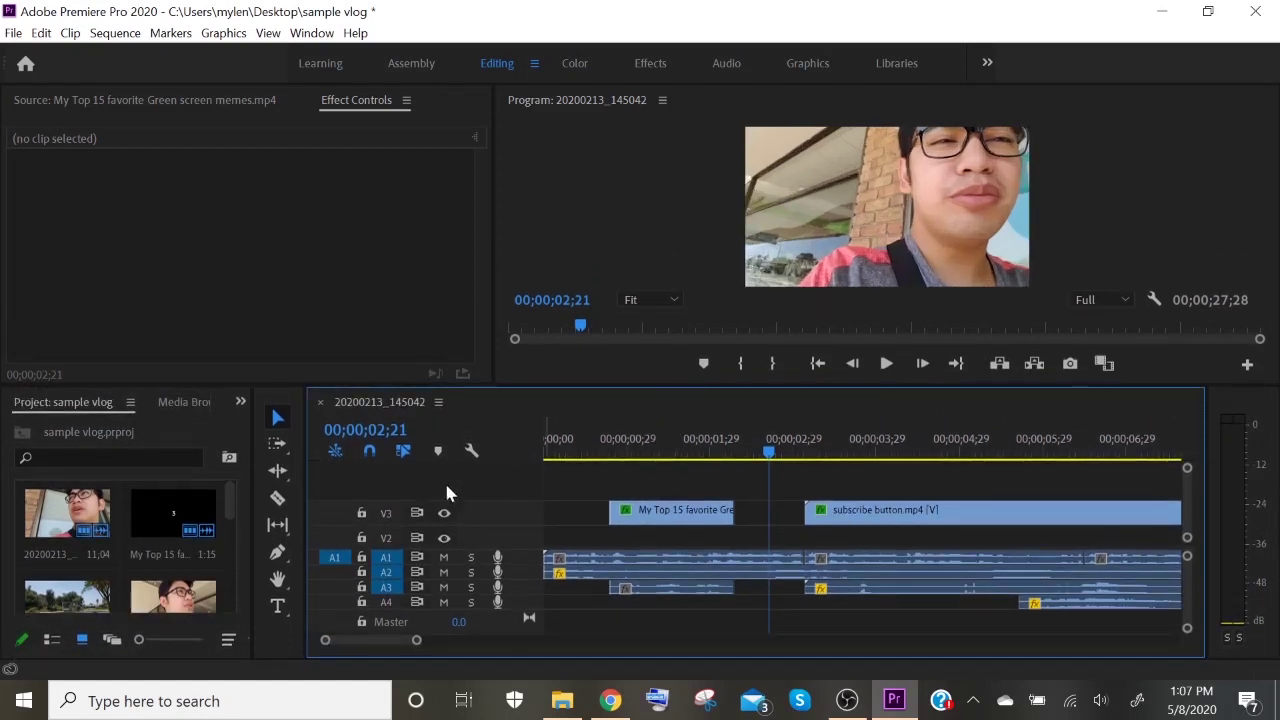
- Add a two-line text at the lower left of the video frame reading "Dromana Victoria, australia" and "feb. 13, 2020"
{"action": "left_click", "coordinate": [278, 606]}
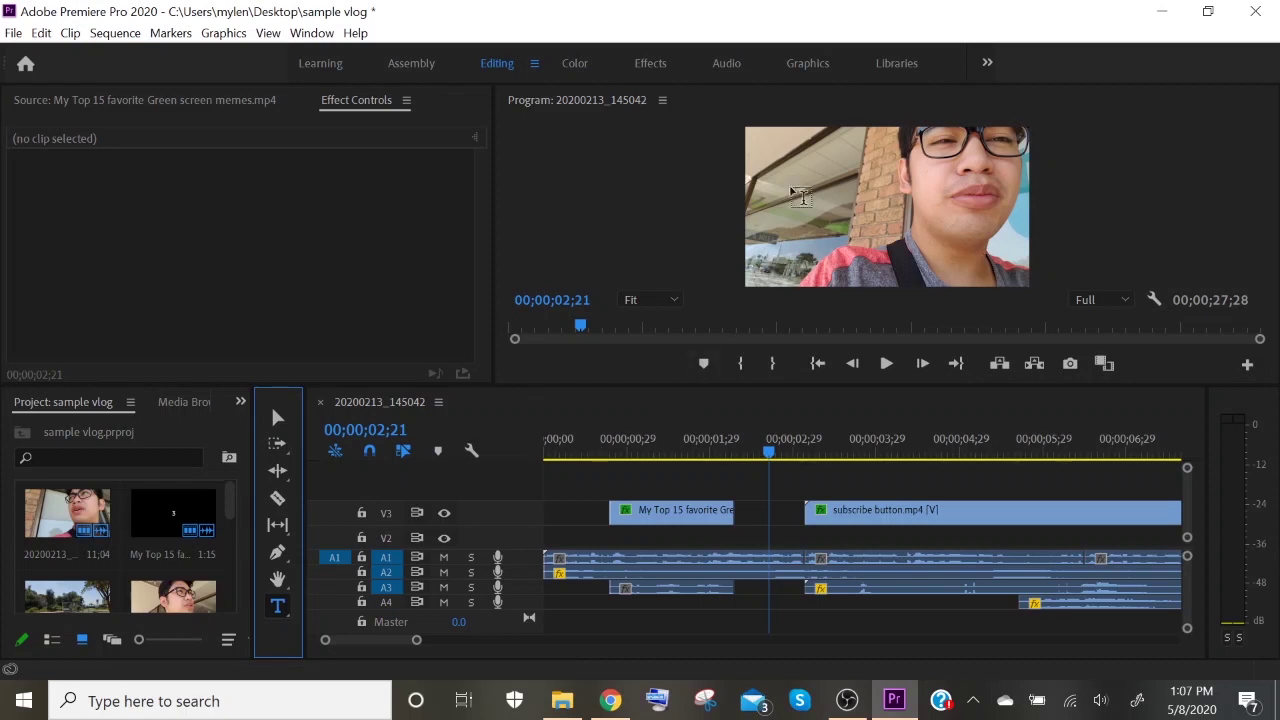
{"action": "left_click", "coordinate": [763, 256]}
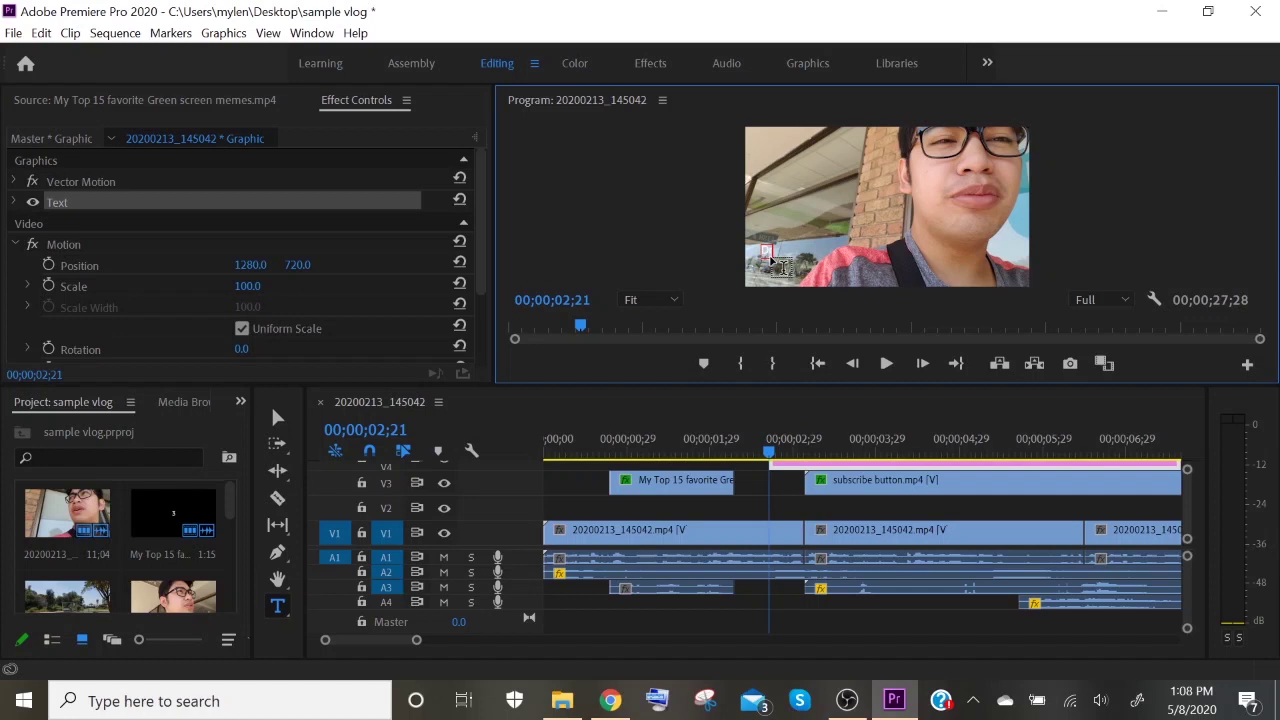
{"action": "type", "text": "Dromana Victoria, australia"}
{"action": "key", "text": "Return"}
{"action": "type", "text": "feb. 13, 2020"}
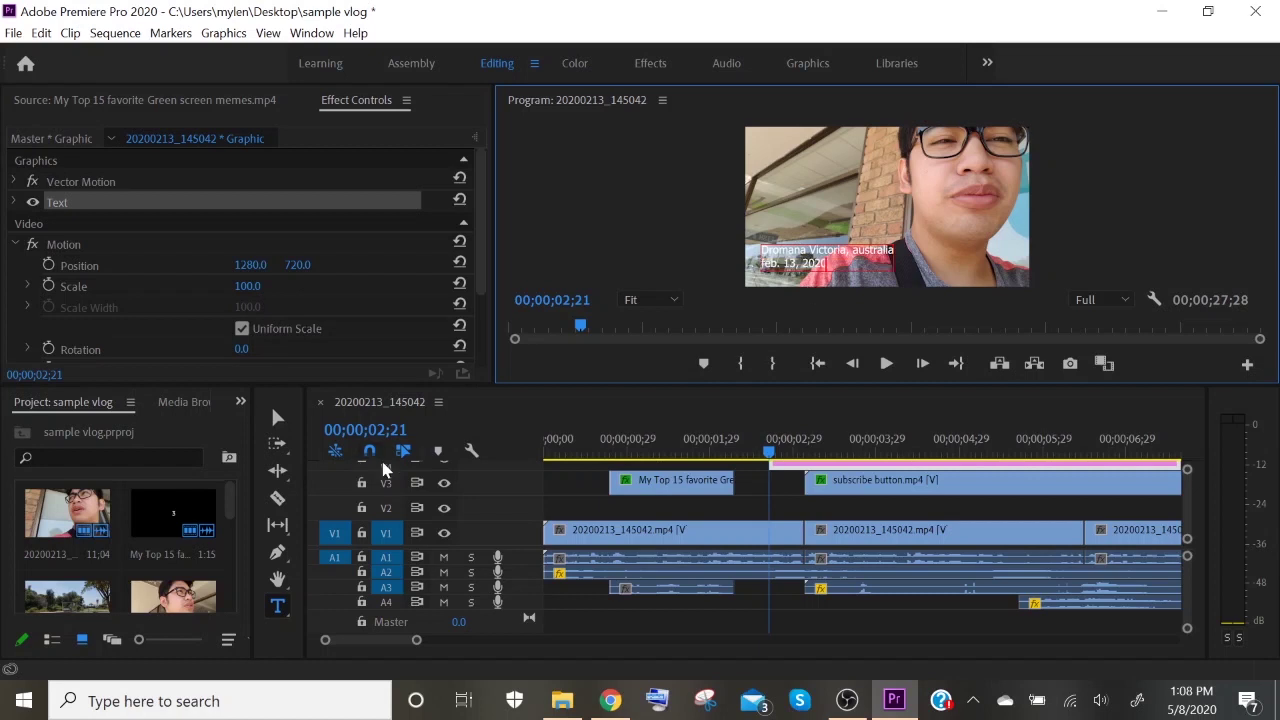
- Enlarge the location and date text slightly in the video frame with the Selection tool
{"action": "left_click", "coordinate": [277, 418]}
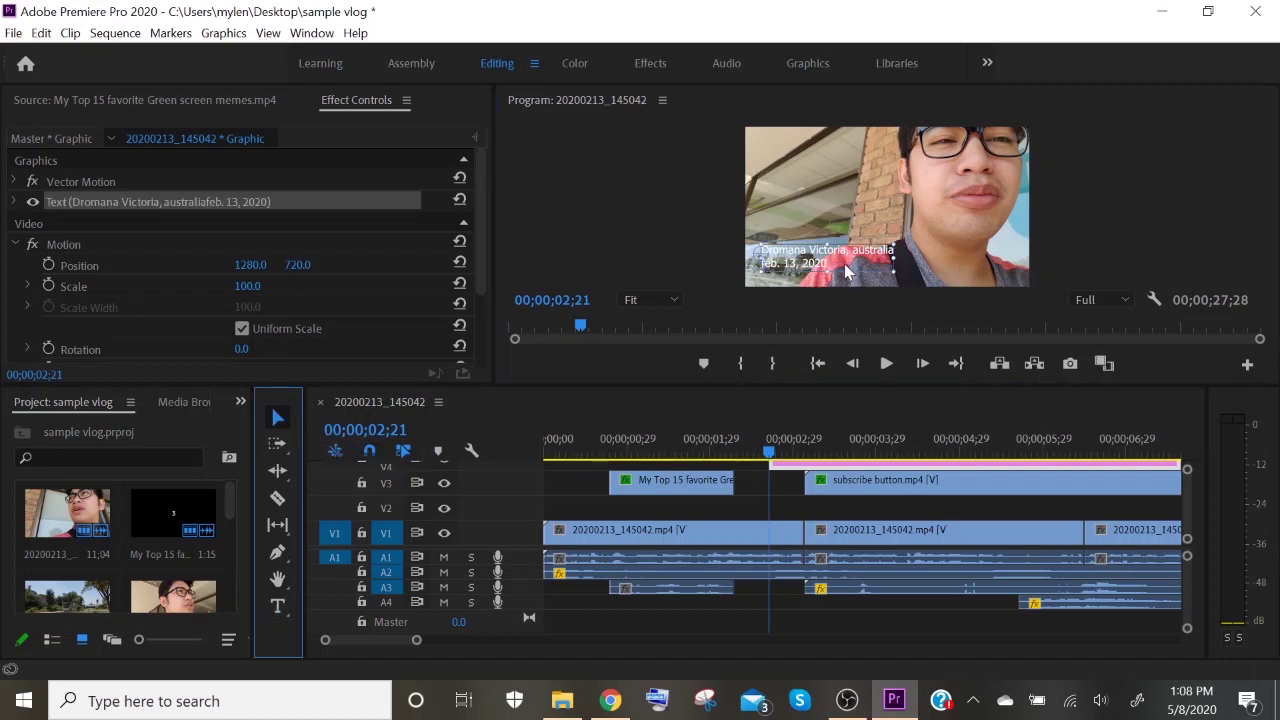
{"action": "left_click", "coordinate": [829, 237]}
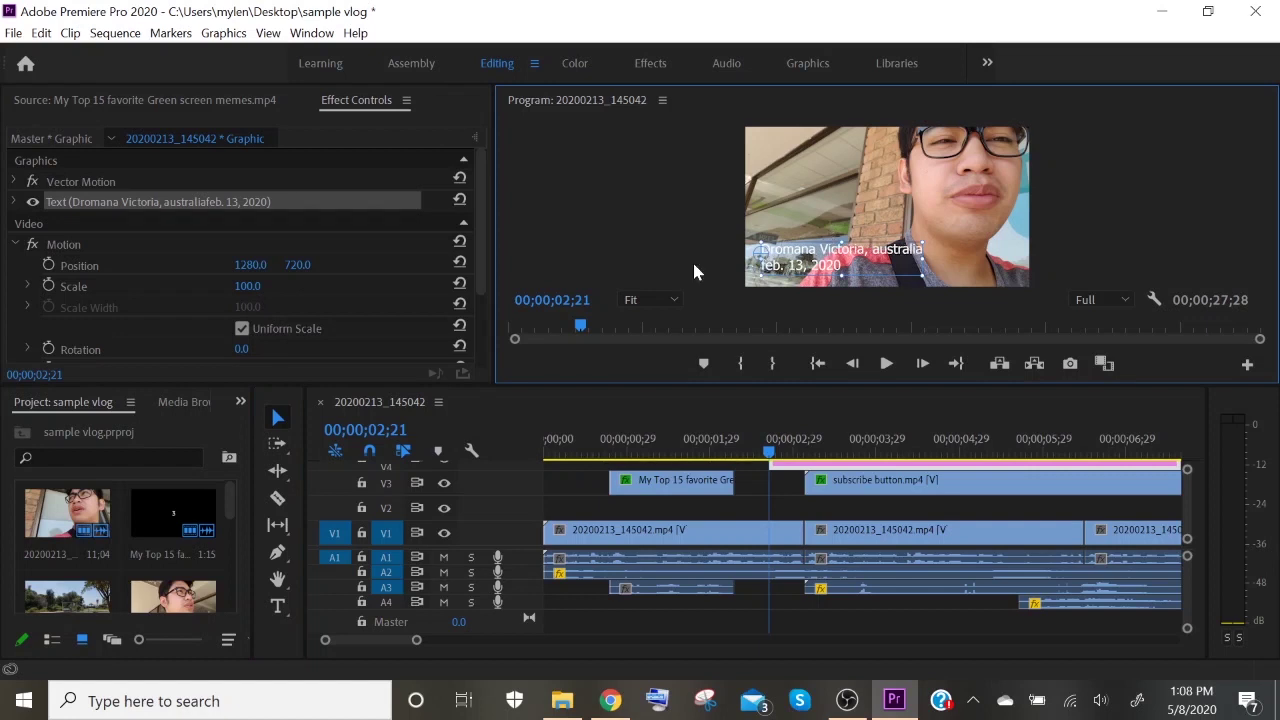
{"action": "scroll", "coordinate": [160, 262], "scroll_direction": "down", "scroll_amount": 1}
{"action": "scroll", "coordinate": [158, 262], "scroll_direction": "up", "scroll_amount": 1}
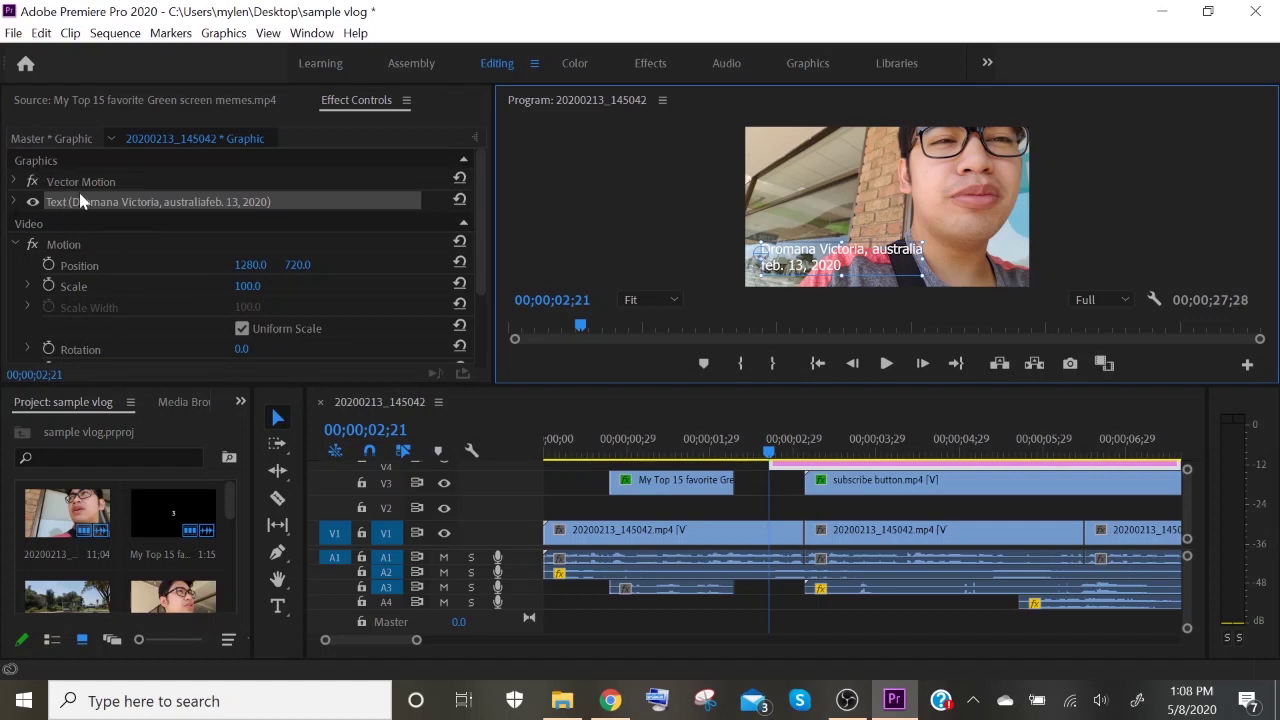
- Expand the text layer's source text settings and look through the available fonts, keeping Tahoma Regular
{"action": "left_click", "coordinate": [15, 204]}
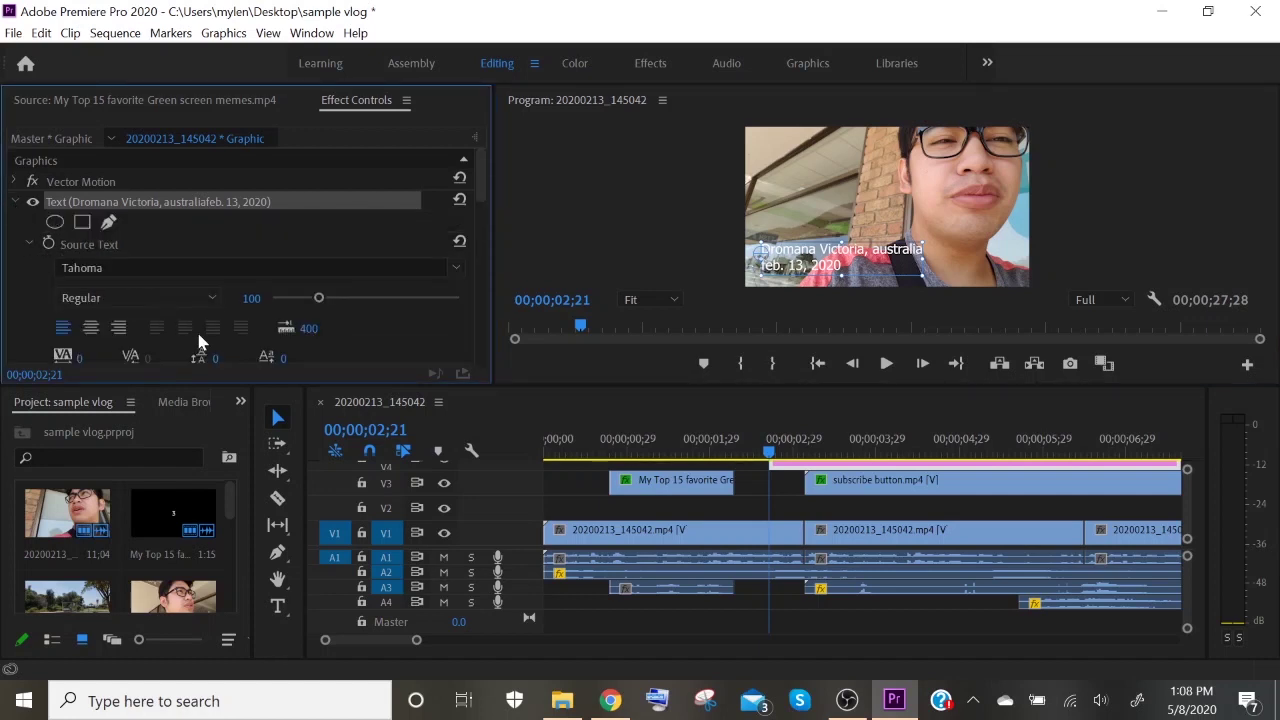
{"action": "left_click", "coordinate": [455, 267]}
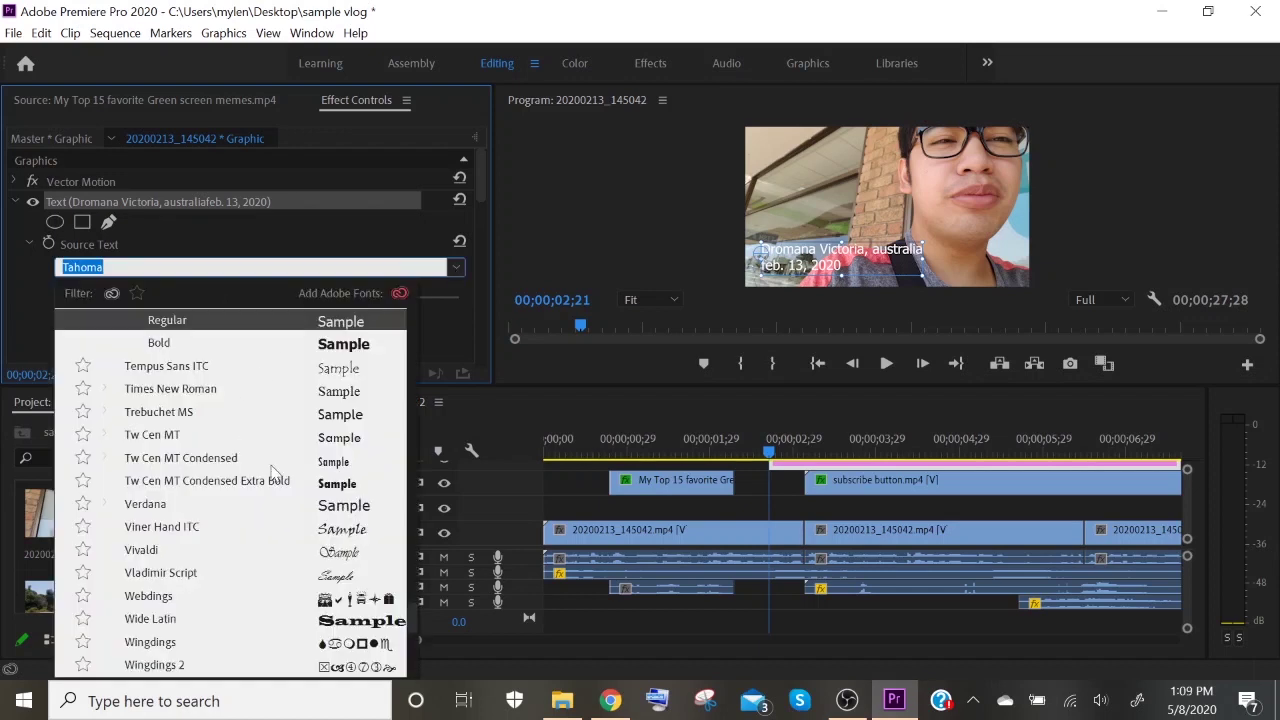
{"action": "left_click", "coordinate": [416, 321]}
- Enable a stroke on the location and date text and set its color to near-black 020000
{"action": "scroll", "coordinate": [111, 350], "scroll_direction": "down", "scroll_amount": 6}
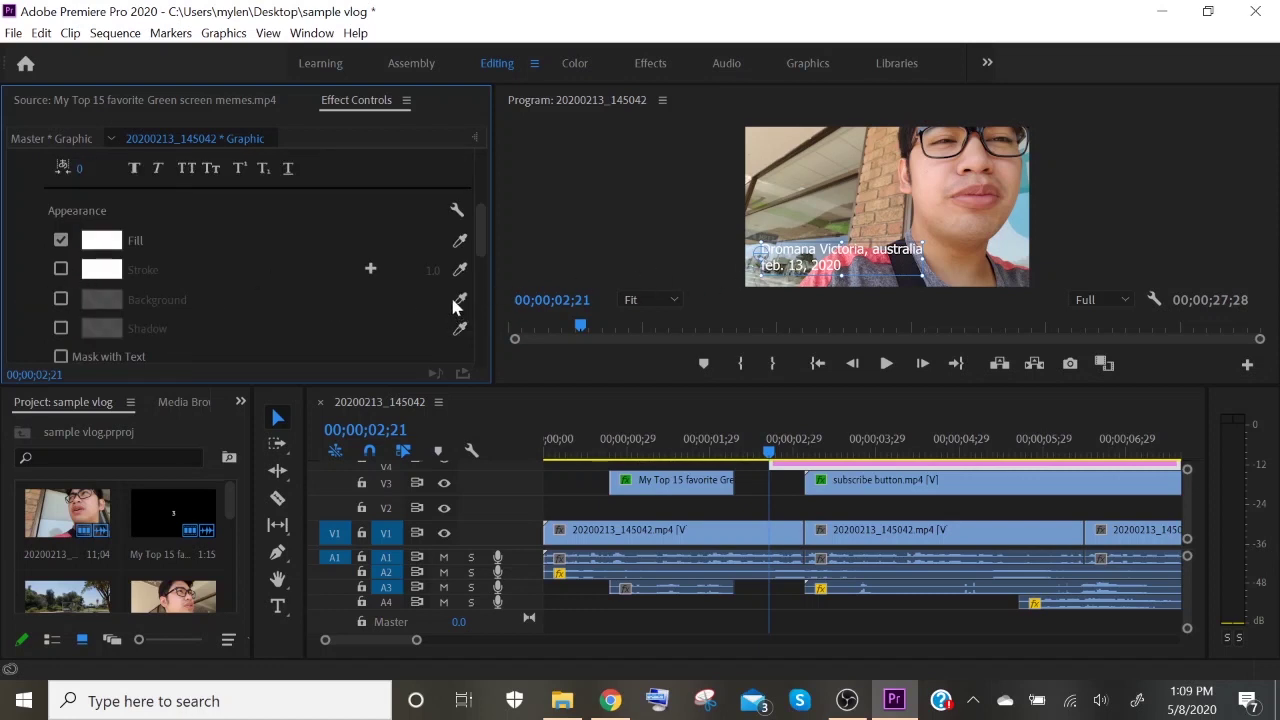
{"action": "left_click", "coordinate": [61, 270]}
{"action": "left_click", "coordinate": [90, 280]}
{"action": "mouse_move", "coordinate": [648, 236]}
{"action": "left_mouse_down"}
{"action": "mouse_move", "coordinate": [623, 223]}
{"action": "mouse_move", "coordinate": [634, 219]}
{"action": "left_mouse_up"}
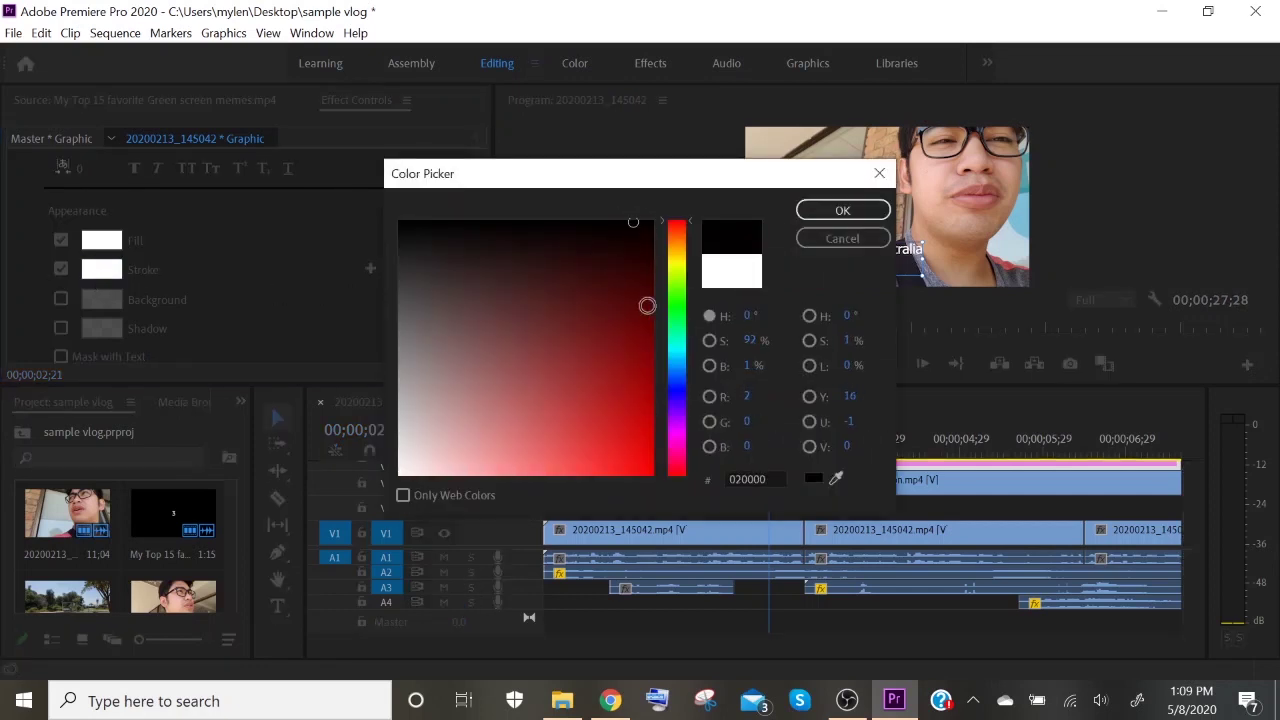
{"action": "left_click", "coordinate": [842, 214]}
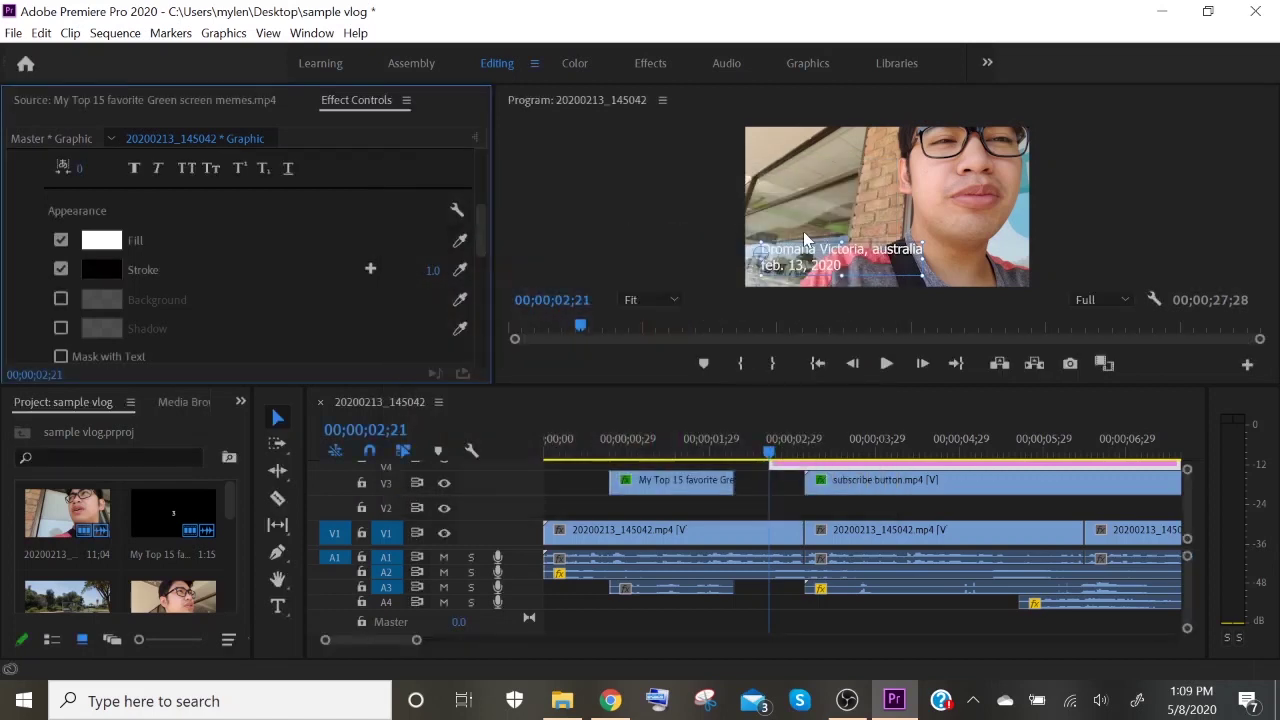
- Set the text's stroke width to 5.0
{"action": "left_click", "coordinate": [430, 270]}
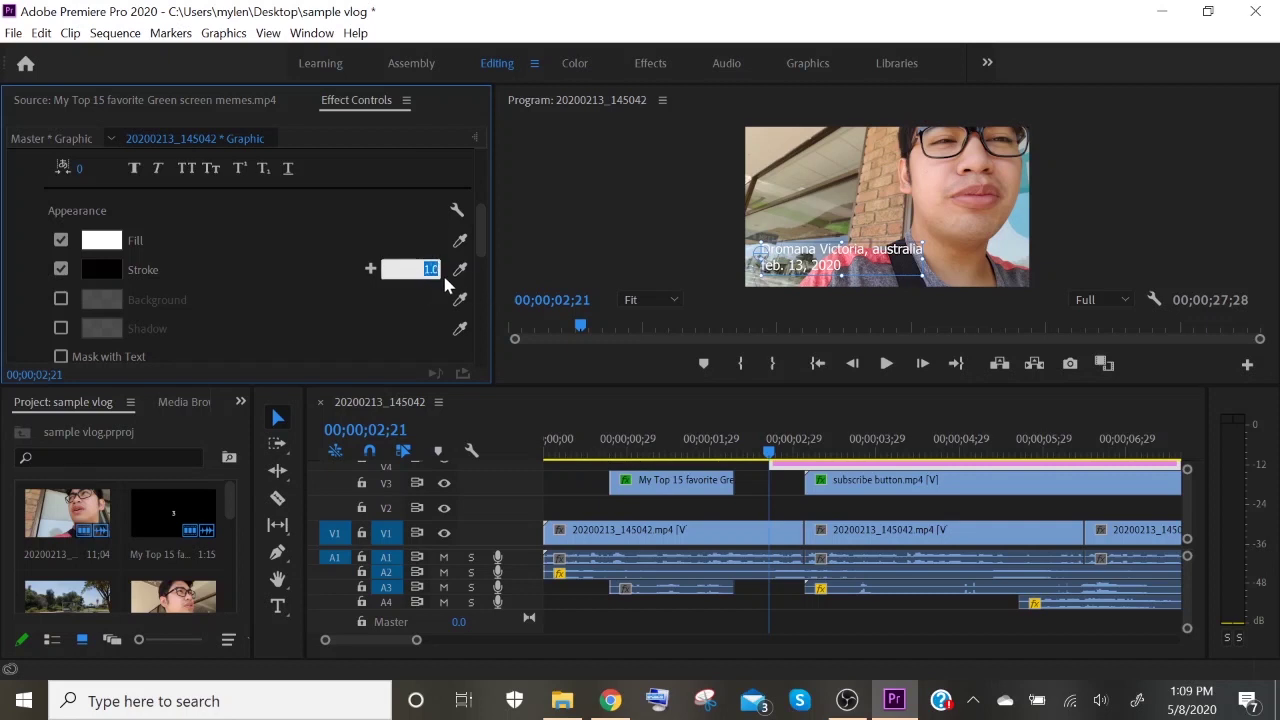
{"action": "type", "text": "5"}
{"action": "key", "text": "Return"}
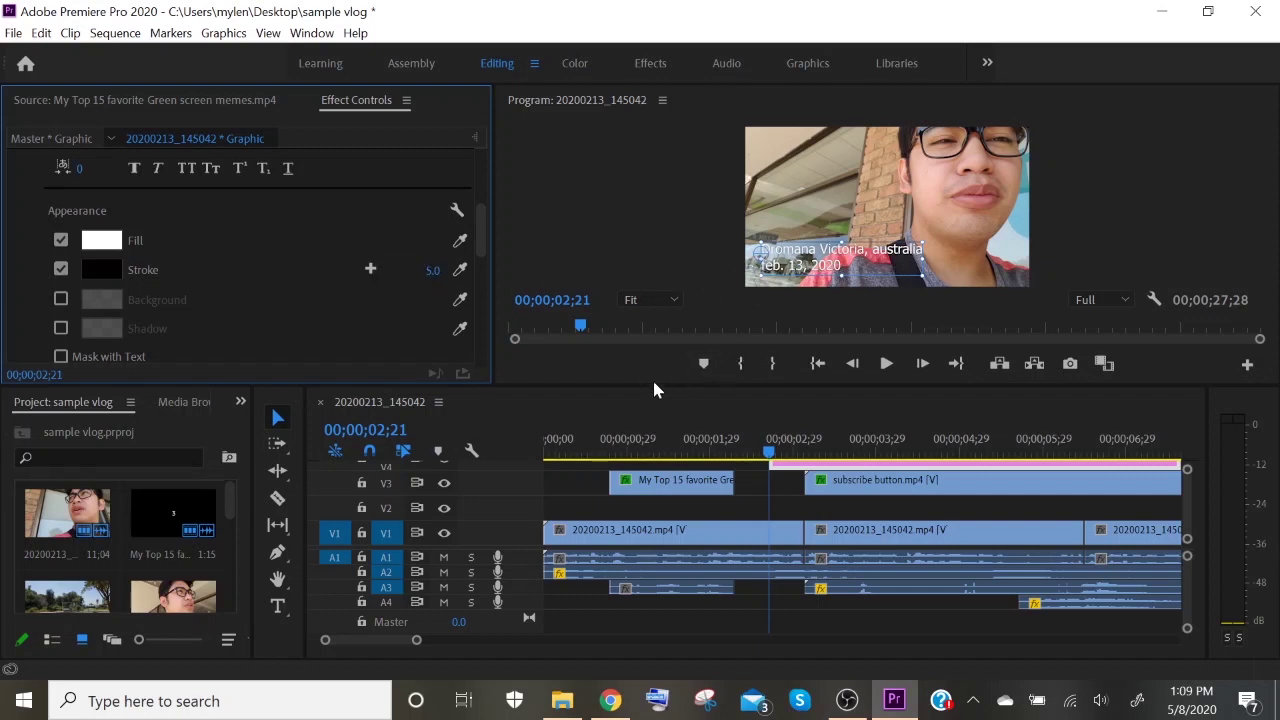
- Shorten the Dromana Victoria title clip on track V4 so it ends shortly after the subscribe button clip begins
{"action": "scroll", "coordinate": [1185, 510], "scroll_direction": "up", "scroll_amount": 1}
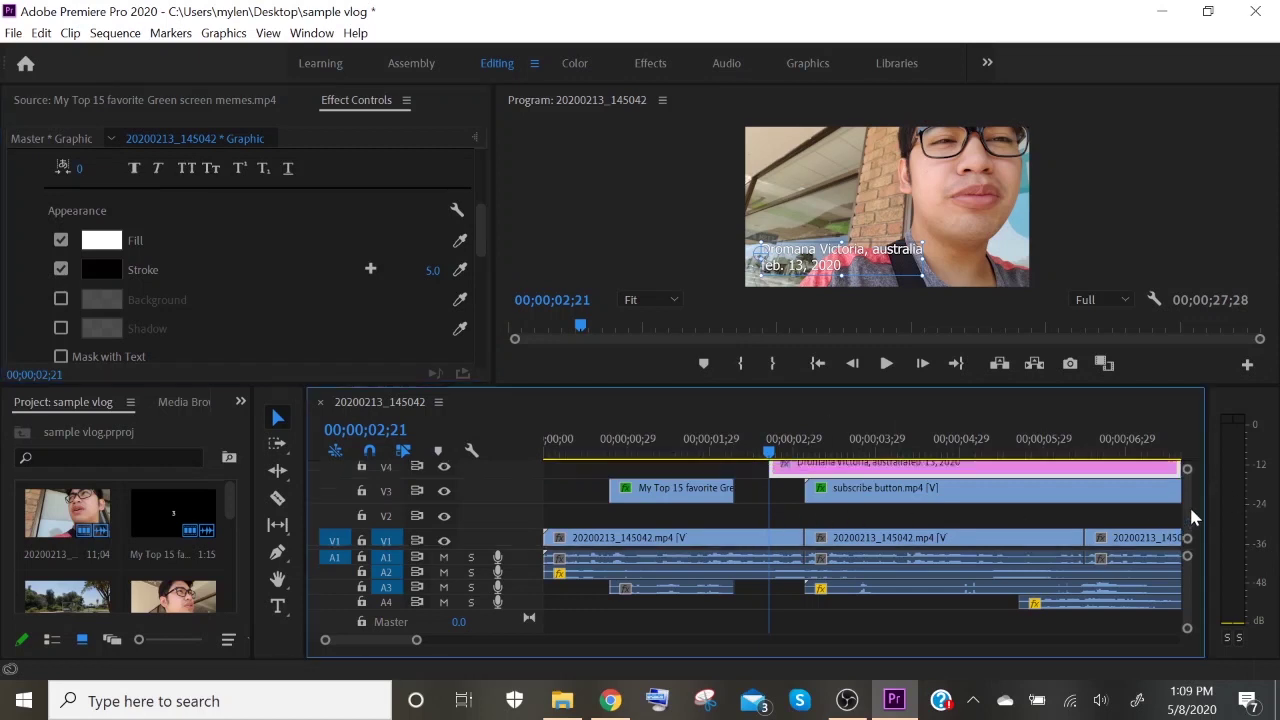
{"action": "scroll", "coordinate": [1190, 512], "scroll_direction": "up", "scroll_amount": 2}
{"action": "left_click_drag", "start_coordinate": [1178, 494], "coordinate": [1103, 503]}
{"action": "scroll", "coordinate": [1045, 507], "scroll_direction": "down", "scroll_amount": 3}
{"action": "left_click_drag", "start_coordinate": [986, 492], "coordinate": [637, 492]}
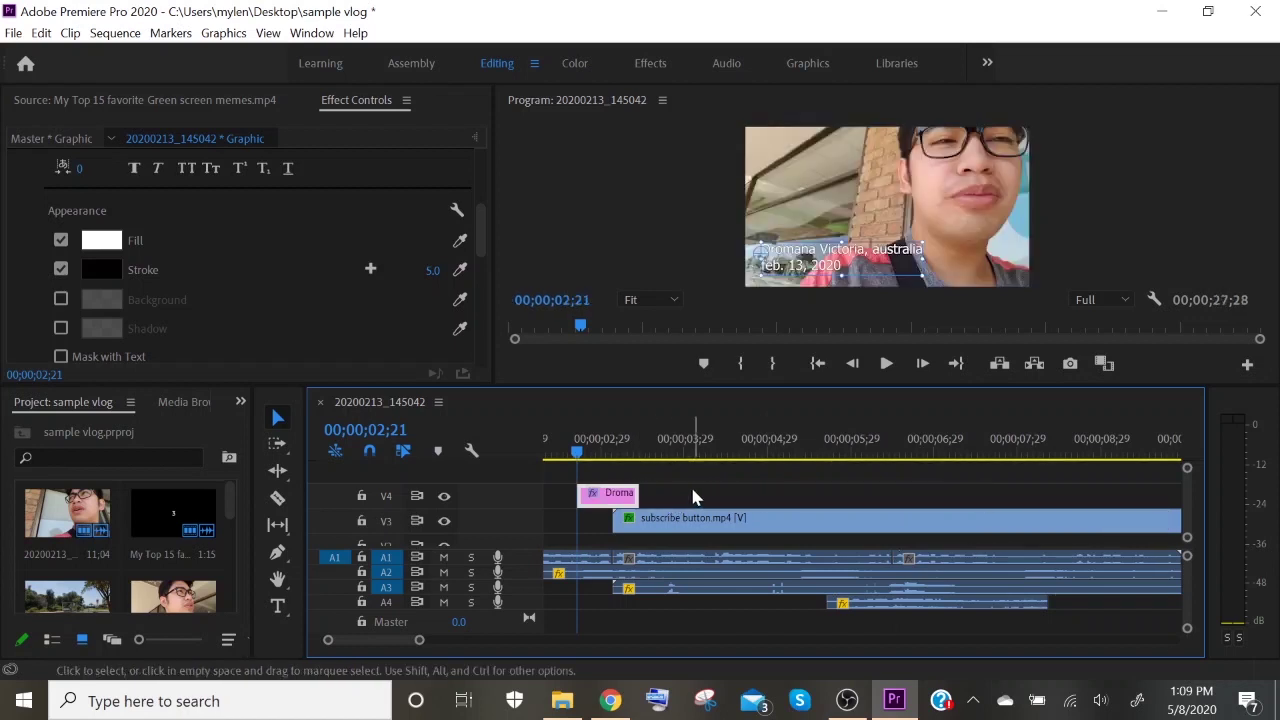
- Play the sequence from just before the location title through the subscribe button overlay to check the title's timing
{"action": "scroll", "coordinate": [696, 450], "scroll_direction": "up", "scroll_amount": 2}
{"action": "left_click", "coordinate": [726, 445]}
{"action": "key", "text": "space"}
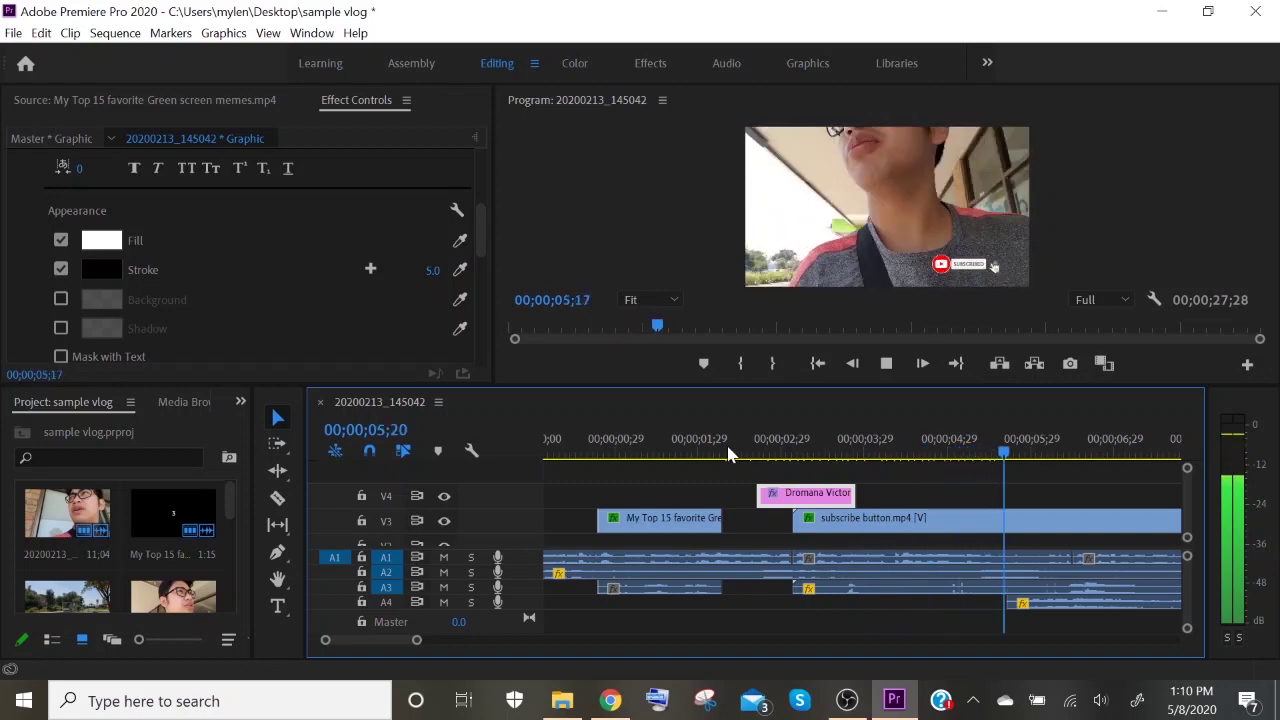
{"action": "key", "text": "space"}
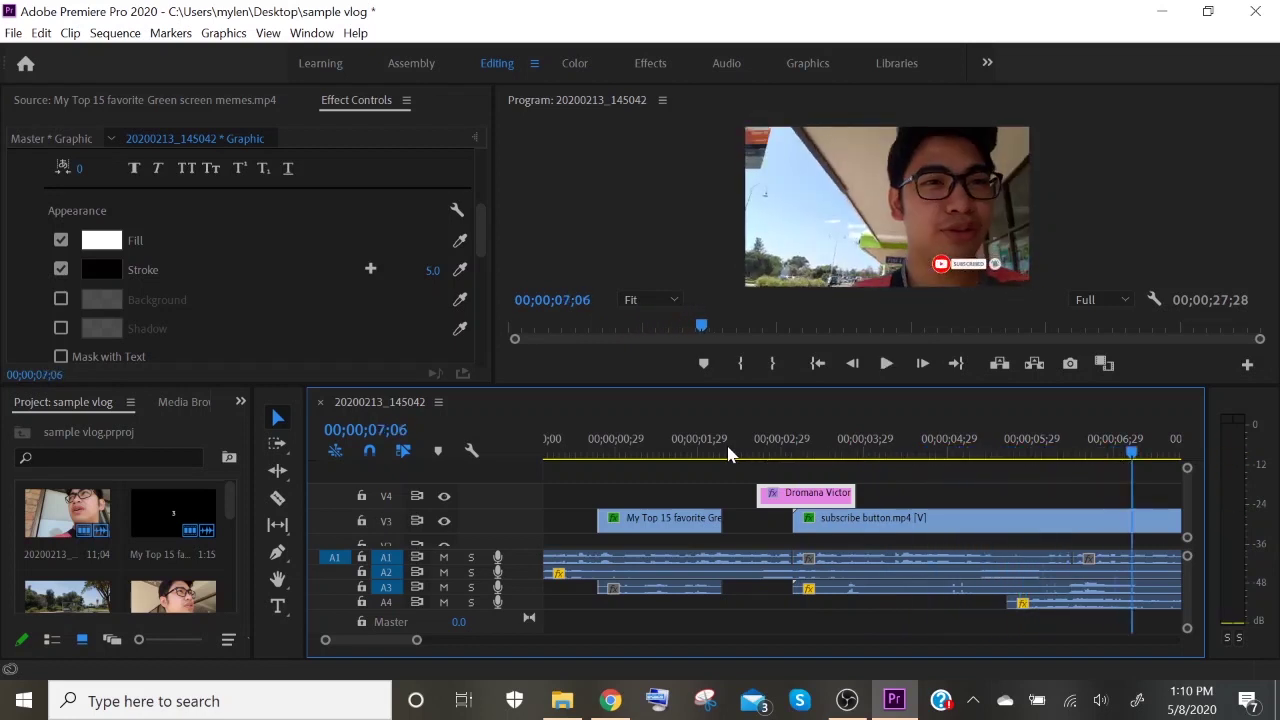
- Review the rest of the timeline and scrub through the fade-out at the end of the sequence
{"action": "scroll", "coordinate": [732, 520], "scroll_direction": "down", "scroll_amount": 3}
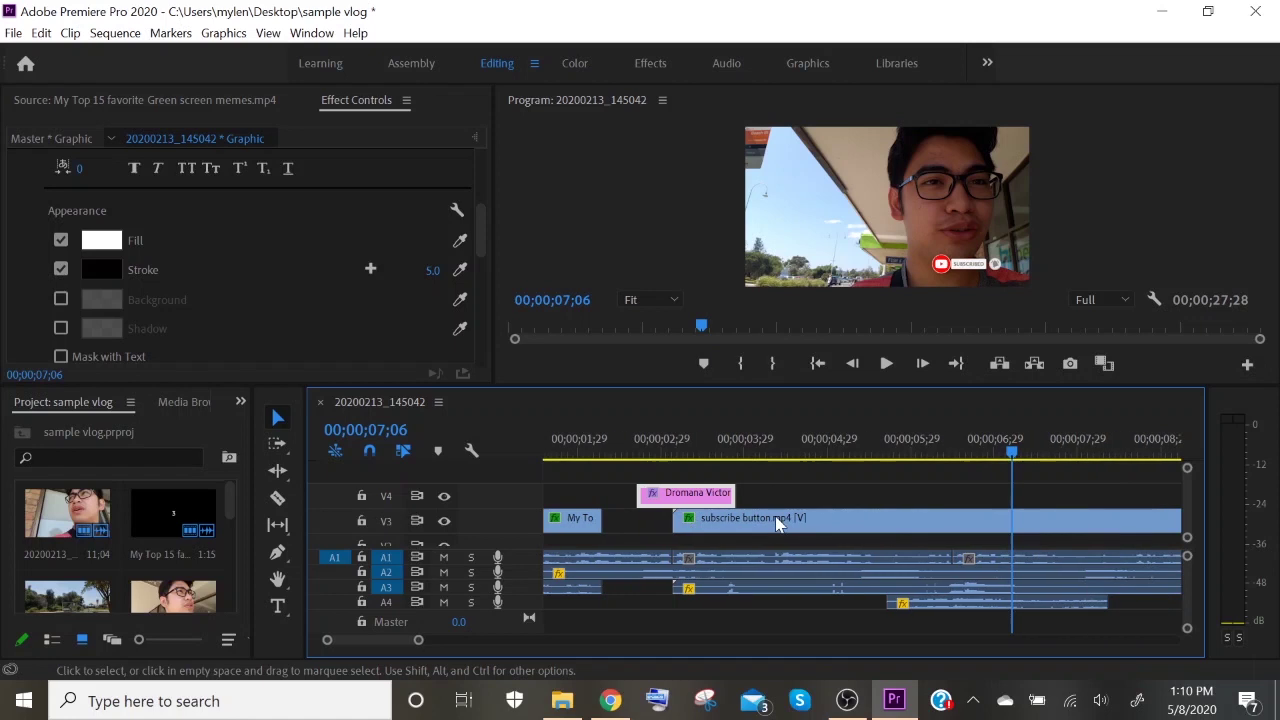
{"action": "scroll", "coordinate": [600, 560], "scroll_direction": "up", "scroll_amount": 1}
{"action": "key", "text": "Down"}
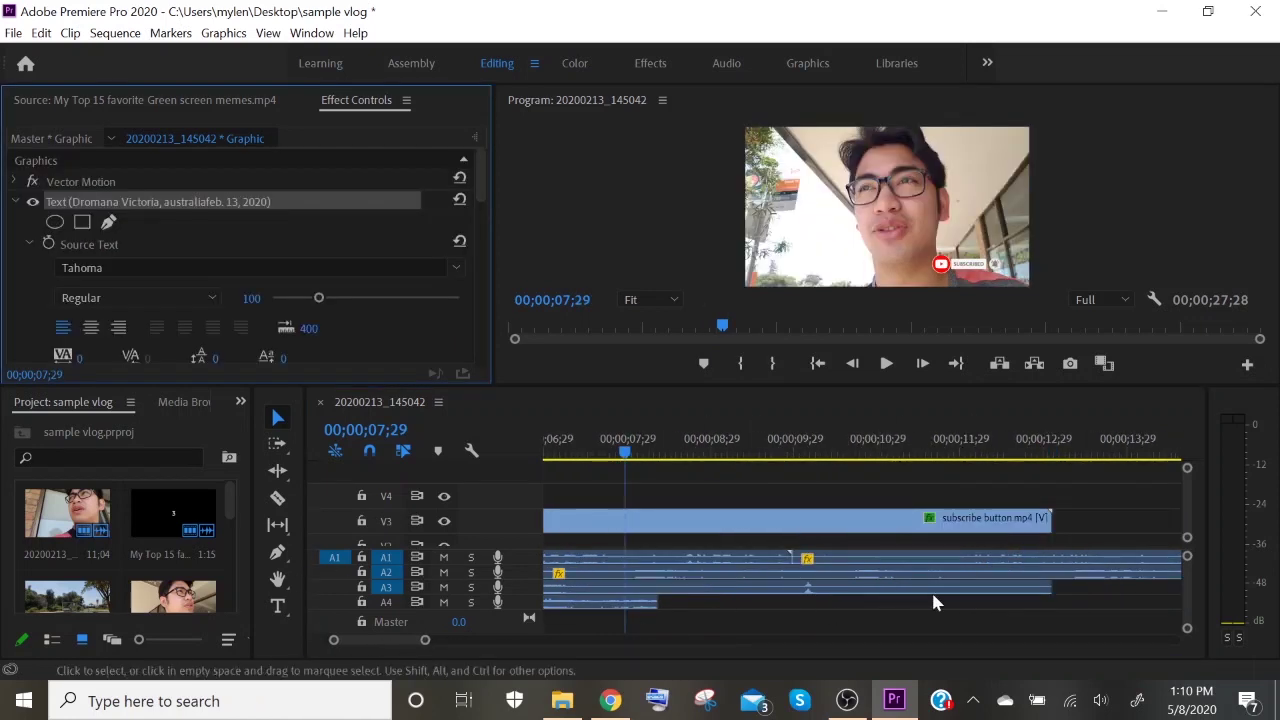
{"action": "scroll", "coordinate": [1080, 576], "scroll_direction": "down", "scroll_amount": 5}
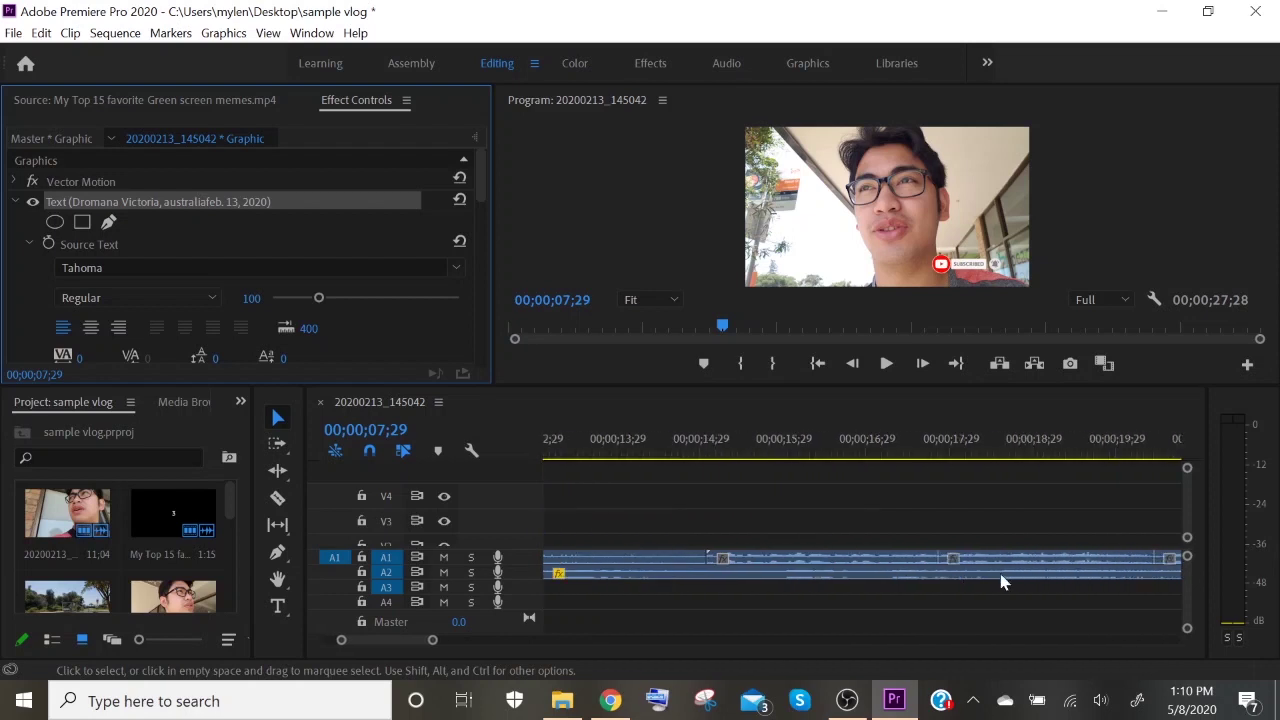
{"action": "key", "text": "Down"}
{"action": "left_click", "coordinate": [781, 540]}
{"action": "key", "text": "Left"}
{"action": "key", "text": "Left"}
{"action": "key", "text": "Left"}
{"action": "key", "text": "Left"}
{"action": "key", "text": "Left"}
{"action": "key", "text": "Left"}
{"action": "left_click_drag", "start_coordinate": [683, 455], "coordinate": [665, 455]}
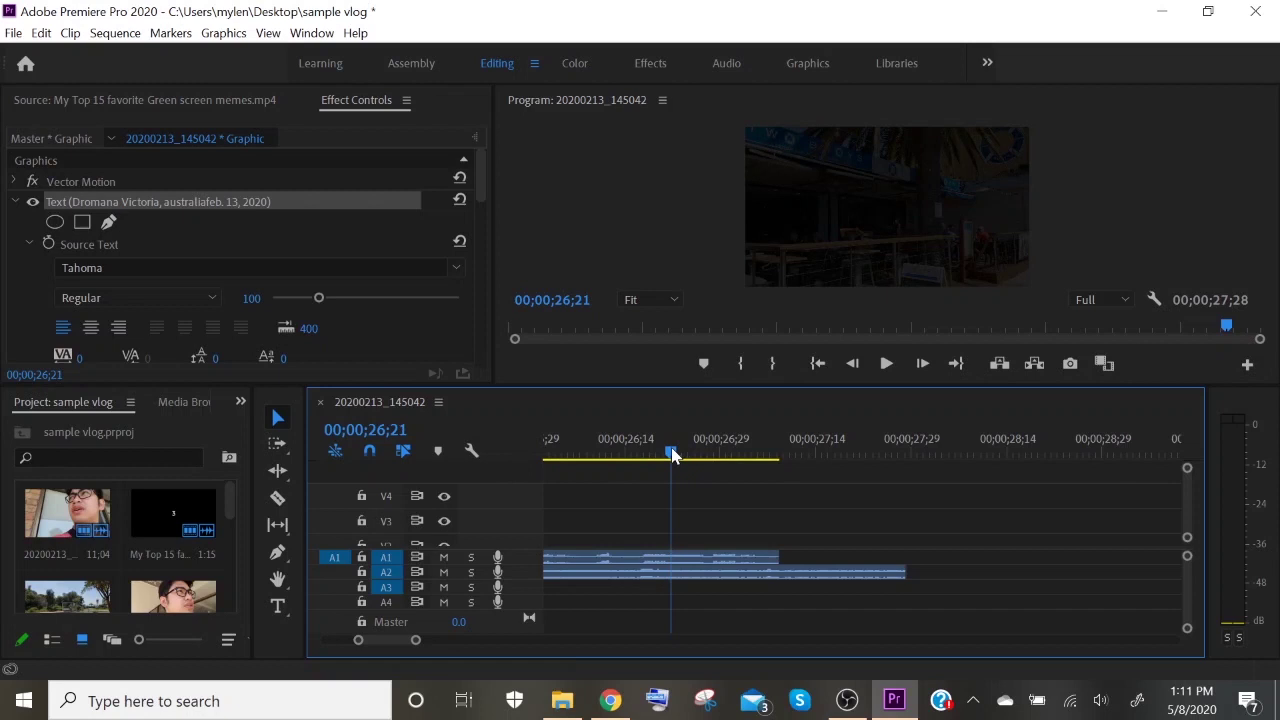
- Export the sequence as an H.264 video named dromana vlog to the Desktop, using the Match Source - High bitrate preset
{"action": "left_click", "coordinate": [14, 33]}
{"action": "mouse_move", "coordinate": [117, 569]}
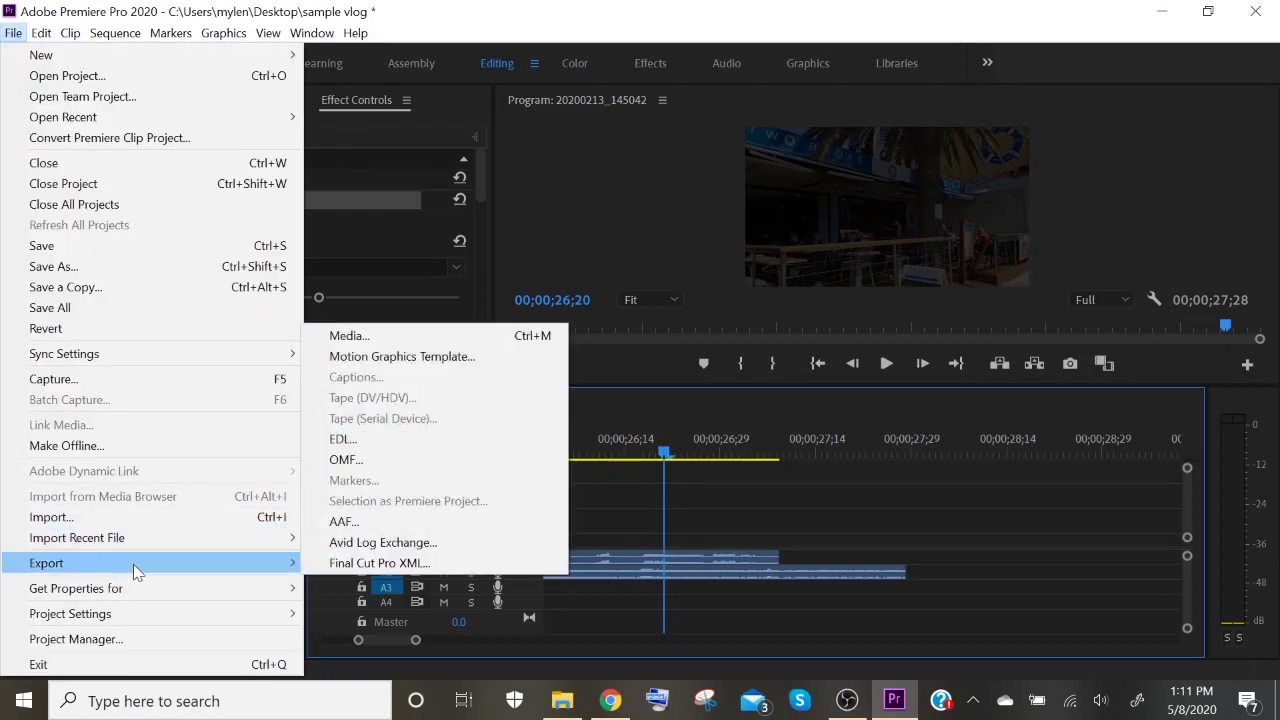
{"action": "left_click", "coordinate": [349, 336]}
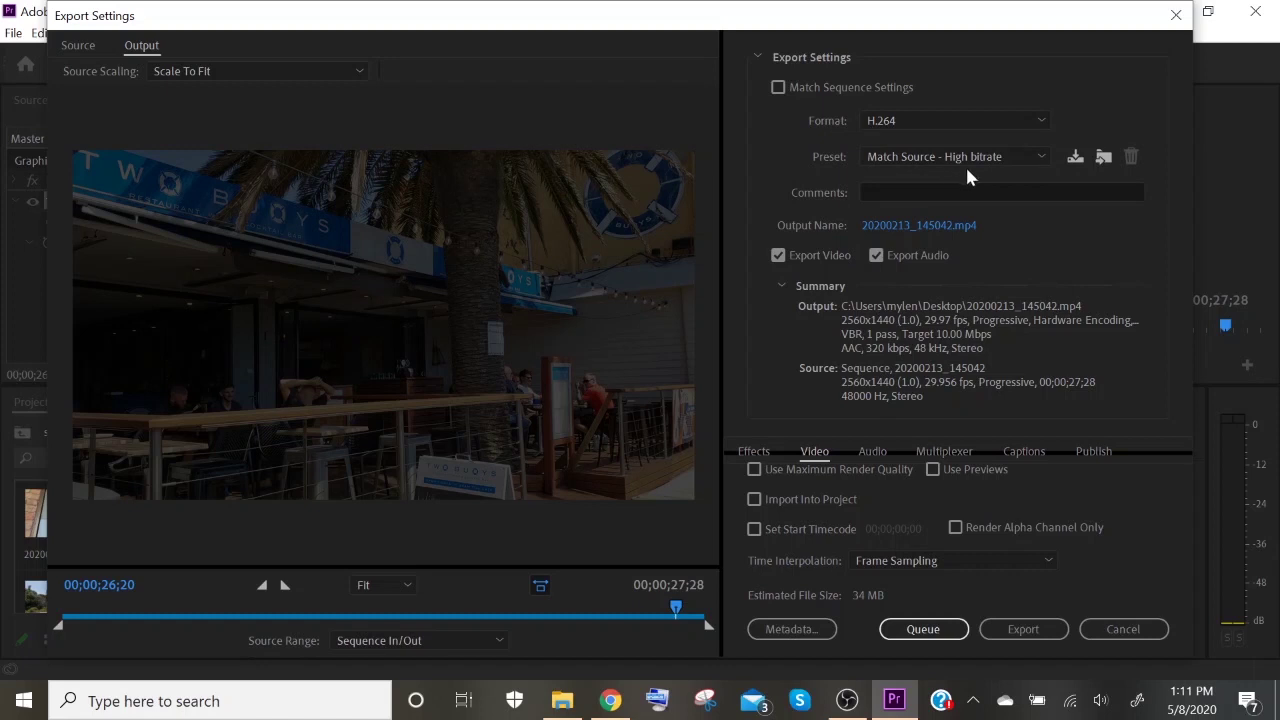
{"action": "left_click", "coordinate": [924, 227]}
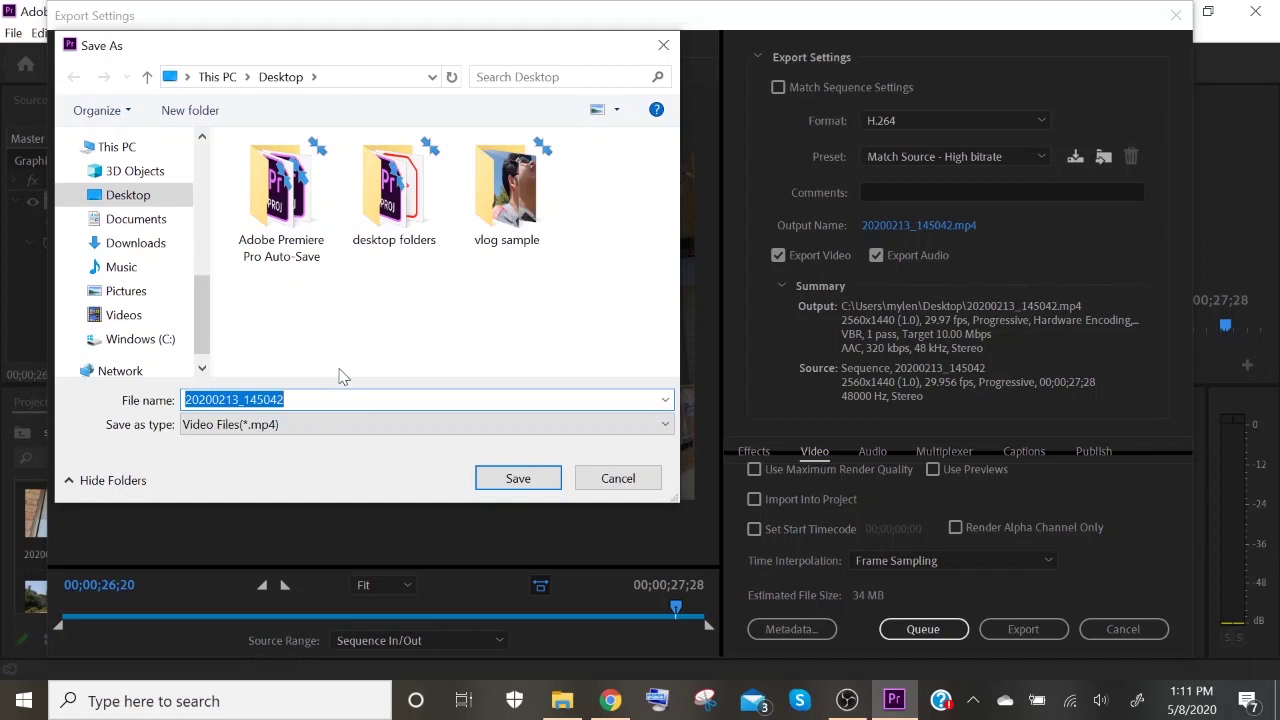
{"action": "type", "text": "dromana vlog"}
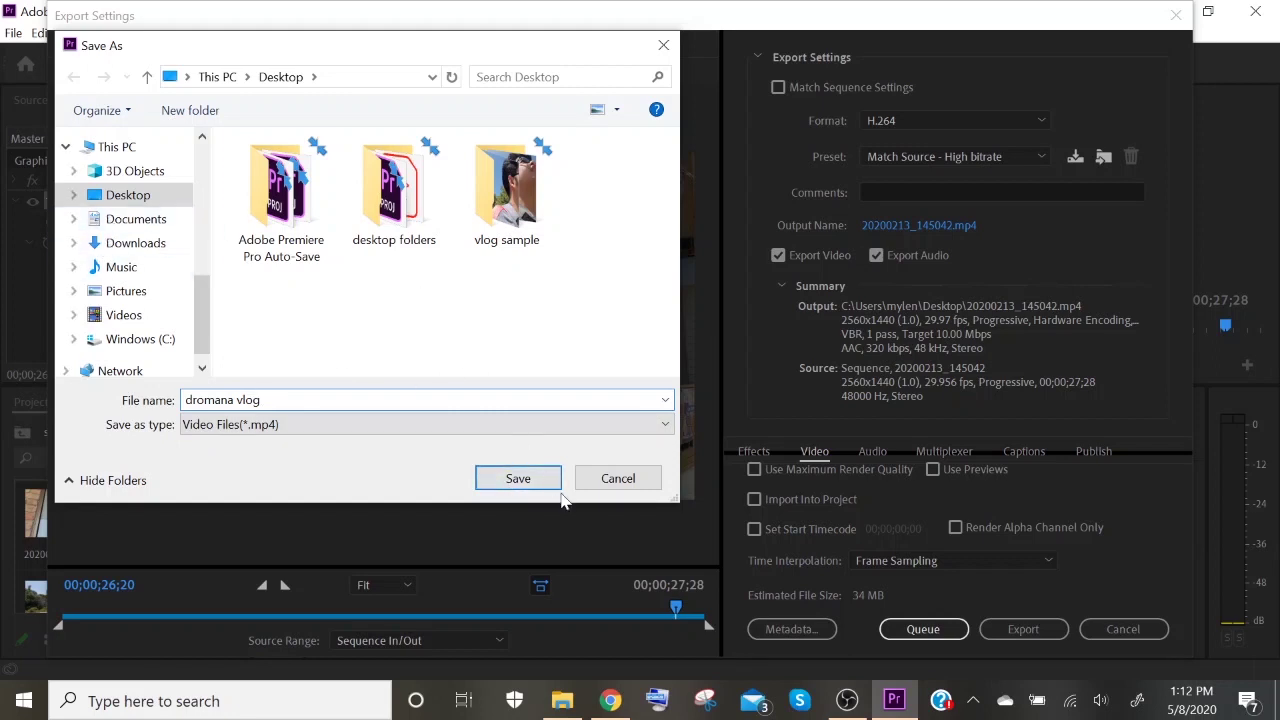
{"action": "left_click", "coordinate": [518, 479]}
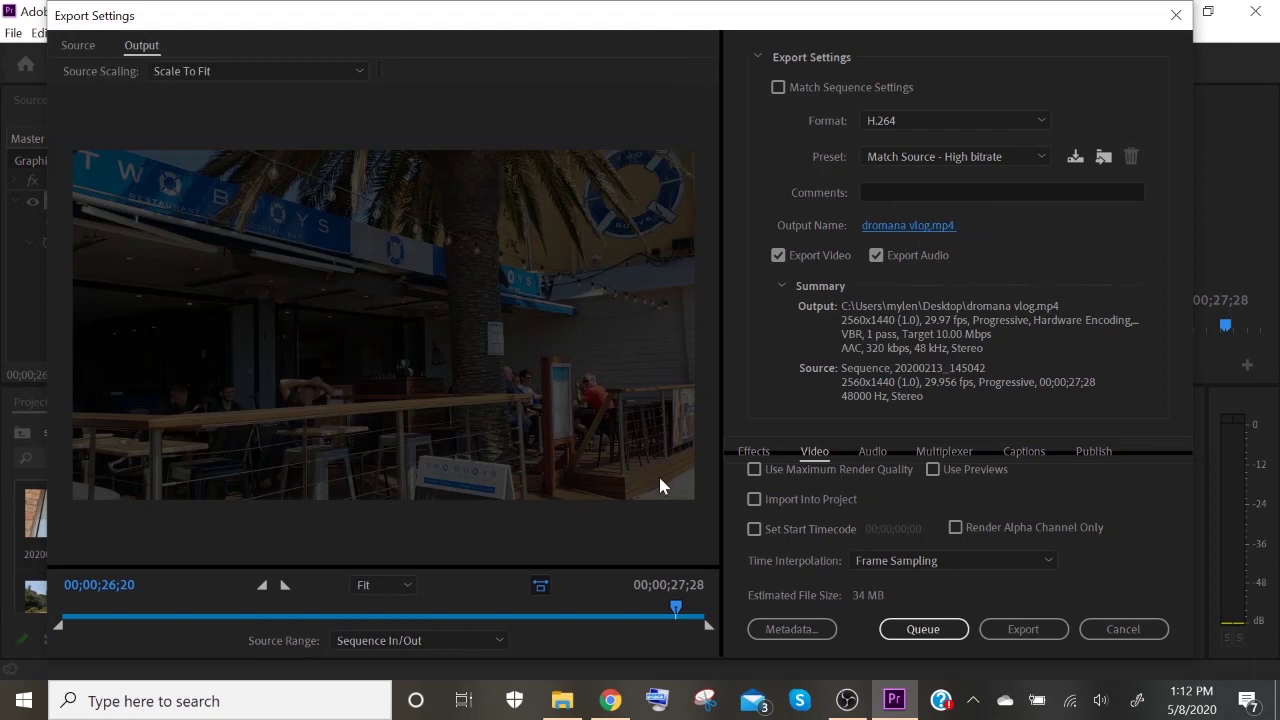
{"action": "left_click", "coordinate": [1023, 629]}
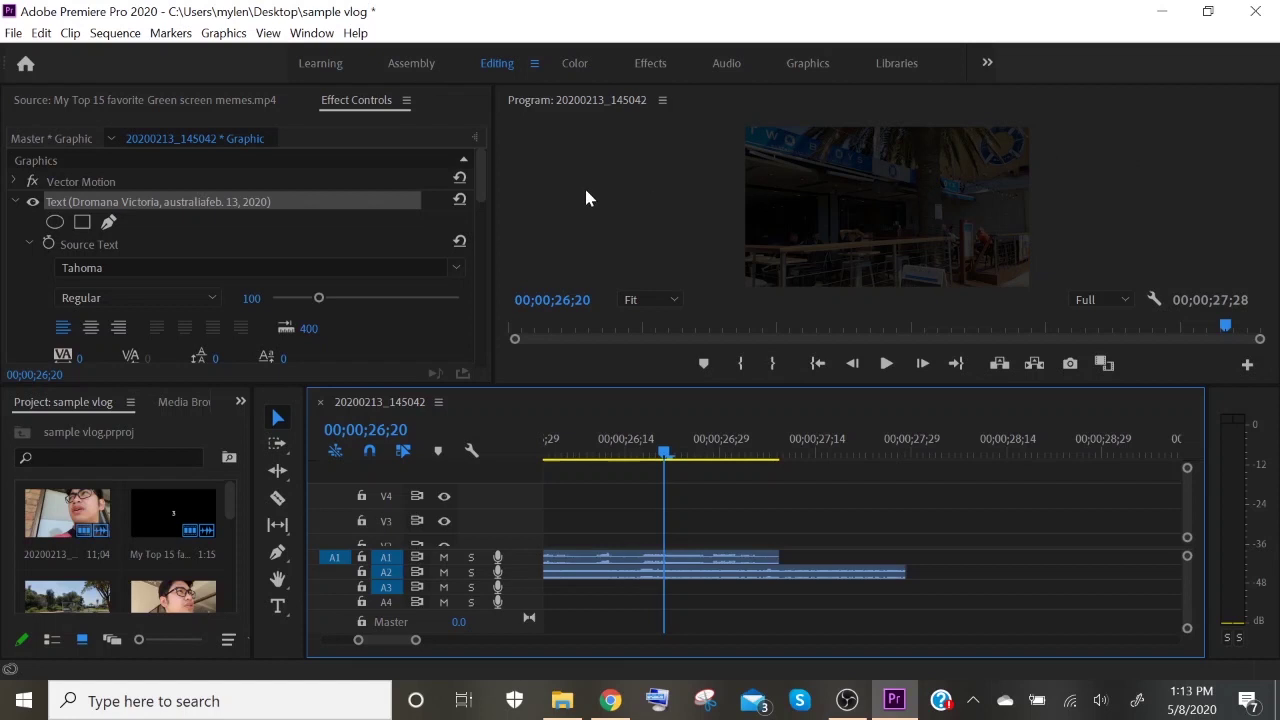
- Save the sample vlog project and close Premiere Pro
{"action": "key", "text": "ctrl+s"}
{"action": "left_click", "coordinate": [1257, 22]}
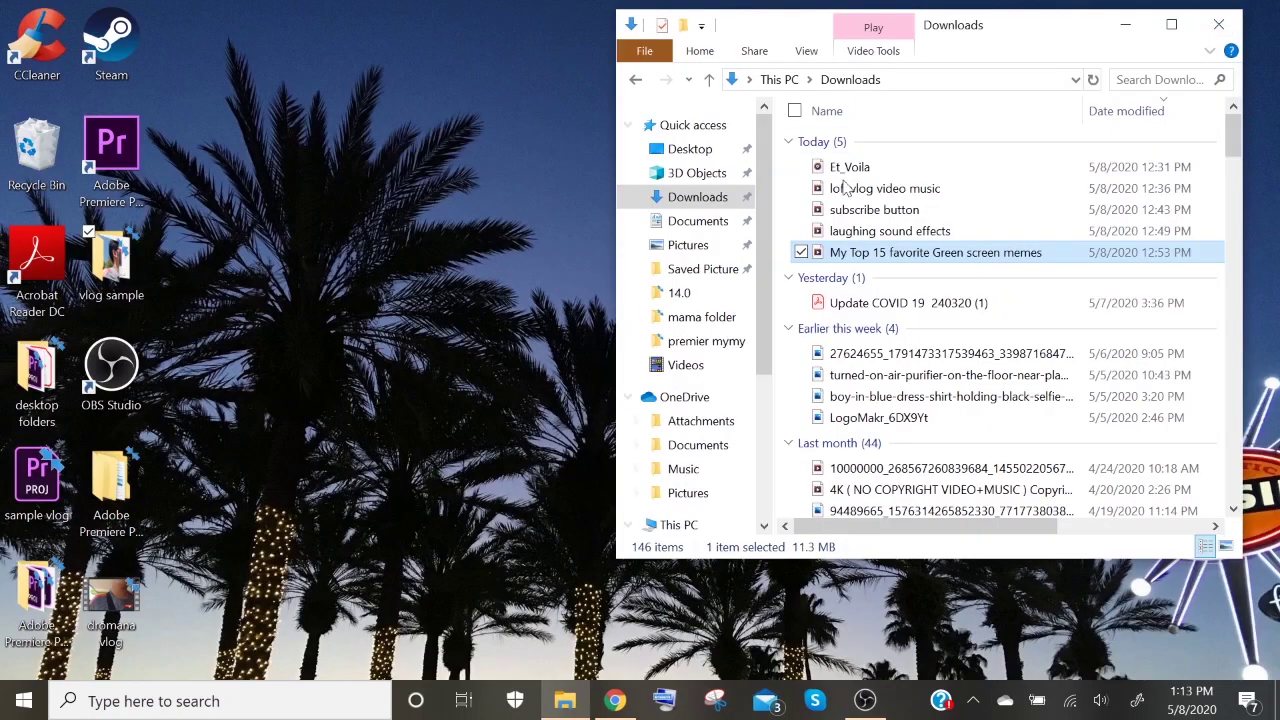
- Minimize the Downloads window, move the exported dromana vlog file to an empty desktop area, and play it
{"action": "left_click", "coordinate": [1125, 24]}
{"action": "left_click_drag", "start_coordinate": [112, 605], "coordinate": [413, 168]}
{"action": "double_click", "coordinate": [414, 184]}
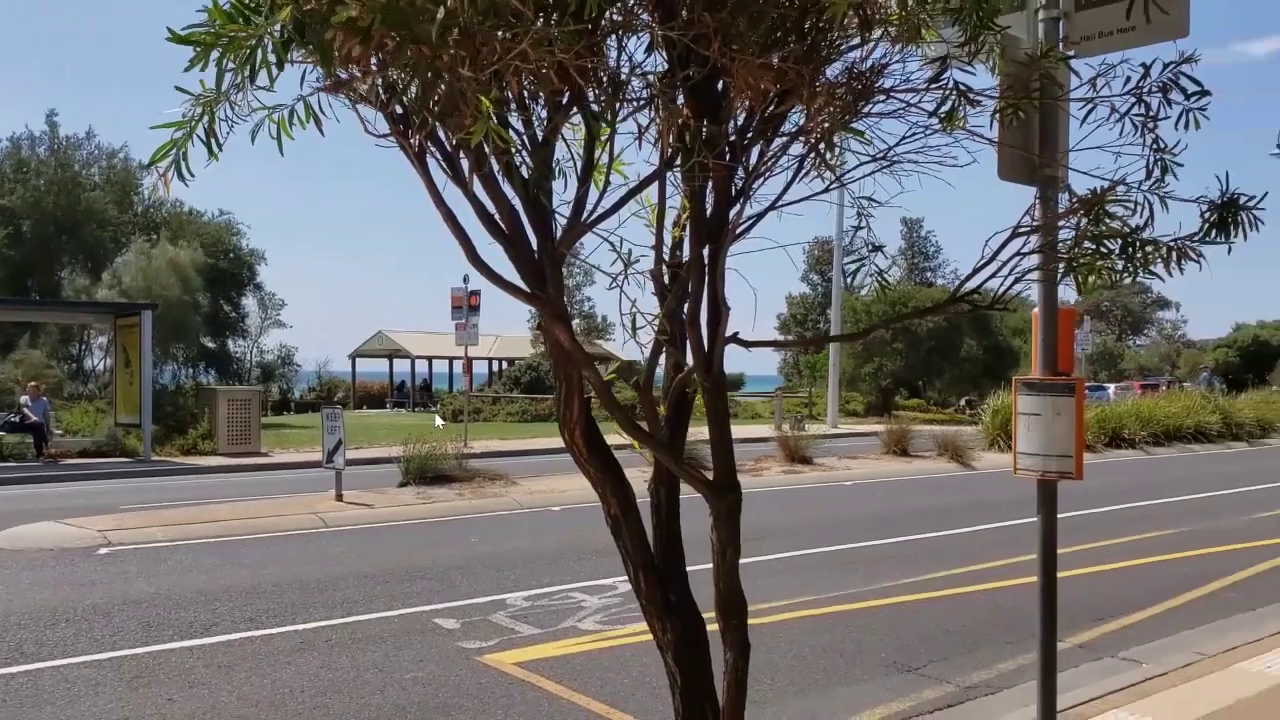
{"action": "mouse_move", "coordinate": [437, 421]}
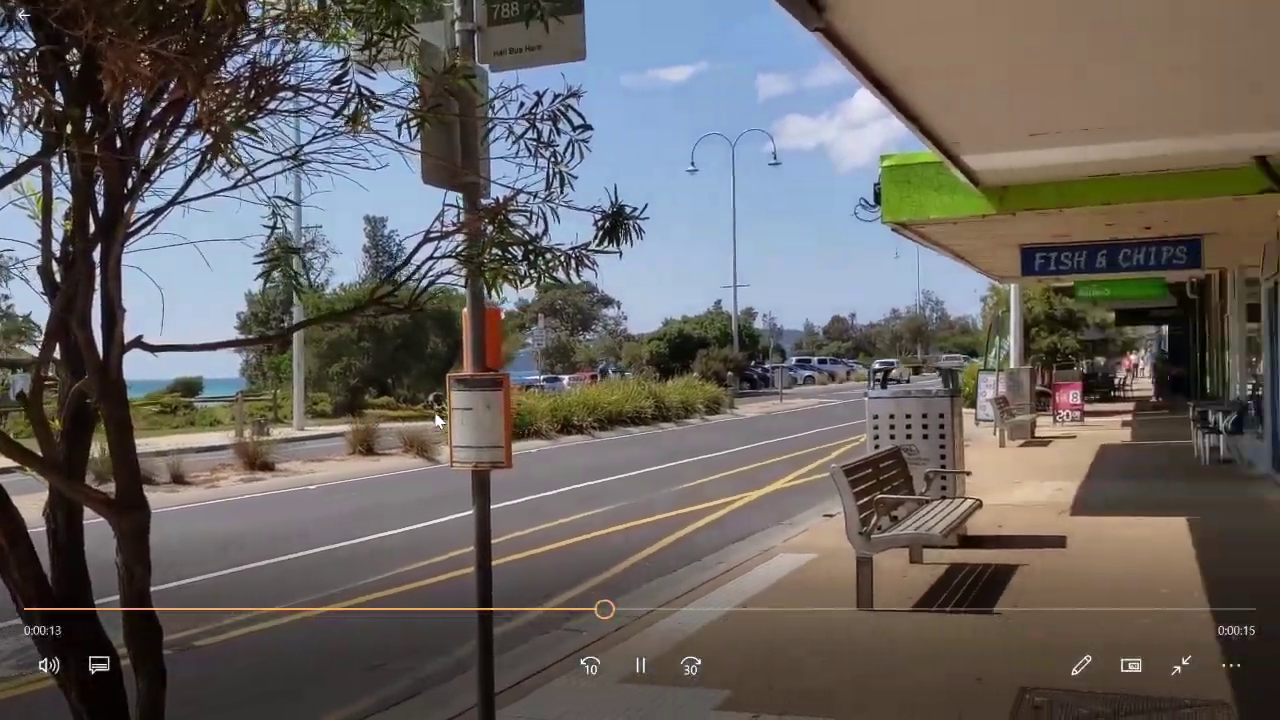